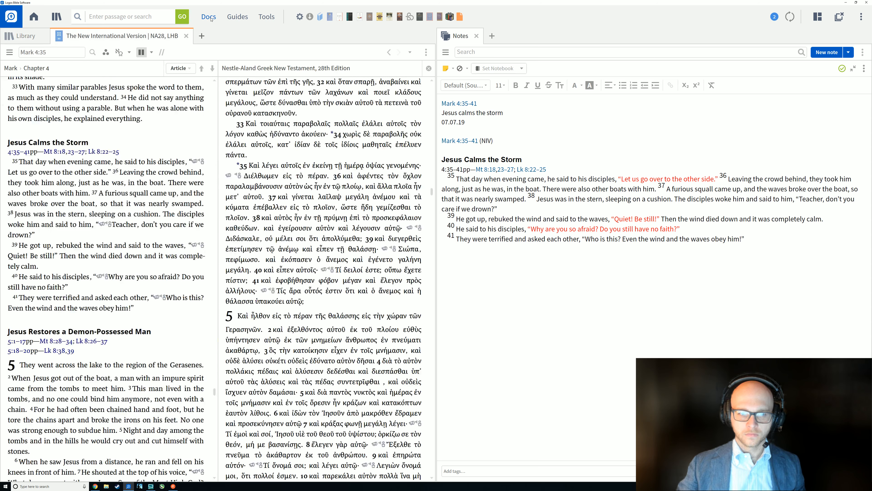
# Open a Passage Guide in a new tab beside the NIV text and run it for Mark 4:35-41.
pyautogui.click(237, 17)
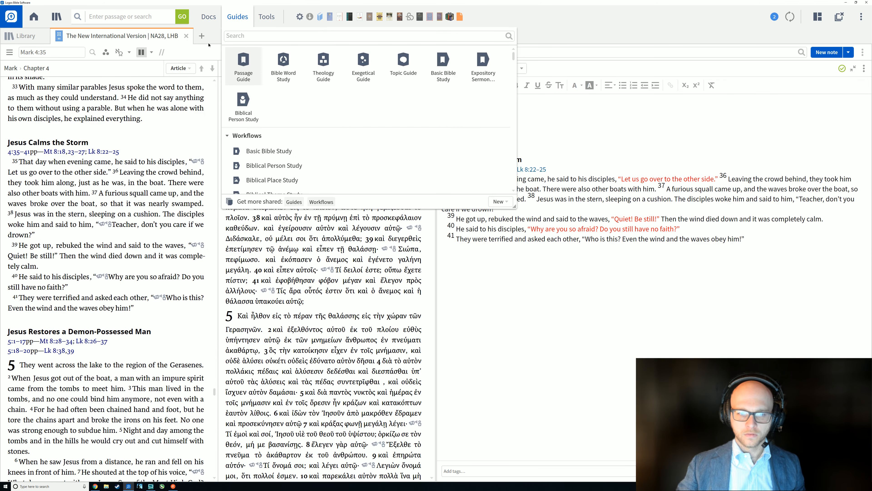
pyautogui.moveTo(248, 67); pyautogui.dragTo(205, 40)
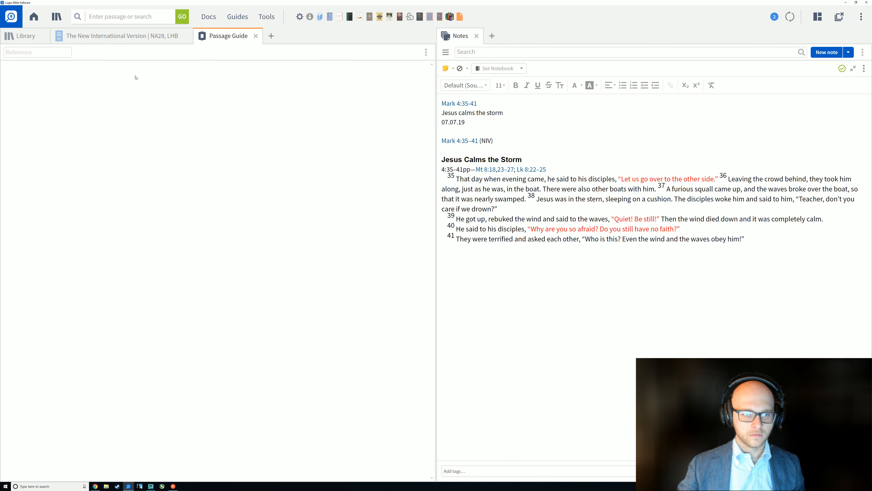
pyautogui.write('Mar')
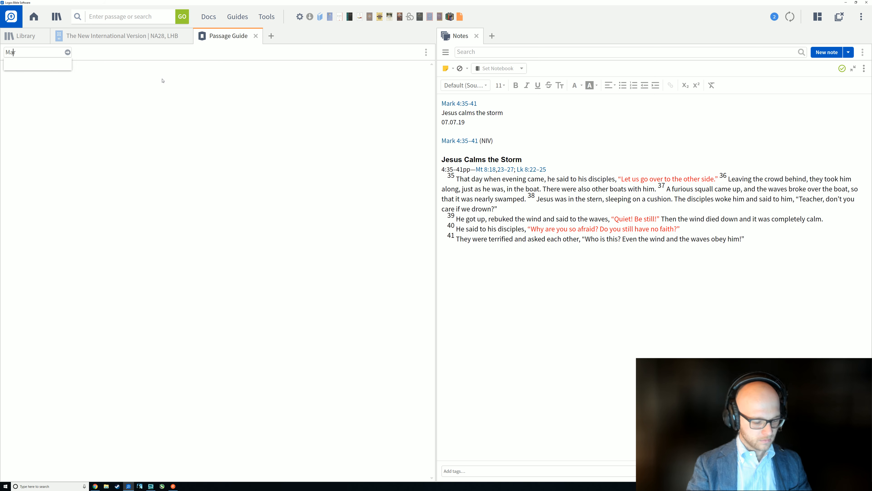
pyautogui.write('k 4:')
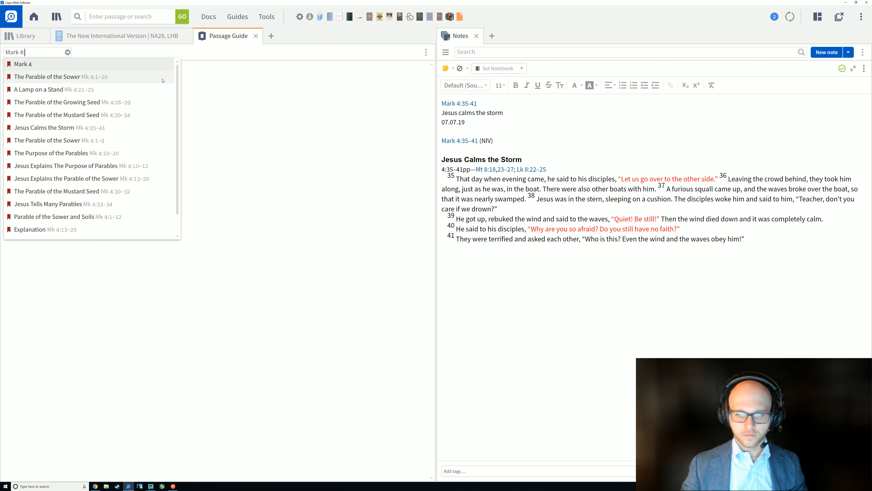
pyautogui.write('35-41')
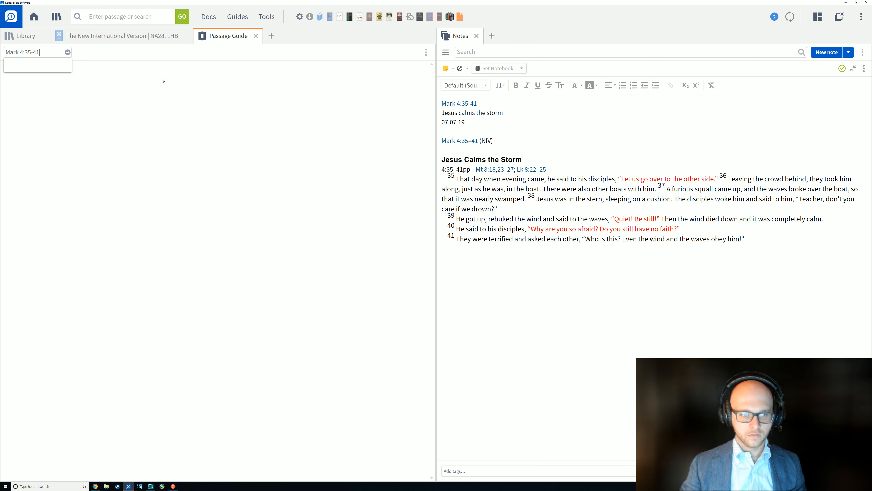
pyautogui.press('Return')
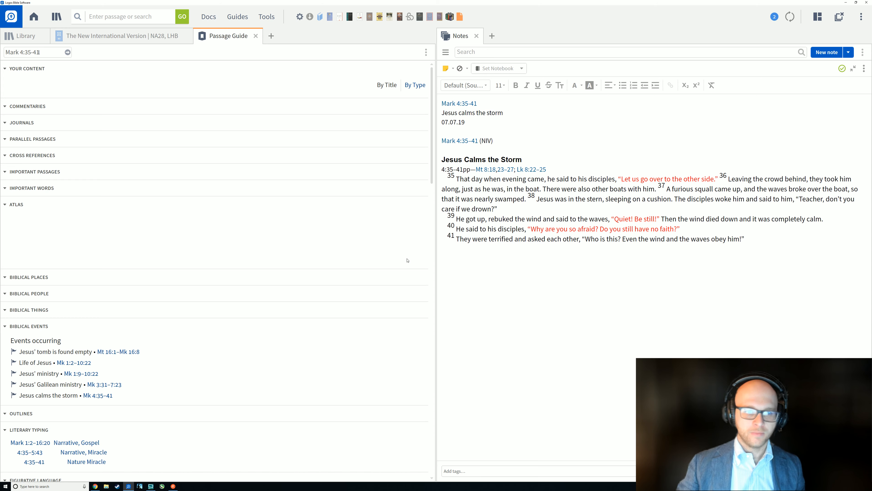
pyautogui.press('Return')
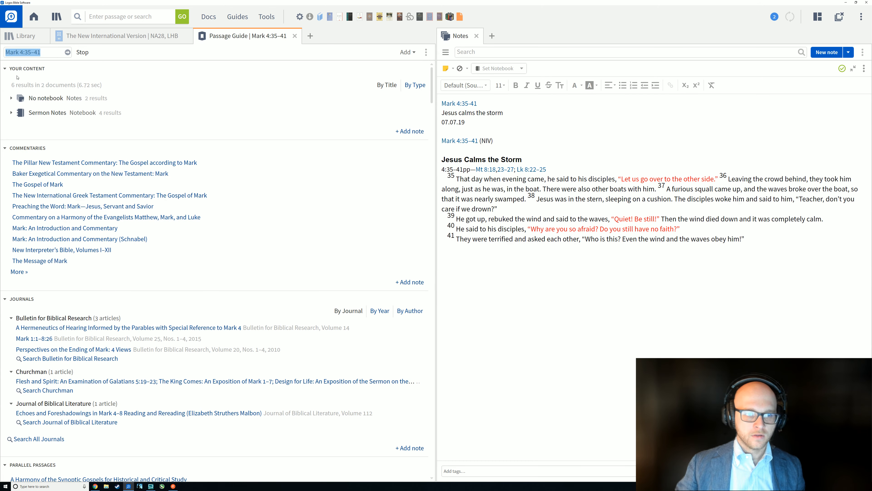
# Collapse the guide's Your Content, Journals, Parallel Passages, Cross References, Important Passages, Important Words, Atlas, Biblical Places and Biblical People sections, leaving Commentaries expanded.
pyautogui.click(38, 68)
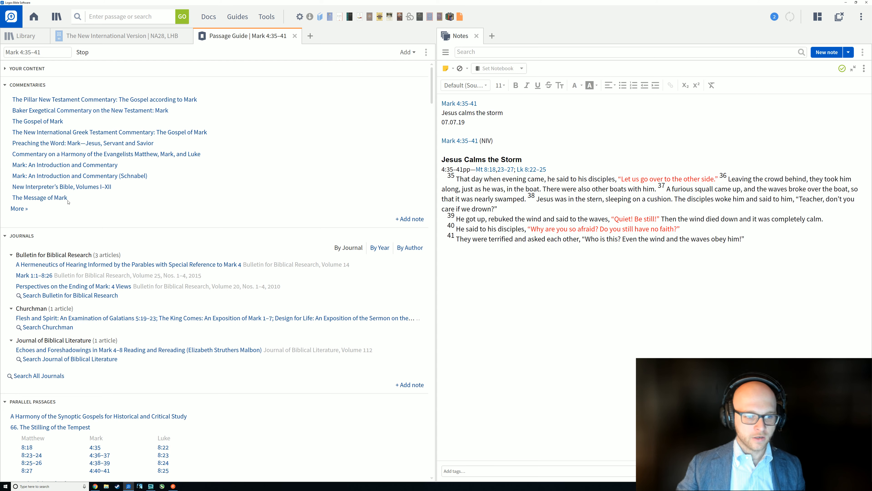
pyautogui.click(97, 227)
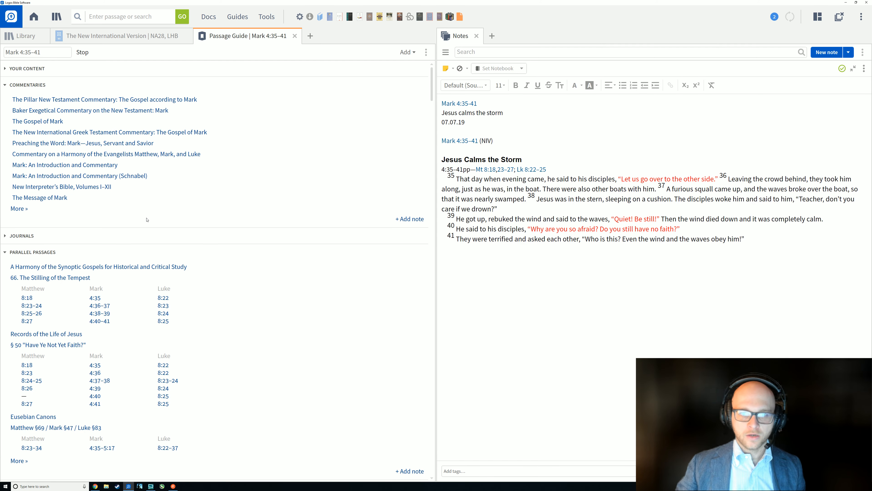
pyautogui.click(51, 248)
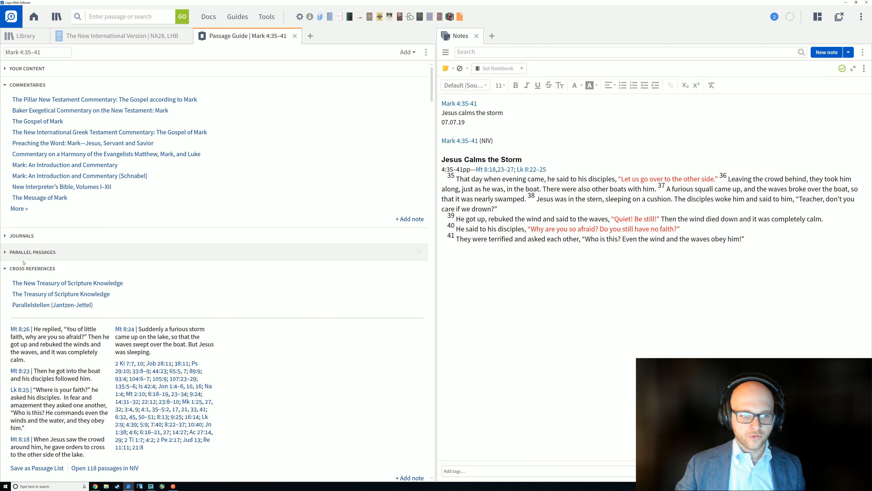
pyautogui.click(10, 269)
pyautogui.click(9, 285)
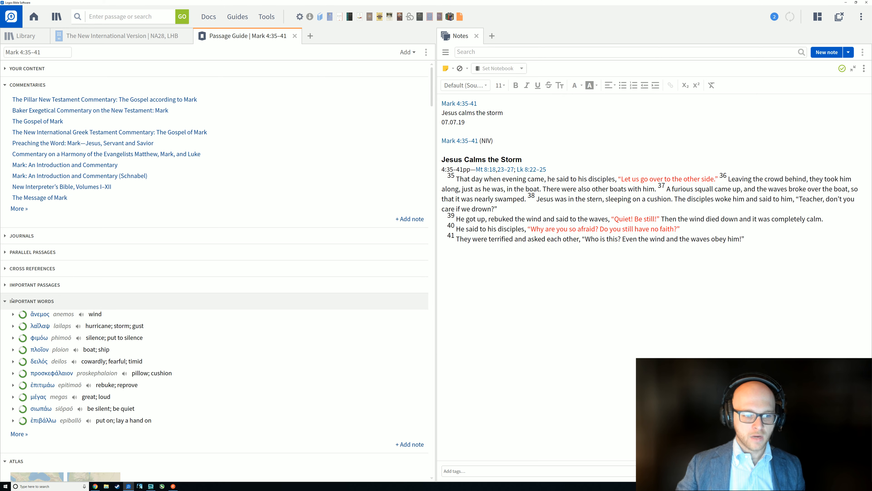
pyautogui.click(10, 302)
pyautogui.click(9, 318)
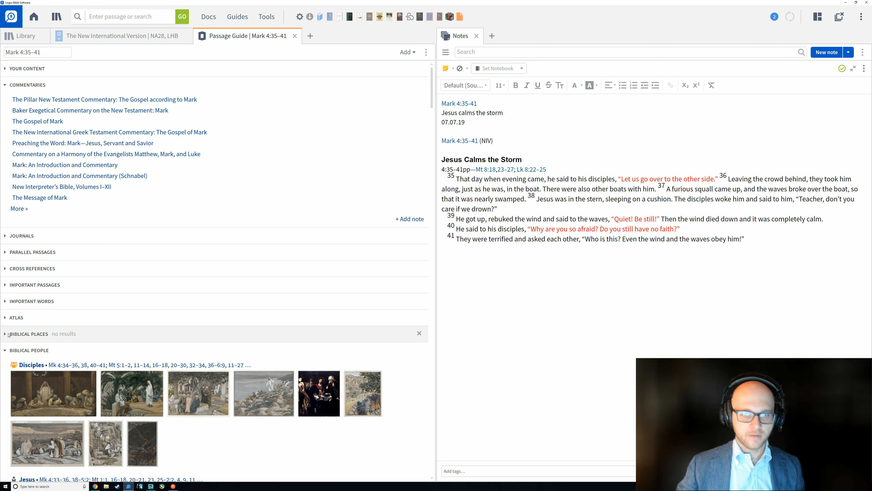
pyautogui.click(10, 349)
# Collapse the Biblical Things, Biblical Events, Outlines and Literary Typing sections of the Passage Guide.
pyautogui.scroll(-1, 10, 350)
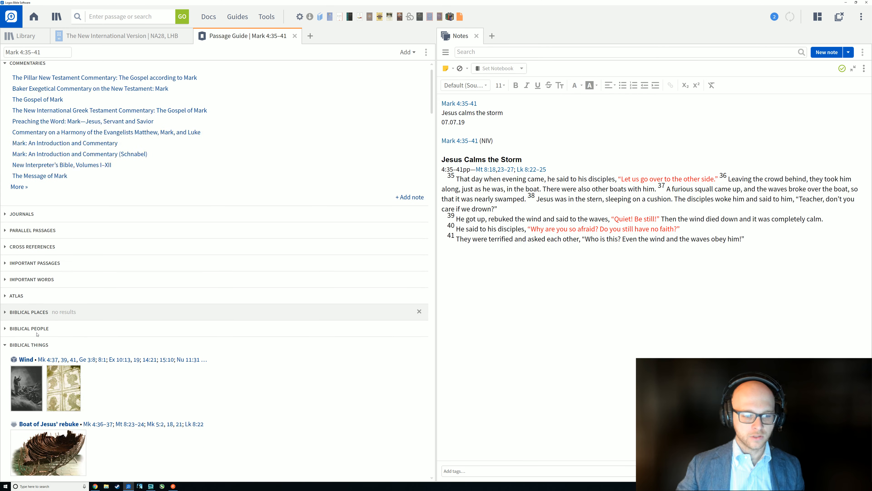
pyautogui.click(10, 344)
pyautogui.click(13, 361)
pyautogui.scroll(-3, 12, 354)
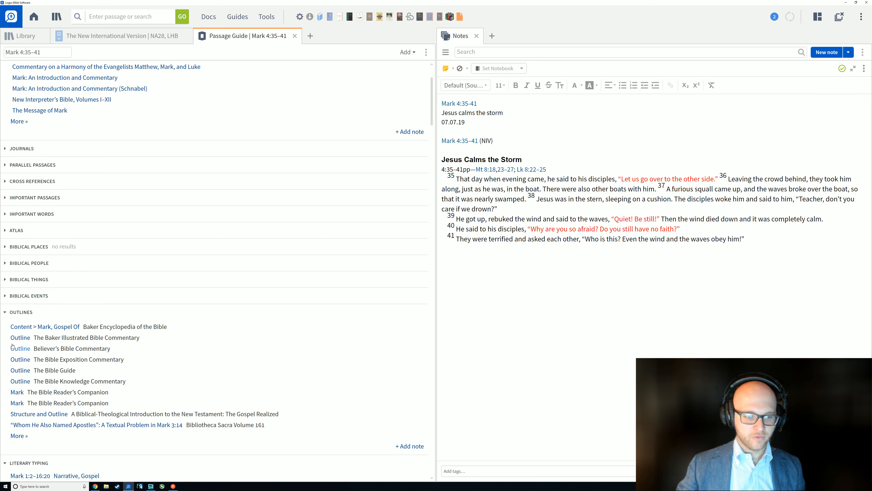
pyautogui.click(8, 315)
pyautogui.scroll(-3, 7, 315)
pyautogui.click(8, 266)
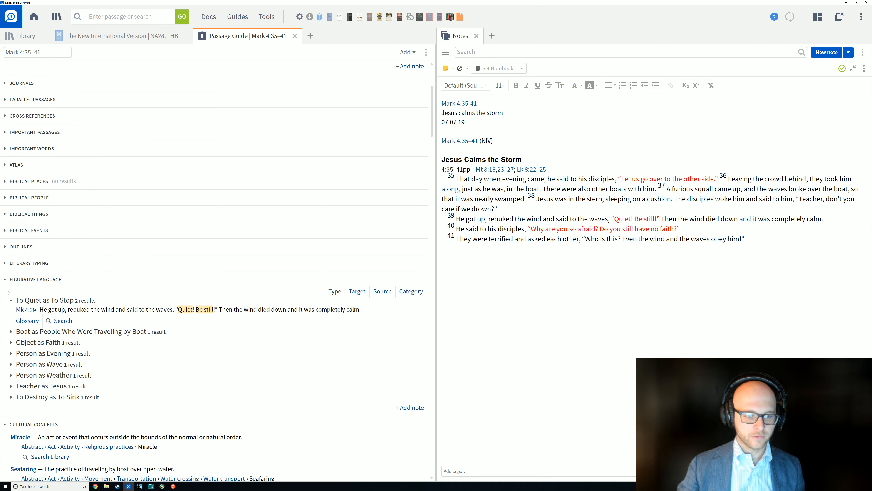
# Collapse the Figurative Language, Cultural Concepts, Ancient Literature, Biblical Theologies, Systematic Theologies, Confessional Documents and Sermons sections of the guide.
pyautogui.click(9, 281)
pyautogui.click(10, 296)
pyautogui.click(10, 311)
pyautogui.scroll(-3, 10, 312)
pyautogui.click(9, 263)
pyautogui.click(10, 280)
pyautogui.click(10, 296)
pyautogui.click(9, 312)
pyautogui.scroll(-4, 15, 326)
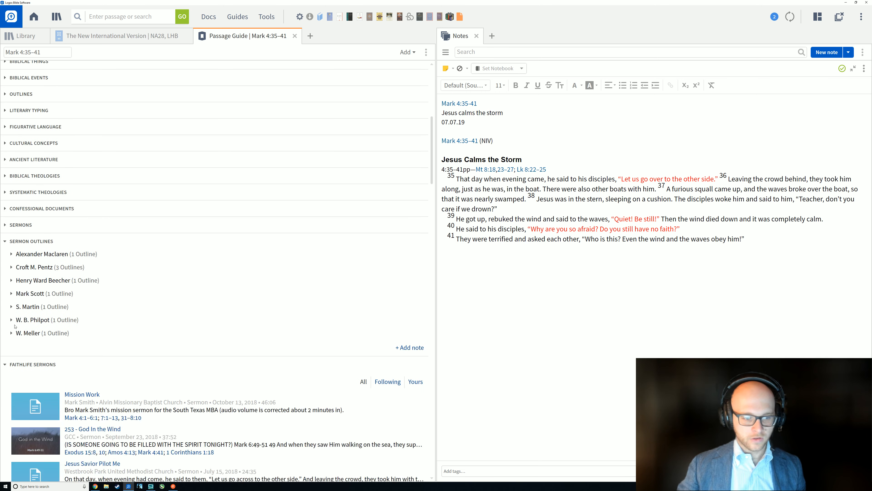
# Collapse the Sermon Outlines, Faithlife Sermons, Theme, Thematic Outlines, Topics, Illustrations and Music sections of the guide.
pyautogui.click(7, 247)
pyautogui.click(8, 258)
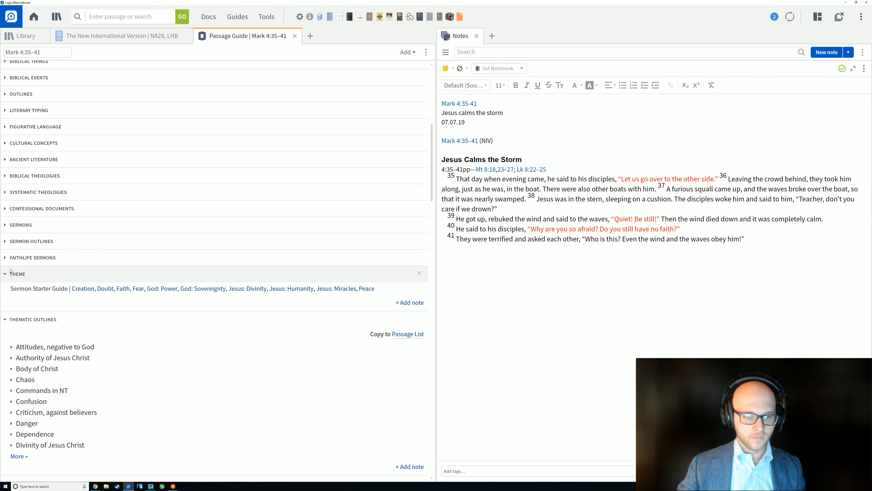
pyautogui.click(10, 290)
pyautogui.scroll(-1, 10, 292)
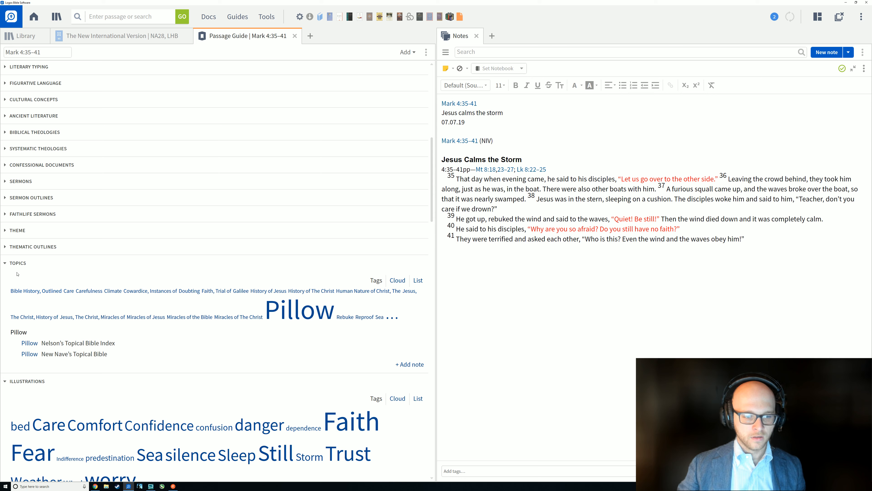
pyautogui.click(9, 263)
pyautogui.click(11, 279)
pyautogui.click(16, 296)
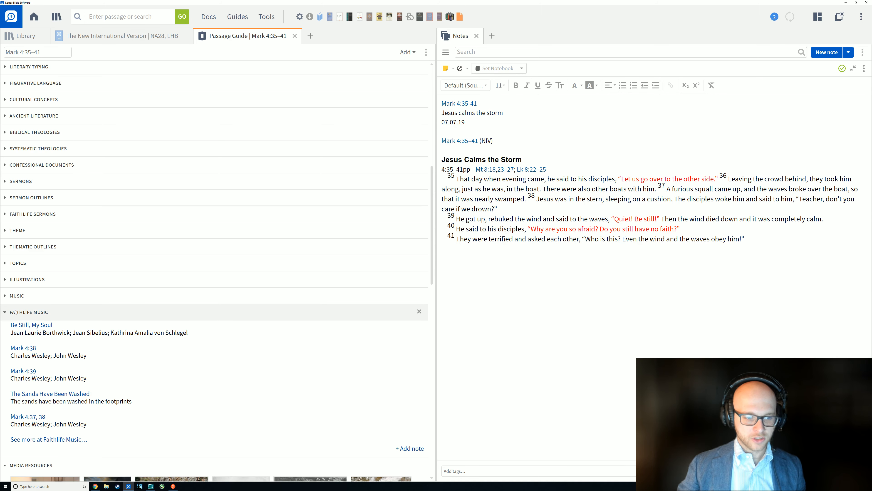
# Collapse the Faithlife Music, Media Resources, Media Collections, Interactives, Compare Versions and Bookstore sections, and return to the guide's Commentaries list.
pyautogui.click(17, 312)
pyautogui.click(19, 329)
pyautogui.click(17, 345)
pyautogui.click(16, 361)
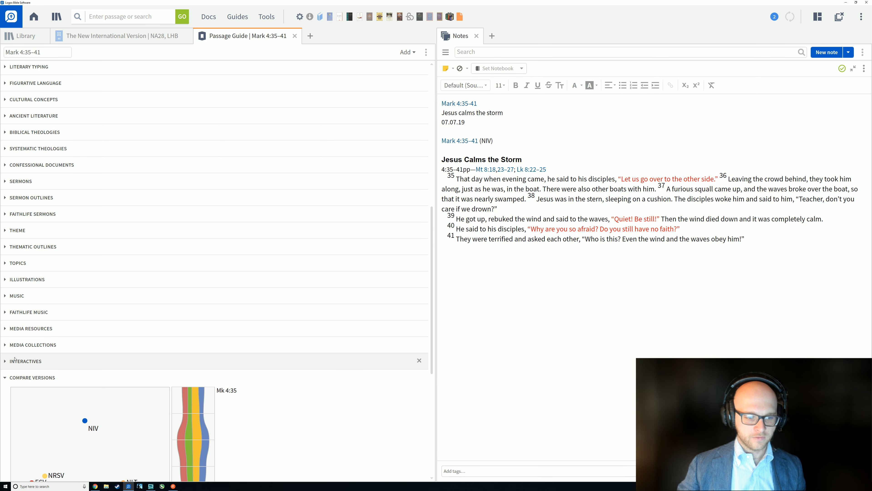
pyautogui.click(17, 336)
pyautogui.click(17, 351)
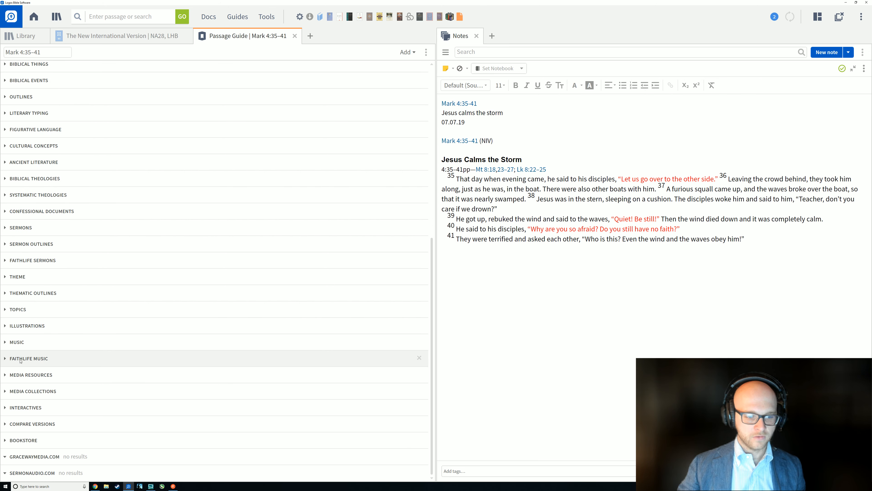
pyautogui.scroll(15, 52, 302)
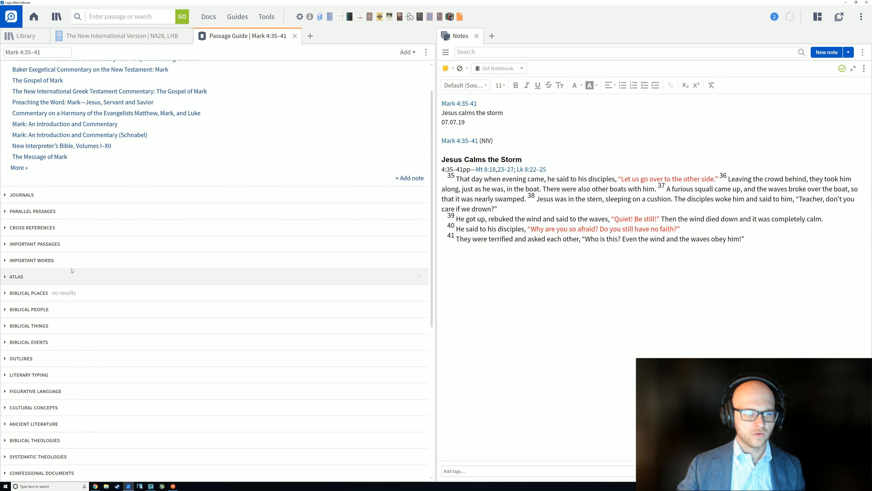
# Examine the Jesus Calms the Storm passage in the NIV and the verses that follow it in Mark 5.
pyautogui.click(110, 35)
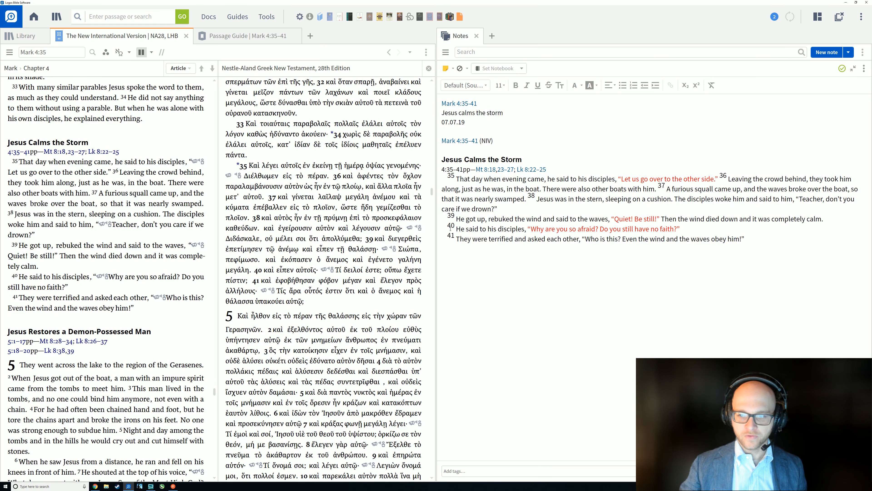
pyautogui.scroll(-1, 146, 281)
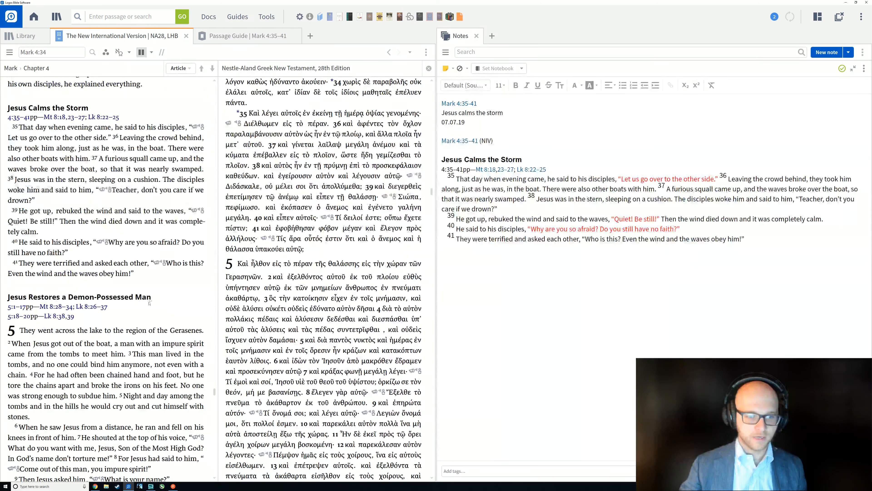
pyautogui.moveTo(142, 297); pyautogui.dragTo(12, 115)
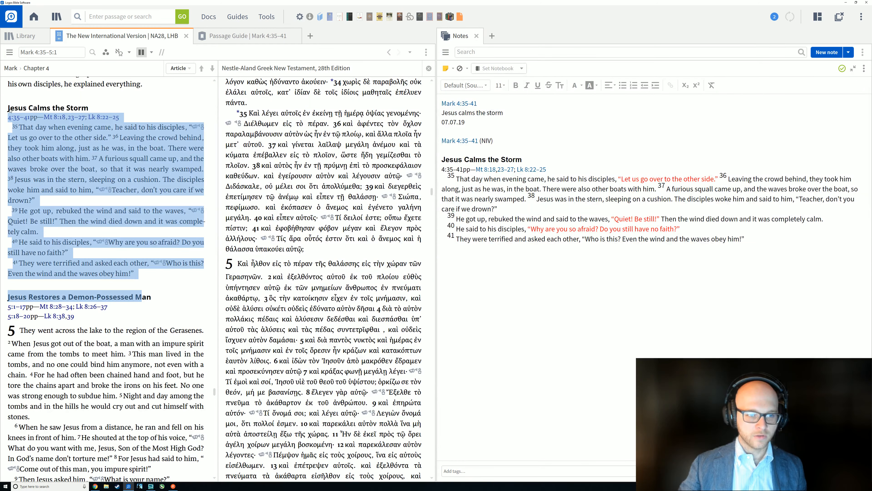
pyautogui.click(168, 280)
pyautogui.scroll(-5, 98, 328)
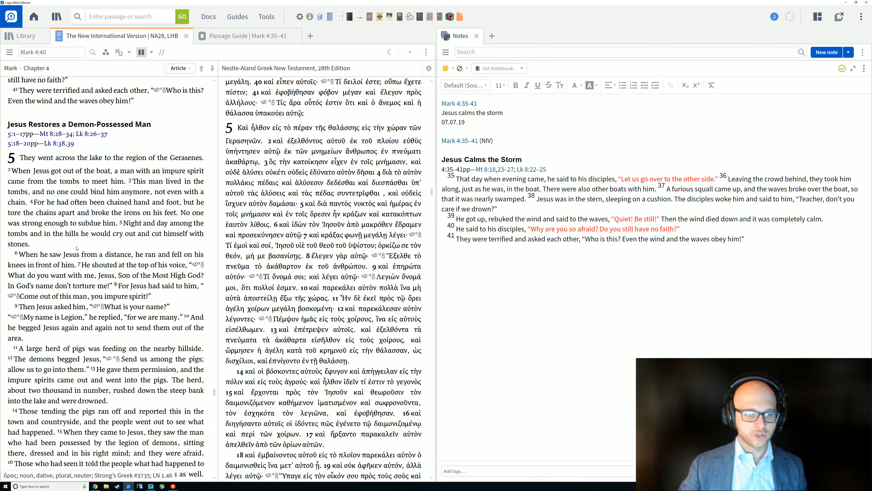
pyautogui.scroll(-3, 97, 314)
pyautogui.scroll(-4, 97, 314)
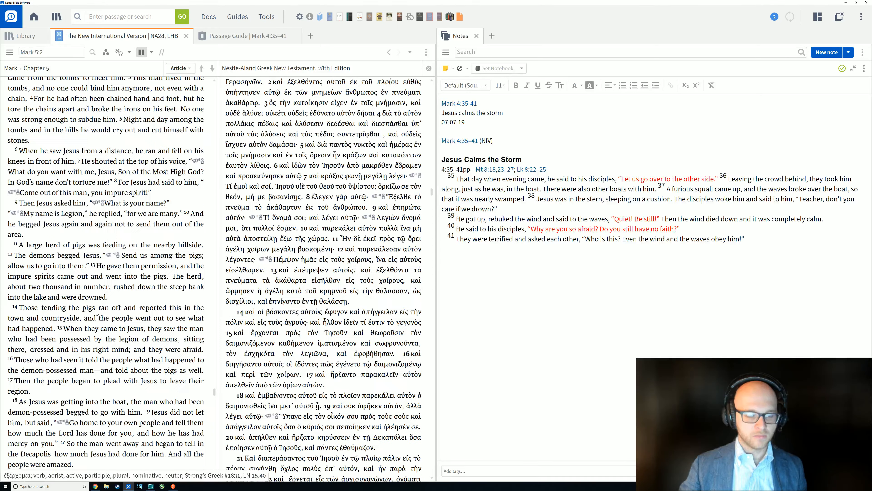
pyautogui.scroll(4, 97, 354)
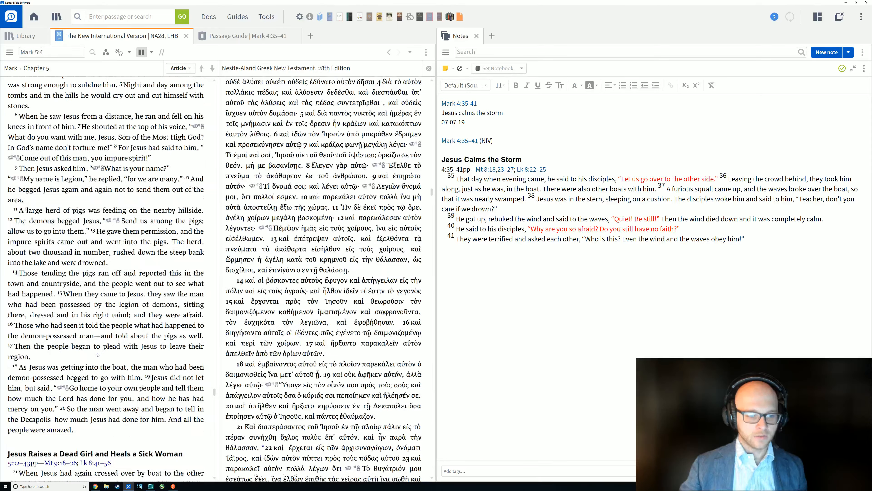
pyautogui.scroll(4, 99, 355)
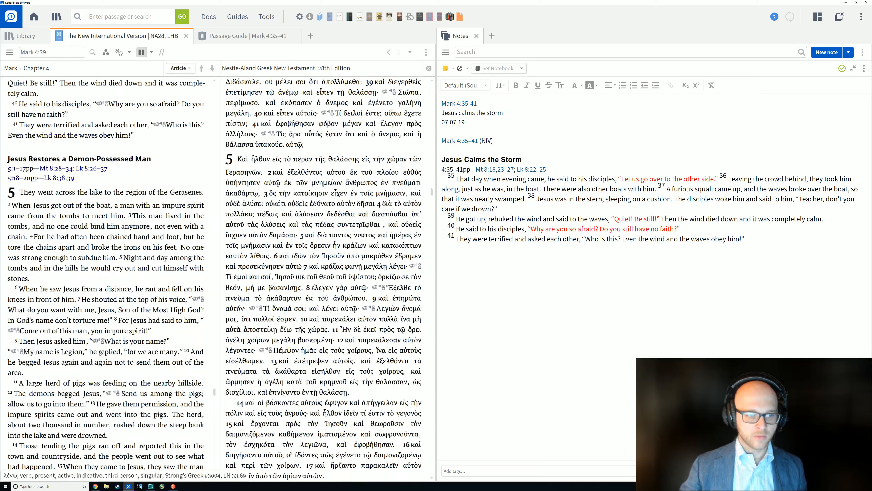
pyautogui.scroll(2, 88, 327)
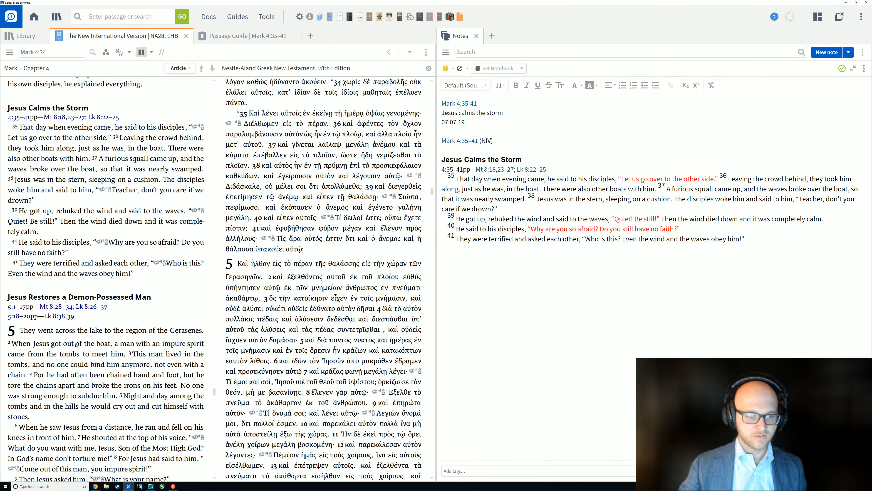
pyautogui.click(150, 281)
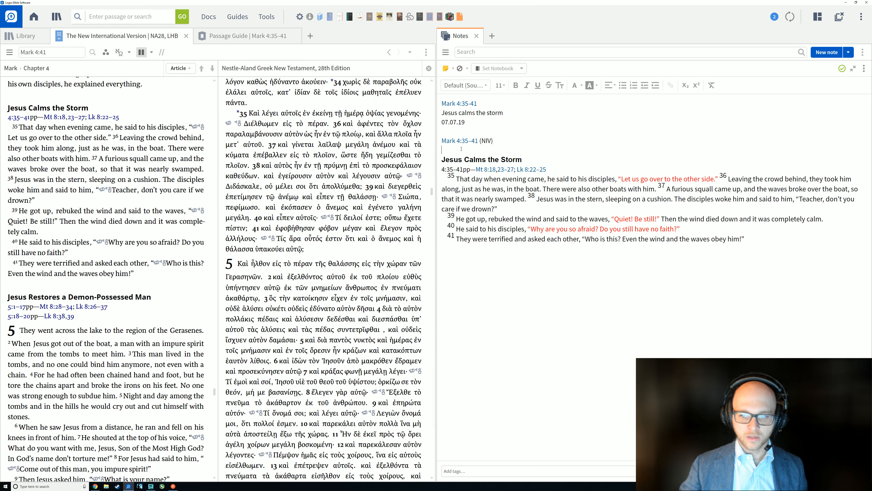
# Remove the blank line above the note's "Jesus Calms the Storm" heading and add an "FCF:" label below the pasted passage.
pyautogui.press('BackSpace')
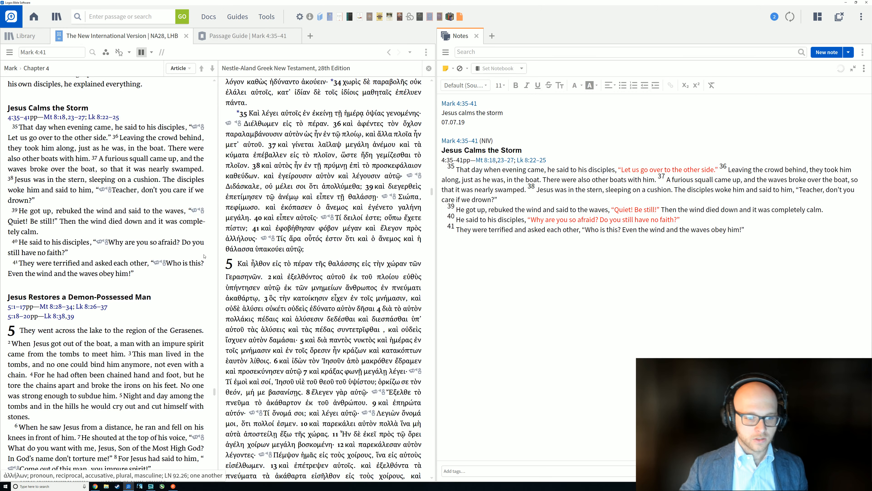
pyautogui.click(484, 251)
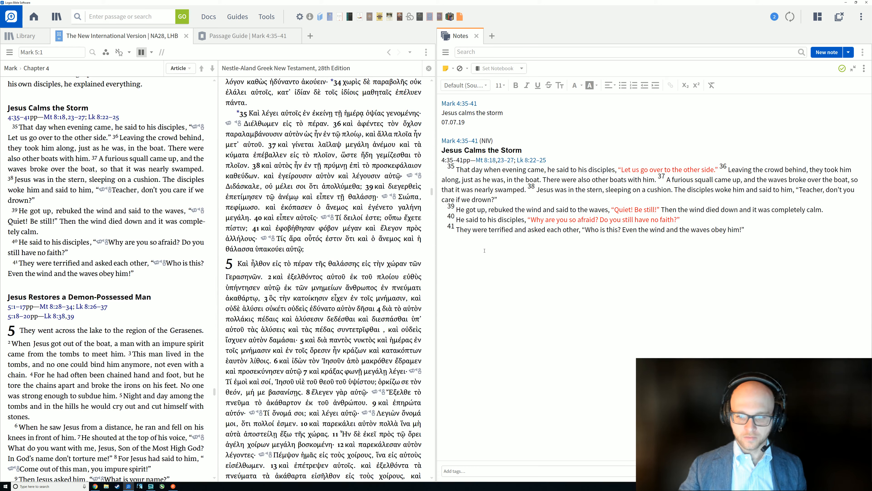
pyautogui.write('FCF')
pyautogui.press('Return')
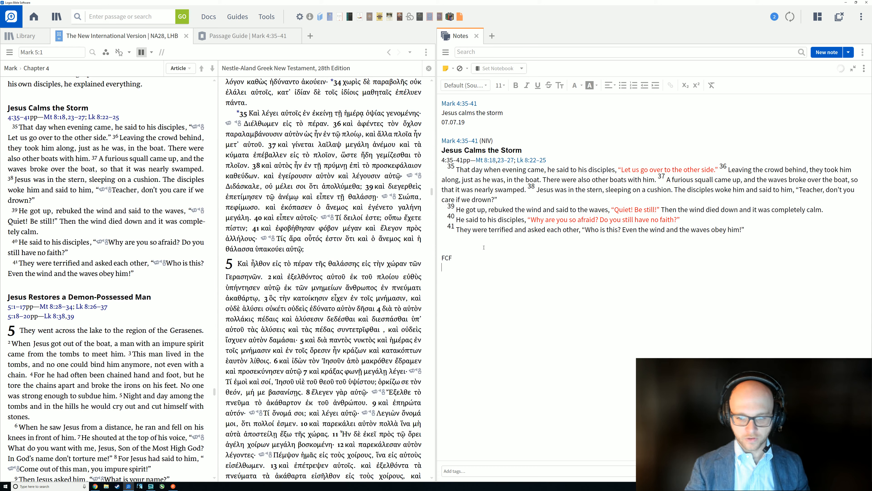
pyautogui.write(':')
pyautogui.press('Return')
pyautogui.press('Return')
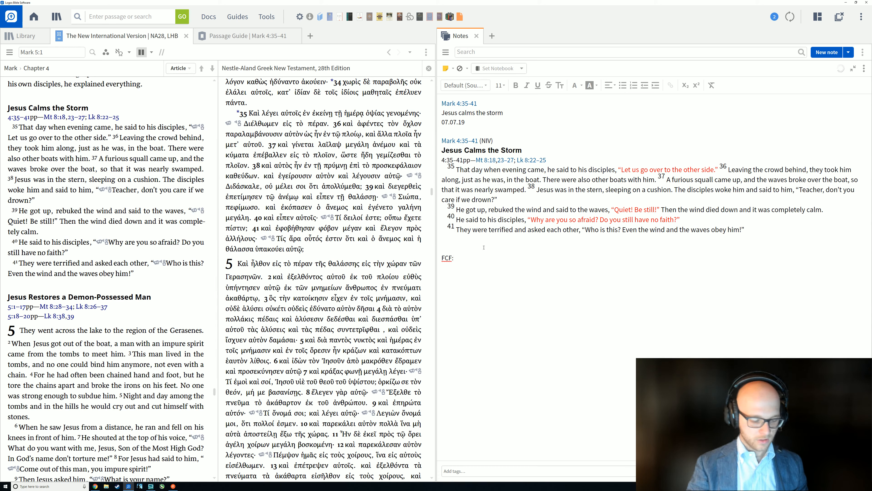
# Add a "Proposition:" label below the "FCF:" label in the note, leaving blank lines after each label for text.
pyautogui.write('Proposition')
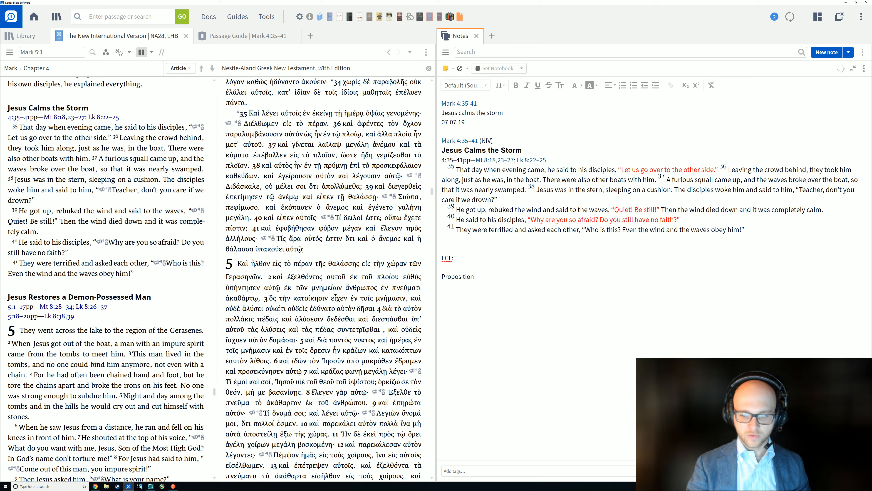
pyautogui.write(':')
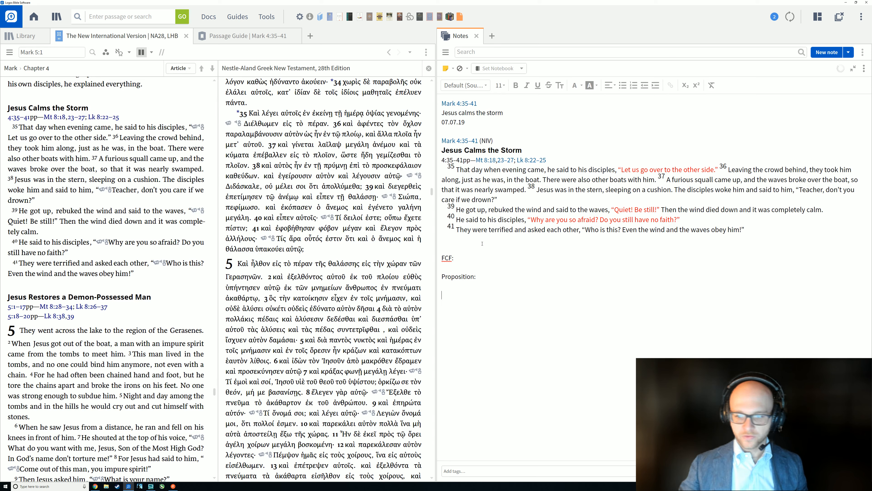
pyautogui.press('Return')
pyautogui.press('Up')
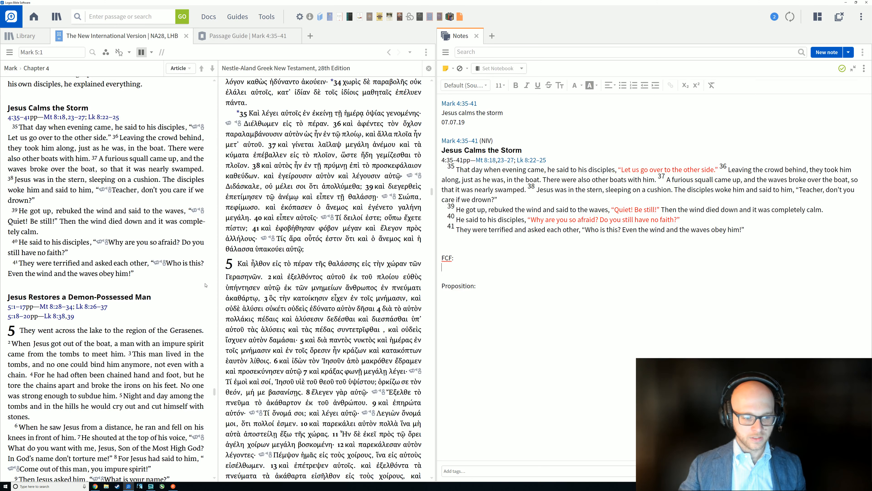
pyautogui.click(509, 255)
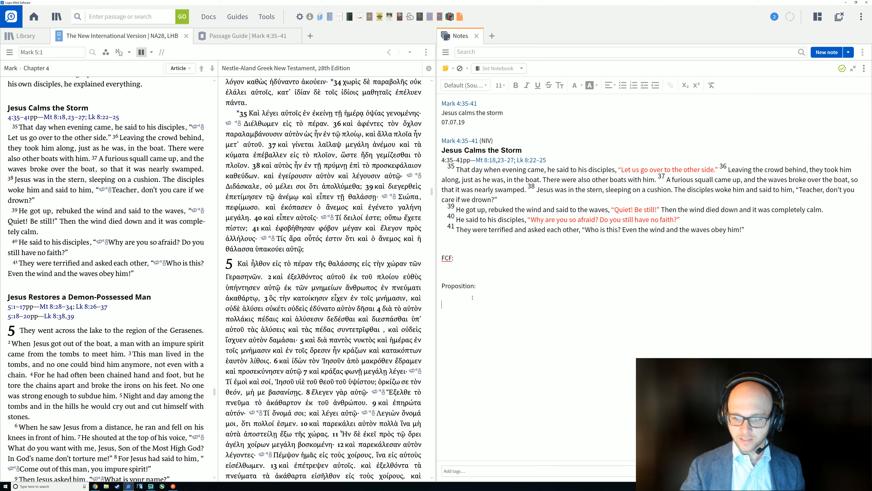
pyautogui.press('Return')
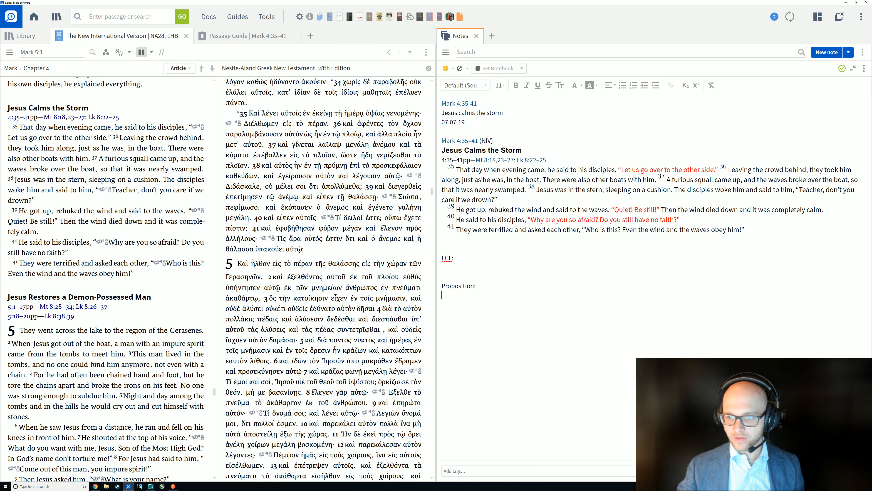
# Reread verses 35 to 40 of the passage pasted in the note and return to the line under "FCF:".
pyautogui.moveTo(456, 170); pyautogui.dragTo(528, 189)
pyautogui.click(565, 209)
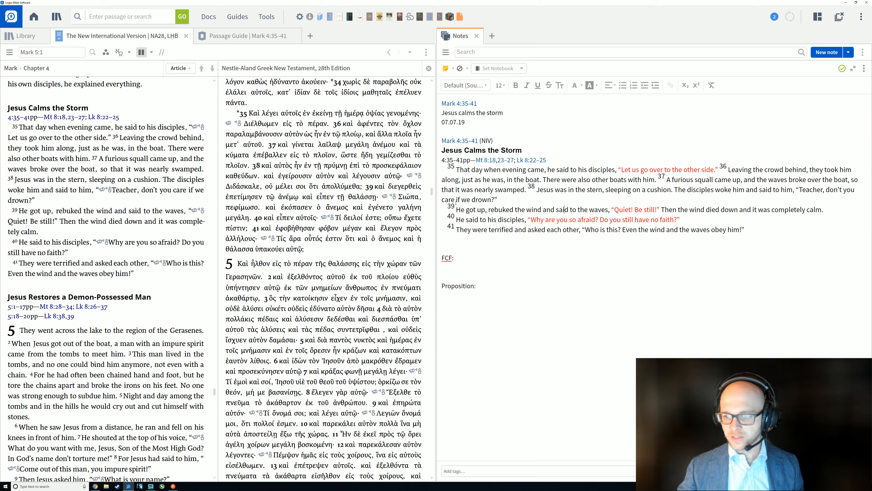
pyautogui.moveTo(447, 206); pyautogui.dragTo(674, 220)
pyautogui.click(455, 217)
pyautogui.click(634, 219)
pyautogui.click(558, 284)
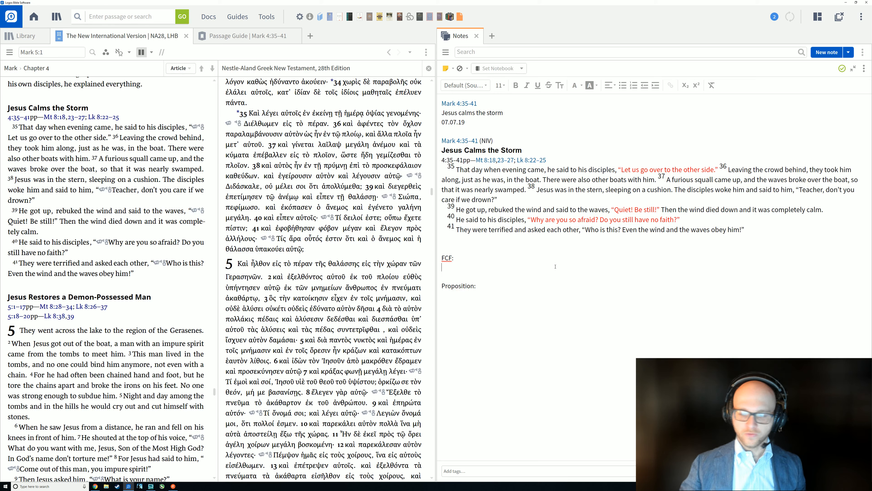
pyautogui.write('ST')
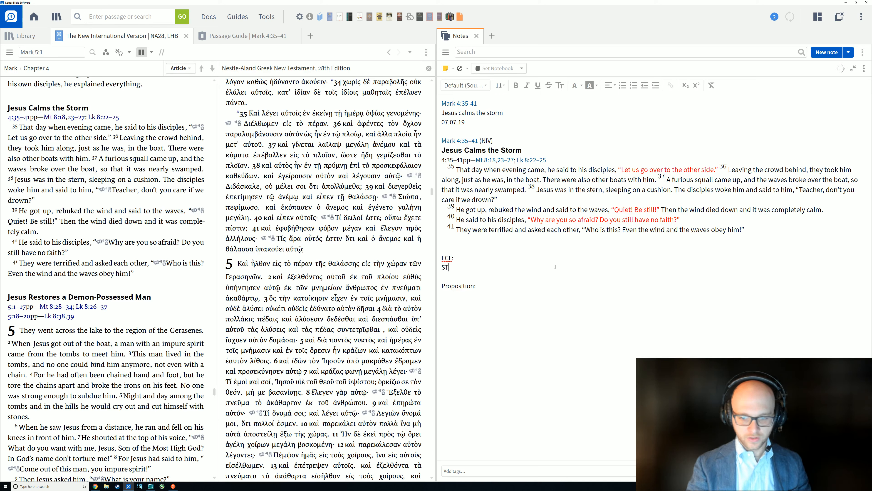
pyautogui.press('BackSpace')
pyautogui.write('till h')
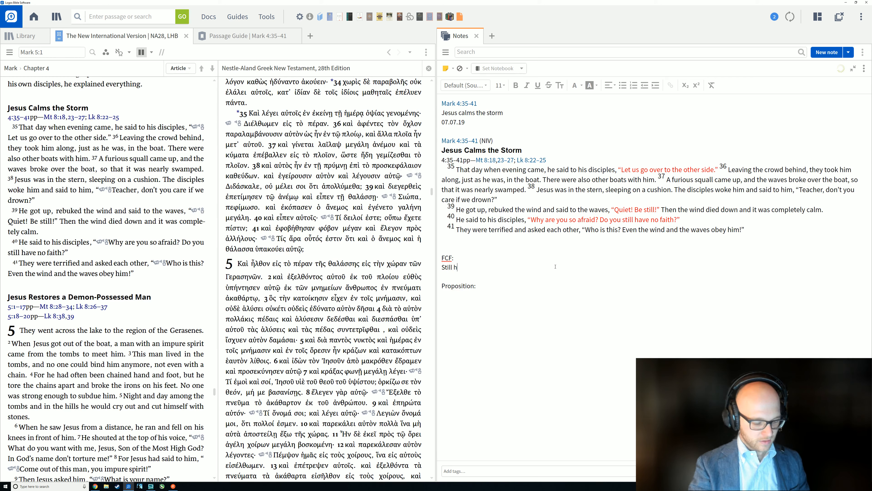
pyautogui.press('BackSpace')
pyautogui.press('BackSpace')
pyautogui.press('BackSpace')
pyautogui.press('BackSpace')
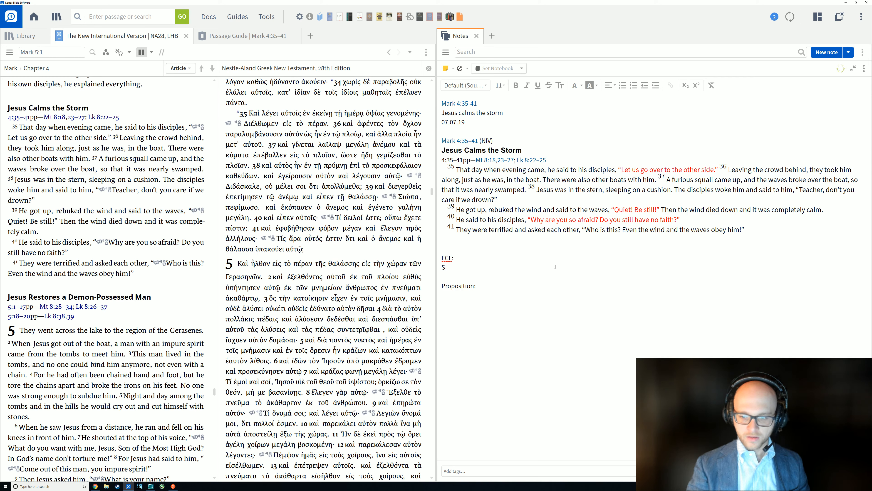
# Write "We tend to lack faith even after many demonstrations of God's grace" under "FCF:" and add a blank line below it.
pyautogui.write('We tend to')
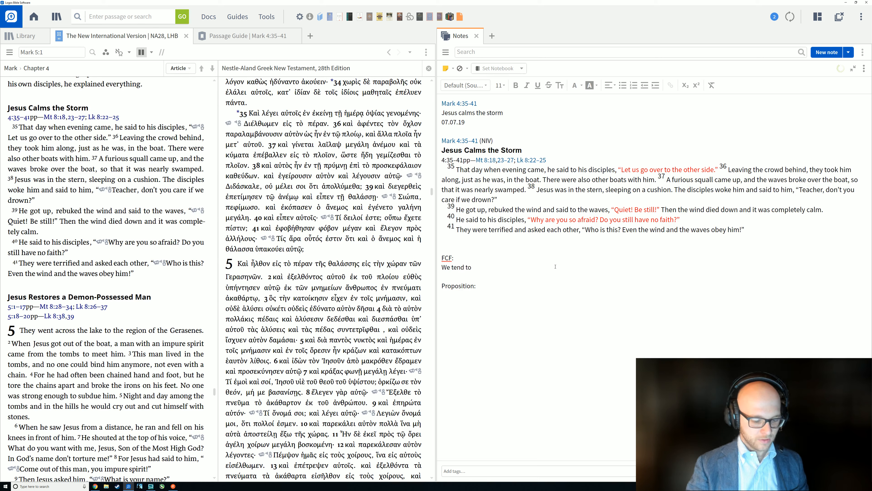
pyautogui.write(' lack faith ')
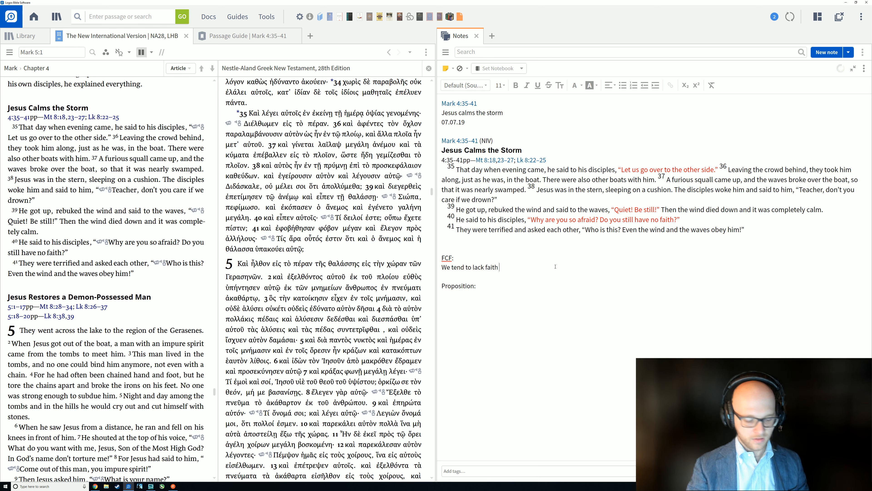
pyautogui.write('even a')
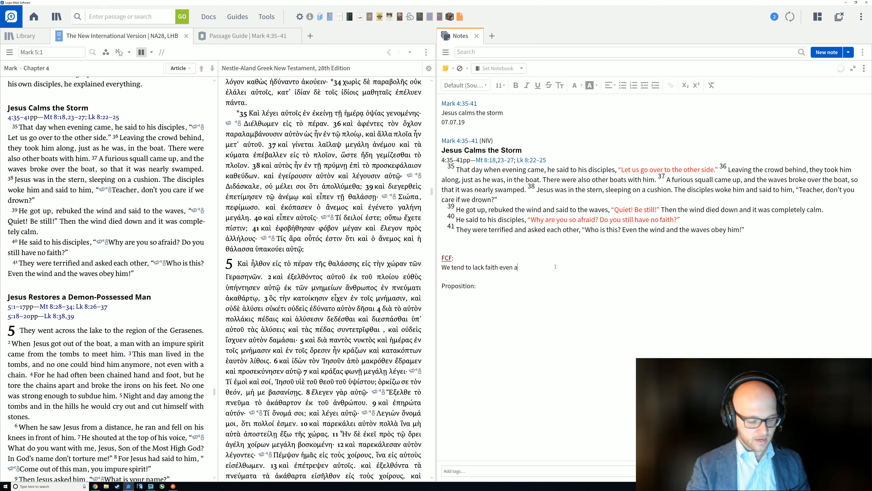
pyautogui.write('fter many ')
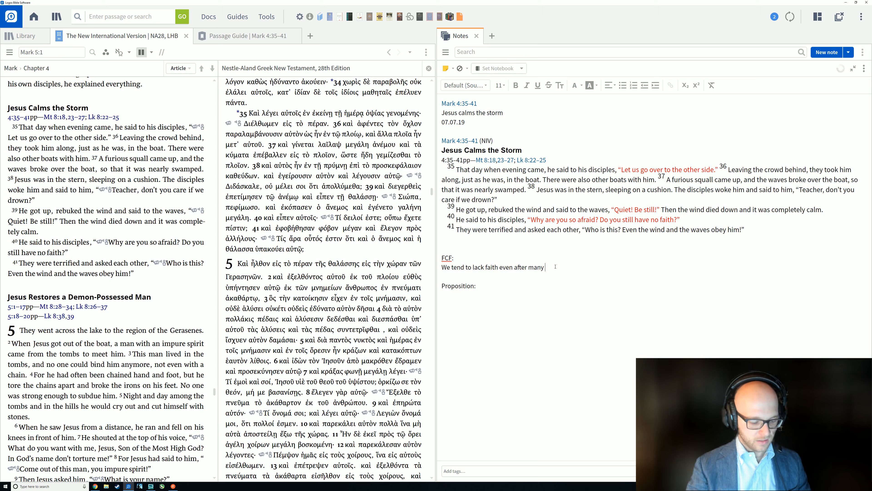
pyautogui.write('demonstrations ')
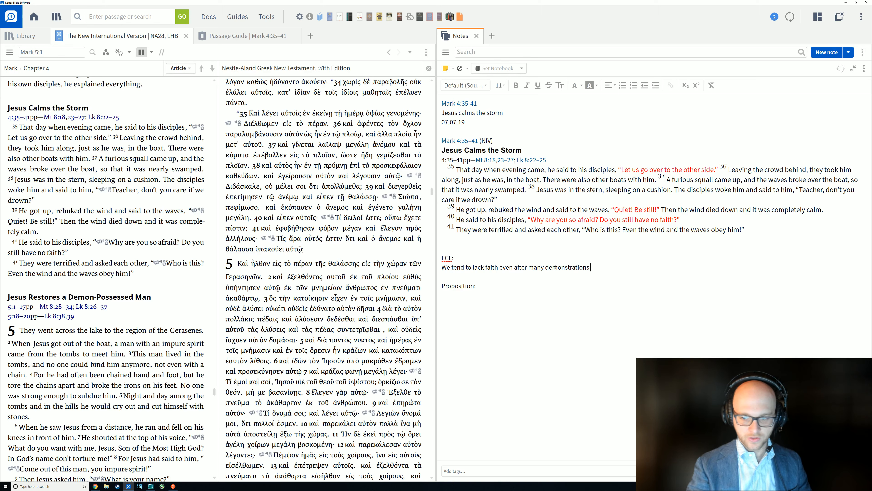
pyautogui.write("of God's grace")
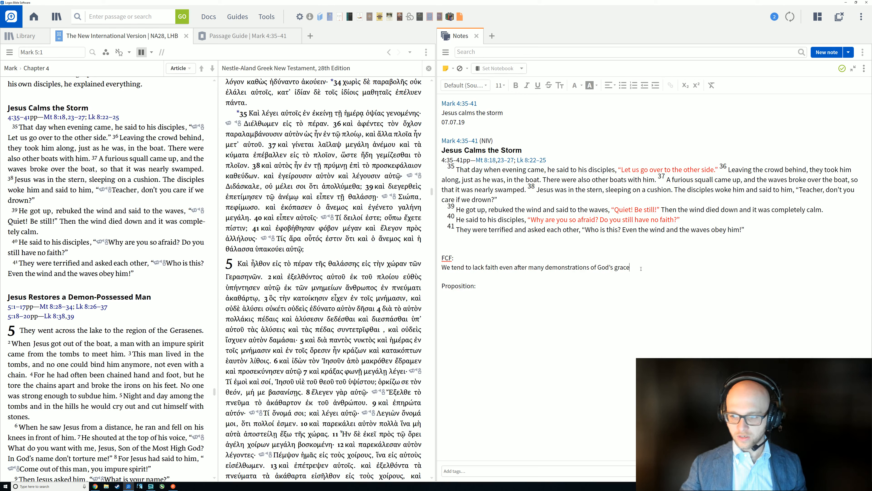
pyautogui.press('Return')
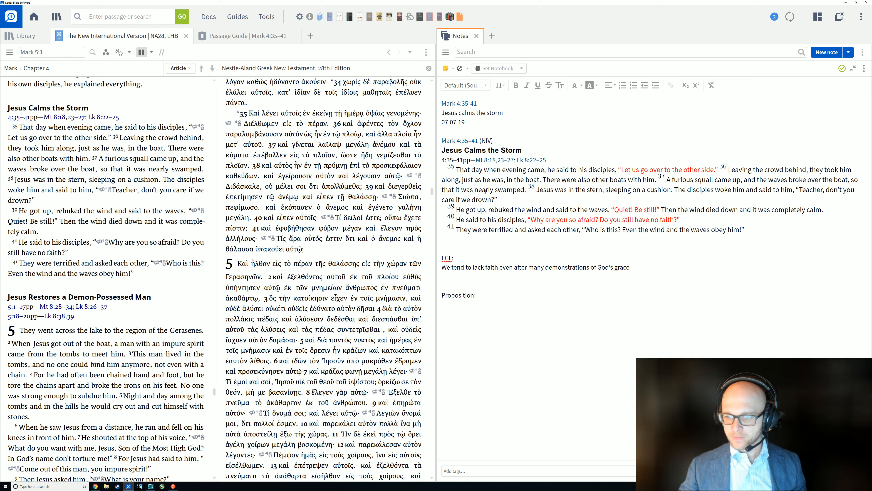
# Examine verses 35 to 38 of the pasted passage, including the disciples' question "Teacher, don't you care if we drown?".
pyautogui.moveTo(453, 168); pyautogui.dragTo(497, 200)
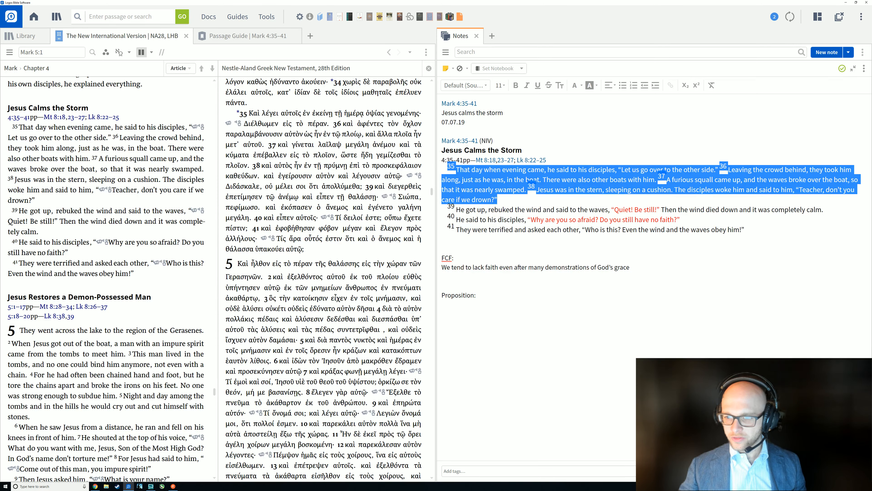
pyautogui.write('35 That day when evening came, he said to his disciples, "Let us go over to the other side." 36 Leaving the crowd behind, they took him along, just as he was, in the boat. There were also other boats with him. 37 A furious squall came up, and the waves broke over the boat, so that it was nearly swamped. 38 Jesus was in the stern, sleeping on a cushion. The disciples woke him and said to him, "Teacher, don’t you care if we drown?"')
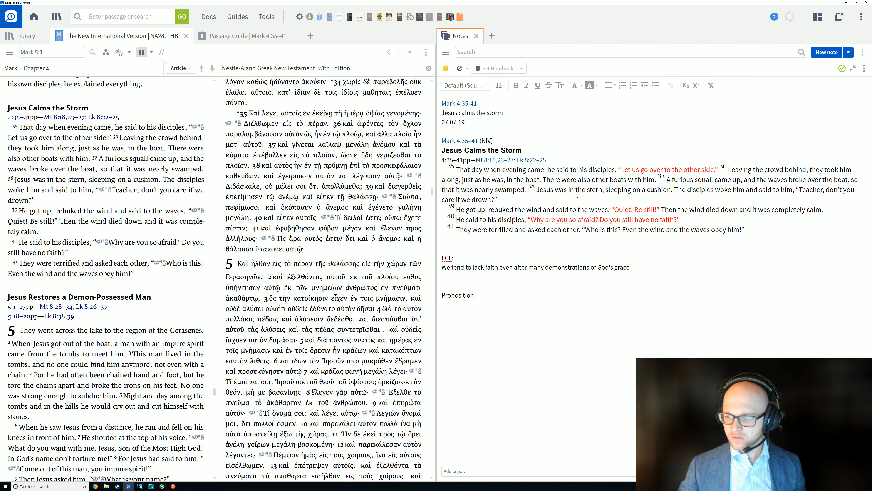
pyautogui.moveTo(605, 190); pyautogui.dragTo(497, 200)
pyautogui.click(665, 203)
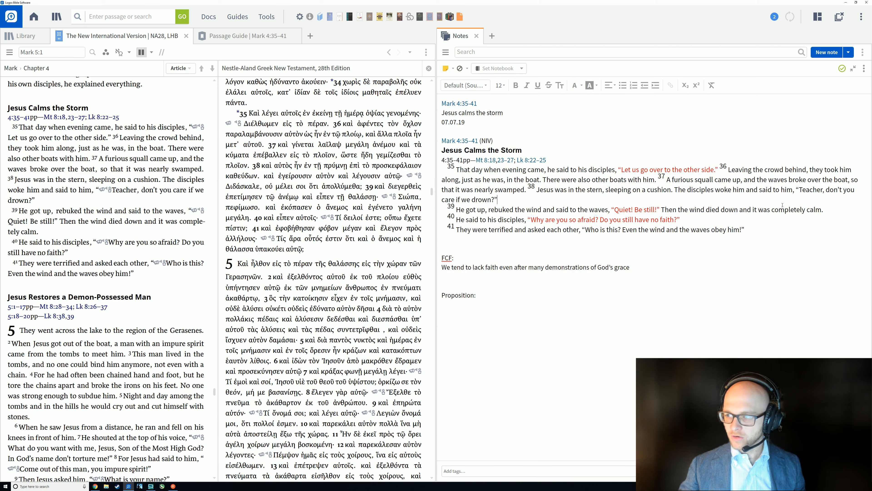
pyautogui.moveTo(799, 190); pyautogui.dragTo(497, 200)
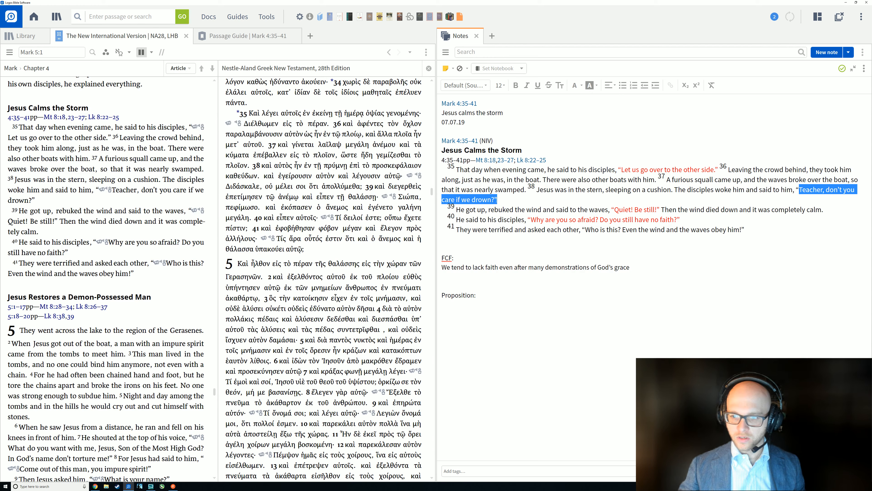
# Add an "Interesting points:" label below the "Proposition:" section and start a new line under it.
pyautogui.click(521, 311)
pyautogui.press('Return')
pyautogui.write('Intesr')
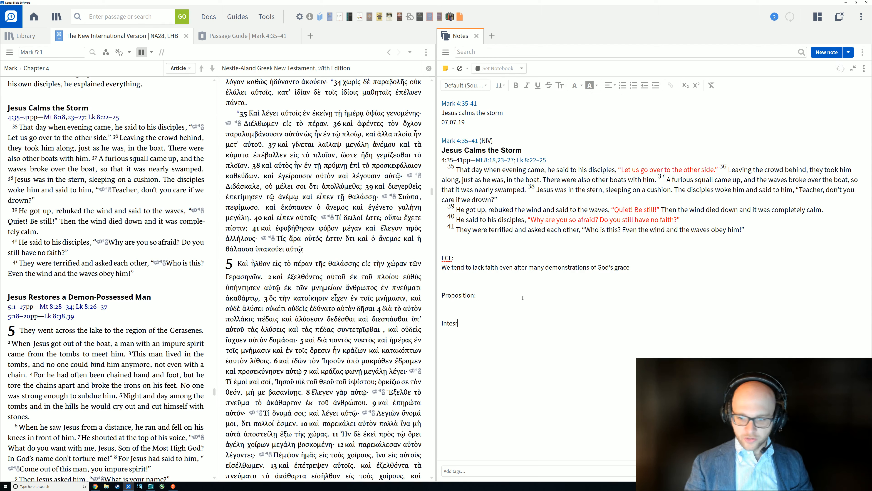
pyautogui.press('BackSpace')
pyautogui.press('BackSpace')
pyautogui.write('resting poi')
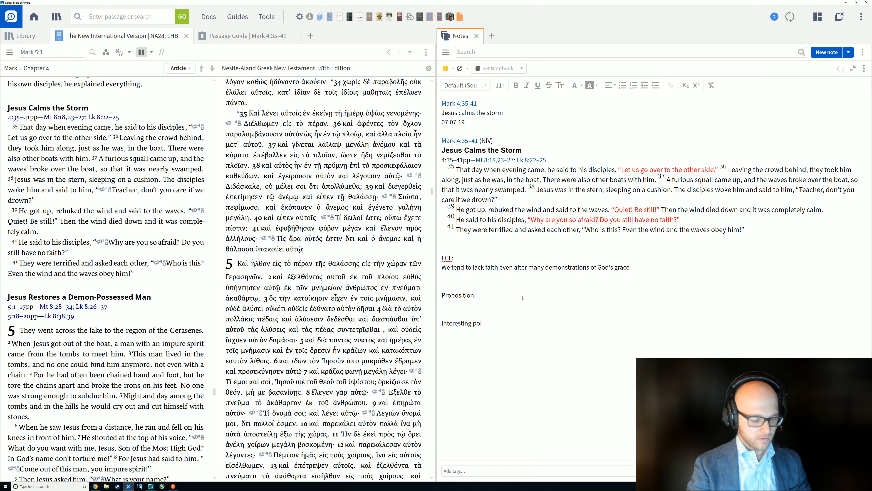
pyautogui.write('ntsL:')
pyautogui.press('Return')
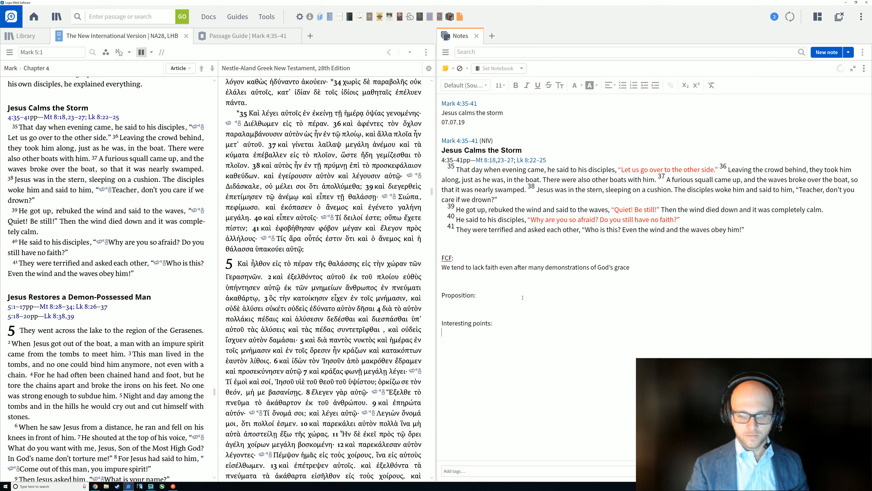
# List "Jesus is sleeping" and "Jesus leaves the crowd" on separate lines under "Interesting points:".
pyautogui.write('J')
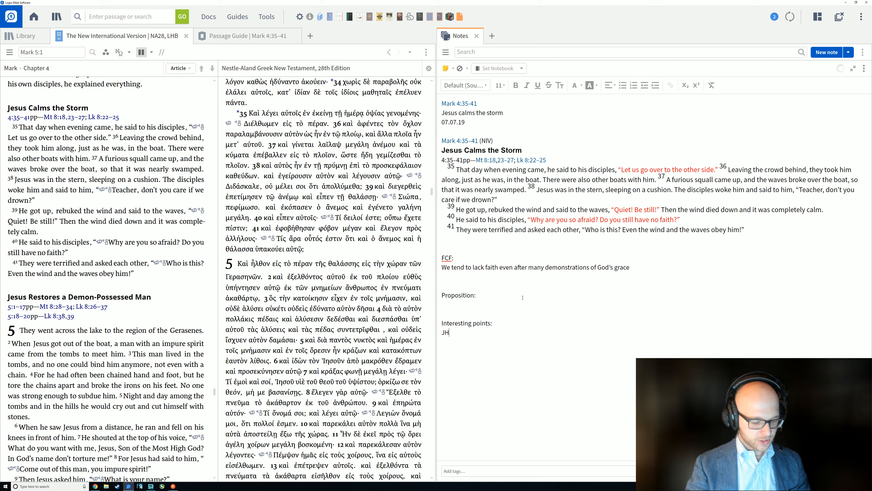
pyautogui.write('esus is sleeping')
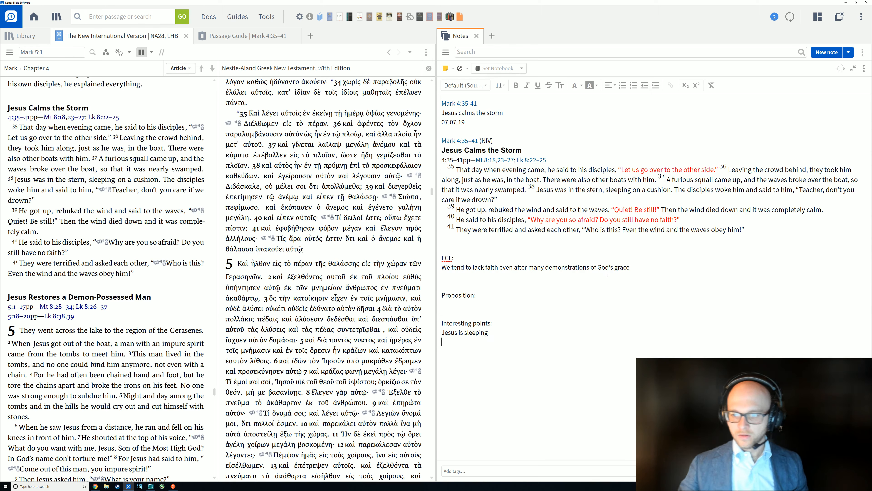
pyautogui.press('Return')
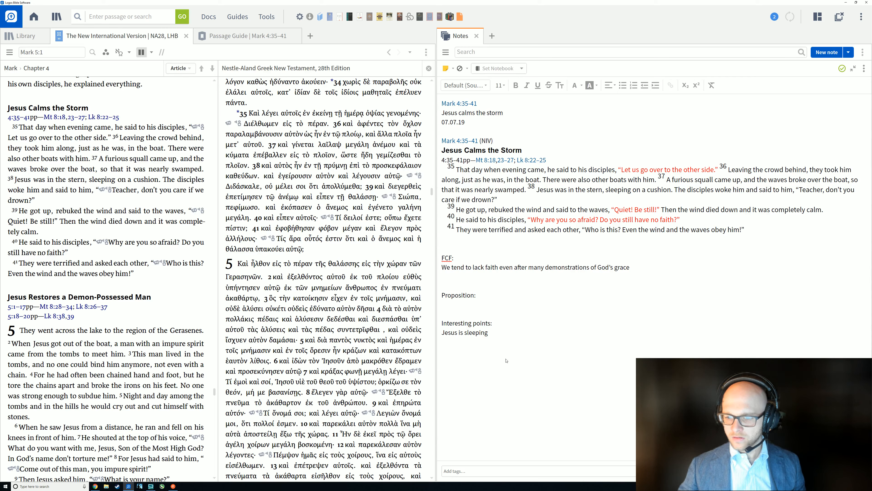
pyautogui.write('Jesus lew')
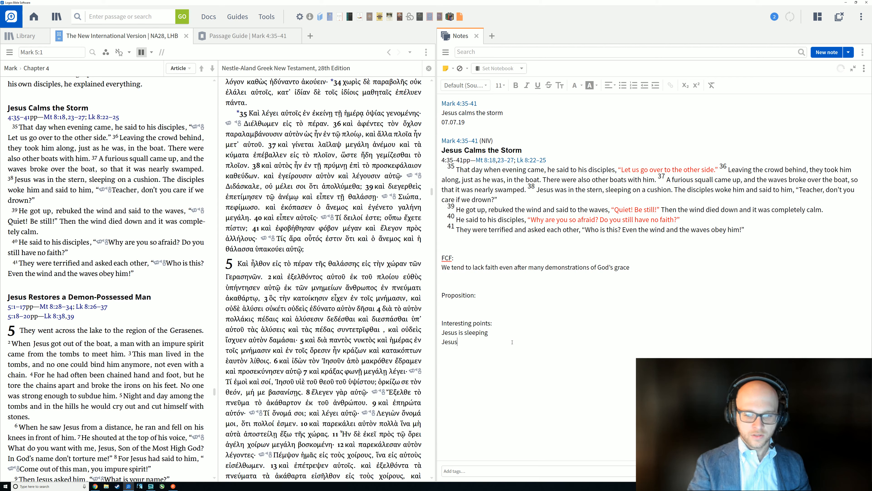
pyautogui.press('BackSpace')
pyautogui.press('BackSpace')
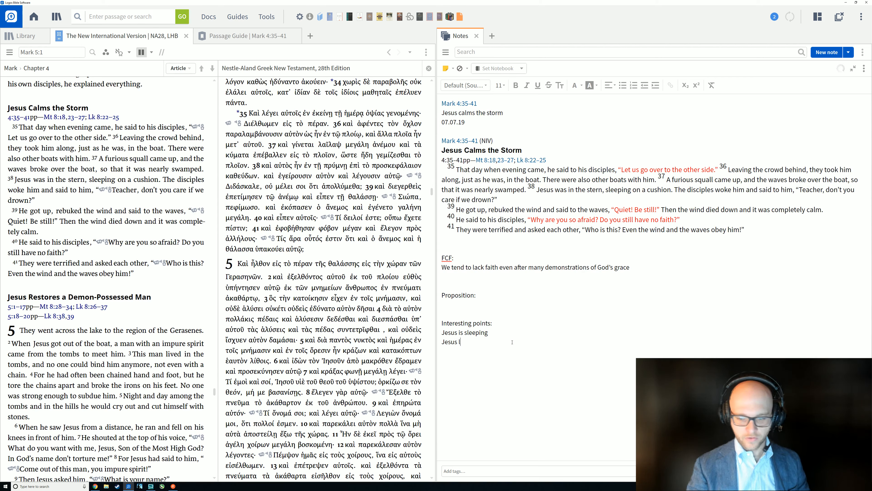
pyautogui.write('eaves the crows')
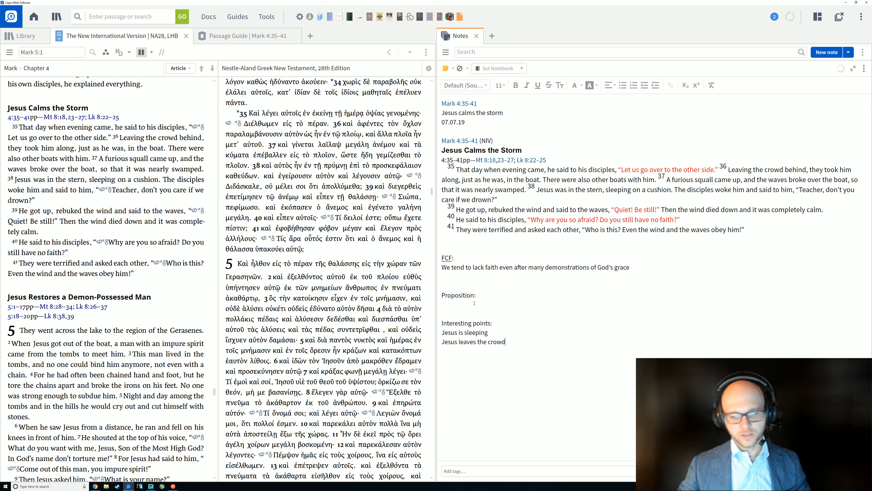
pyautogui.press('Return')
pyautogui.moveTo(507, 341); pyautogui.dragTo(442, 331)
pyautogui.click(485, 331)
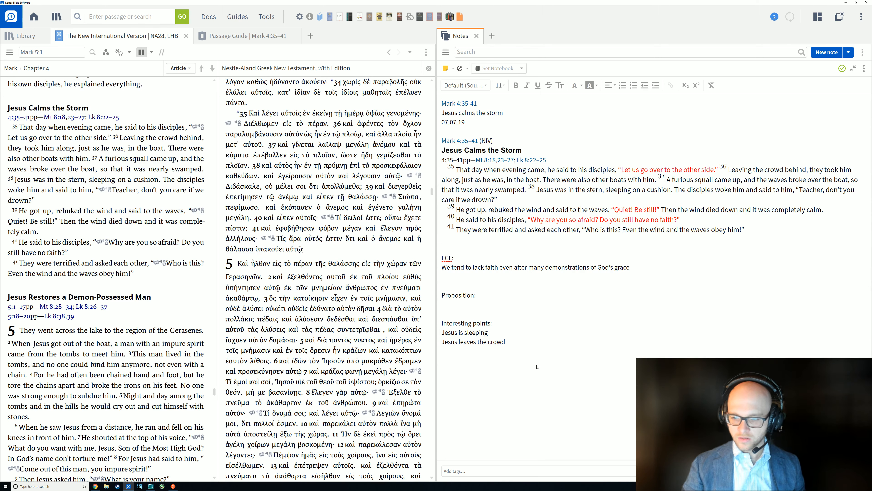
# Add the line Disciples: "Don't you care if we drown?" under "Interesting points:" and start a new line below it.
pyautogui.press('Return')
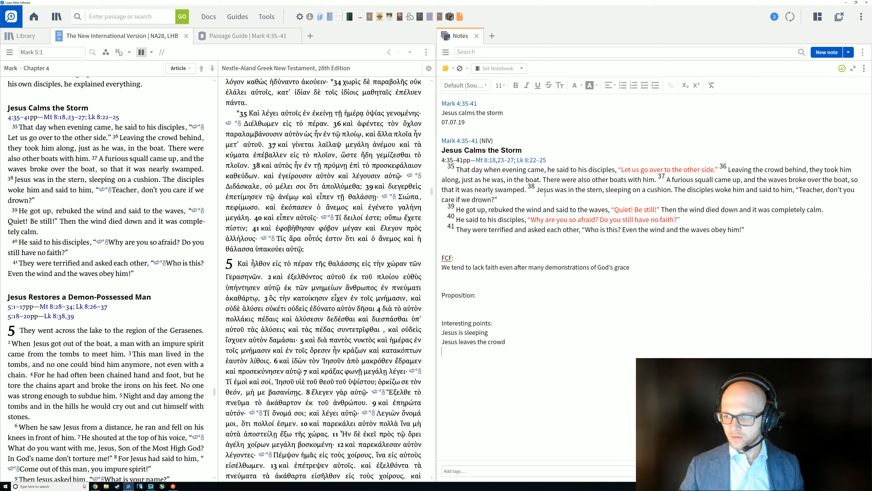
pyautogui.press('Return')
pyautogui.press('BackSpace')
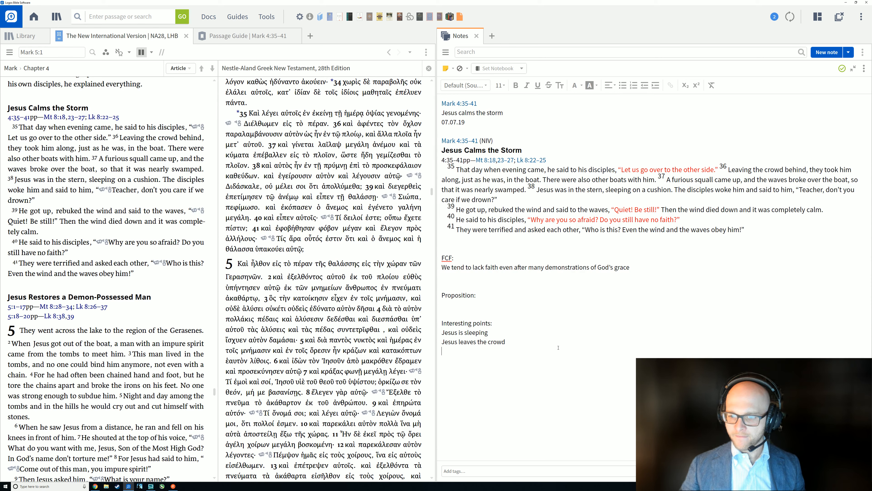
pyautogui.write('Di')
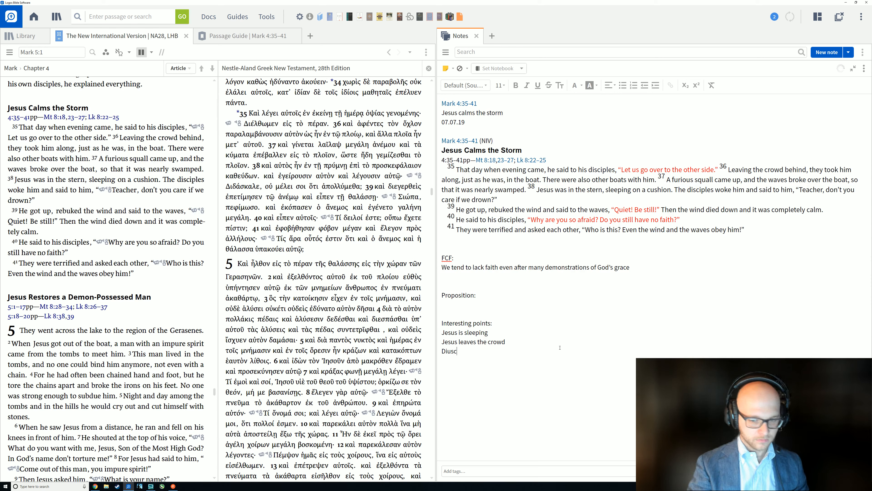
pyautogui.write('scip')
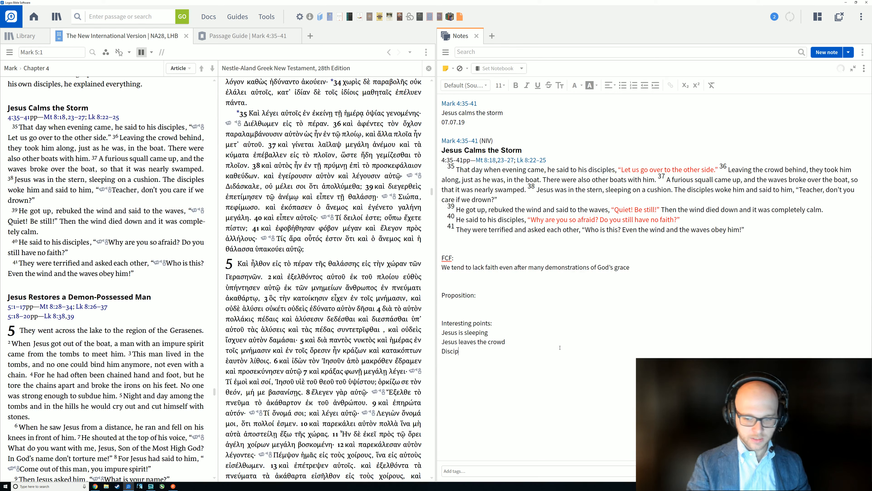
pyautogui.write('les: “D')
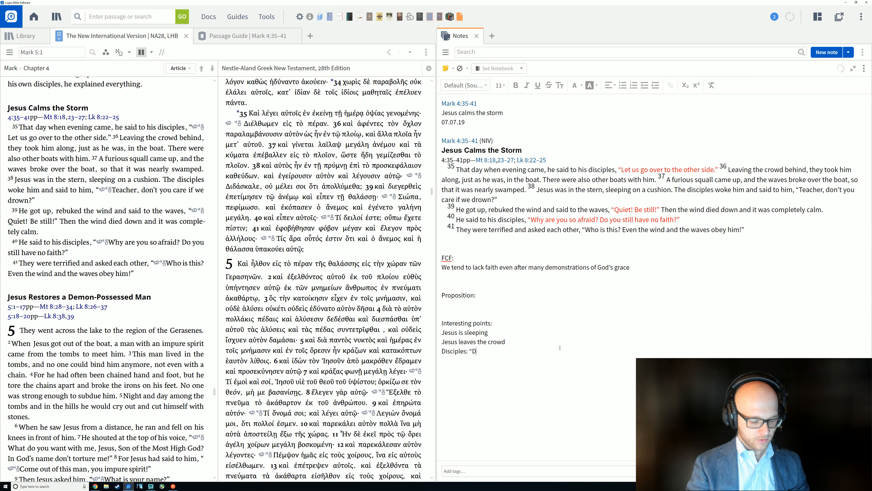
pyautogui.write('ont ')
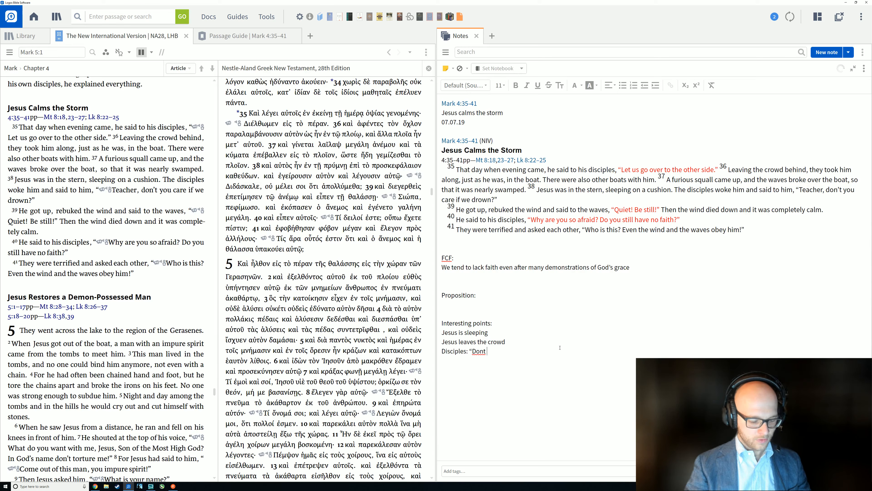
pyautogui.write('you care if we drown?”')
pyautogui.hotkey('ctrl', 'Left')
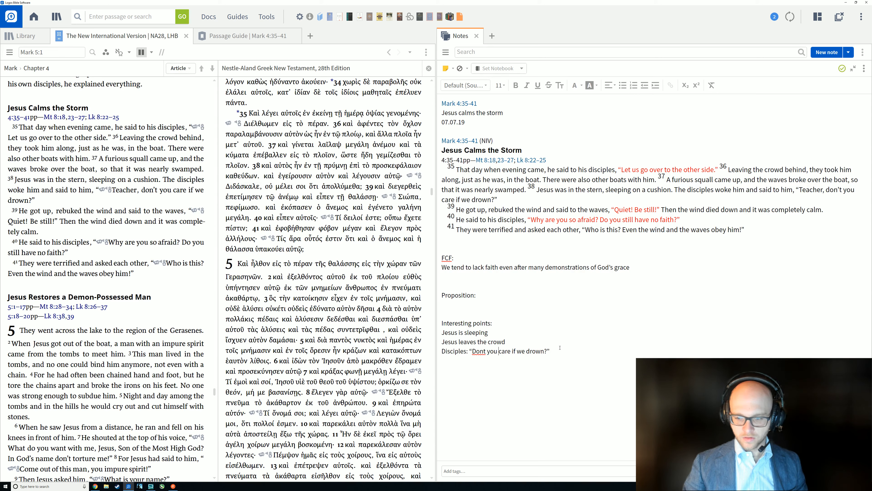
pyautogui.press('Left')
pyautogui.write("'")
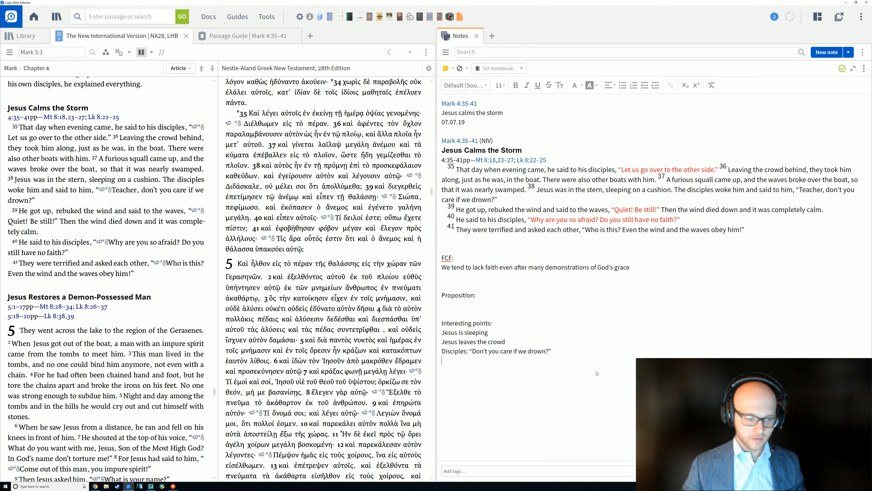
# Add "Wind and waves obey" as the last entry under "Interesting points:".
pyautogui.write('Wind and ')
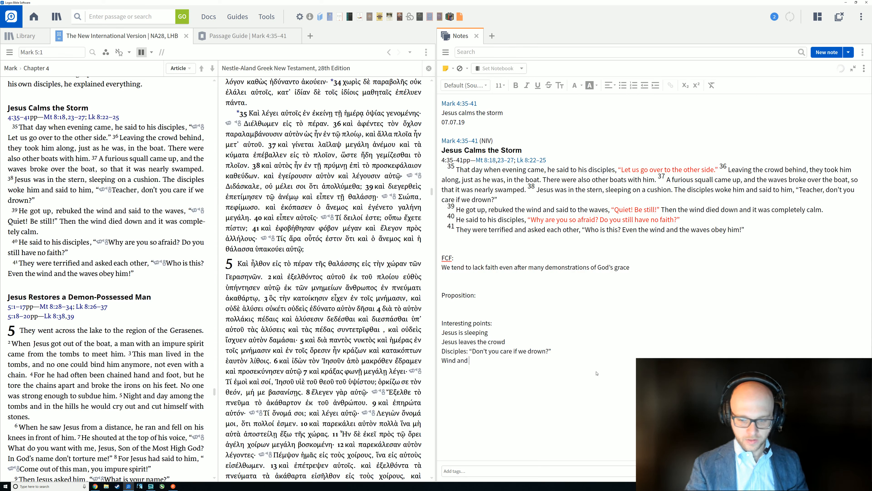
pyautogui.write('waves ')
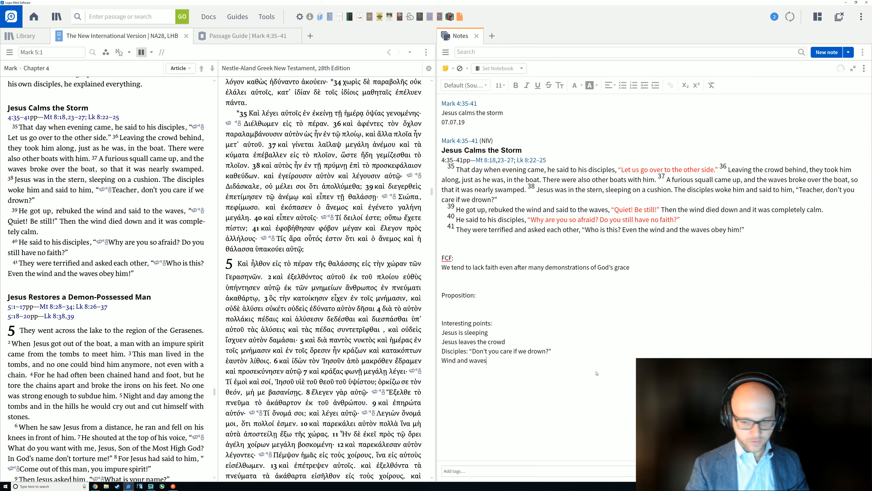
pyautogui.write('obey')
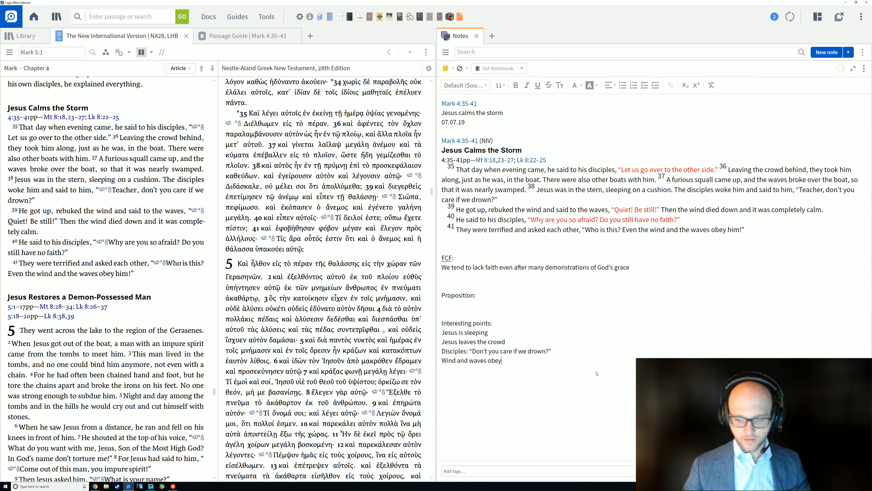
# Append the verse reference "-v40" to the end of the FCF sentence.
pyautogui.click(522, 325)
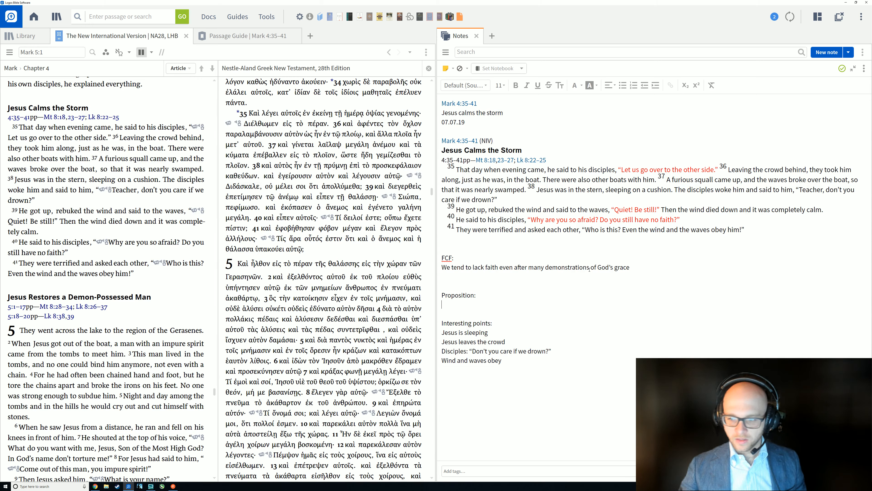
pyautogui.tripleClick(629, 268)
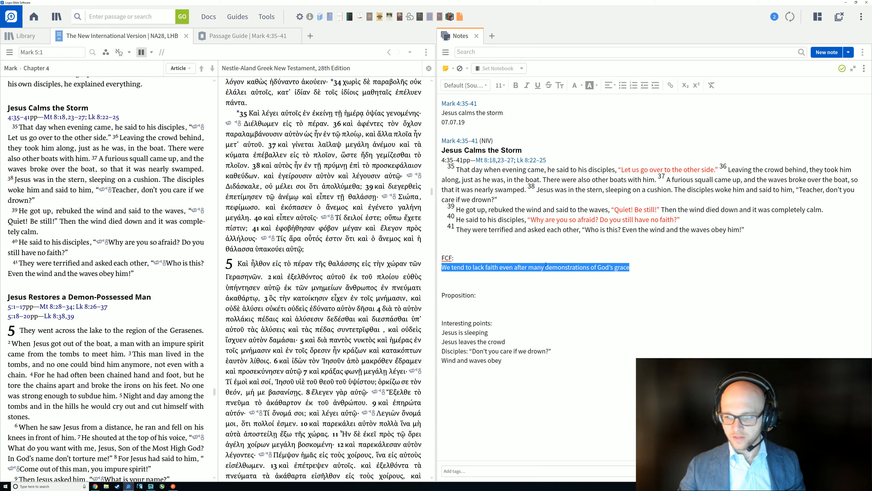
pyautogui.click(602, 275)
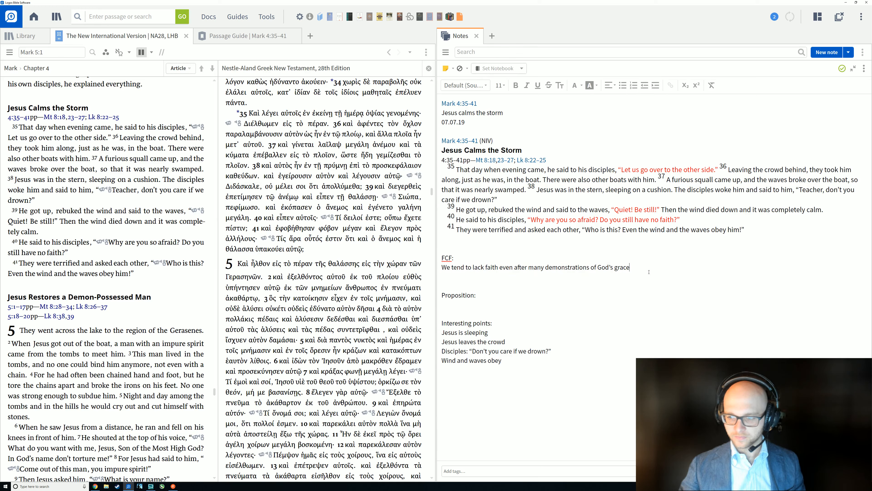
pyautogui.write('-v40')
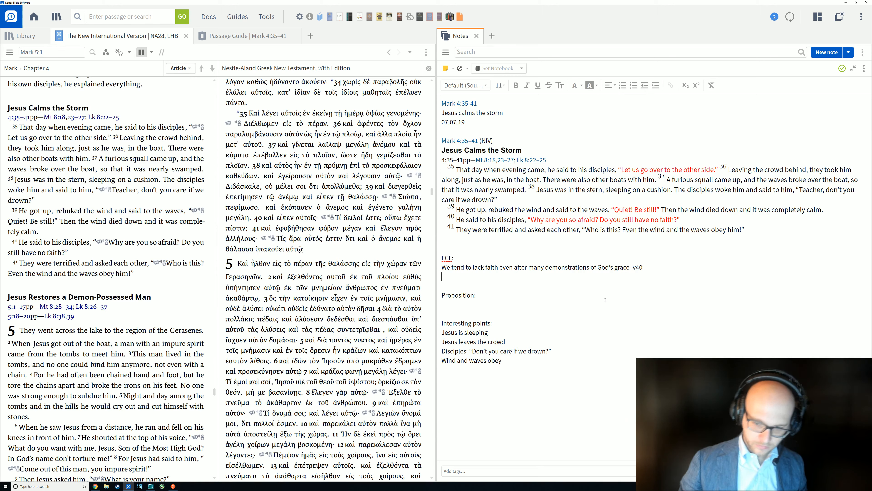
# Write "Because God is patient, he works with our feeble faith over time" under "Proposition:".
pyautogui.write('Because')
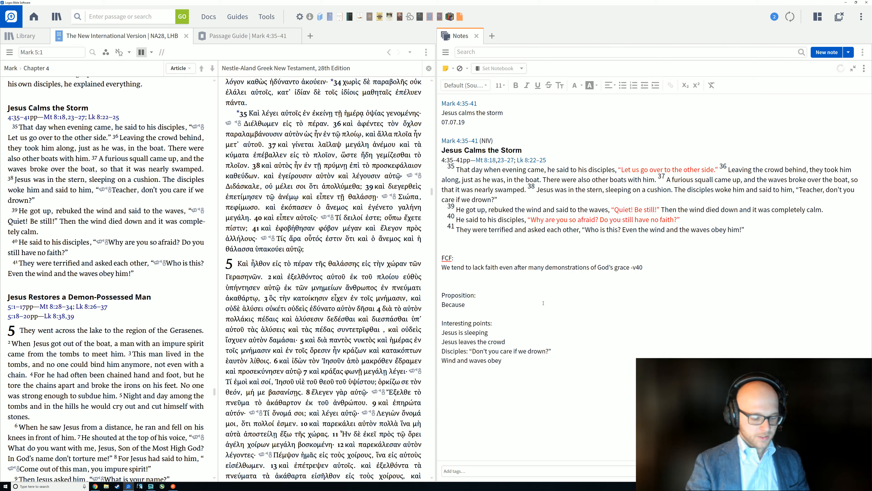
pyautogui.press('BackSpace')
pyautogui.press('BackSpace')
pyautogui.press('BackSpace')
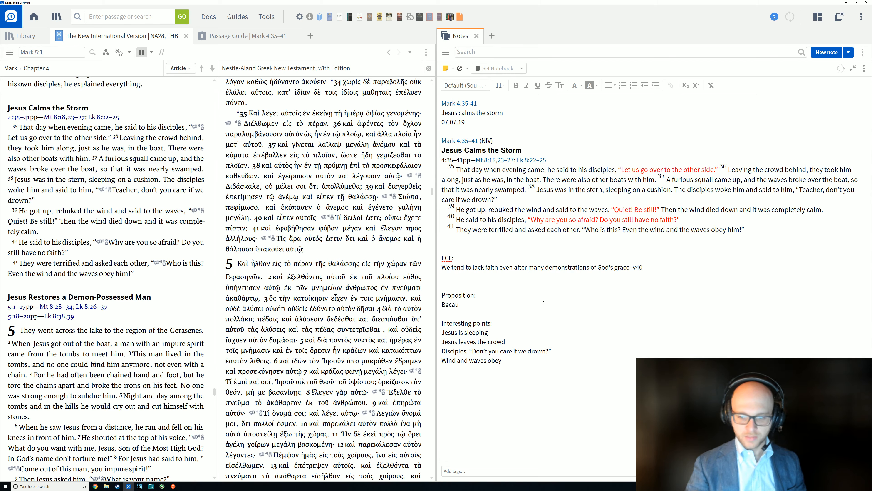
pyautogui.write('se God is')
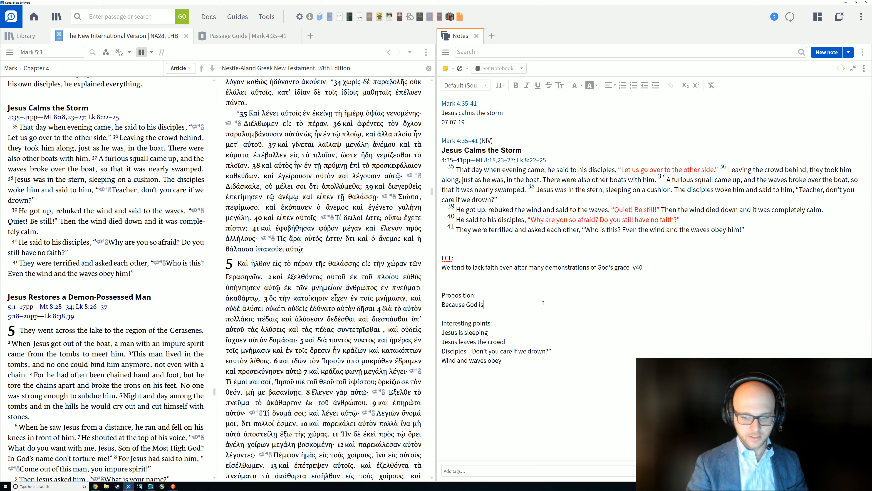
pyautogui.write(' patient,')
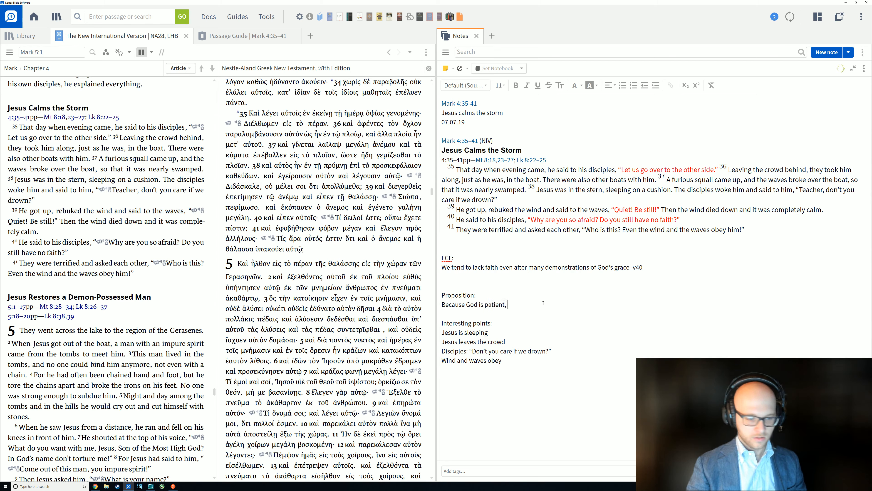
pyautogui.write('he')
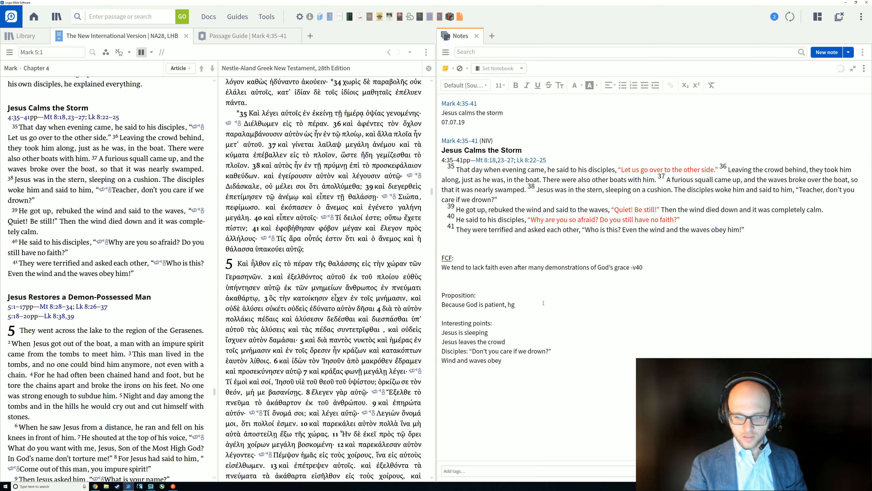
pyautogui.press('BackSpace')
pyautogui.write('e would')
pyautogui.press('BackSpace')
pyautogui.press('BackSpace')
pyautogui.press('BackSpace')
pyautogui.write('rks with our ')
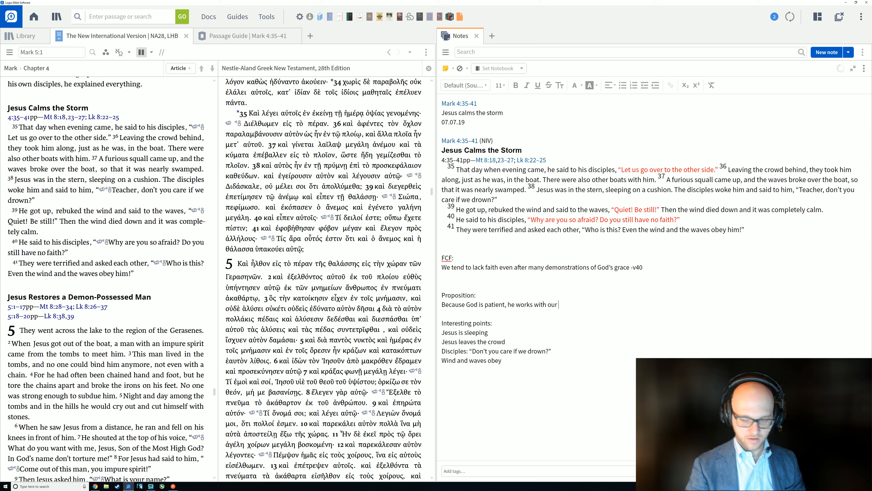
pyautogui.write('feeblk')
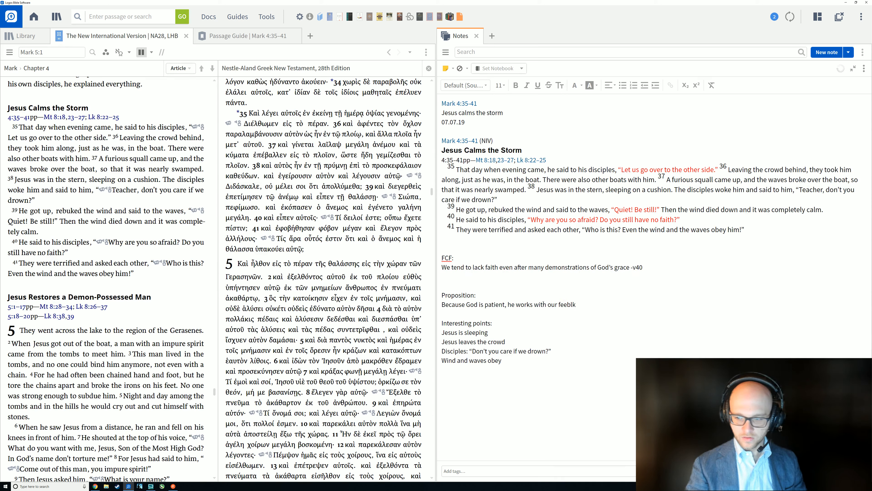
pyautogui.press('BackSpace')
pyautogui.write('e faith ')
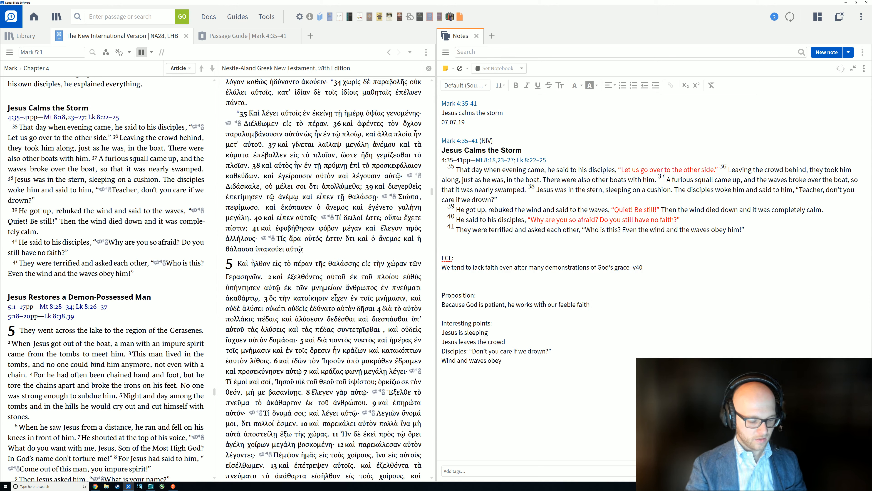
pyautogui.write('over time')
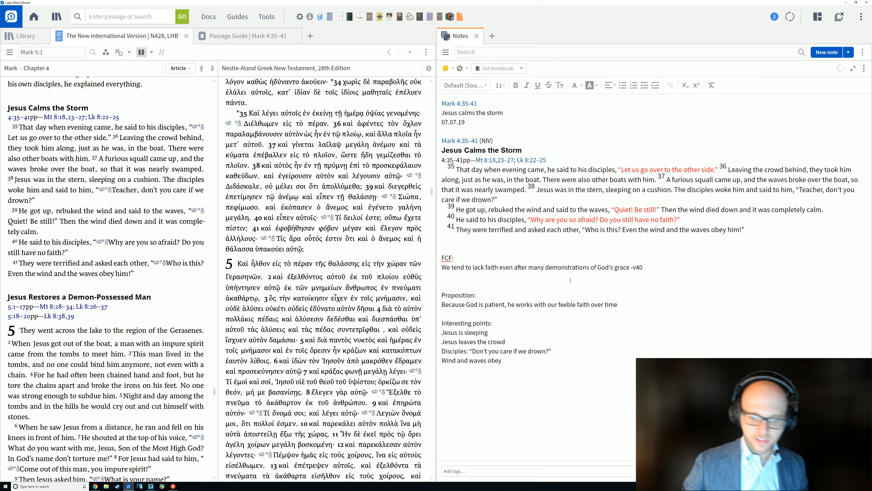
# Remove the extra blank line between the FCF sentence and the "Proposition:" label.
pyautogui.tripleClick(568, 270)
pyautogui.click(542, 282)
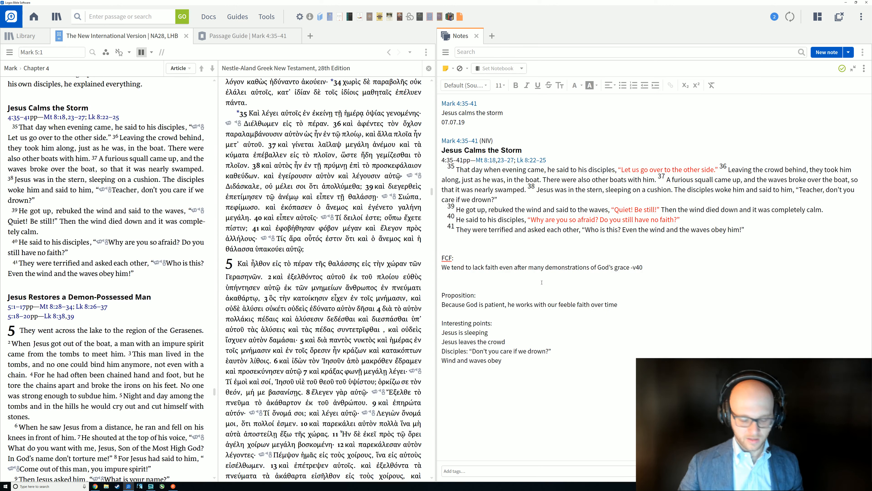
pyautogui.press('BackSpace')
pyautogui.press('Down')
pyautogui.press('Down')
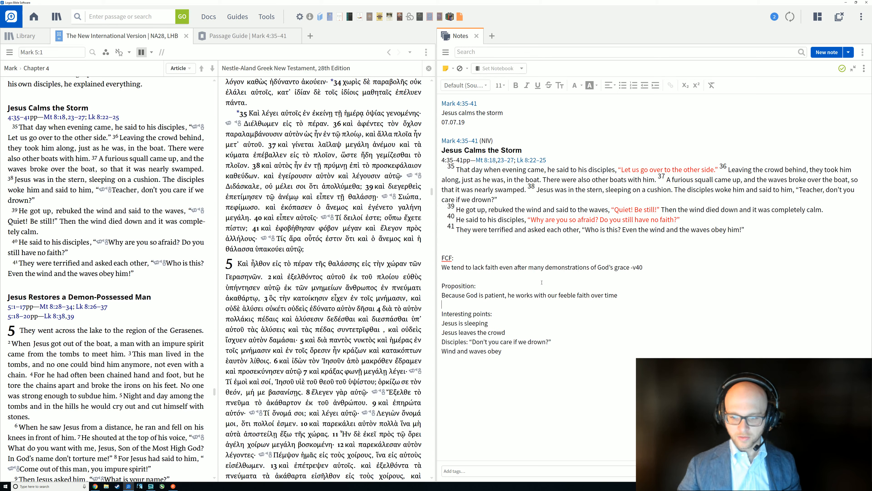
pyautogui.hotkey('shift', 'Up')
pyautogui.hotkey('shift', 'Up')
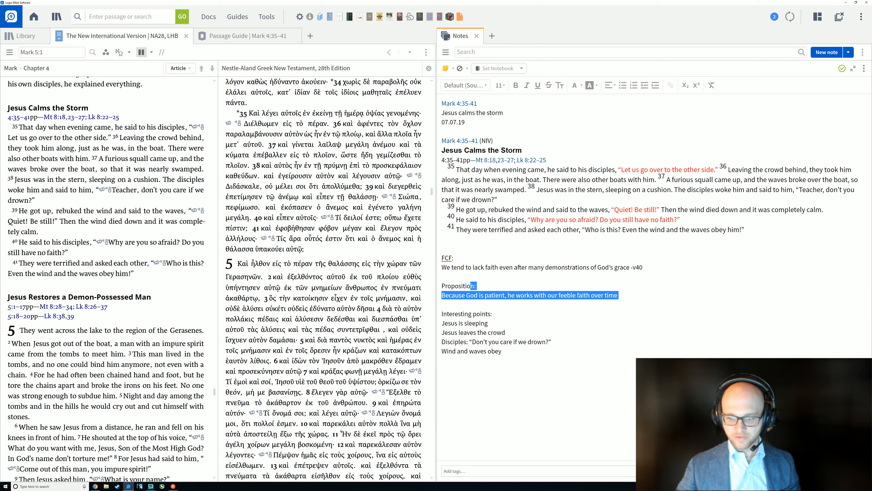
pyautogui.press('Up')
pyautogui.moveTo(676, 219)
pyautogui.mouseDown()
pyautogui.moveTo(600, 220)
pyautogui.moveTo(676, 220)
pyautogui.mouseUp()
pyautogui.click(599, 219)
pyautogui.click(661, 230)
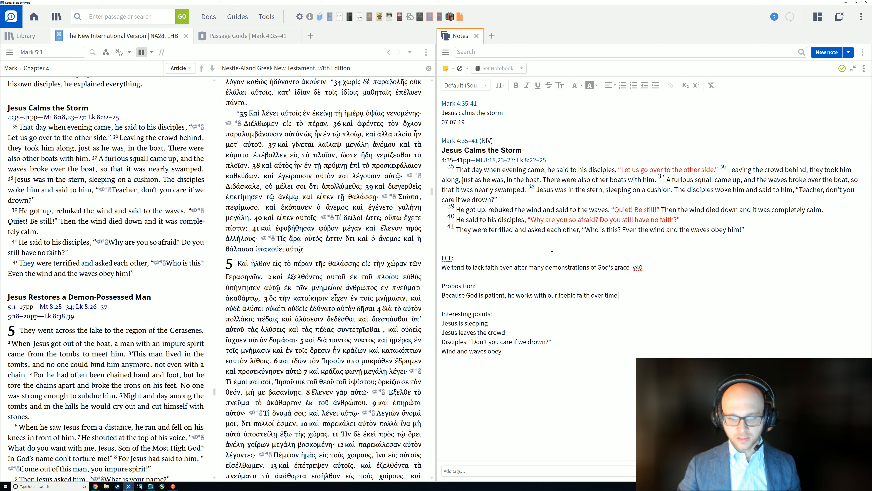
# Search the library for "preaching tension".
pyautogui.click(26, 36)
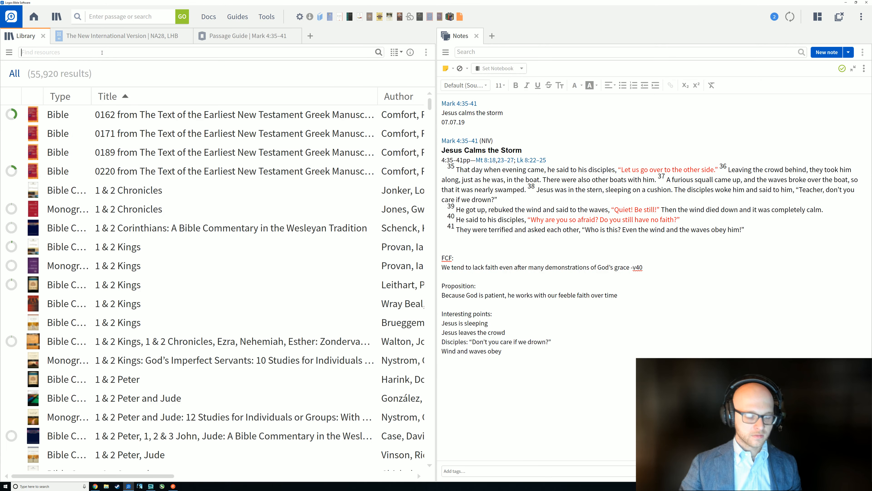
pyautogui.write('pre')
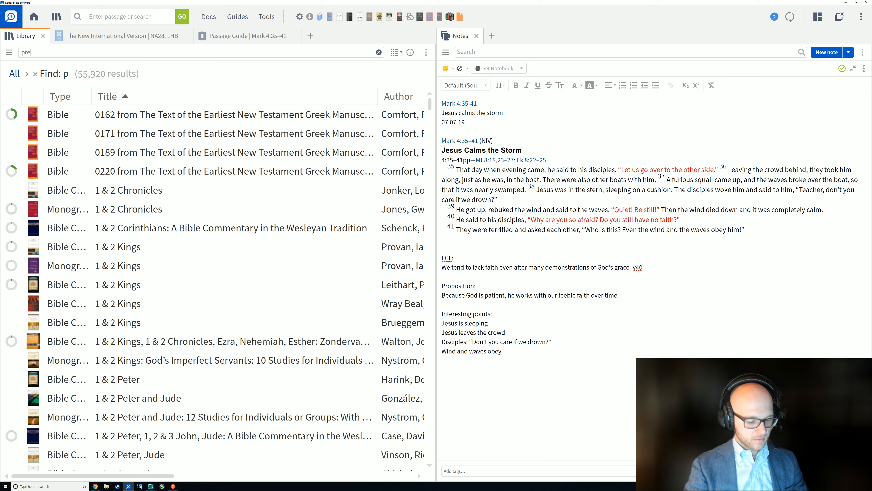
pyautogui.write('aching')
pyautogui.press('BackSpace')
pyautogui.press('BackSpace')
pyautogui.press('BackSpace')
pyautogui.press('BackSpace')
pyautogui.press('BackSpace')
pyautogui.press('BackSpace')
pyautogui.press('BackSpace')
pyautogui.press('BackSpace')
pyautogui.press('BackSpace')
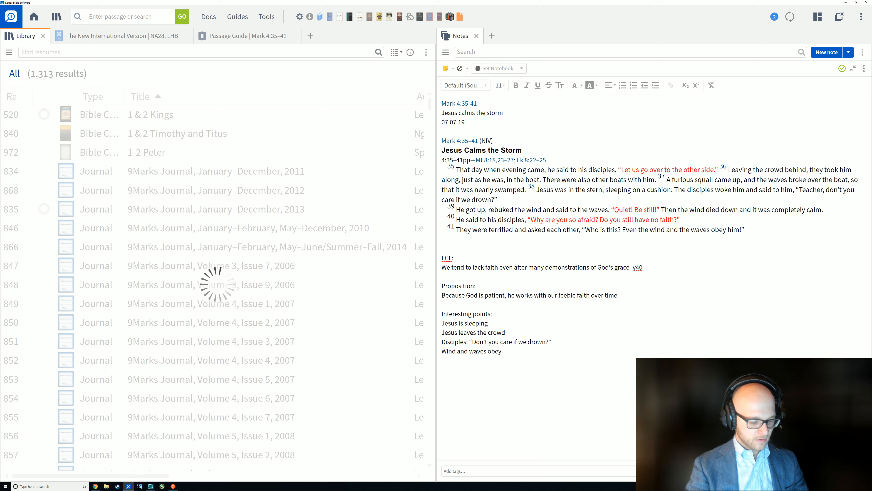
pyautogui.write('preaching tens')
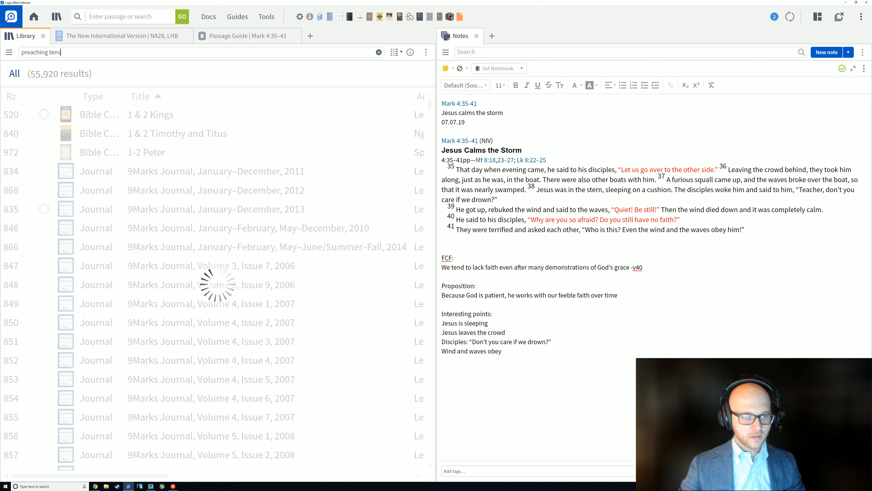
pyautogui.write('ion')
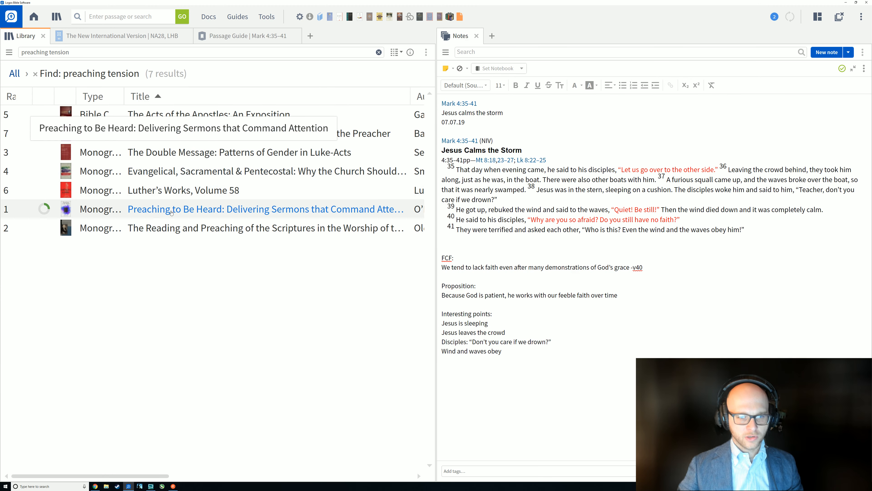
# Open the book "Preaching to Be Heard" from the search results and view the sermon structure diagrams in Figure 3.4 on page 100.
pyautogui.moveTo(172, 213)
pyautogui.mouseDown()
pyautogui.moveTo(251, 151)
pyautogui.moveTo(299, 134)
pyautogui.mouseUp()
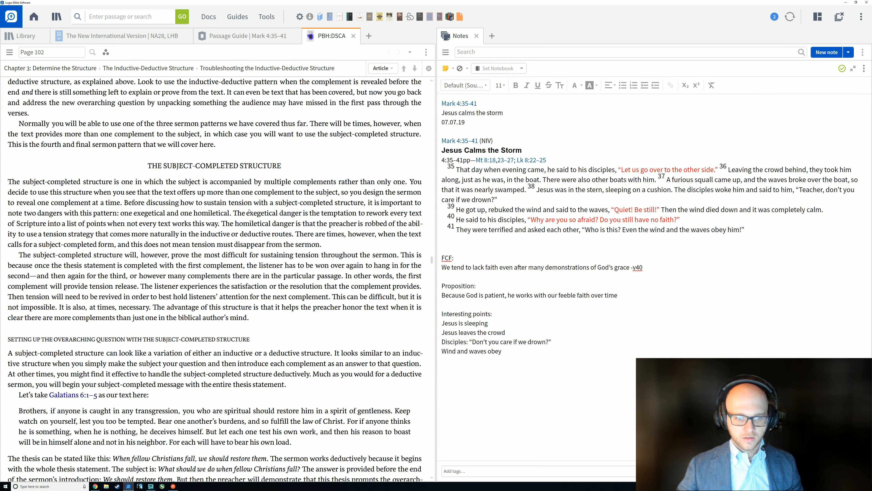
pyautogui.scroll(5, 250, 205)
pyautogui.scroll(15, 232, 246)
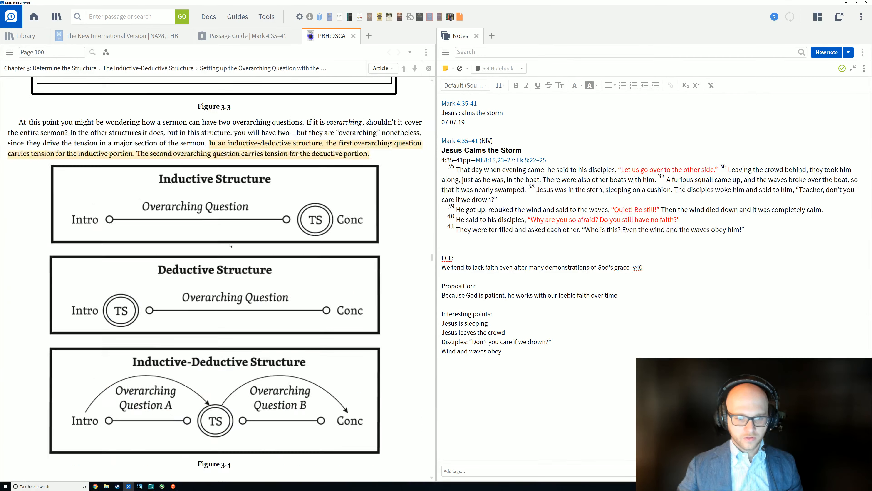
# Read back through chapter 3 from the inductive-deductive structure to the start of “The Deductive Structure”, examining how each creates tension.
pyautogui.scroll(10, 230, 239)
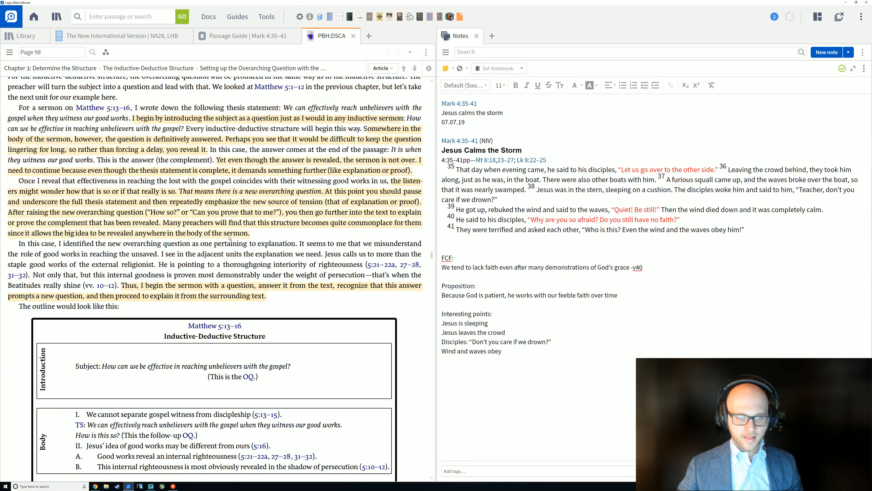
pyautogui.scroll(15, 229, 238)
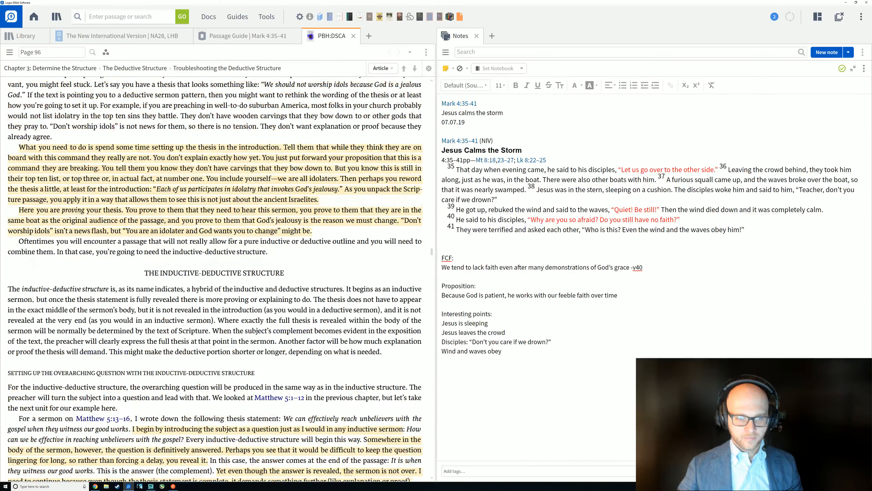
pyautogui.scroll(5, 219, 238)
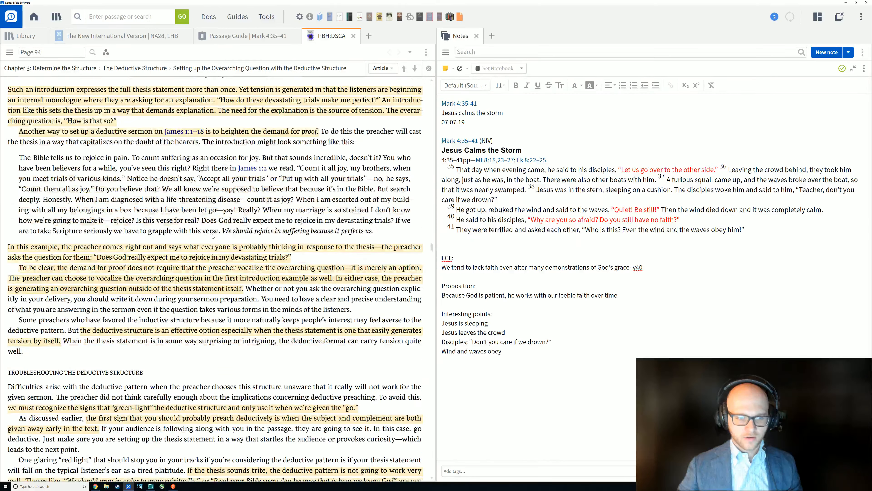
pyautogui.scroll(-10, 213, 237)
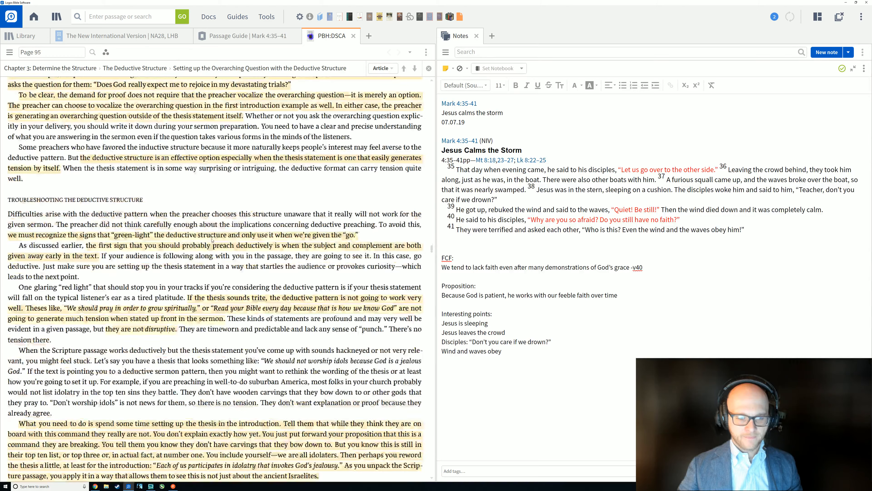
pyautogui.scroll(15, 206, 238)
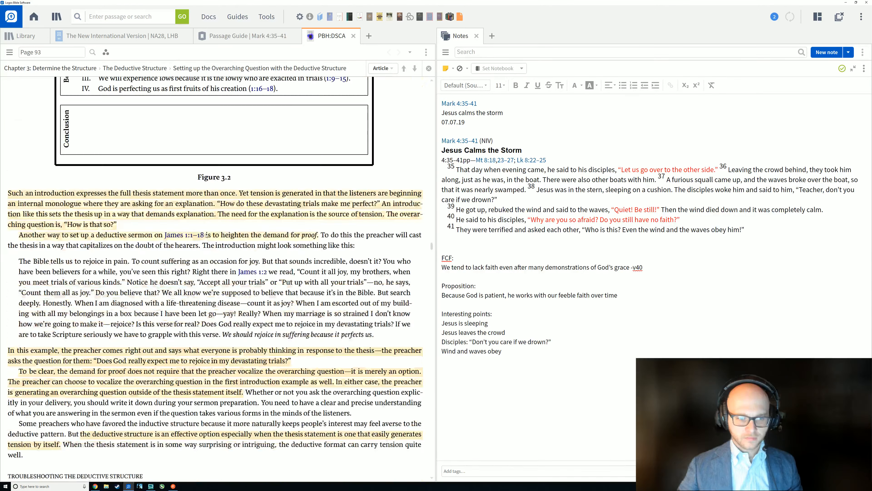
pyautogui.scroll(8, 206, 235)
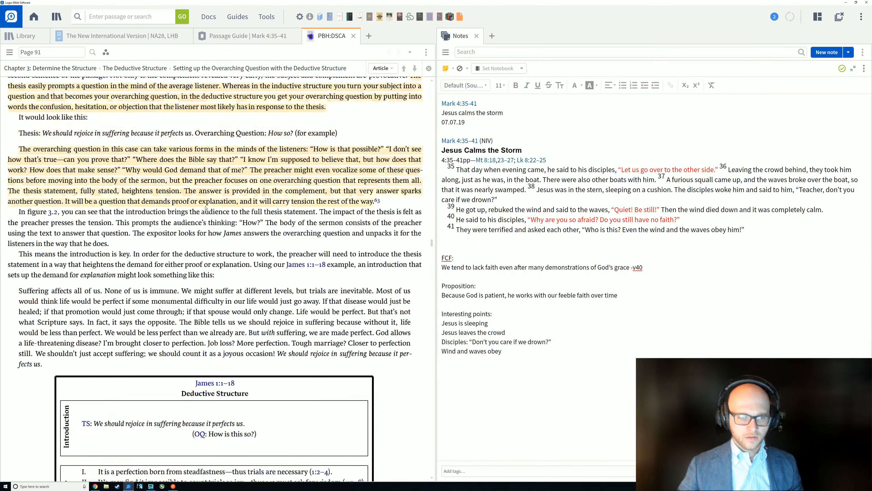
pyautogui.scroll(5, 165, 202)
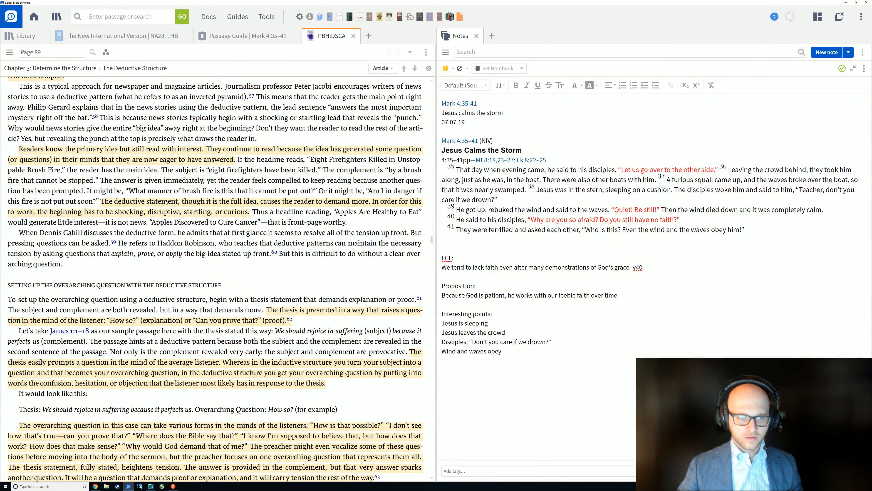
pyautogui.scroll(2, 166, 202)
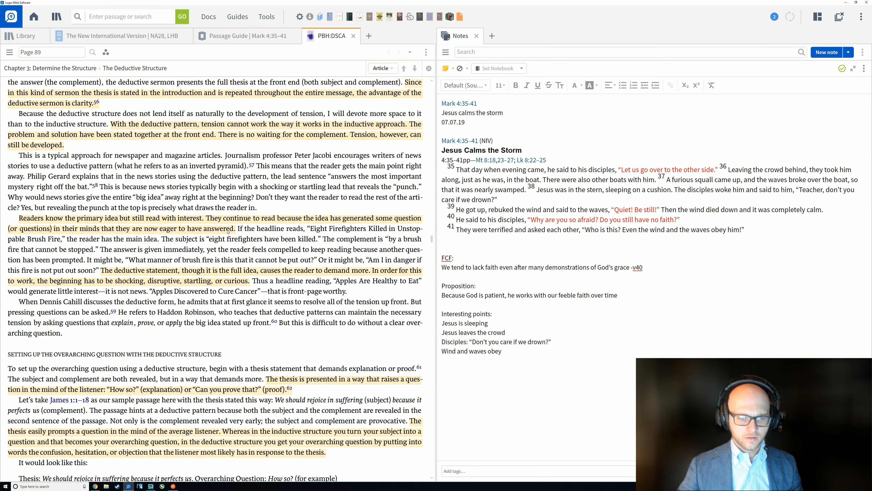
pyautogui.moveTo(234, 230); pyautogui.dragTo(140, 220)
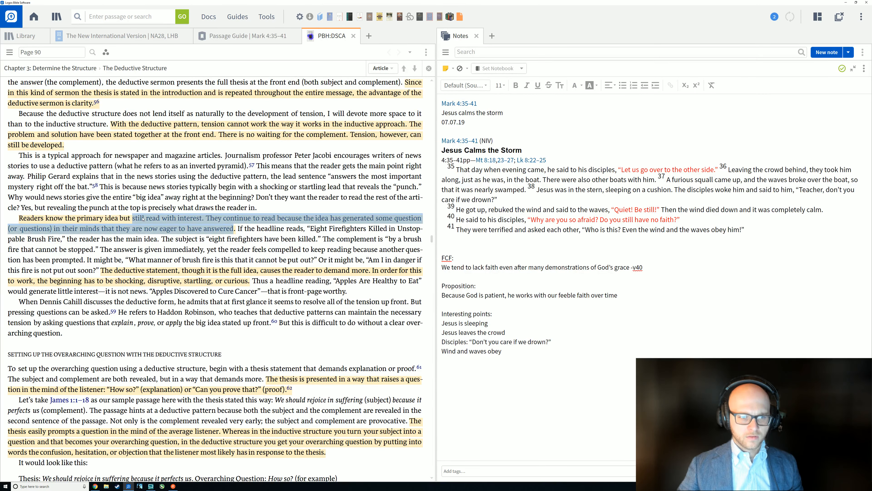
pyautogui.click(143, 219)
pyautogui.scroll(1, 147, 220)
pyautogui.scroll(1, 308, 167)
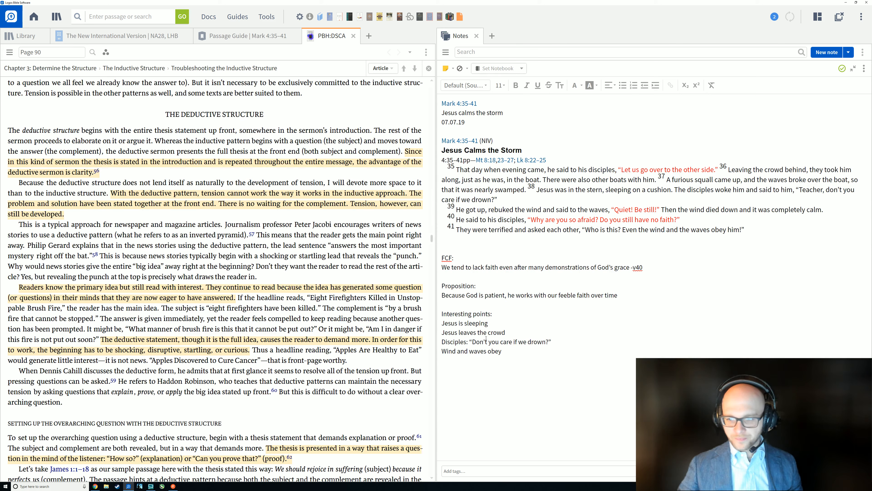
# Make “Do you still have no faith” in verse 40 of the note's passage text bold and underlined.
pyautogui.moveTo(489, 171); pyautogui.dragTo(565, 169)
pyautogui.click(550, 230)
pyautogui.click(617, 220)
pyautogui.moveTo(601, 220); pyautogui.dragTo(674, 219)
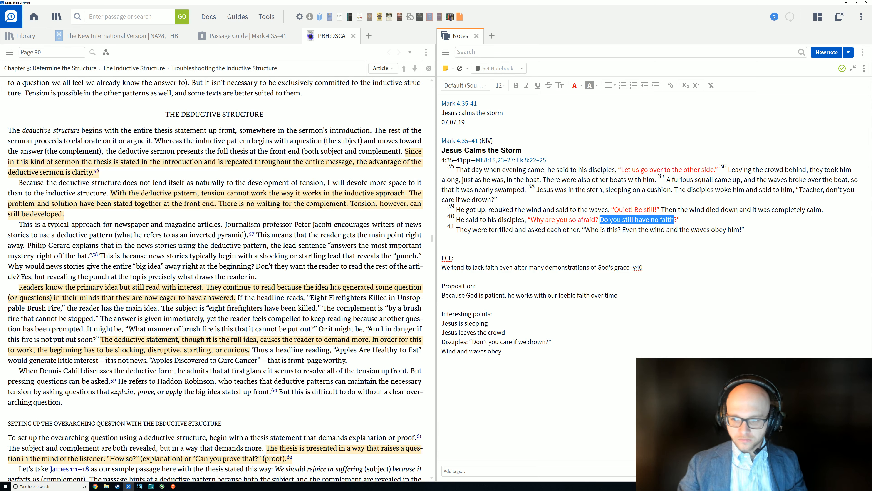
pyautogui.click(603, 226)
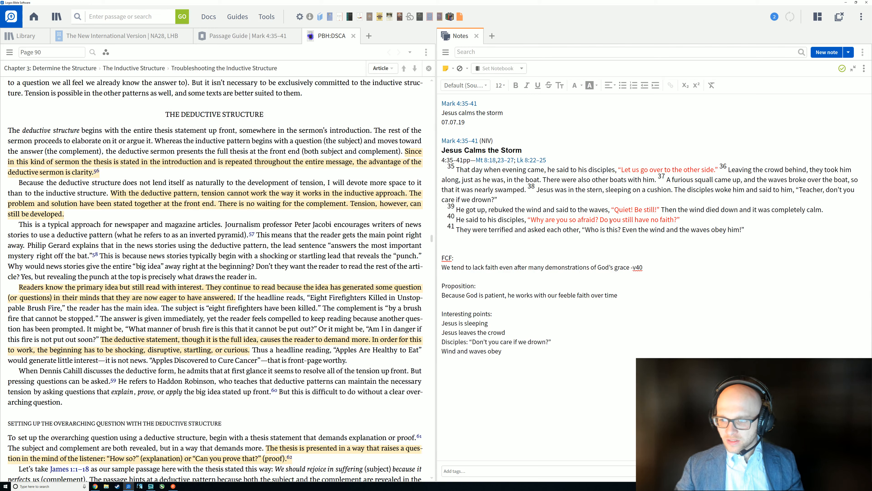
pyautogui.moveTo(600, 220); pyautogui.dragTo(674, 220)
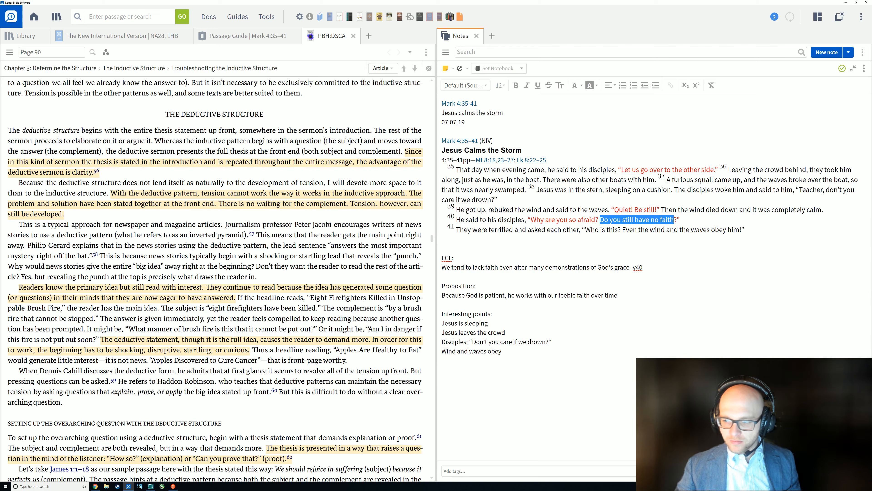
pyautogui.hotkey('ctrl', 'b')
pyautogui.click(699, 242)
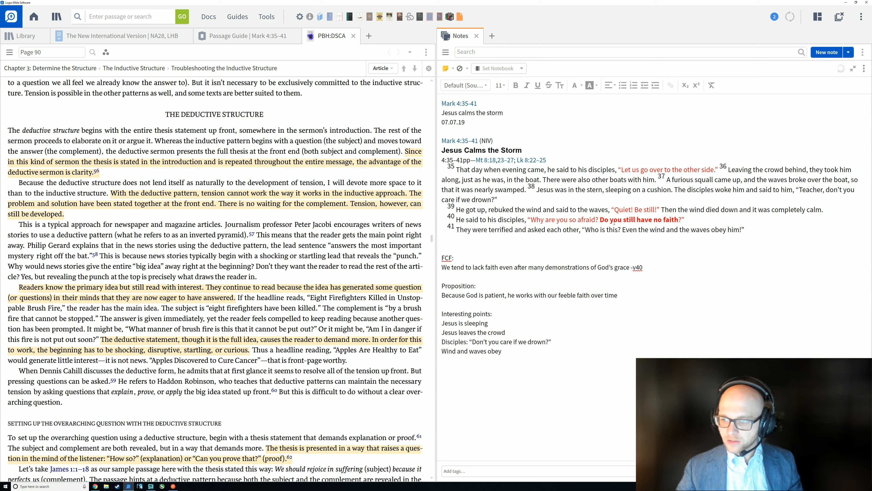
pyautogui.moveTo(600, 219); pyautogui.dragTo(678, 220)
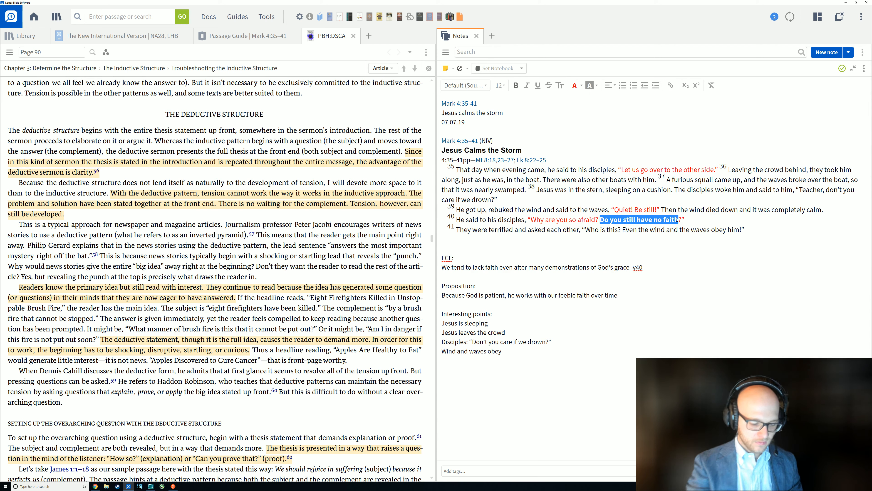
pyautogui.hotkey('ctrl', 'u')
pyautogui.click(635, 240)
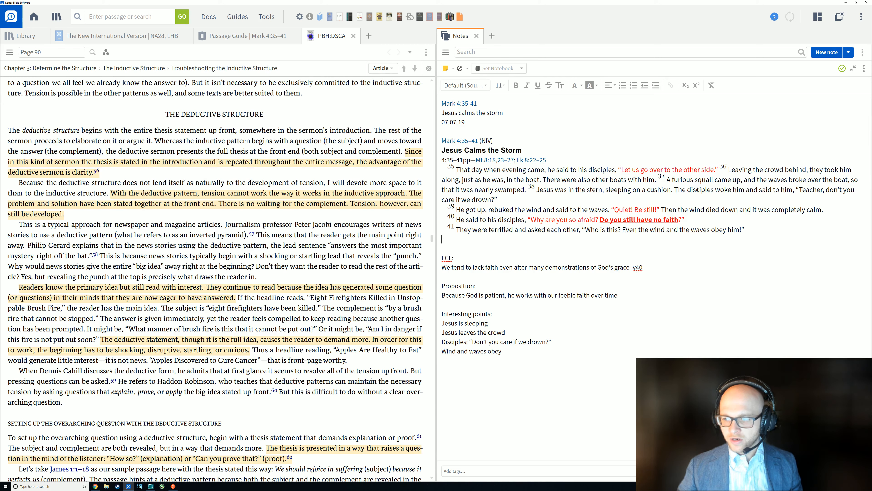
# Review the questions in verses 38 and 40, and bold the line “Disciples: “Don’t you care if we drown?”” under “Interesting points:”.
pyautogui.moveTo(802, 189); pyautogui.dragTo(497, 200)
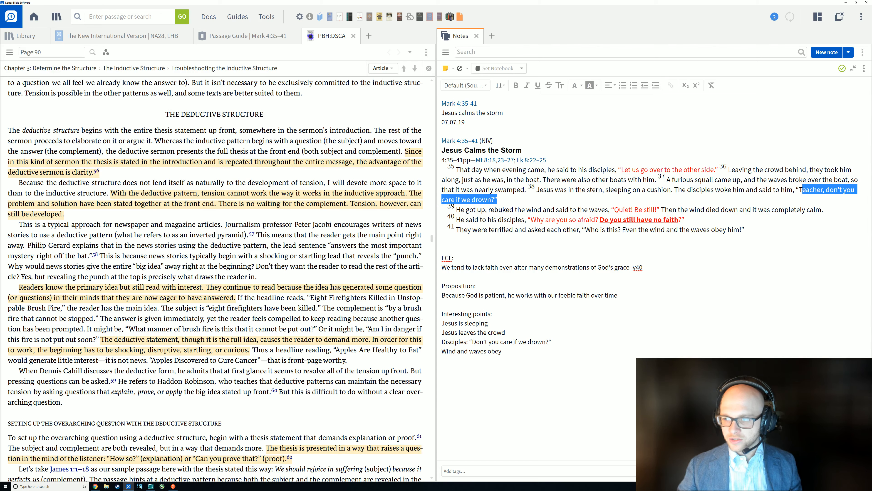
pyautogui.moveTo(799, 189); pyautogui.dragTo(498, 200)
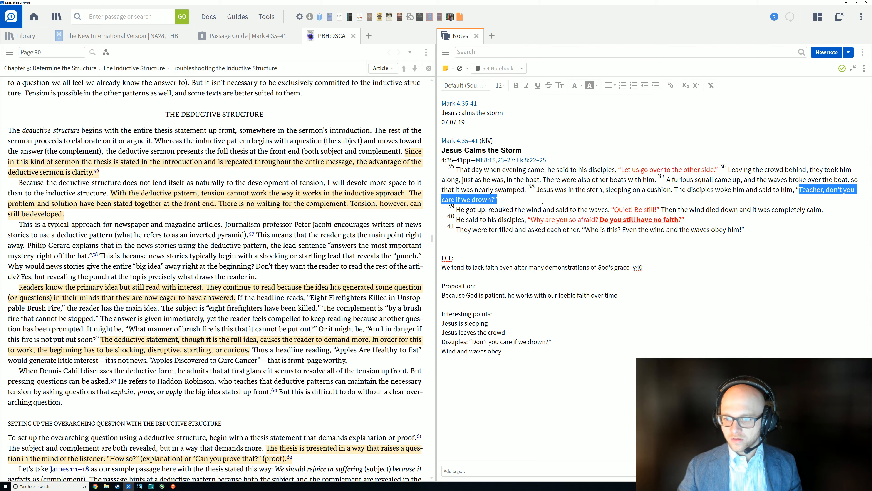
pyautogui.click(505, 210)
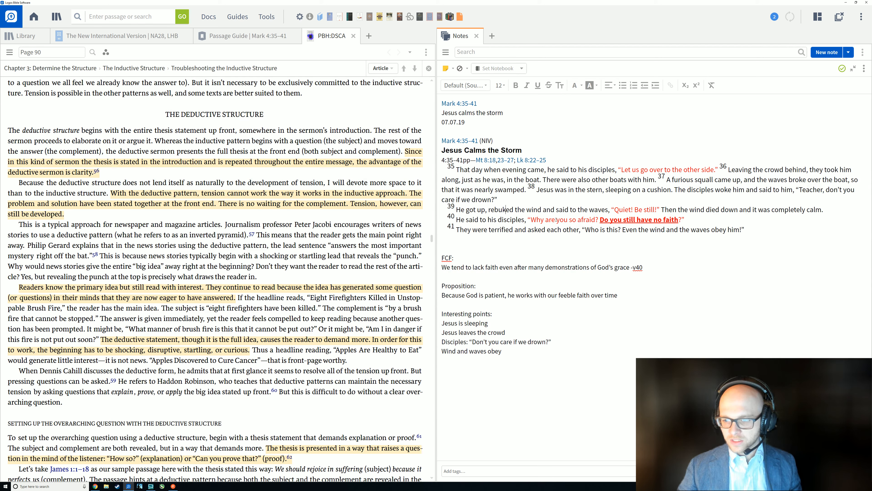
pyautogui.click(604, 220)
pyautogui.moveTo(601, 220); pyautogui.dragTo(684, 219)
pyautogui.click(621, 240)
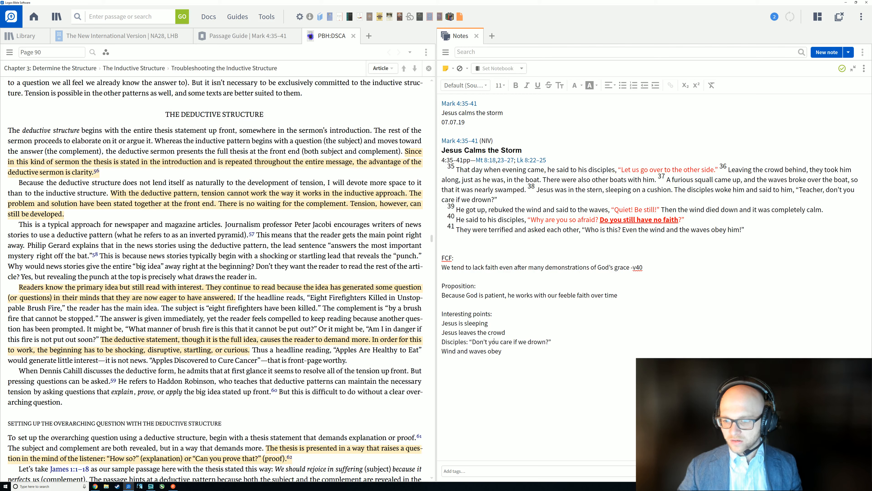
pyautogui.moveTo(551, 342); pyautogui.dragTo(441, 341)
pyautogui.hotkey('ctrl', 'b')
pyautogui.click(571, 320)
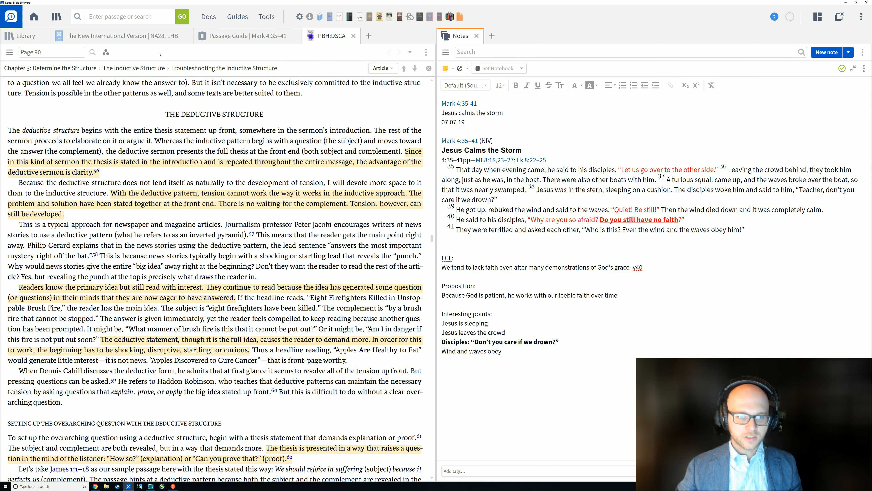
# Return to the New International Version and skim the accounts following the storm, from the end of Mark 4 to Mark 6:6.
pyautogui.click(144, 35)
pyautogui.scroll(-5, 195, 254)
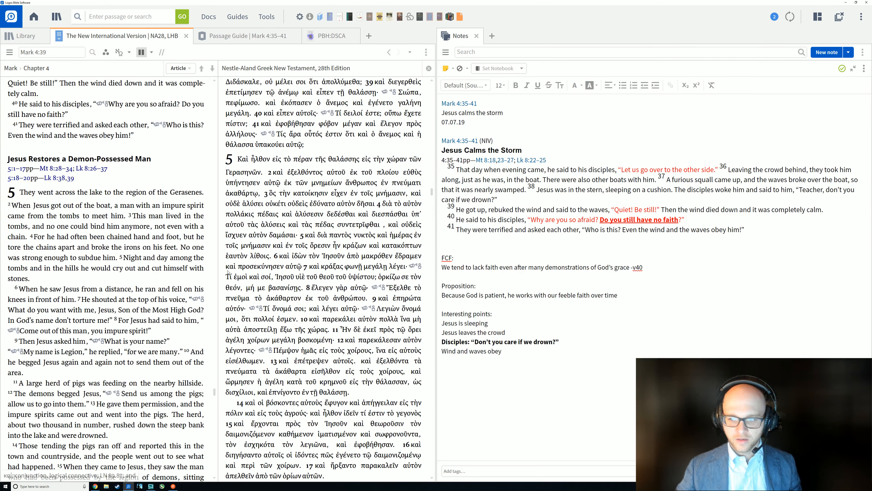
pyautogui.scroll(-2, 227, 272)
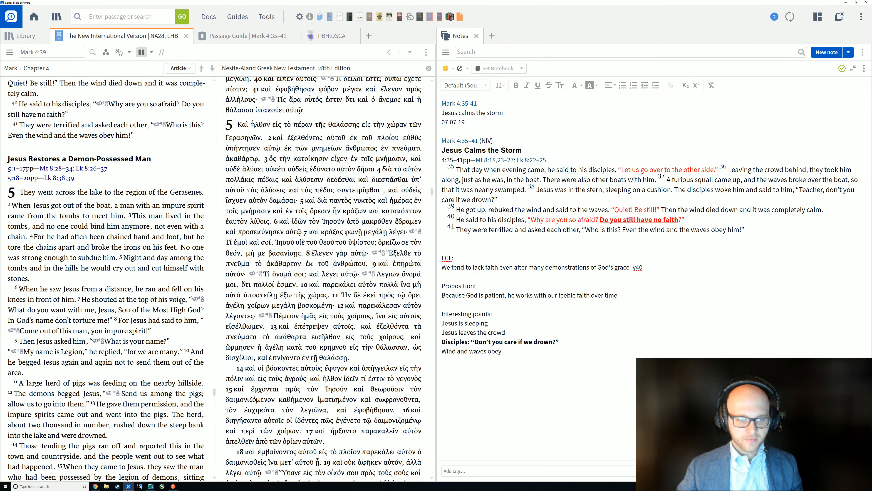
pyautogui.scroll(-15, 181, 301)
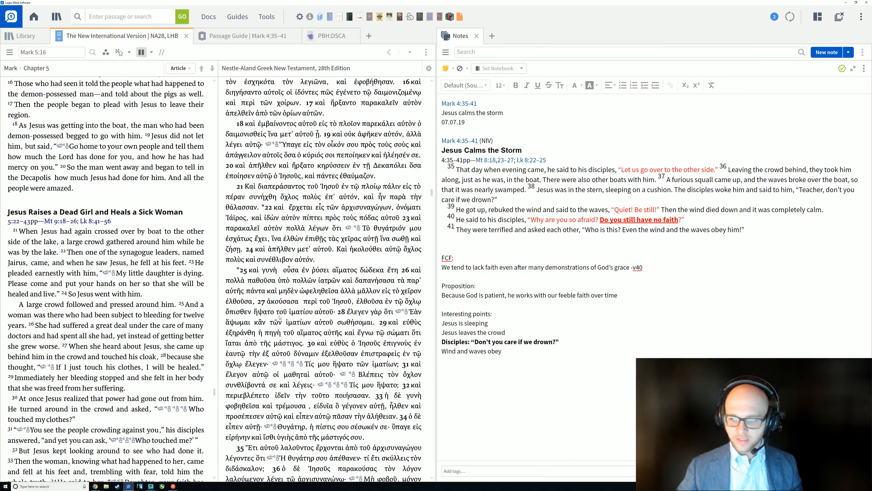
pyautogui.scroll(2, 280, 318)
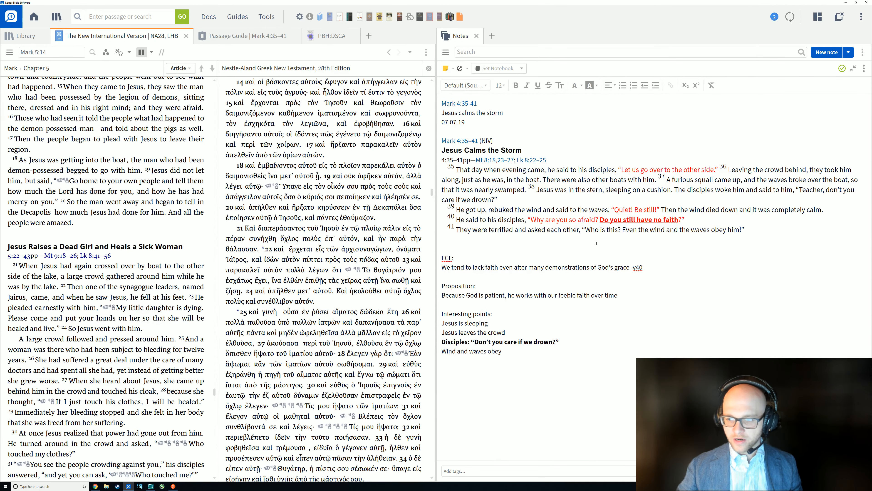
pyautogui.scroll(-15, 145, 292)
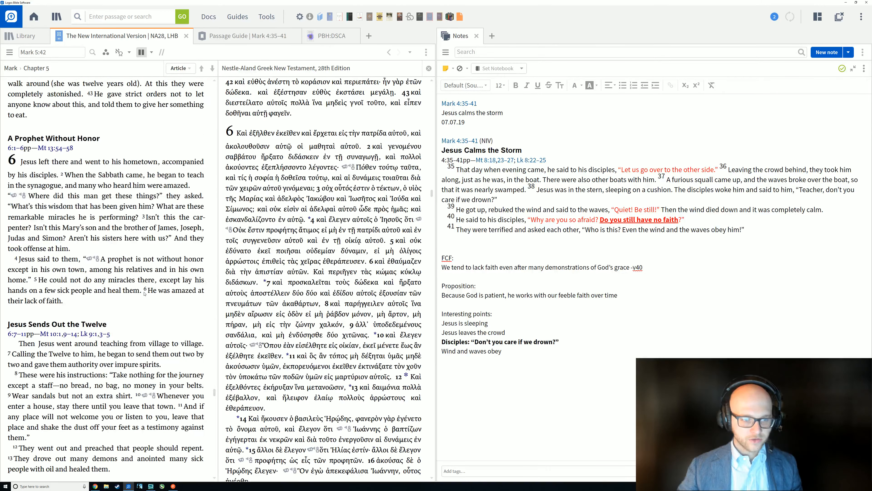
pyautogui.scroll(1, 141, 285)
pyautogui.scroll(-2, 136, 278)
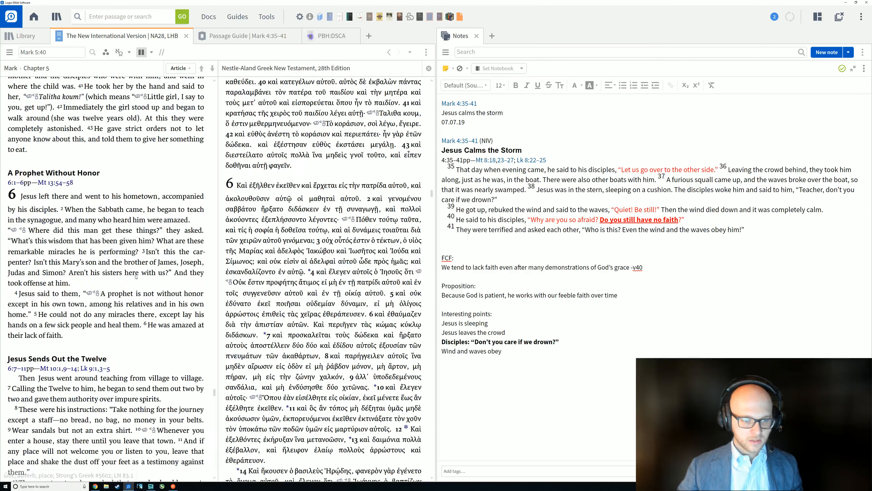
# Skim Mark 6 from the prophet without honor through Jesus walking on the water to the teaching on defilement in Mark 7.
pyautogui.scroll(-3, 135, 276)
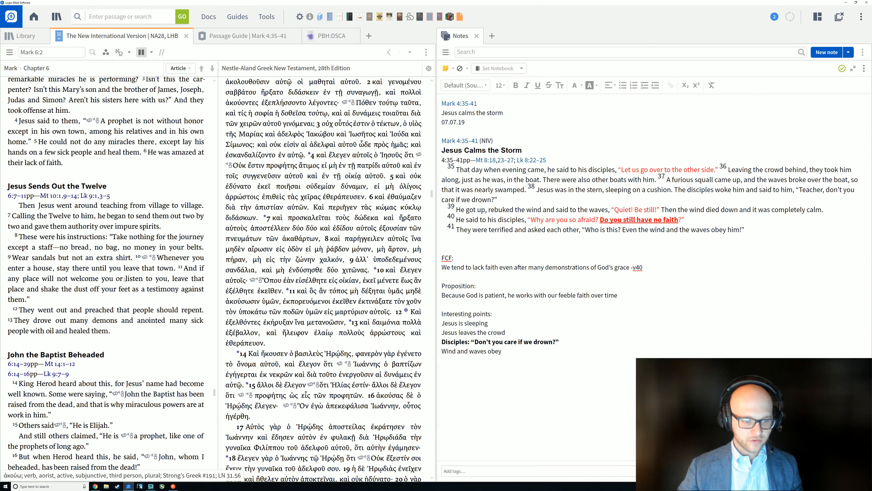
pyautogui.scroll(-2, 127, 285)
pyautogui.scroll(-11, 134, 302)
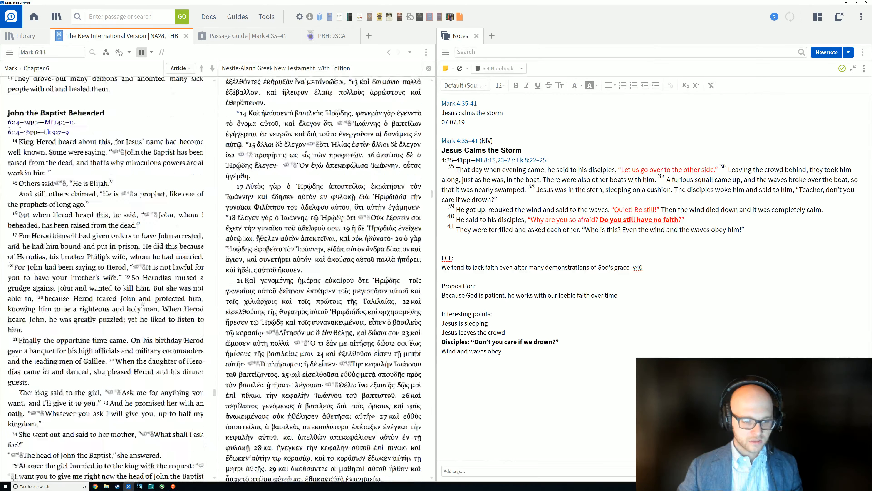
pyautogui.scroll(-16, 140, 305)
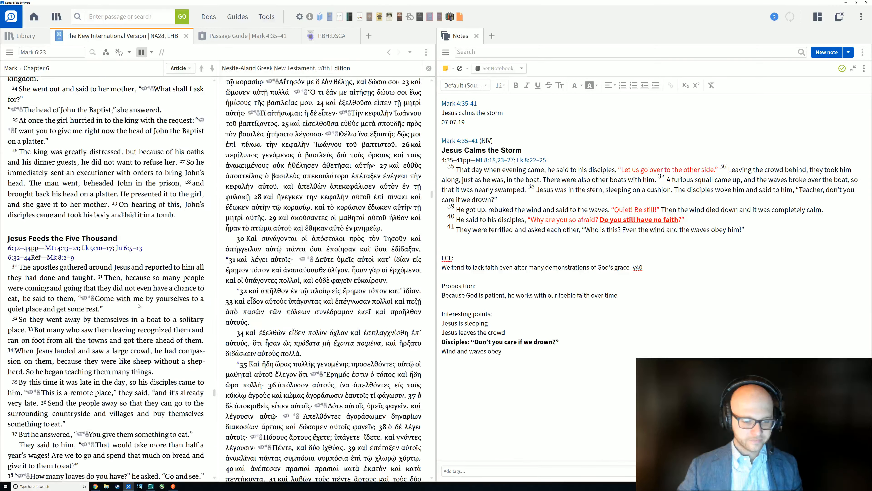
pyautogui.scroll(-2, 139, 306)
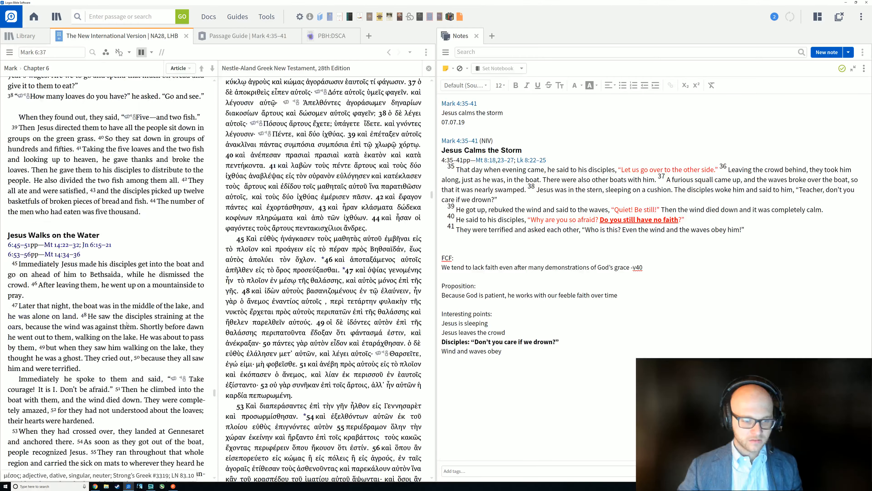
pyautogui.scroll(-7, 127, 324)
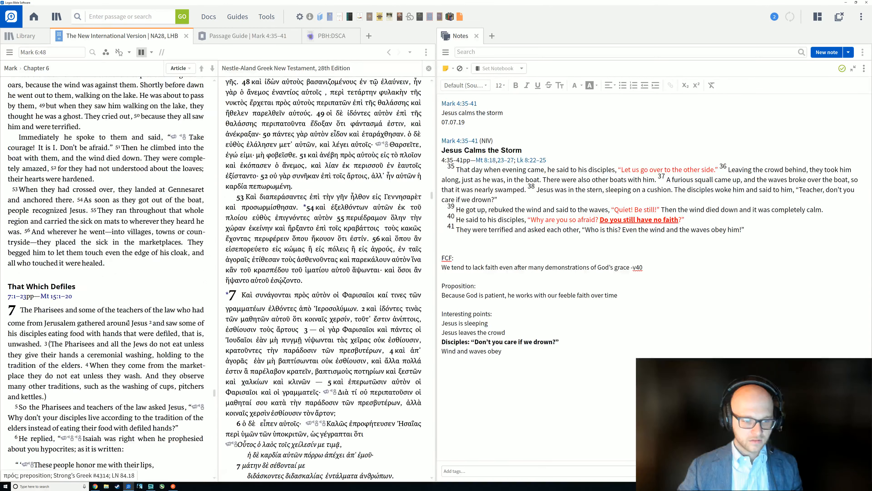
pyautogui.scroll(-14, 128, 323)
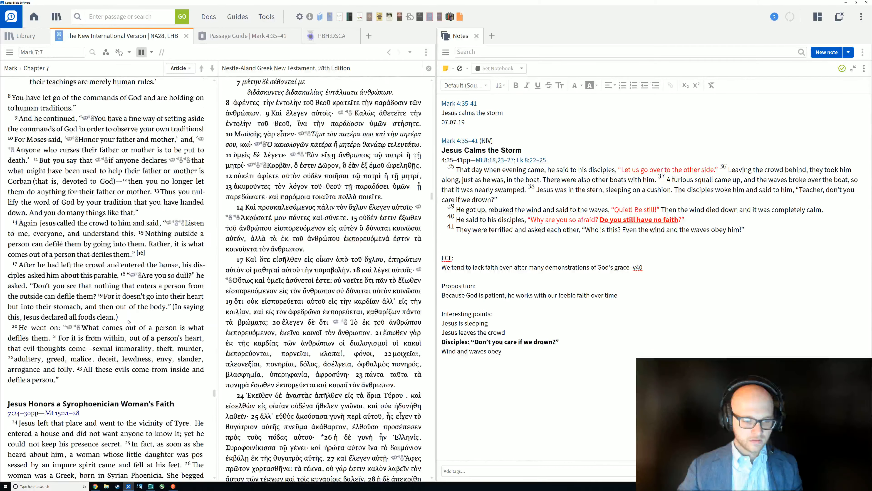
# Skim on from the end of the defilement teaching in Mark 7 through Mark 8 to the Transfiguration in Mark 9.
pyautogui.scroll(-1, 128, 320)
pyautogui.scroll(-3, 128, 320)
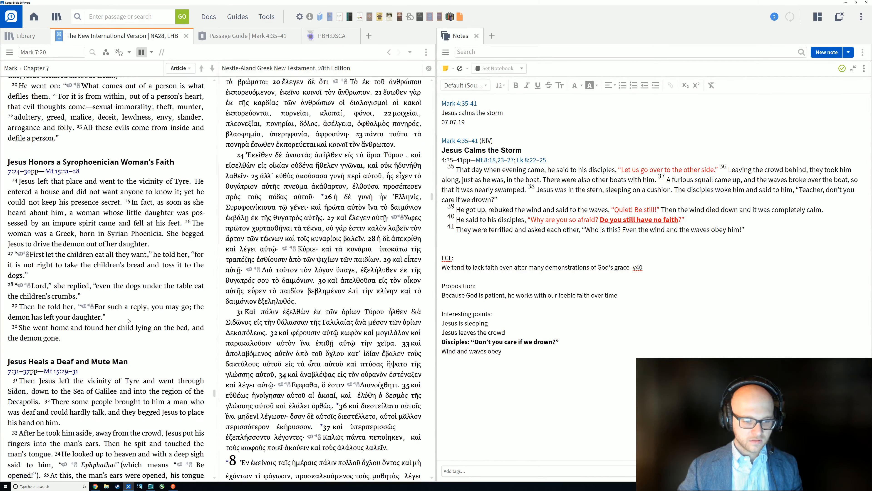
pyautogui.scroll(-8, 129, 321)
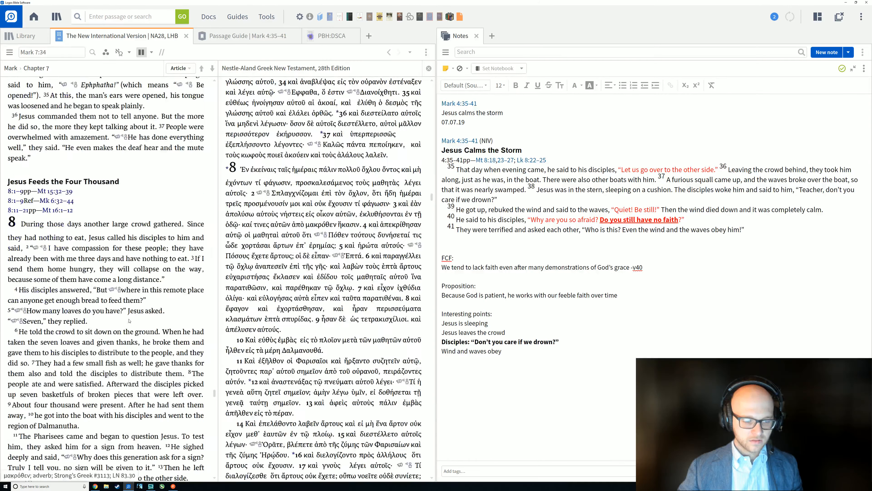
pyautogui.scroll(-8, 129, 321)
pyautogui.scroll(-3, 129, 320)
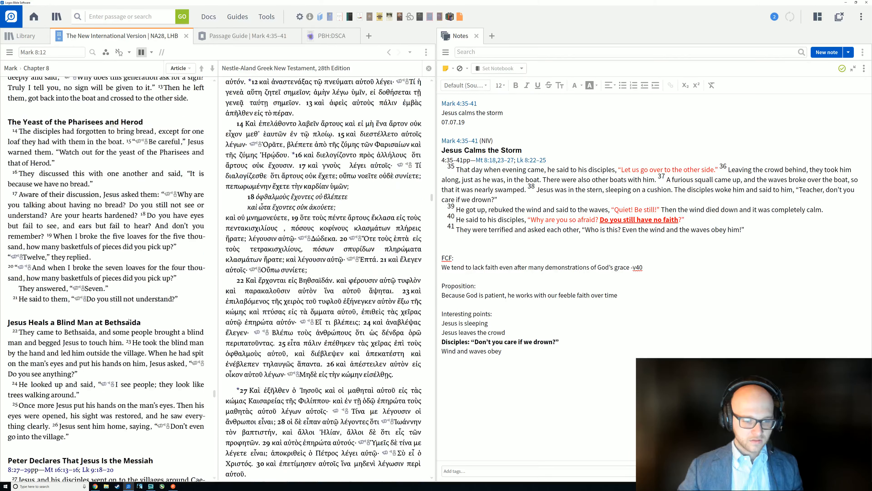
pyautogui.scroll(-8, 130, 321)
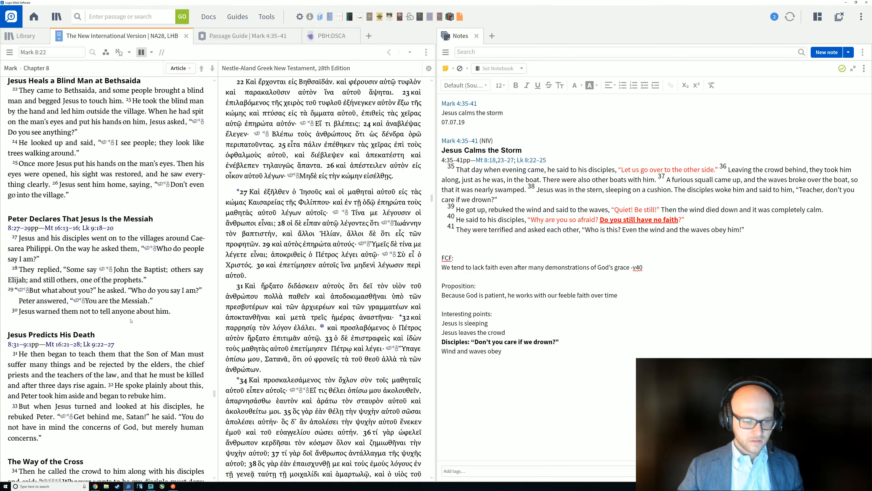
pyautogui.scroll(-8, 131, 319)
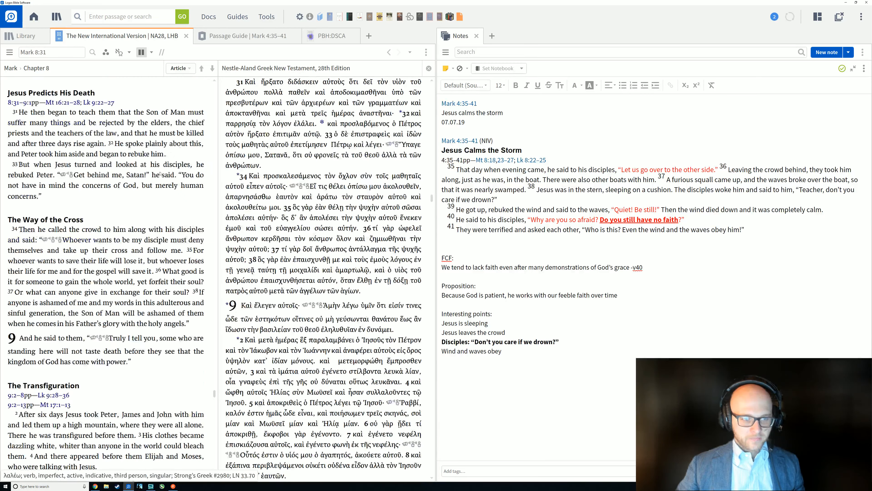
pyautogui.scroll(-1, 145, 249)
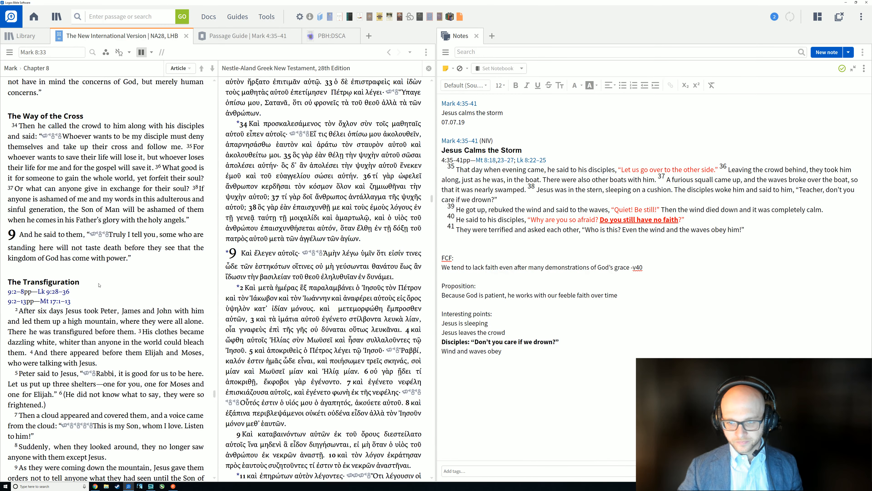
# Look back through the accounts from Mark 8 to Mark 5 and return to Mark 4:35.
pyautogui.scroll(15, 119, 273)
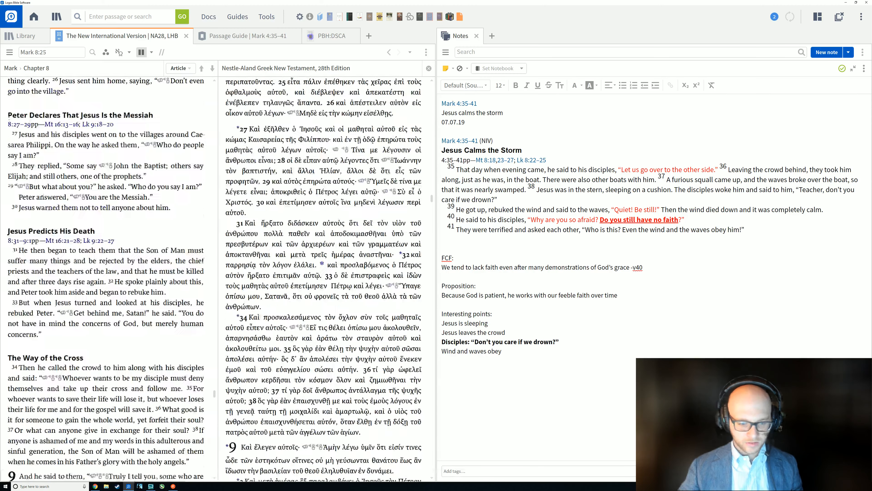
pyautogui.scroll(15, 137, 284)
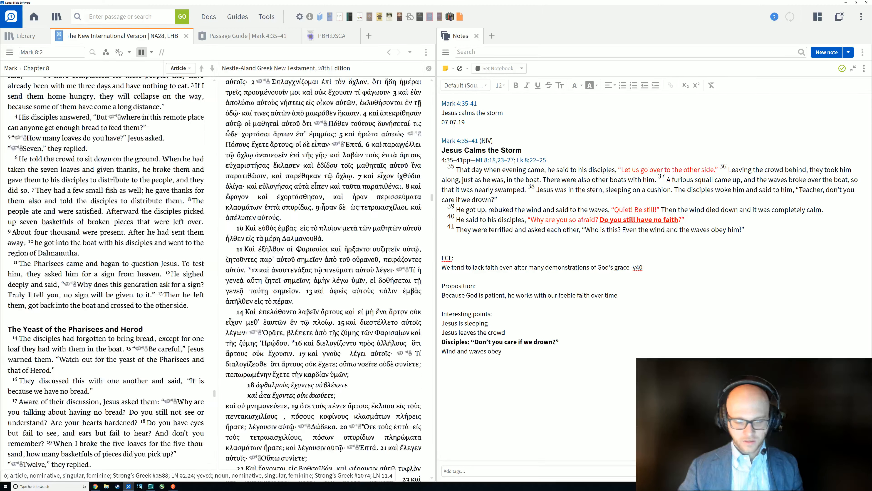
pyautogui.scroll(5, 168, 288)
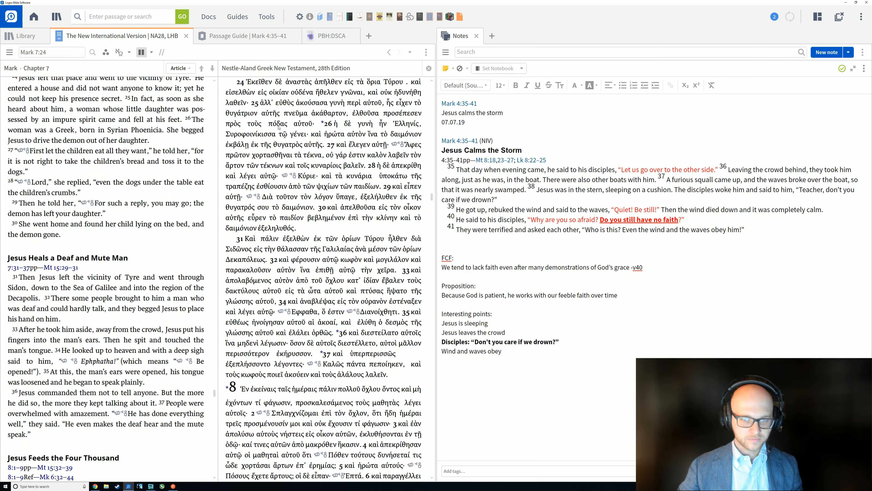
pyautogui.scroll(10, 144, 182)
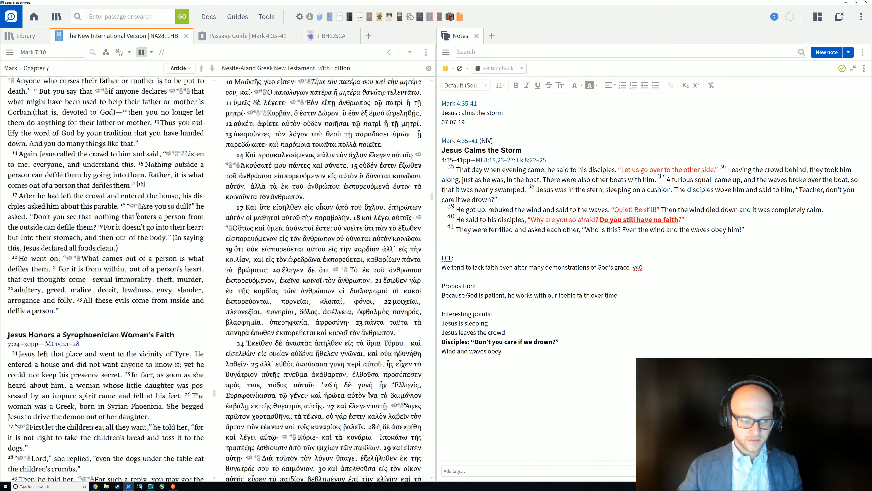
pyautogui.scroll(10, 143, 225)
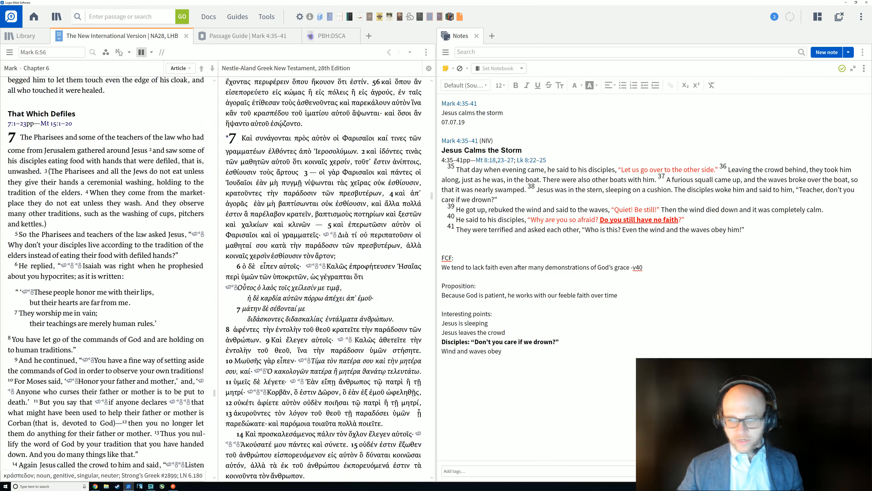
pyautogui.scroll(10, 142, 242)
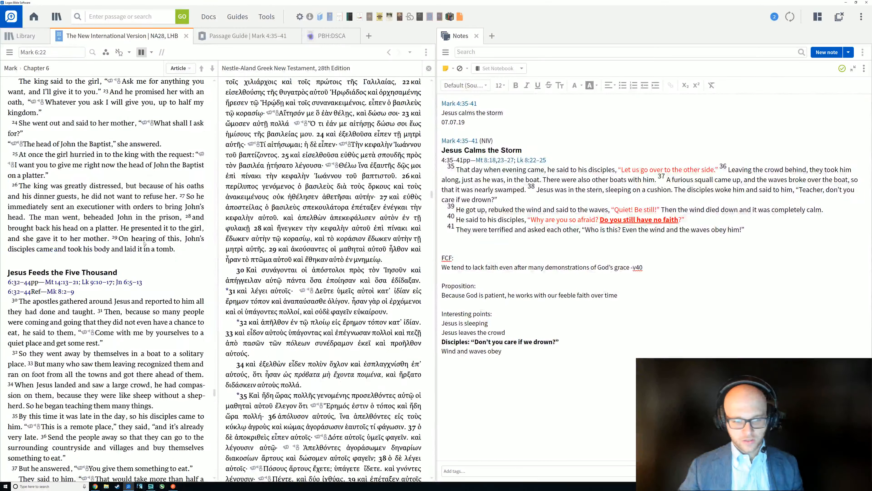
pyautogui.scroll(20, 145, 245)
pyautogui.scroll(5, 148, 248)
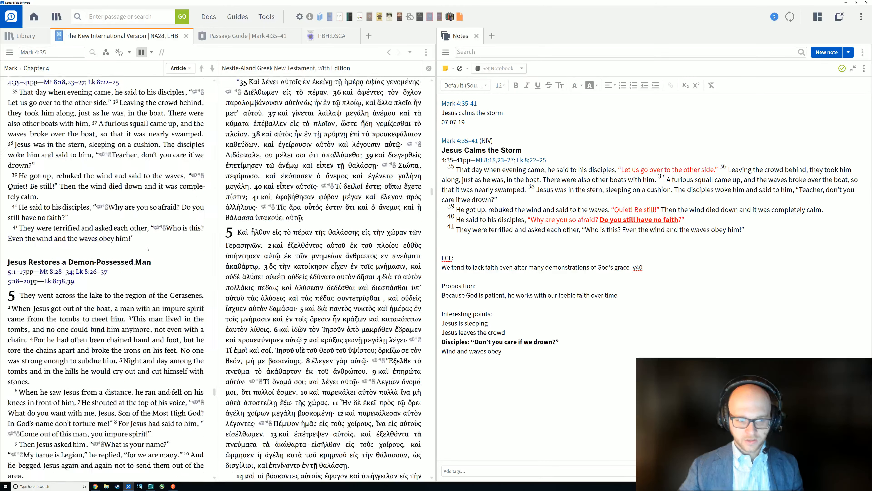
# Review the proposition sentence in the note and add an empty line beneath it.
pyautogui.click(557, 236)
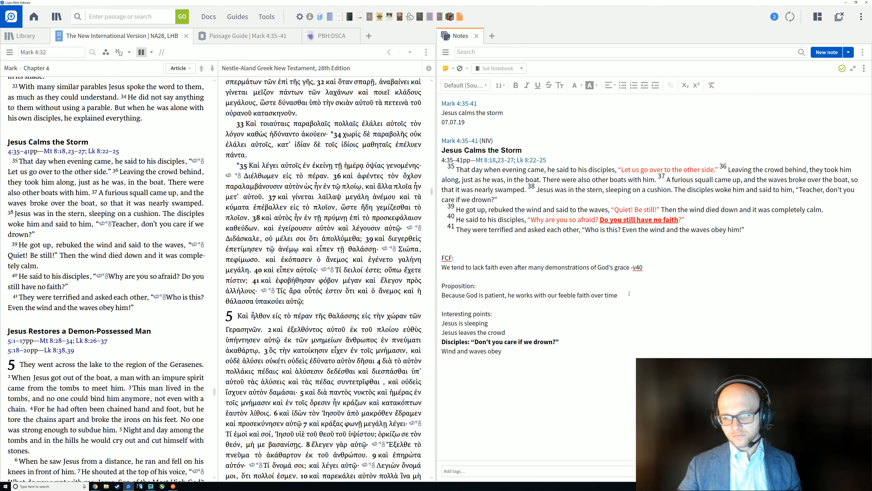
pyautogui.moveTo(623, 296); pyautogui.dragTo(433, 297)
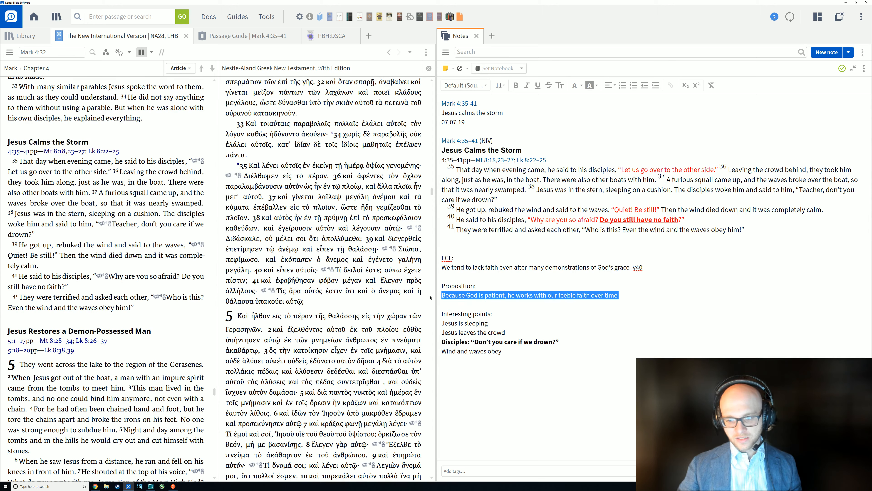
pyautogui.click(594, 303)
pyautogui.moveTo(619, 295); pyautogui.dragTo(434, 299)
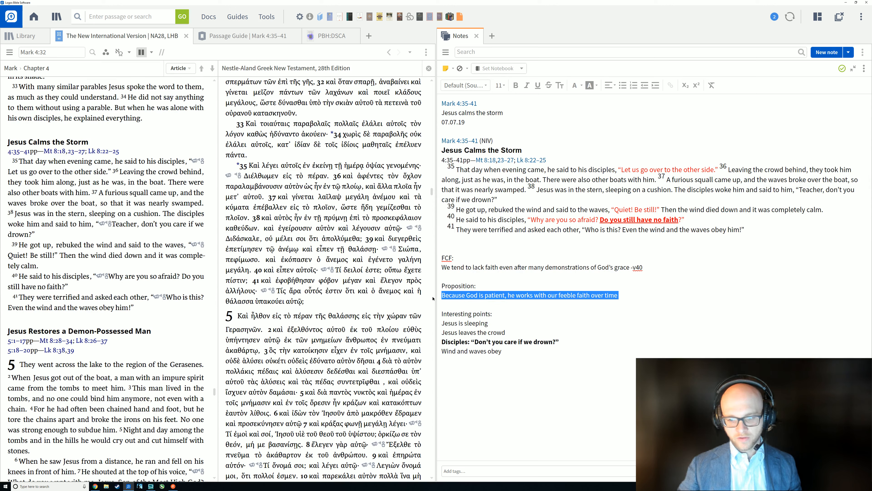
pyautogui.click(611, 295)
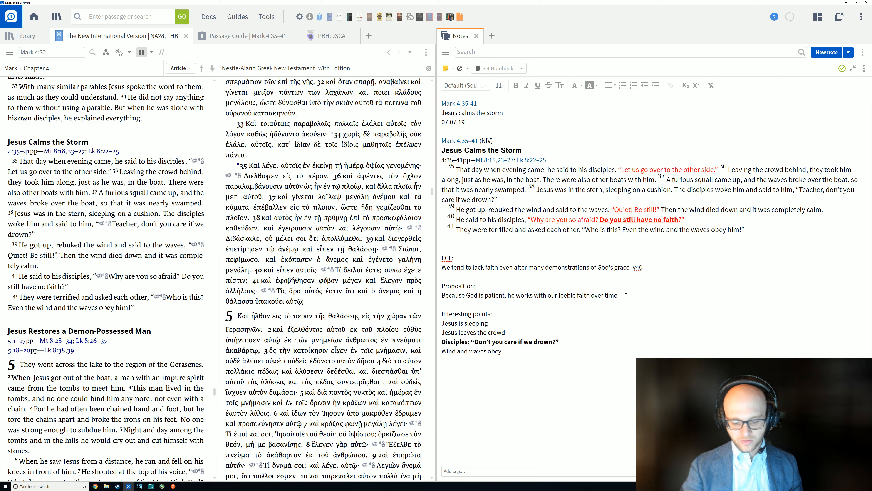
pyautogui.press('Return')
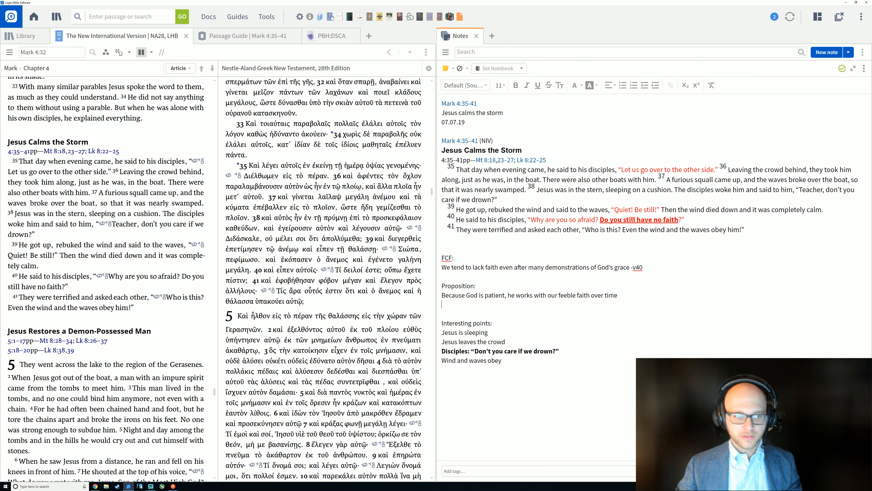
# Open the NET Bible notes and Gospel Transformation Bible resource in a pane below the Bible text, and bring up the notes for Mark 4:35.
pyautogui.moveTo(325, 20)
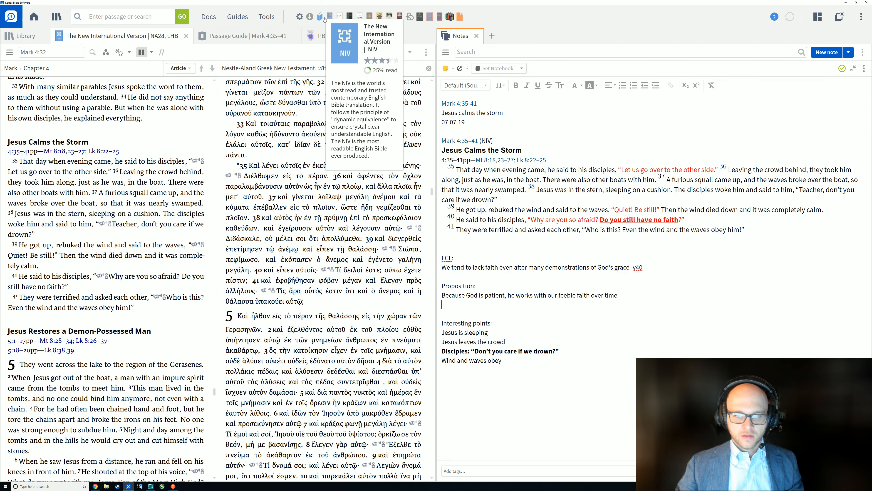
pyautogui.moveTo(329, 16)
pyautogui.mouseDown()
pyautogui.moveTo(217, 395)
pyautogui.moveTo(232, 384)
pyautogui.mouseUp()
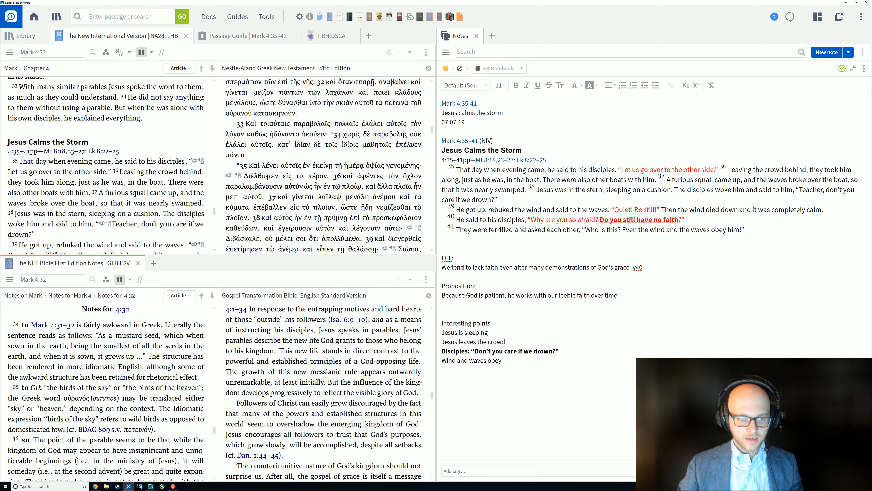
pyautogui.scroll(-2, 159, 166)
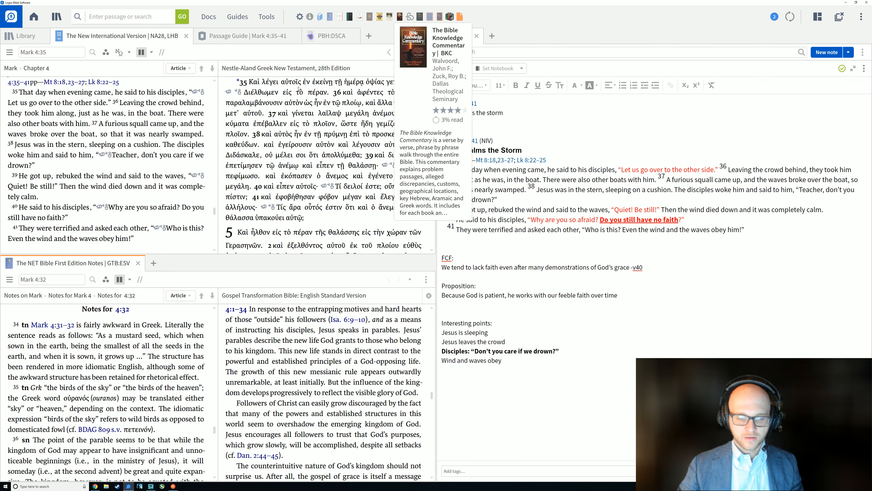
pyautogui.scroll(-3, 130, 379)
pyautogui.scroll(-6, 130, 379)
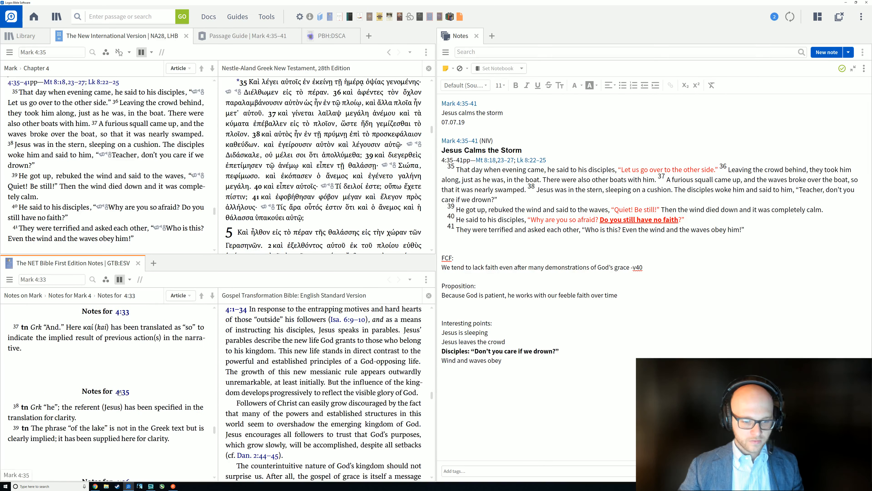
# Read the NET Bible notes on Mark 4:35–39 and the Gospel Transformation Bible comment on 4:35–5:43, comparing them with the passage.
pyautogui.scroll(4, 119, 393)
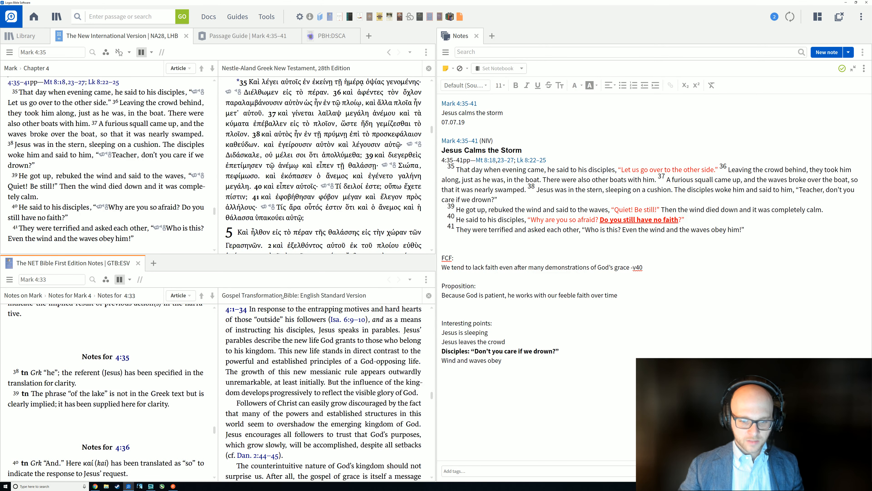
pyautogui.scroll(-3, 151, 369)
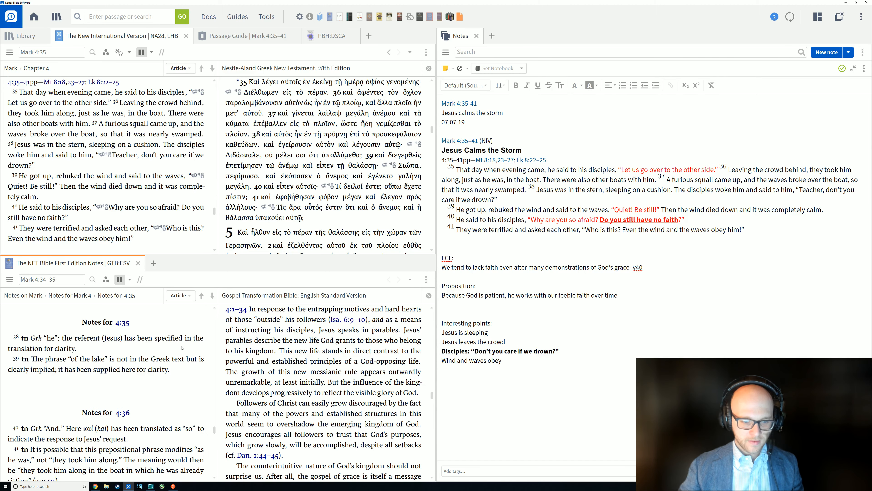
pyautogui.scroll(-4, 151, 368)
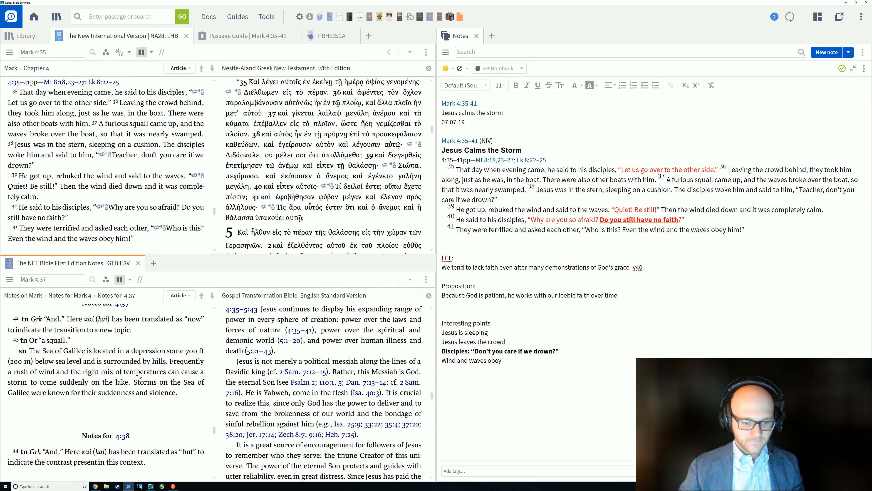
pyautogui.scroll(-1, 137, 377)
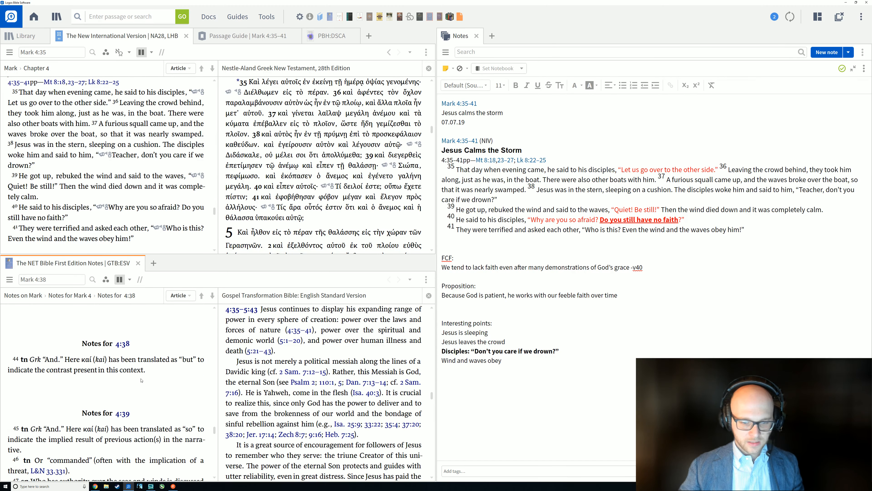
pyautogui.moveTo(246, 314)
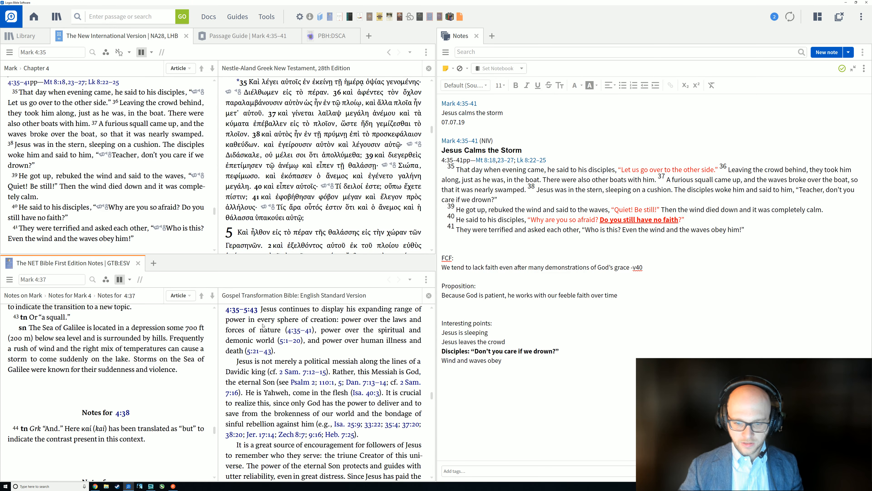
pyautogui.scroll(-2, 169, 211)
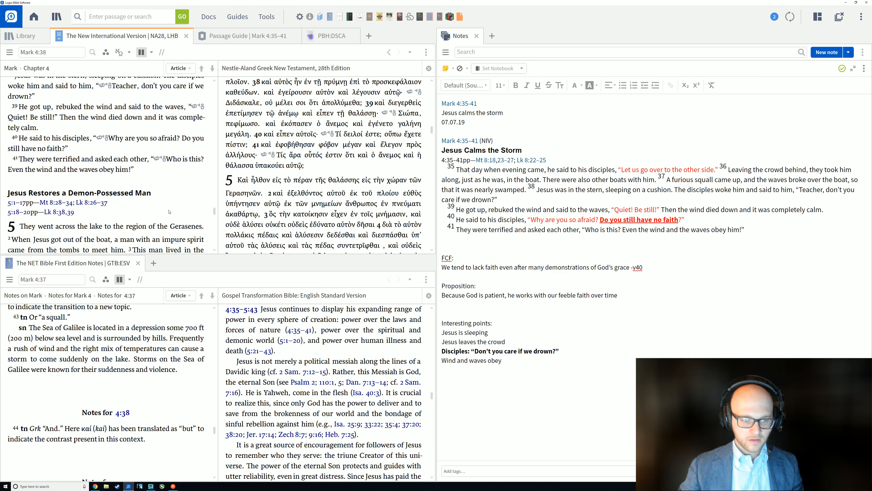
pyautogui.scroll(-1, 169, 211)
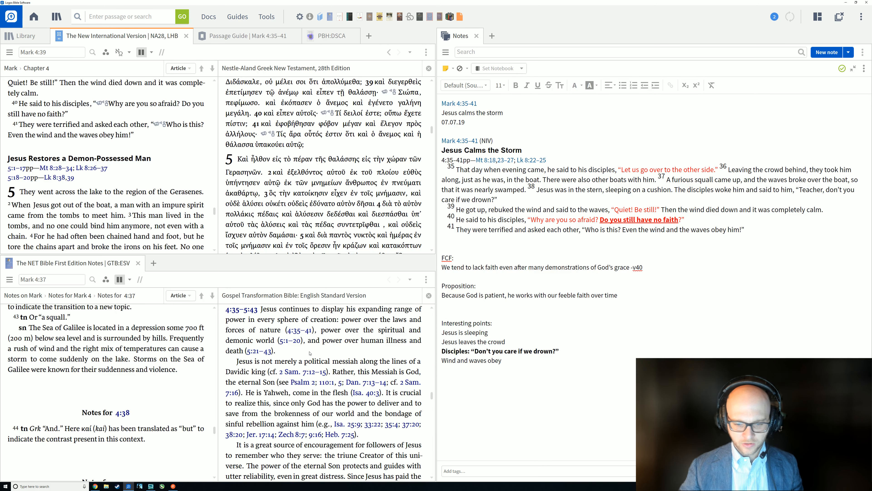
# Read on through the Gospel Transformation Bible comment on 4:35–5:43 and append "- we're always in good hands" to the "Jesus is sleeping" point.
pyautogui.scroll(-1, 310, 353)
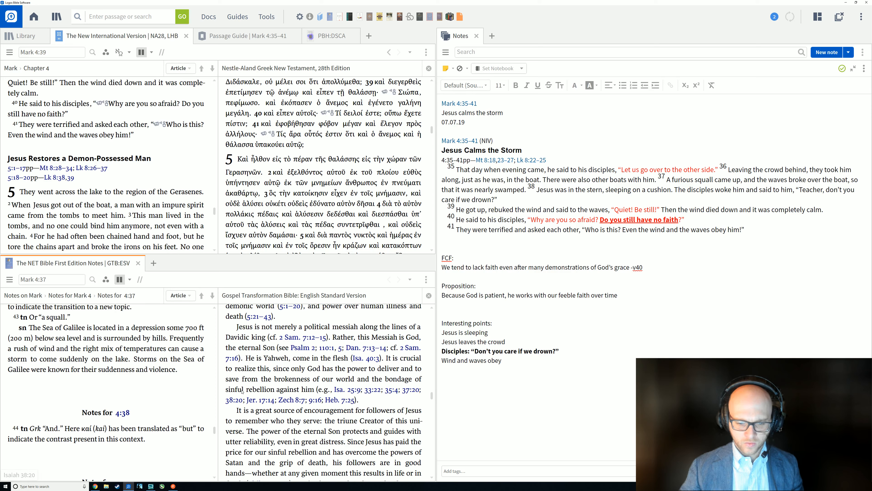
pyautogui.scroll(-2, 230, 393)
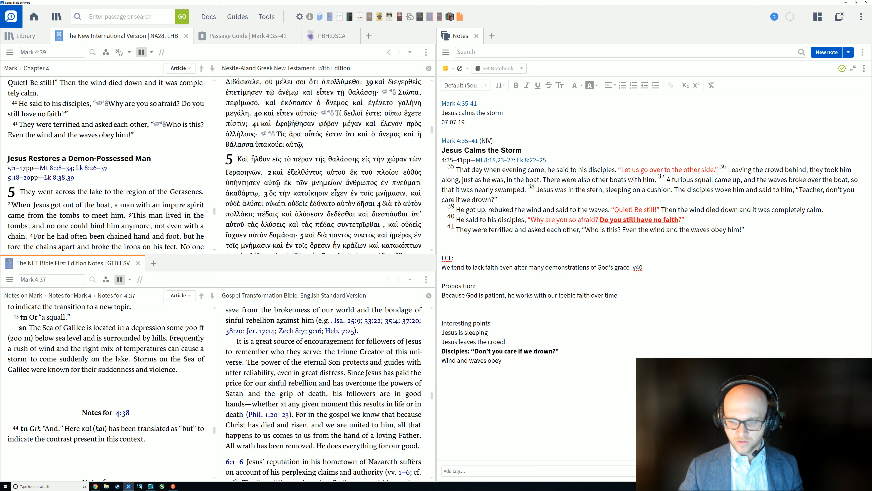
pyautogui.click(495, 268)
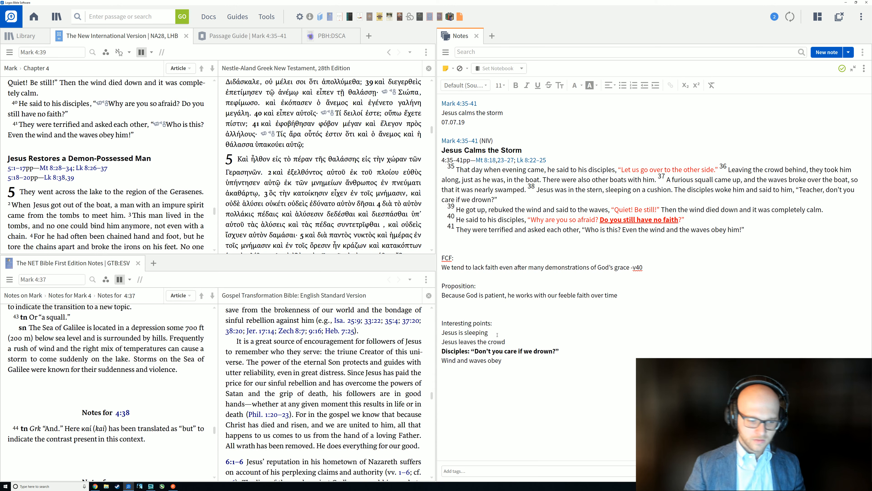
pyautogui.write("- we're always i")
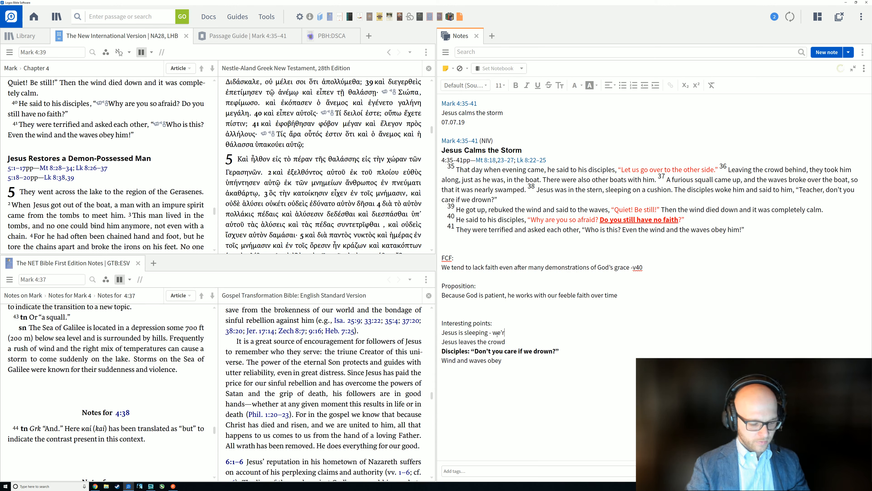
pyautogui.write('n good hands')
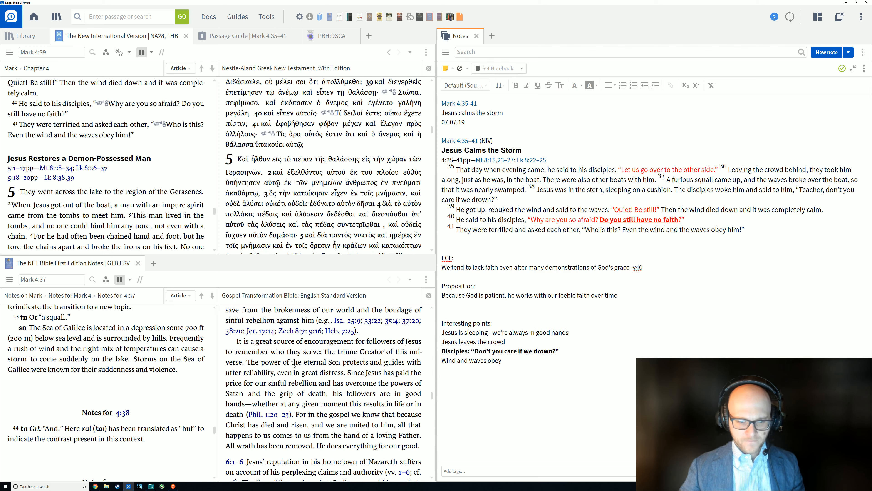
# Open the ESV Study Bible and NIV Zondervan Study Bible notes alongside the NET Bible notes in the lower pane.
pyautogui.scroll(-1, 293, 365)
pyautogui.scroll(1, 294, 365)
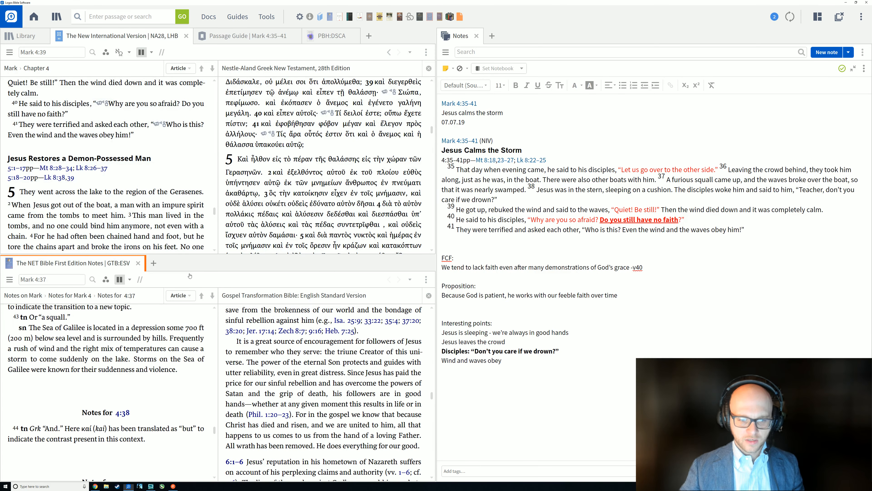
pyautogui.moveTo(188, 274); pyautogui.dragTo(188, 275)
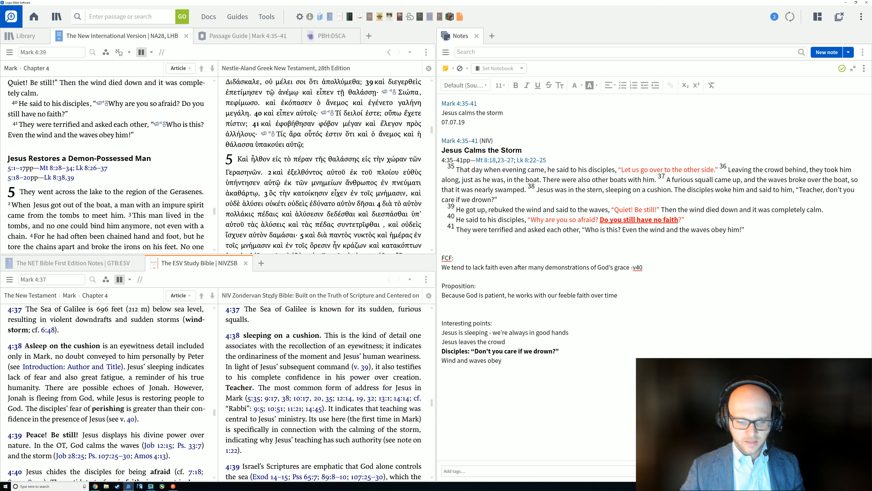
# Read the ESV Study Bible notes from the 4:35–5:43 overview through Mark 4:38.
pyautogui.scroll(1, 158, 339)
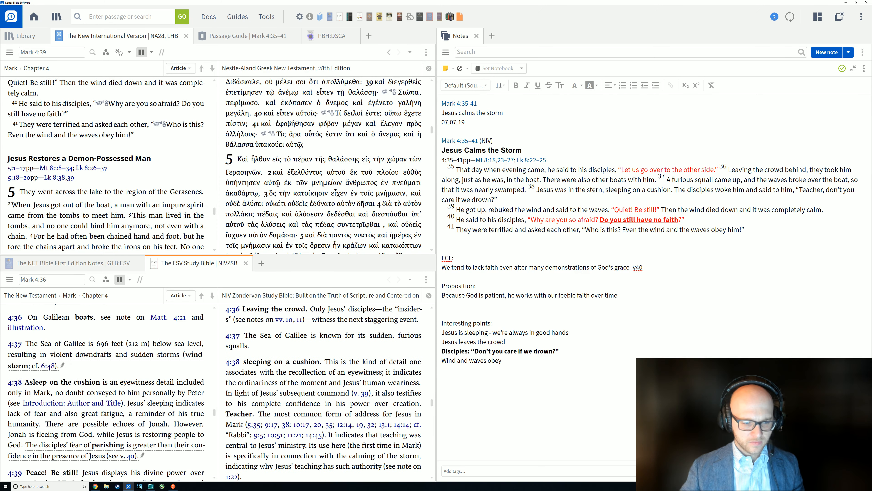
pyautogui.scroll(2, 158, 344)
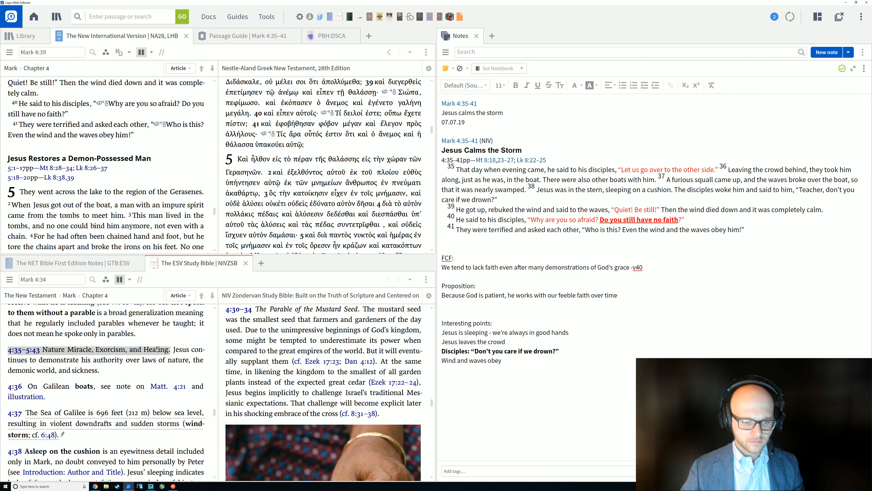
pyautogui.scroll(1, 155, 349)
pyautogui.scroll(-1, 76, 363)
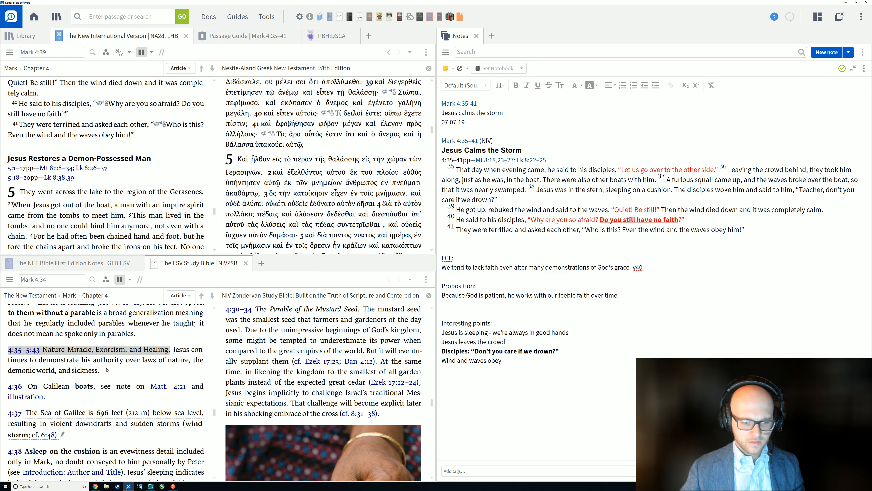
pyautogui.scroll(-1, 107, 370)
pyautogui.scroll(-1, 94, 364)
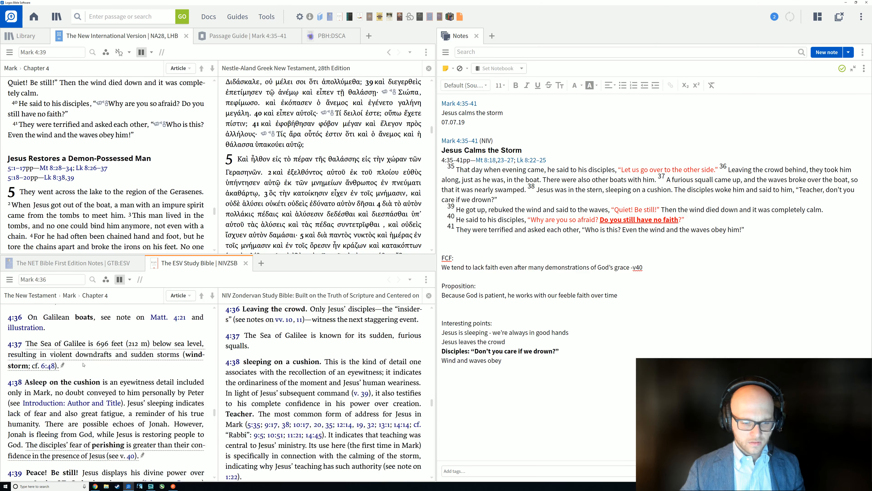
pyautogui.scroll(1, 83, 347)
pyautogui.scroll(-1, 94, 338)
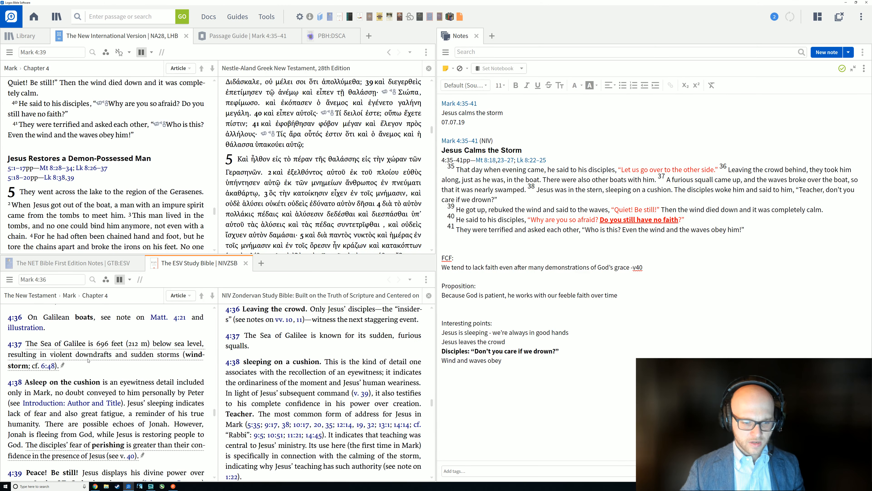
pyautogui.scroll(-1, 102, 371)
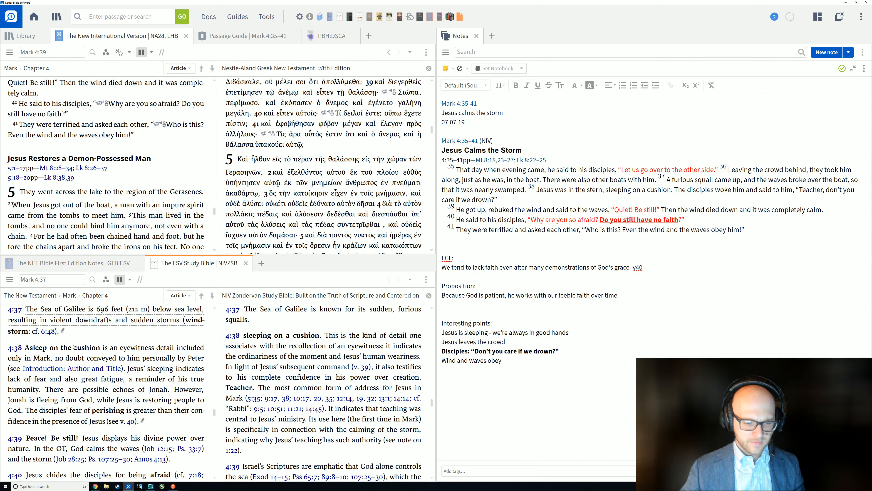
pyautogui.scroll(-1, 147, 362)
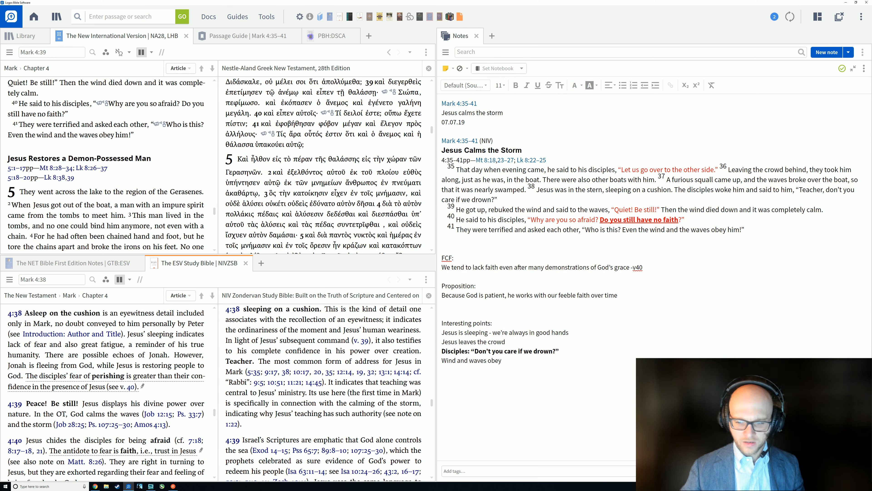
# Extend the "Jesus is sleeping" point in the note with "- lack of fear - great fatigue".
pyautogui.click(581, 336)
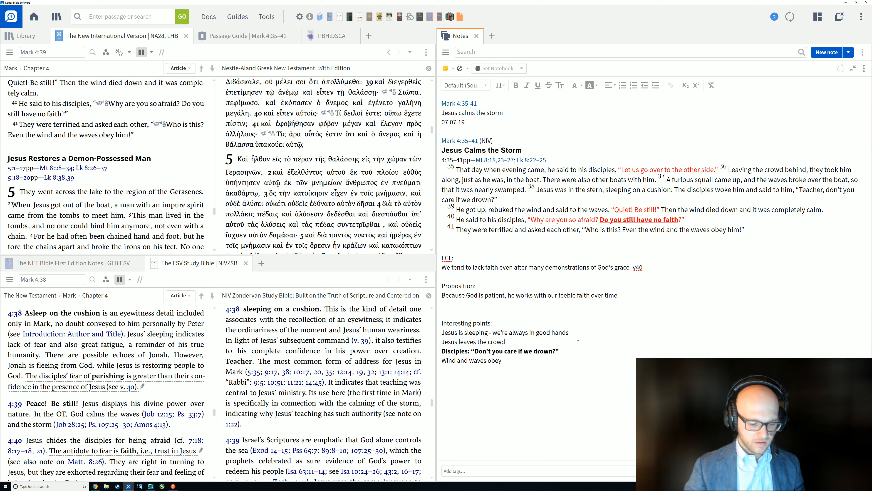
pyautogui.write('- lack o')
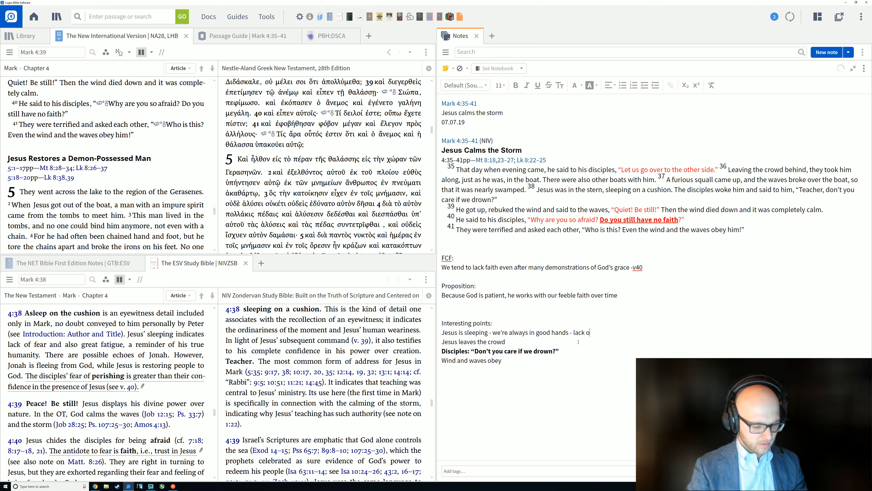
pyautogui.write('f fear -gr')
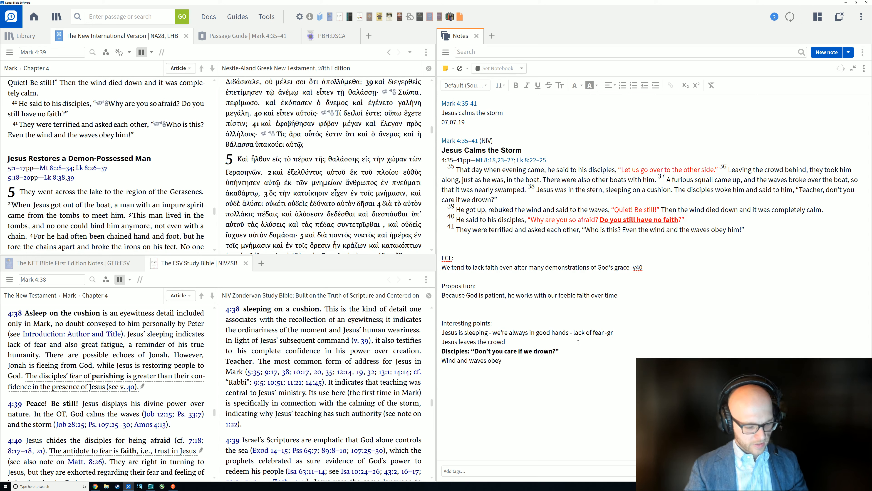
pyautogui.write('eat')
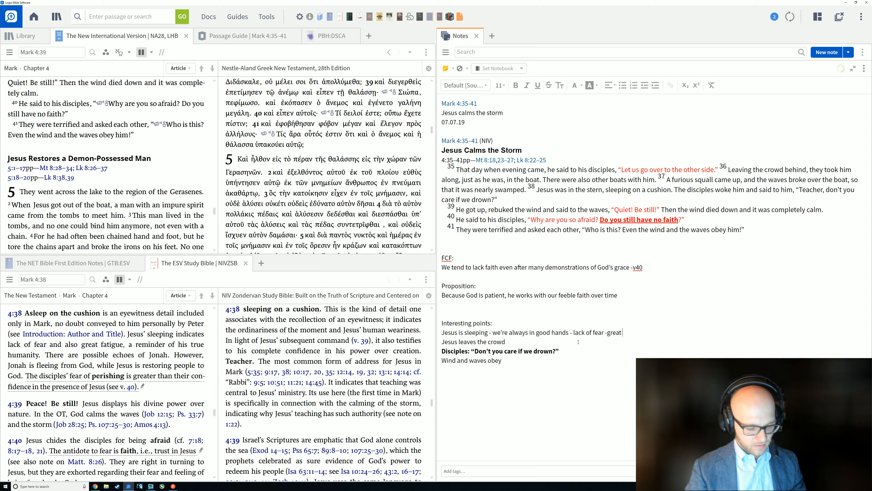
pyautogui.write(' fatigue')
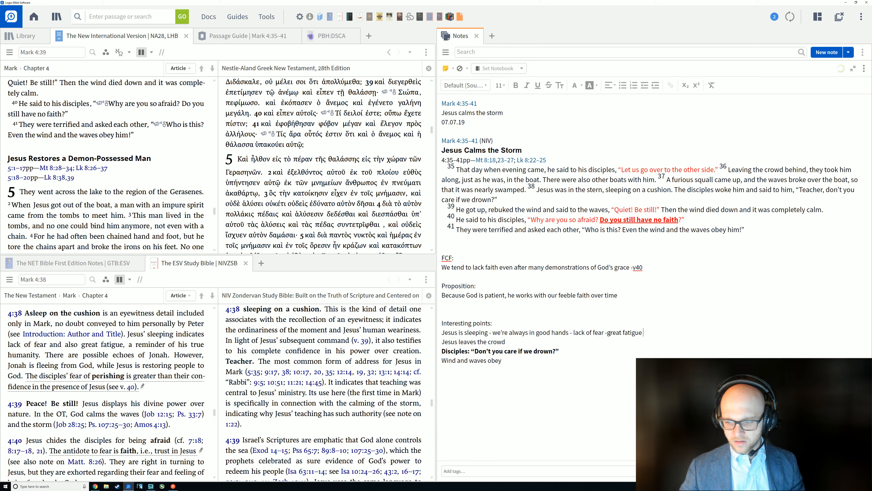
pyautogui.doubleClick(610, 333)
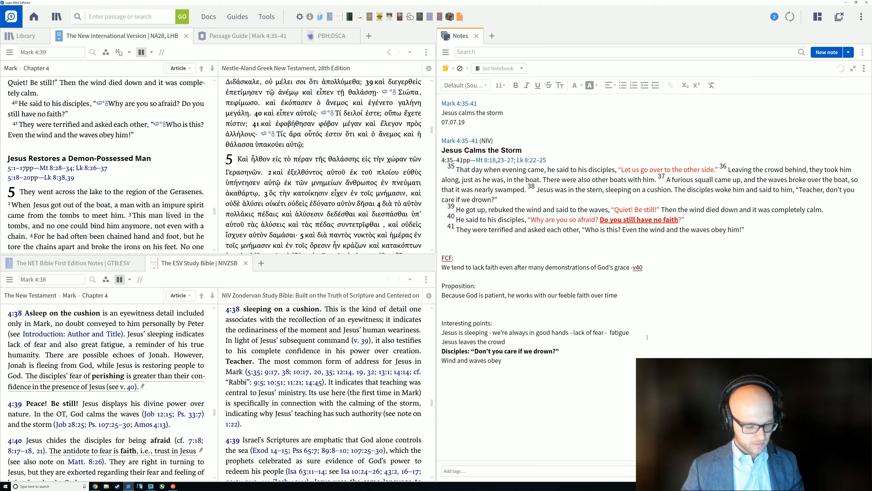
pyautogui.write('great')
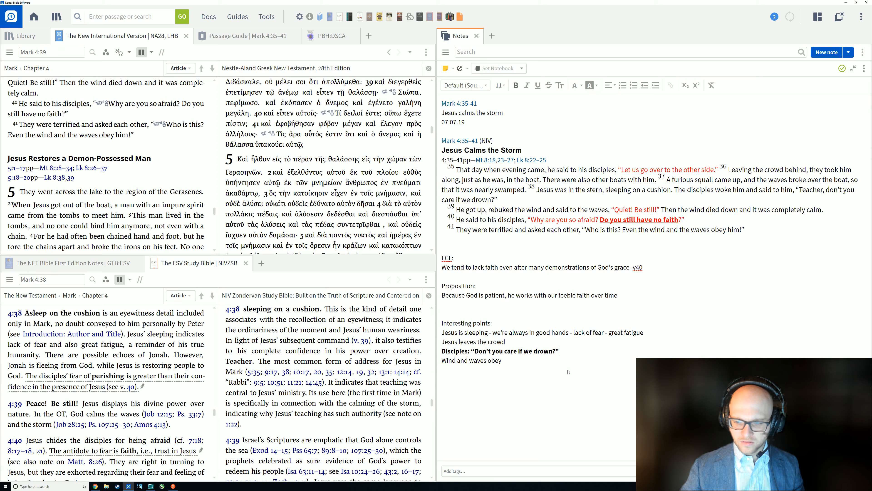
# Copy the ESV Study Bible sentence on the disciples' fear of perishing onto a new indented line beneath the "Don't you care if we drown?" point.
pyautogui.click(443, 360)
pyautogui.press('Return')
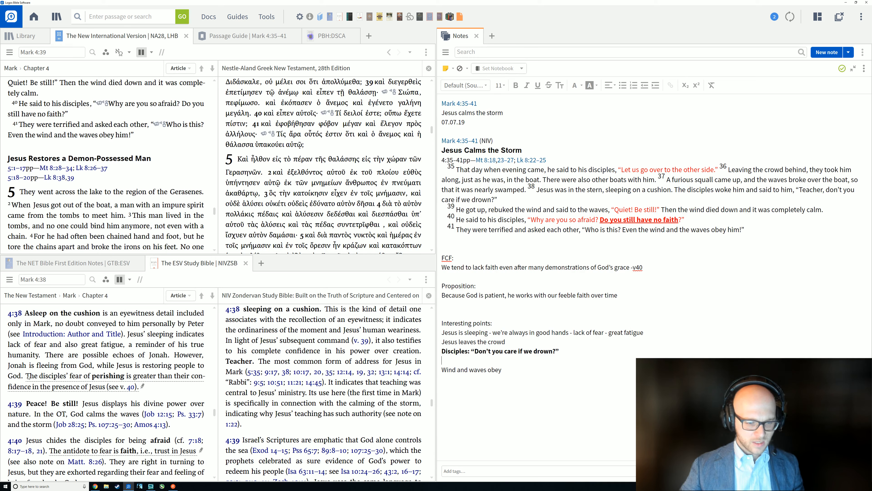
pyautogui.moveTo(27, 376); pyautogui.dragTo(139, 388)
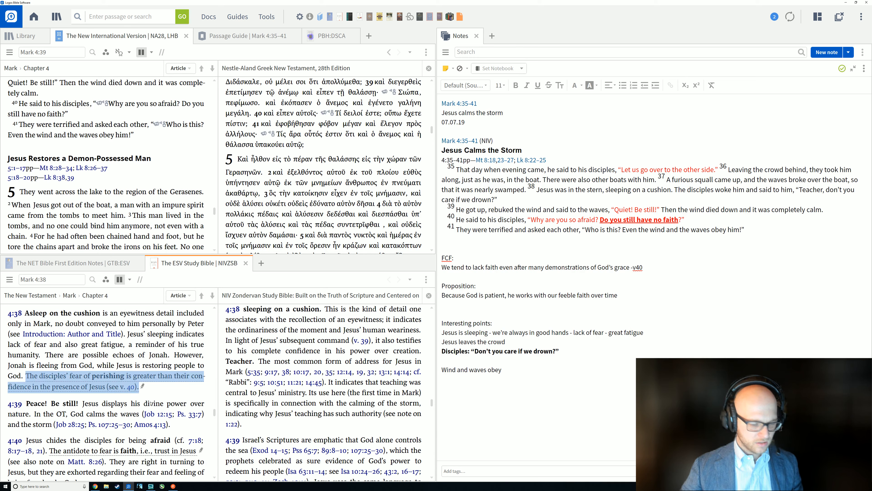
pyautogui.click(490, 365)
pyautogui.write('The disciples’ fear of perishing is greater than their confidence in the presence of Jesus (see v. 40).')
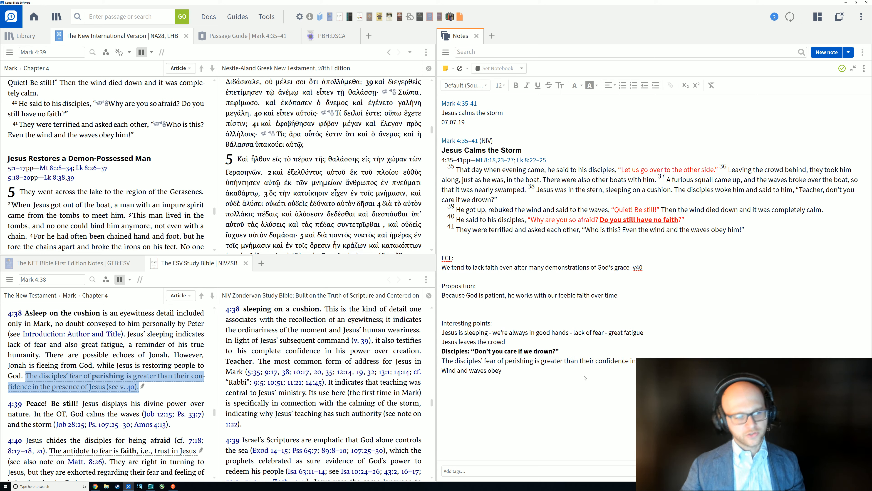
pyautogui.click(575, 360)
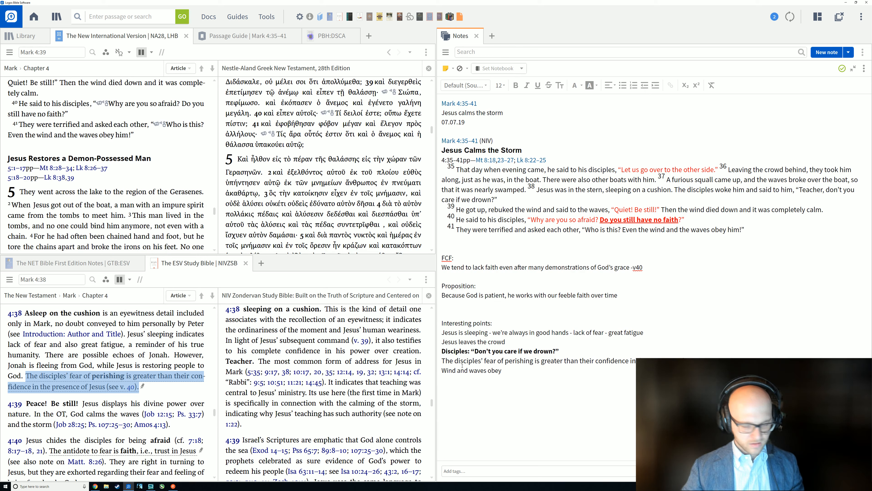
pyautogui.press('Tab')
# Add the line "Fear tends to affect every area of our lives - especially spiritually" under the FCF, keeping an empty line before the proposition.
pyautogui.click(520, 279)
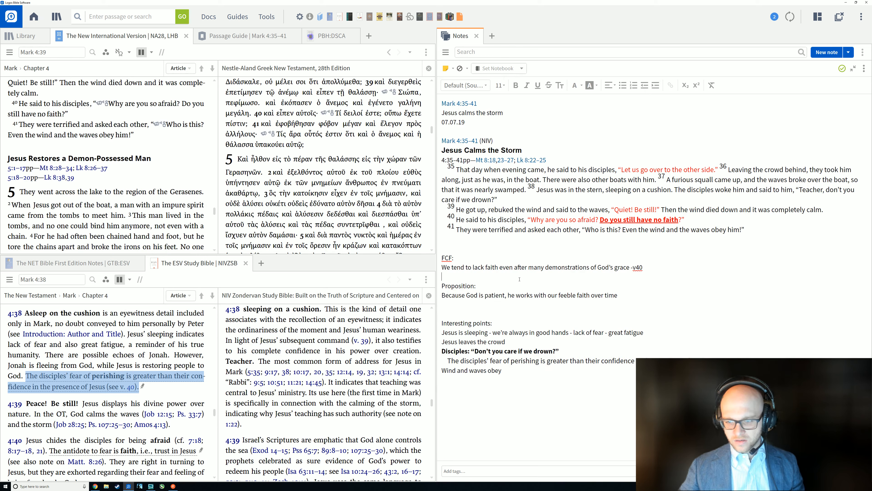
pyautogui.press('Return')
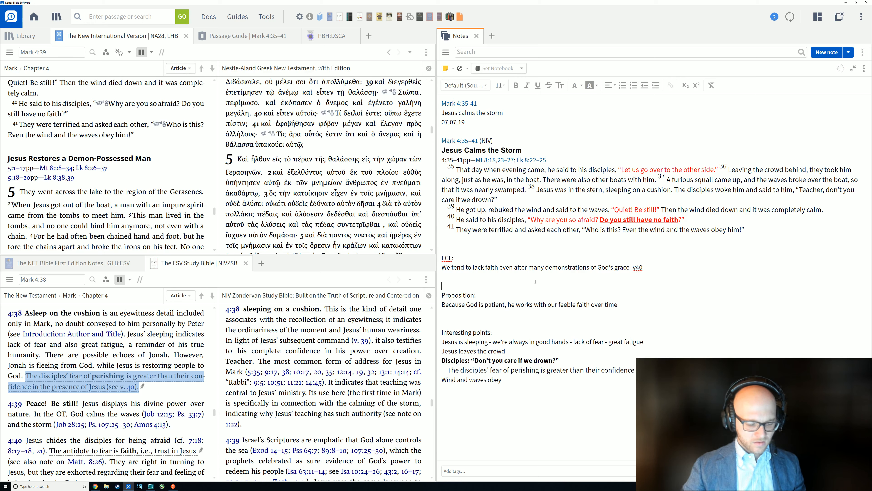
pyautogui.write('Fear tends to ')
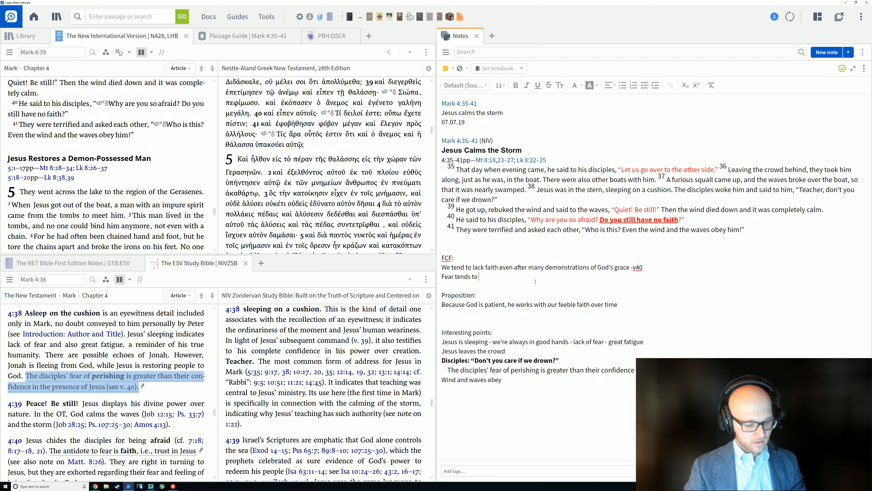
pyautogui.write('affect ever')
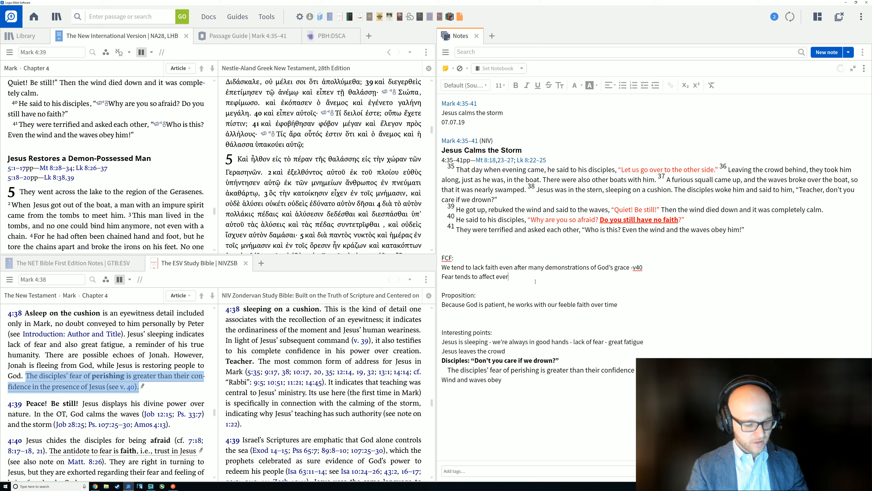
pyautogui.write('y area of our lives - ')
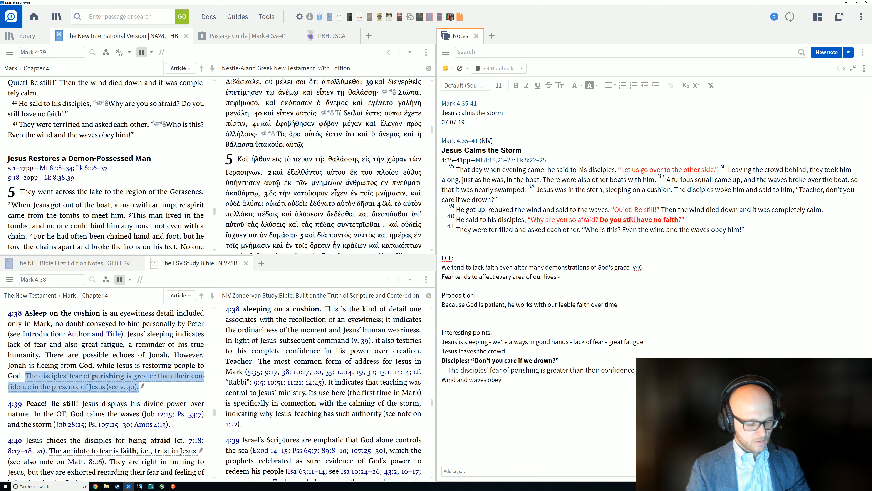
pyautogui.write('especially sp')
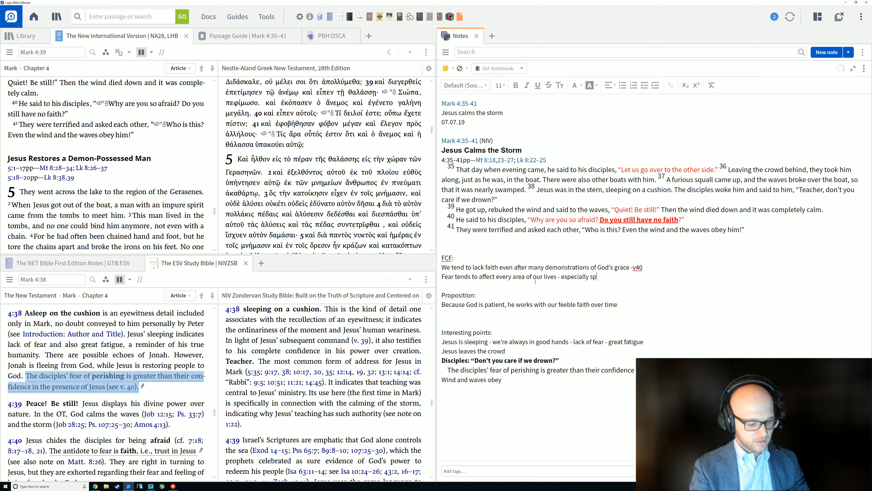
pyautogui.write('iritually')
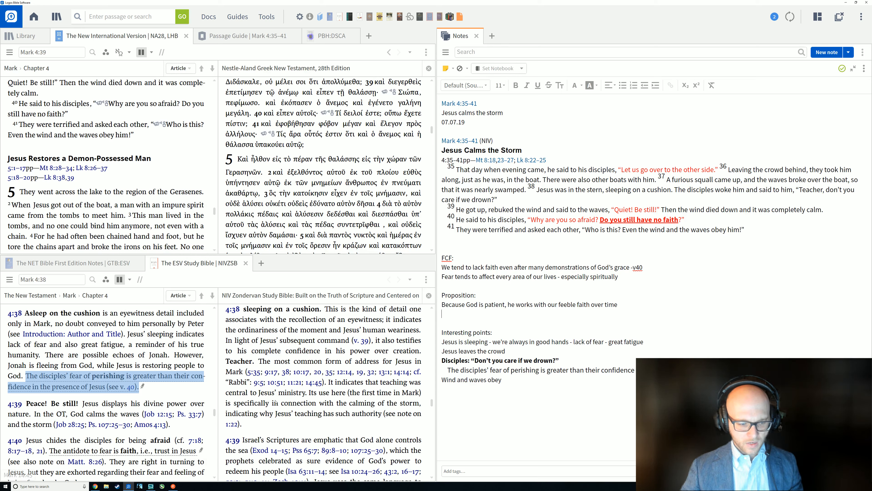
# Add the line "Because we are plagued with fear, we must embrace the antidote: faith" under the existing proposition, drawing on the ESV Study Bible note for Mark 4:40.
pyautogui.moveTo(443, 305); pyautogui.dragTo(618, 305)
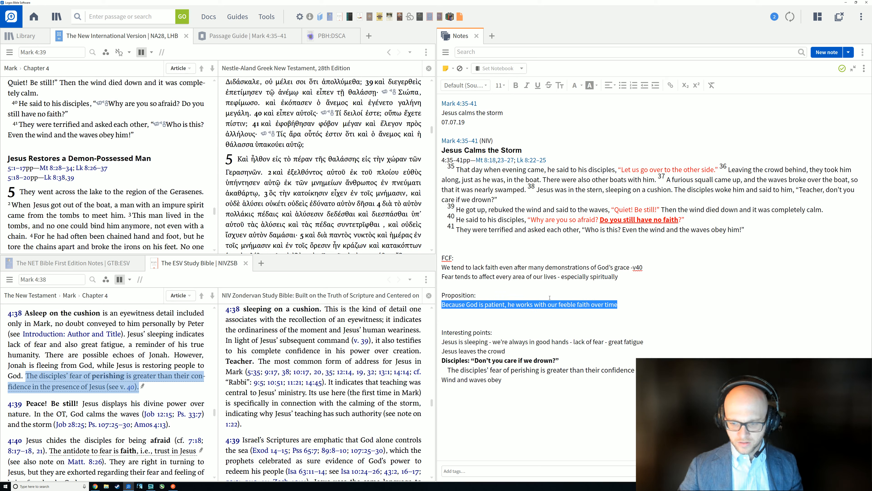
pyautogui.click(181, 391)
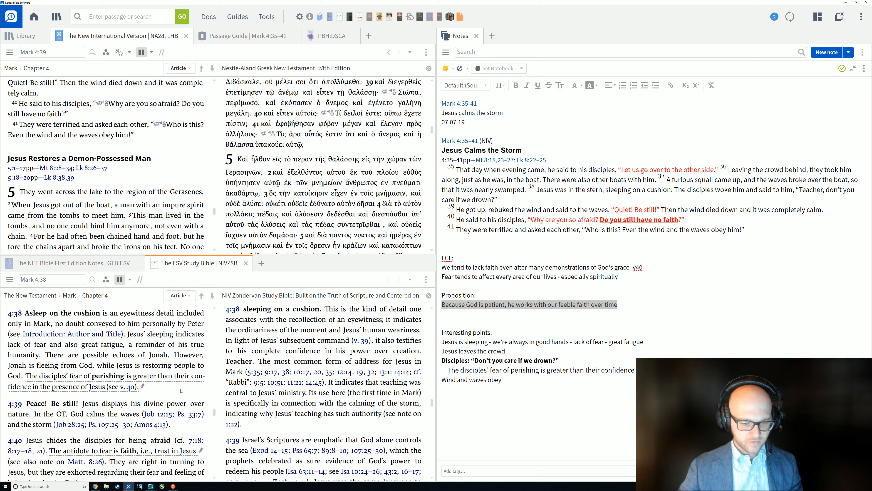
pyautogui.scroll(-2, 179, 393)
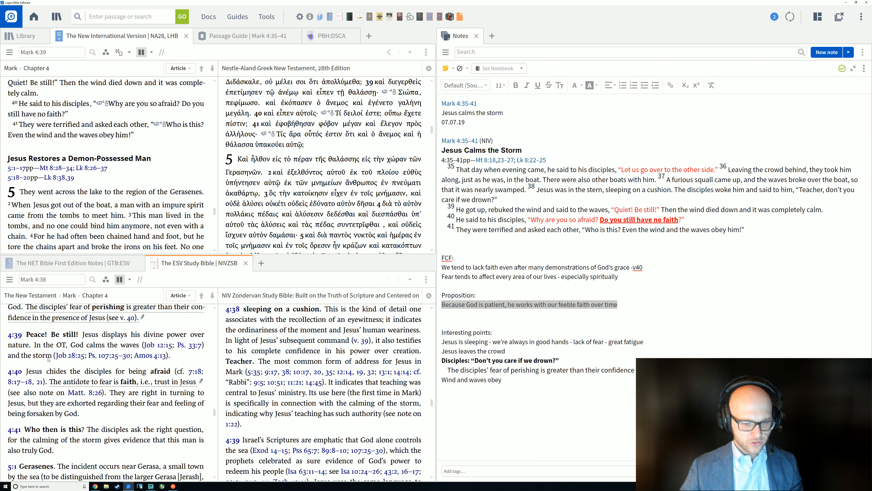
pyautogui.scroll(-1, 48, 359)
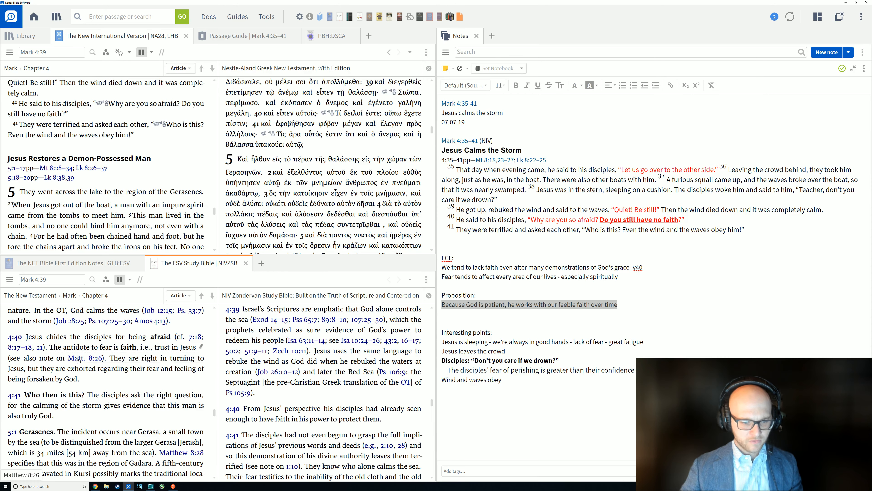
pyautogui.moveTo(49, 347); pyautogui.dragTo(130, 350)
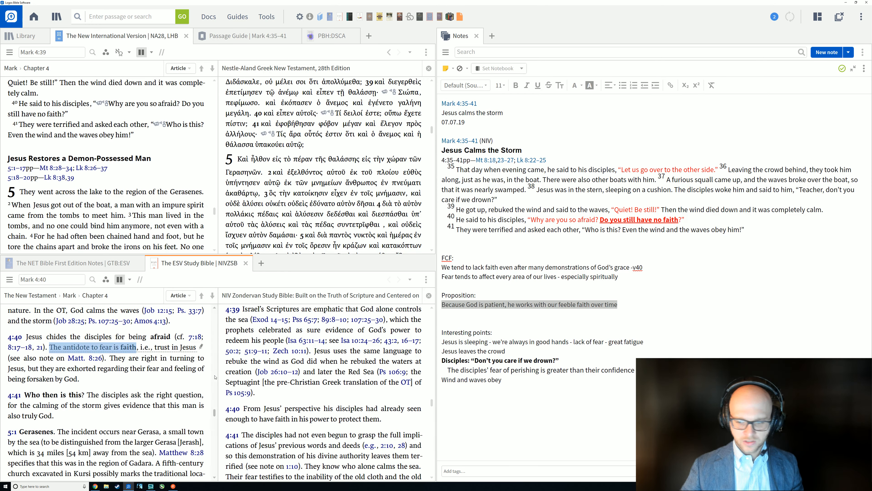
pyautogui.click(621, 280)
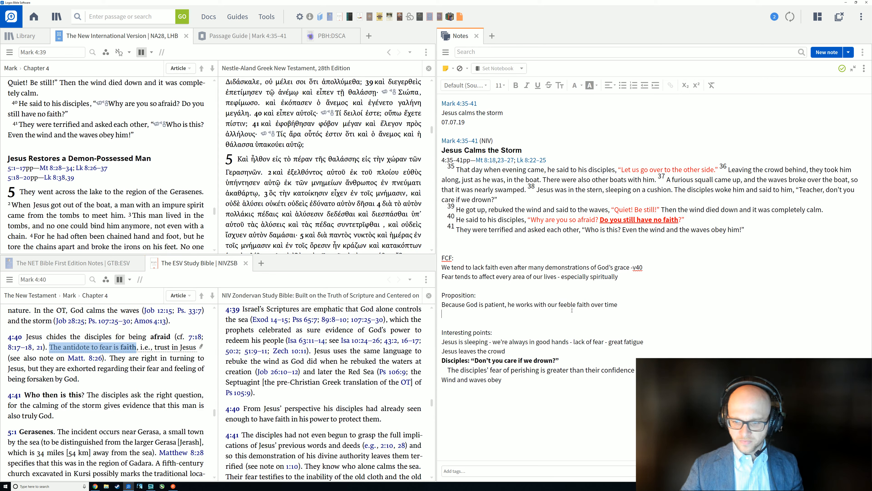
pyautogui.write('Bec')
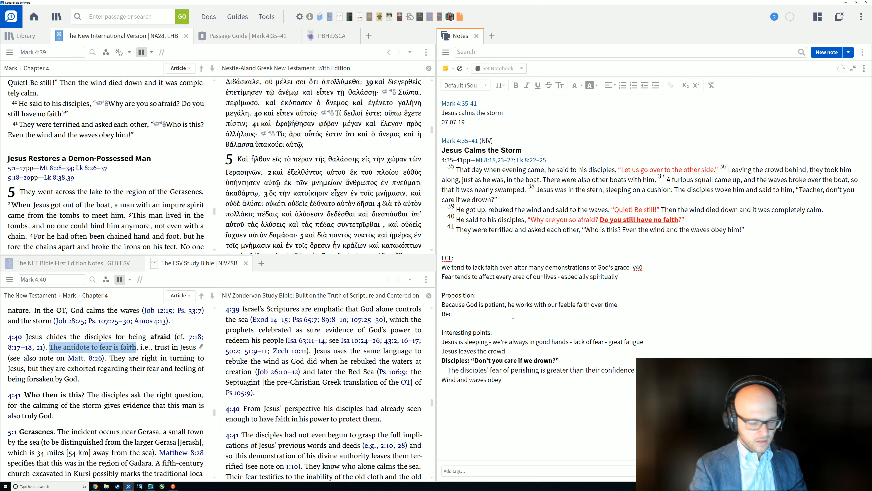
pyautogui.write('ause we ar')
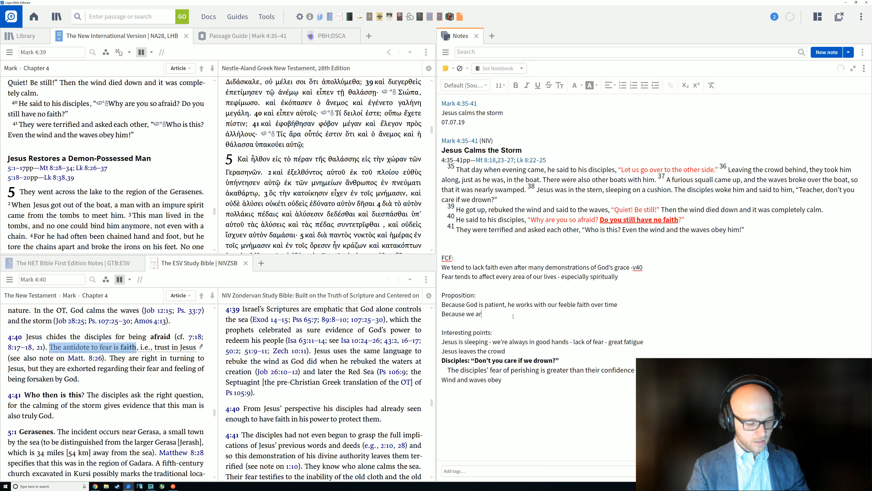
pyautogui.write('e plagued ')
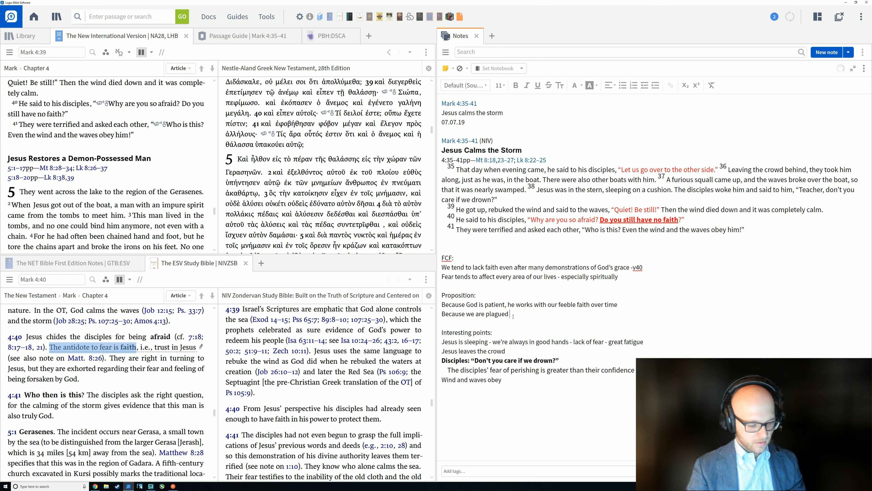
pyautogui.write('with fear,')
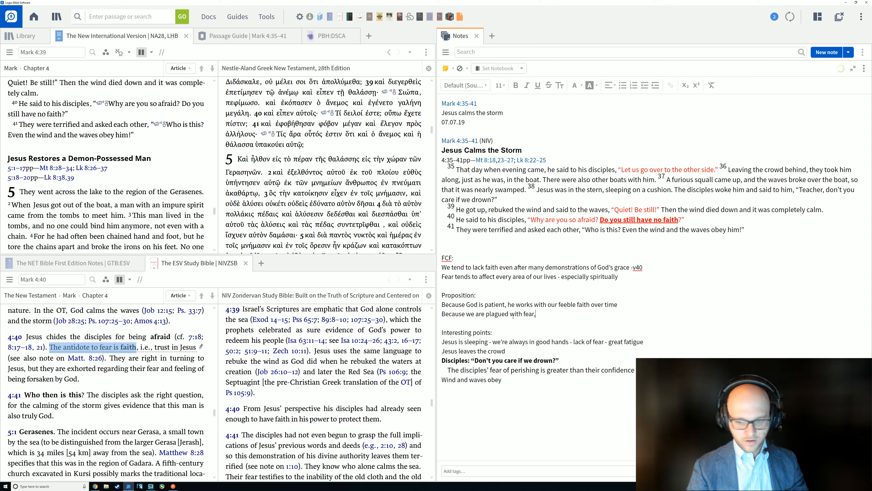
pyautogui.write(' we must')
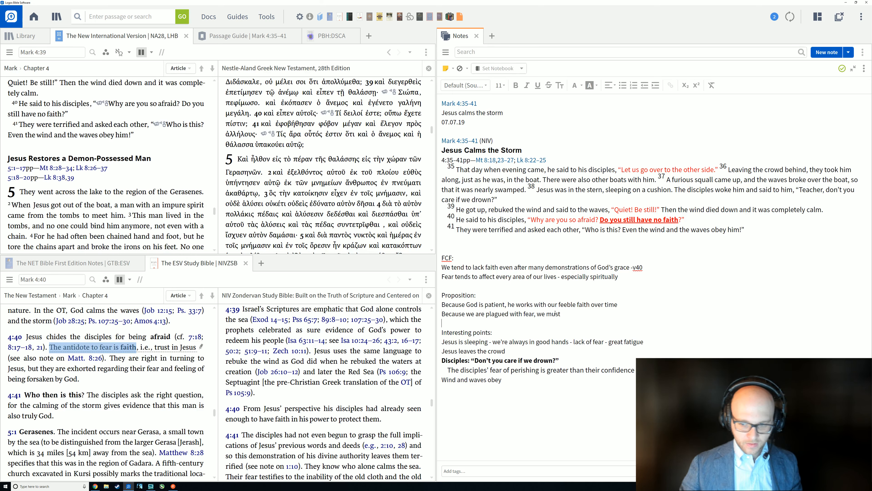
pyautogui.write('e')
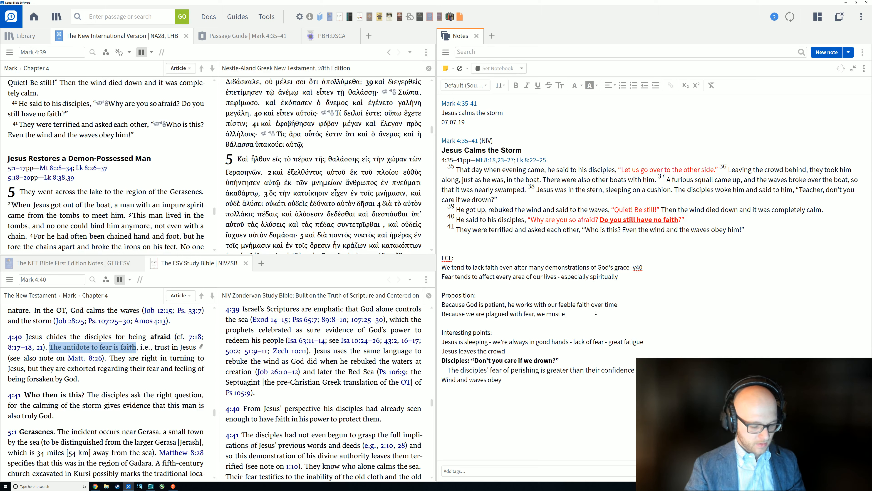
pyautogui.write('mbrace ')
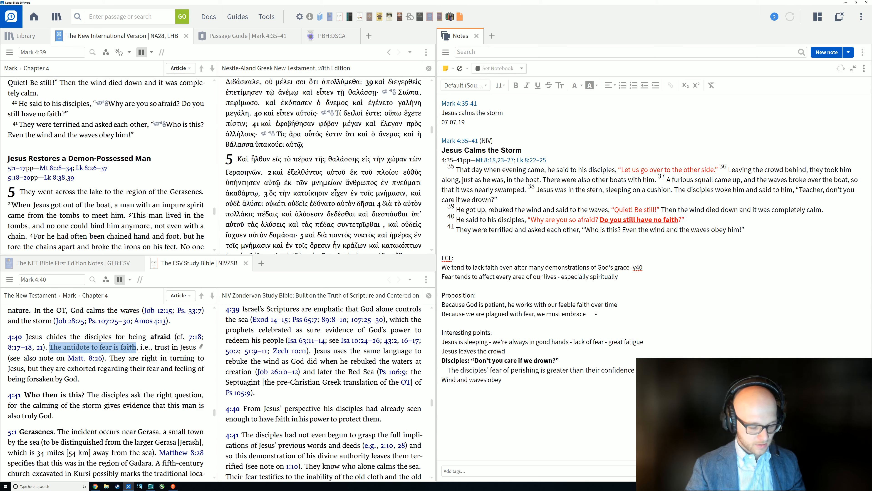
pyautogui.write('the antidote:')
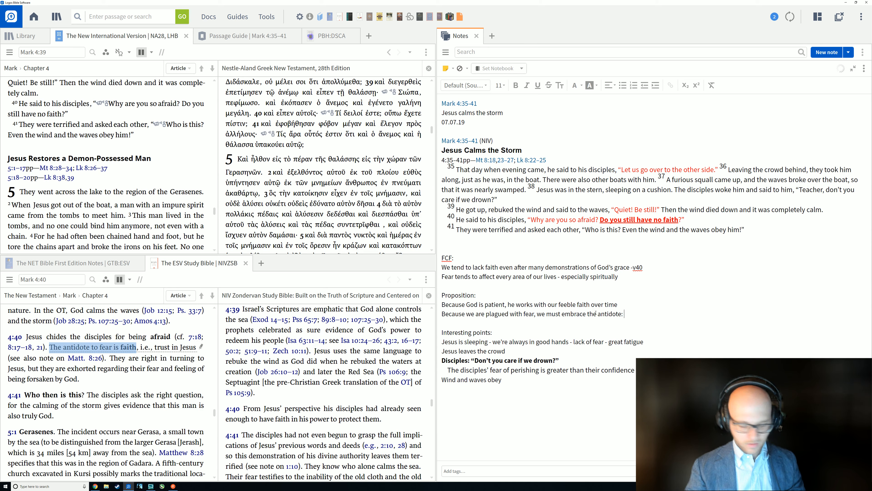
pyautogui.write(' fatih i')
pyautogui.press('BackSpace')
pyautogui.press('BackSpace')
pyautogui.press('BackSpace')
pyautogui.press('BackSpace')
pyautogui.press('BackSpace')
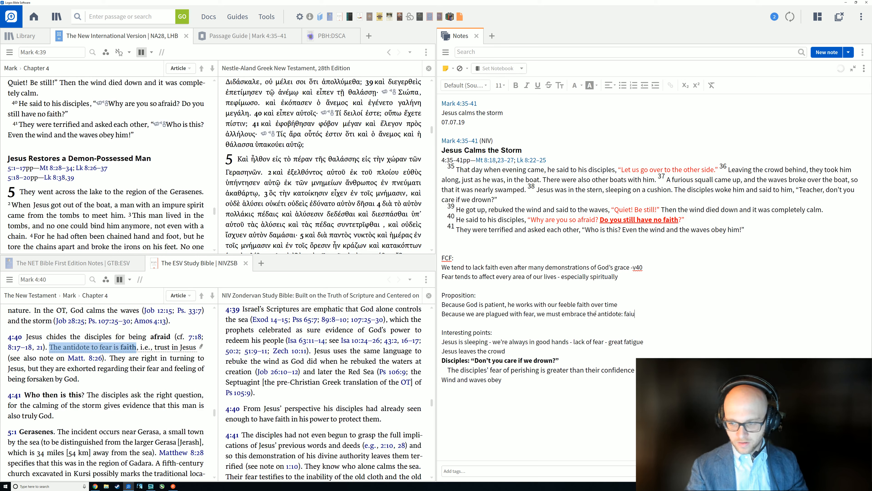
pyautogui.write('ith')
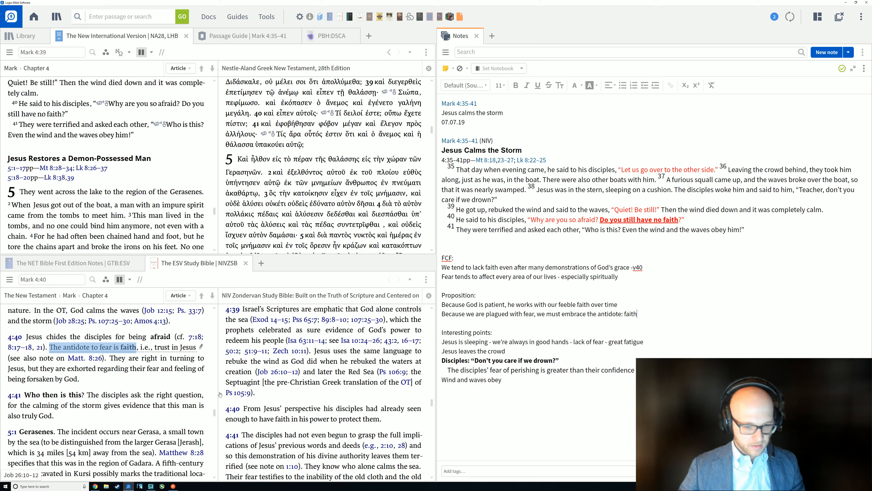
# Read the rest of the ESV Study Bible note on Mark 4:40 and the note on Mark 4:41.
pyautogui.click(154, 389)
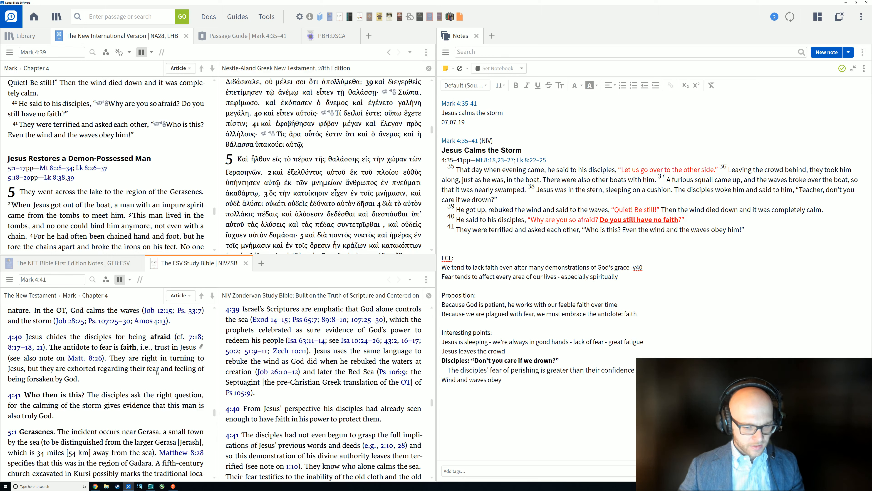
pyautogui.scroll(-1, 157, 372)
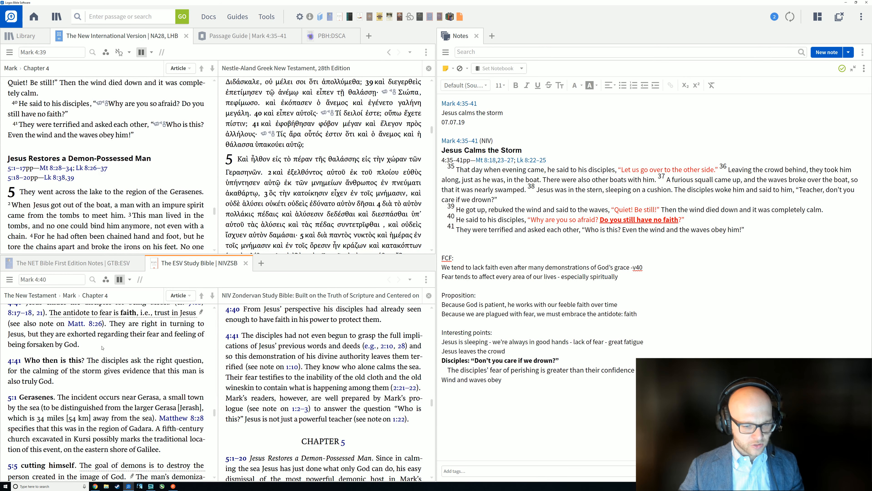
pyautogui.scroll(-1, 108, 351)
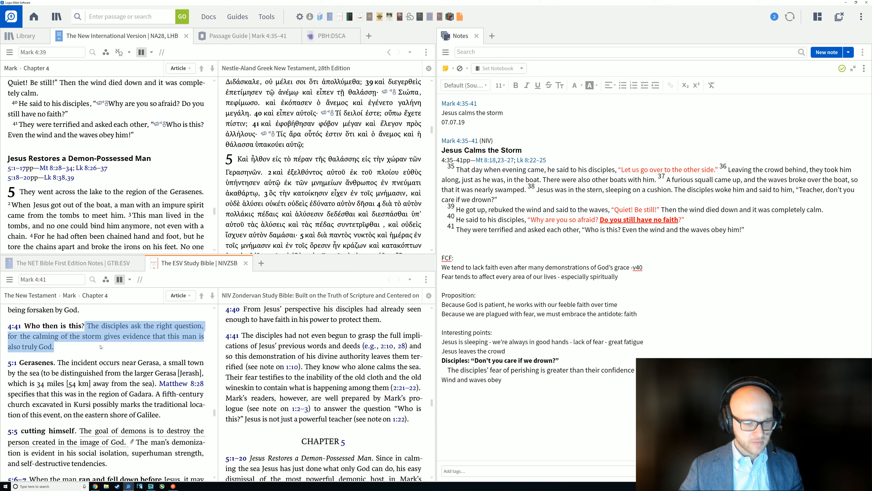
pyautogui.scroll(-1, 118, 349)
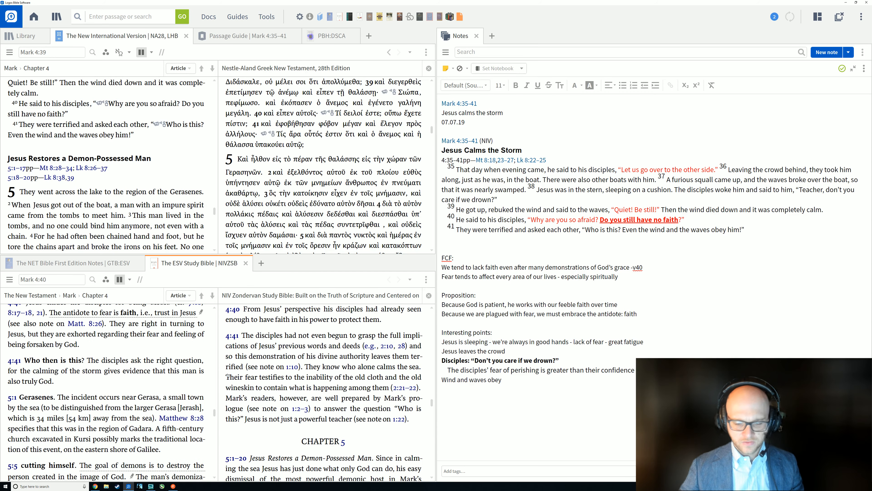
# Read the NIV Zondervan Study Bible notes from the 4:35–5:43 overview through Mark 4:38.
pyautogui.scroll(4, 191, 372)
pyautogui.scroll(4, 190, 371)
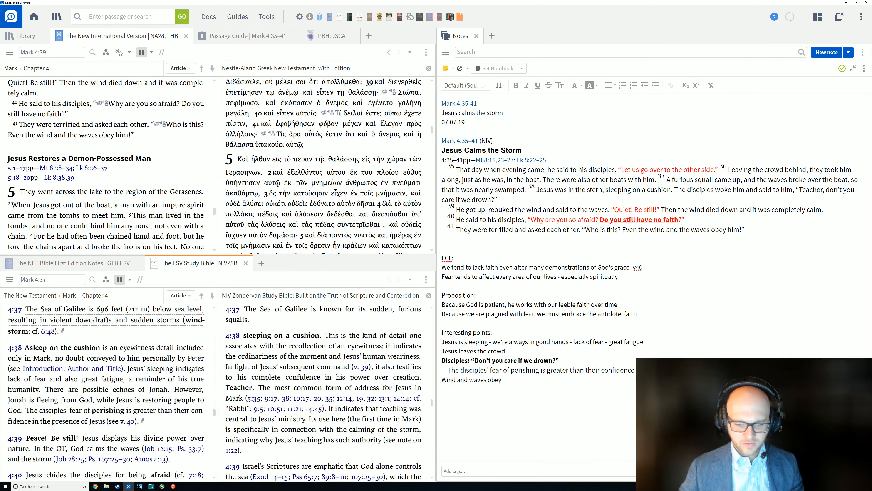
pyautogui.scroll(1, 191, 371)
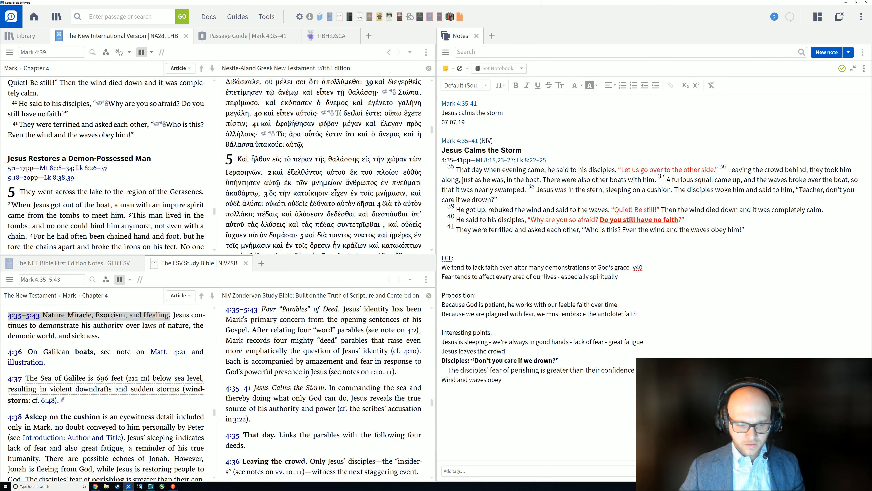
pyautogui.moveTo(311, 309); pyautogui.dragTo(306, 371)
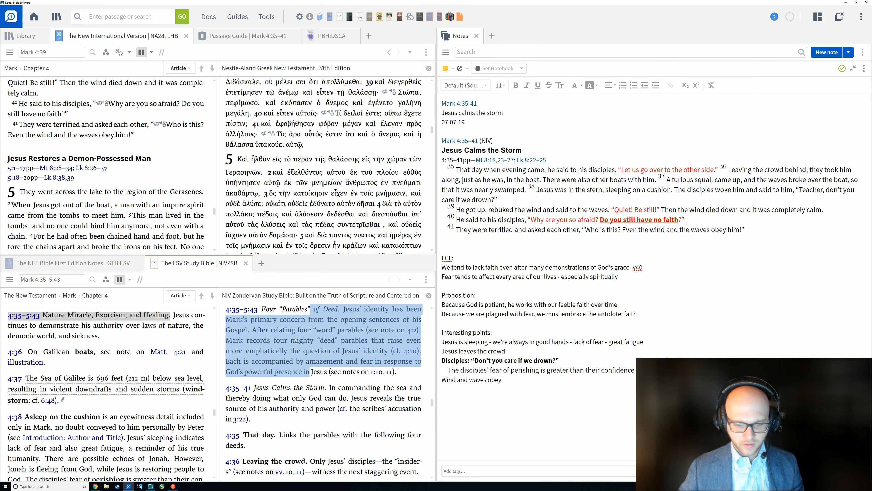
pyautogui.click(317, 380)
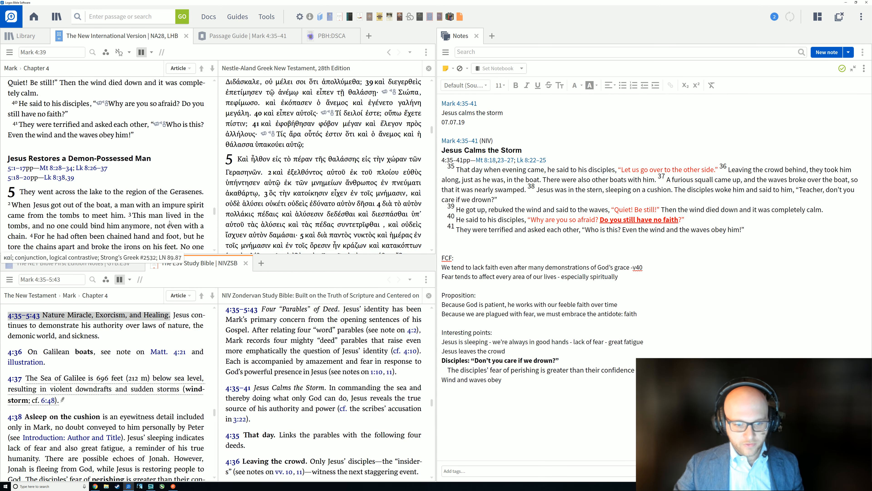
pyautogui.scroll(-1, 175, 225)
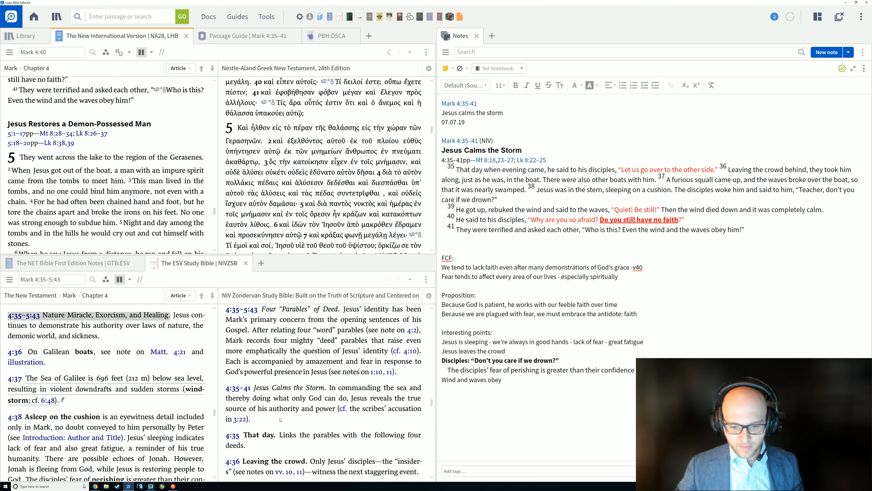
pyautogui.click(289, 419)
pyautogui.scroll(-1, 269, 378)
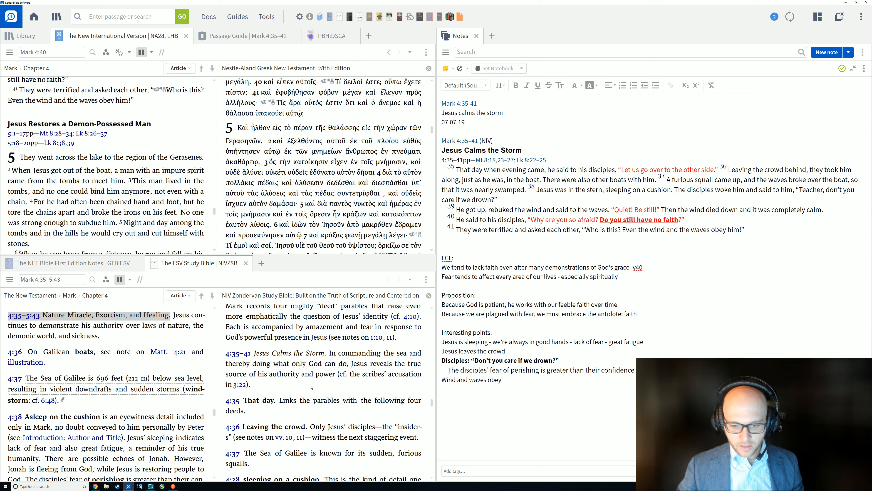
pyautogui.scroll(-3, 312, 387)
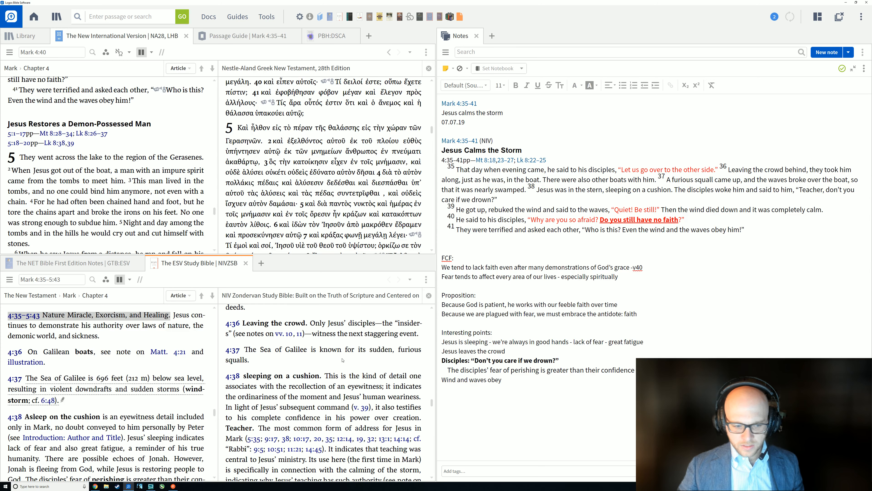
pyautogui.scroll(-1, 343, 359)
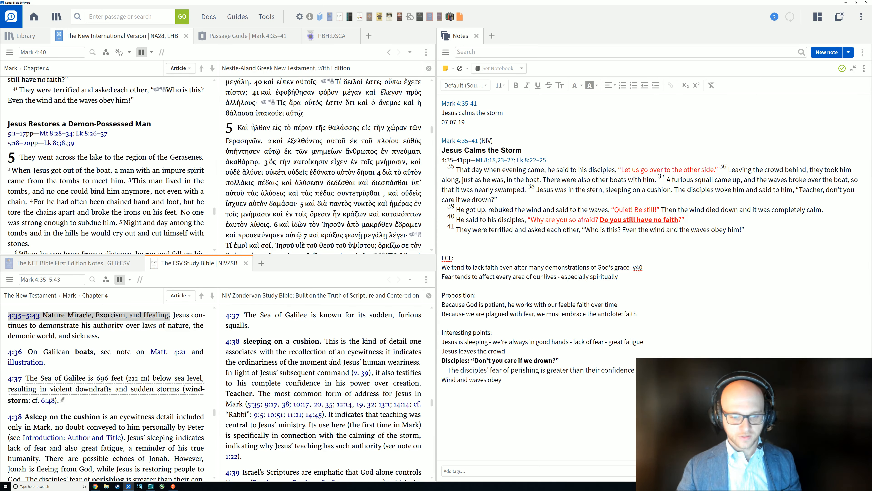
pyautogui.scroll(-1, 316, 325)
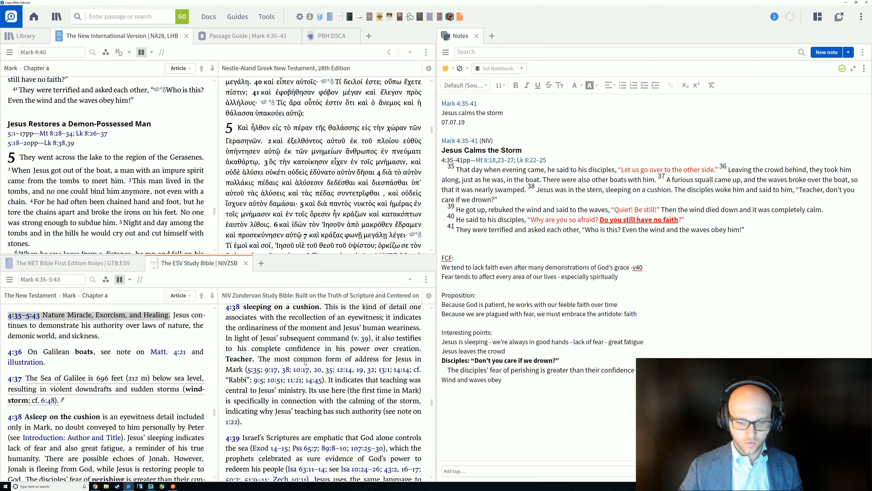
# Add the line "Sleeping on a cushion - eyewitness? Peter?" under the point about Jesus sleeping in the interesting points.
pyautogui.click(534, 393)
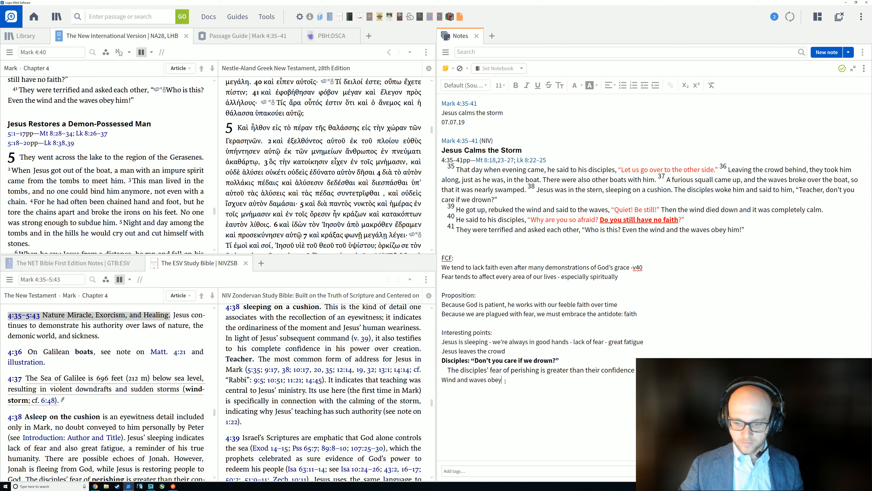
pyautogui.press('Return')
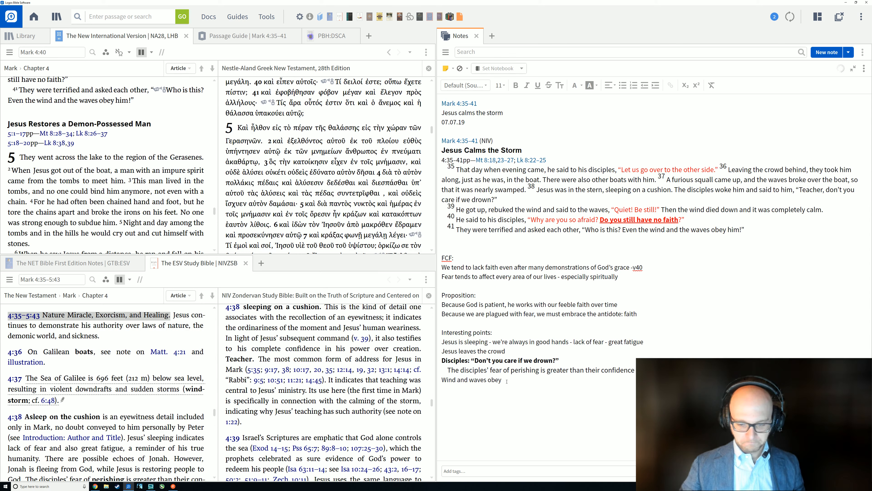
pyautogui.press('Return')
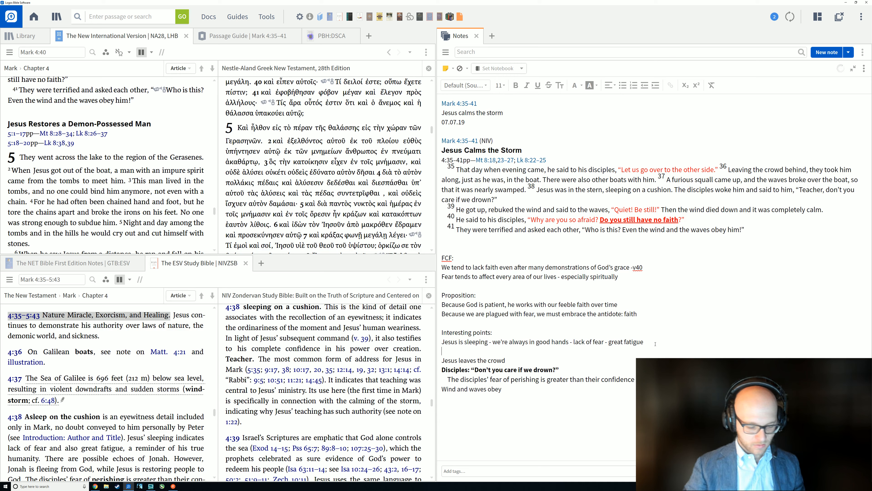
pyautogui.write('Sleeping')
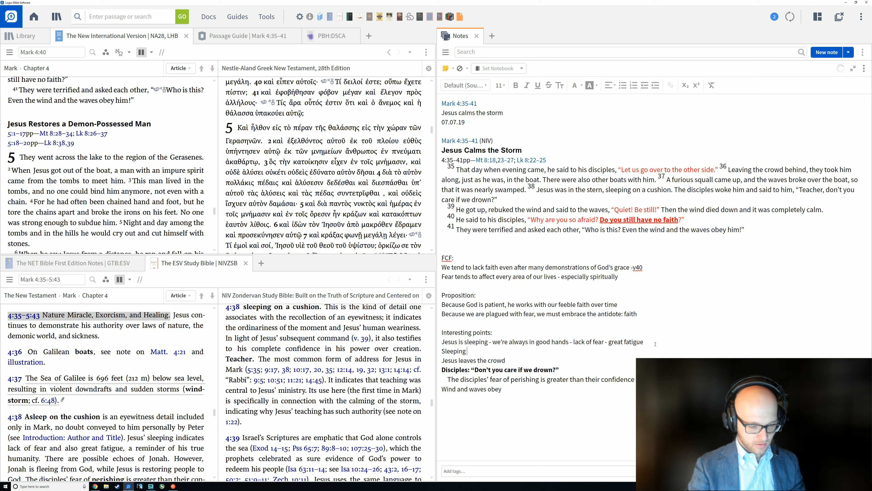
pyautogui.write(' on a cus')
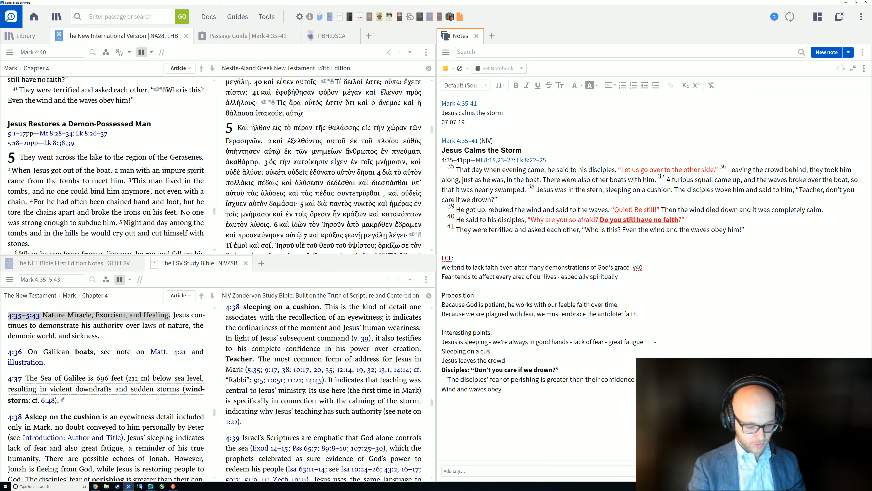
pyautogui.write('hion ')
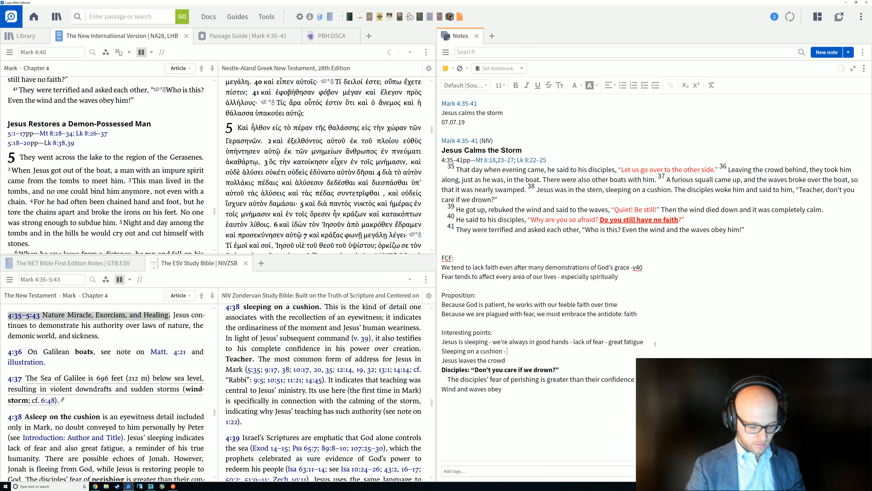
pyautogui.write('- s')
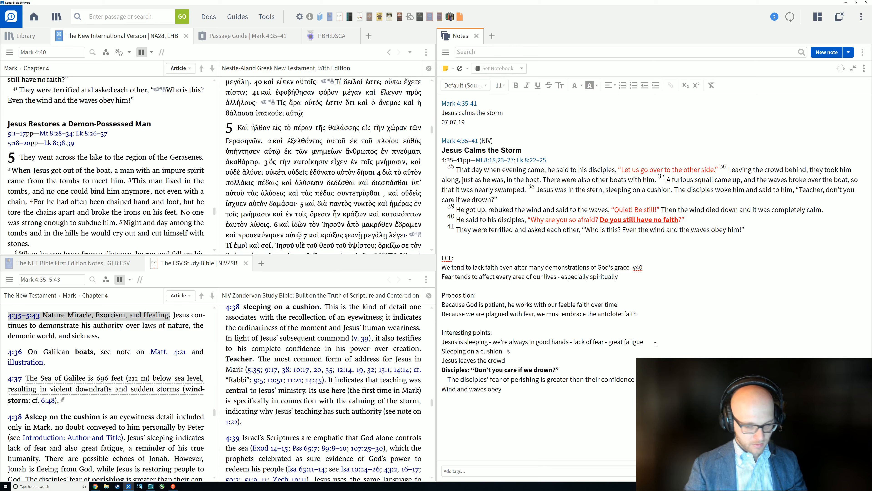
pyautogui.press('BackSpace')
pyautogui.write('eyewitness?')
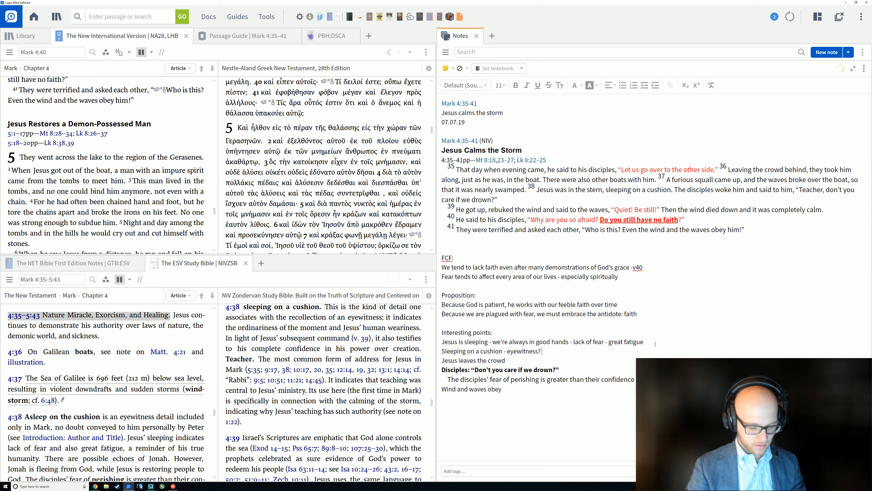
pyautogui.write(' Peter?')
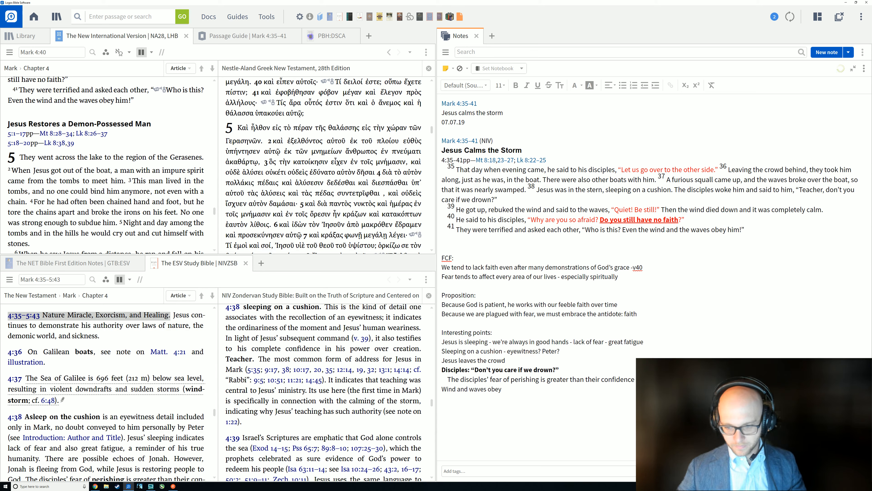
pyautogui.click(583, 396)
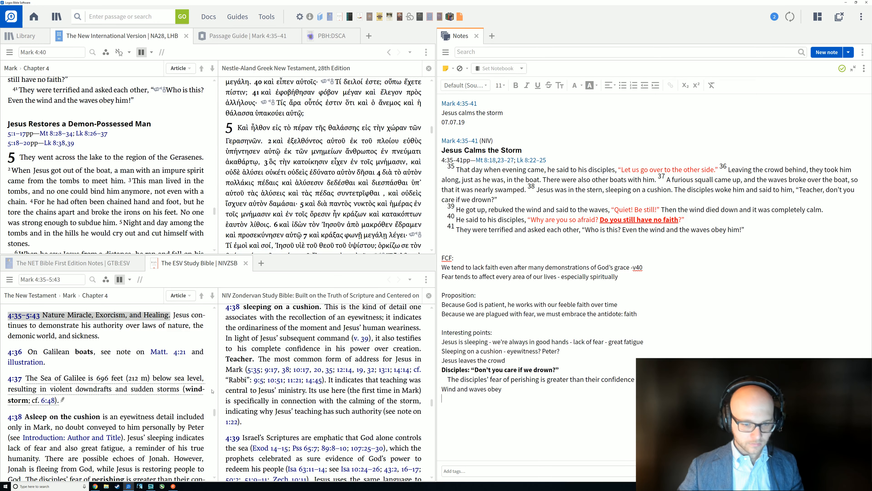
# Read the NIV Zondervan Study Bible notes on Mark 4:38 through 4:41.
pyautogui.scroll(-1, 111, 364)
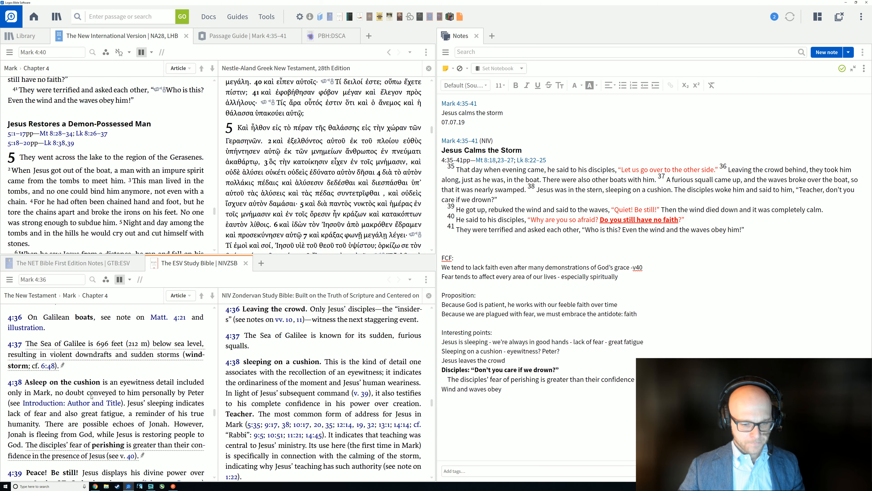
pyautogui.scroll(-1, 156, 415)
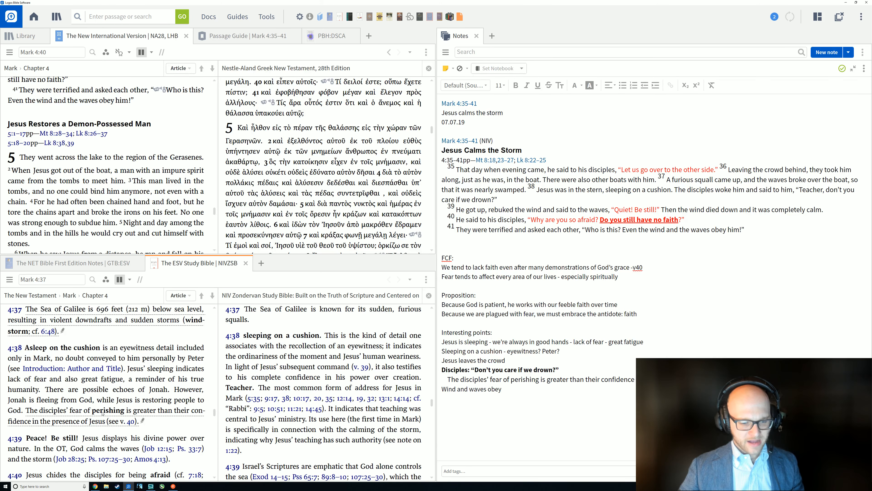
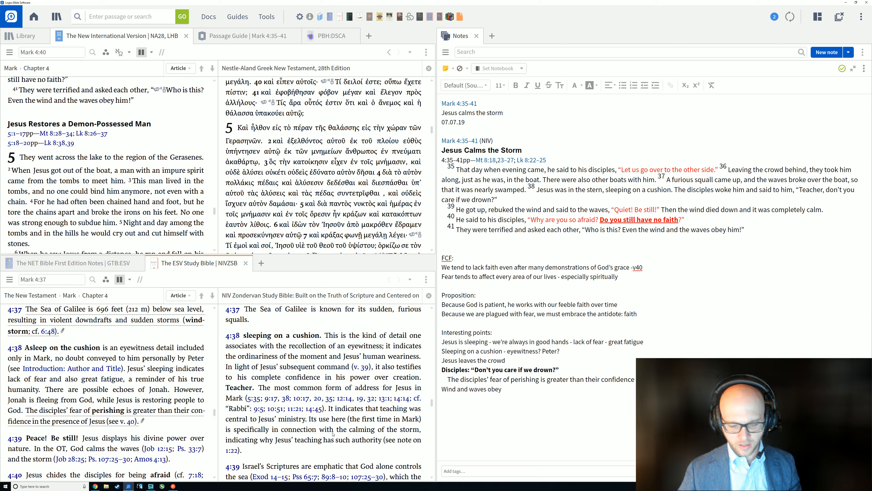
pyautogui.scroll(-4, 332, 434)
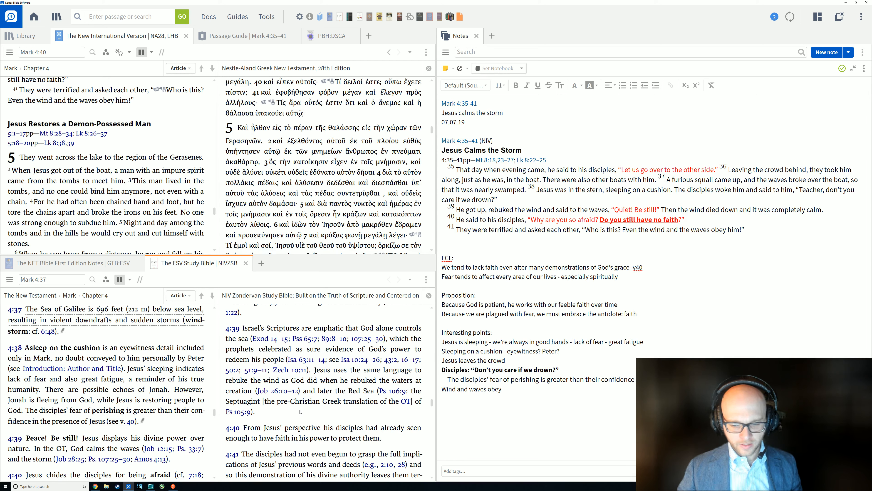
pyautogui.scroll(-1, 301, 413)
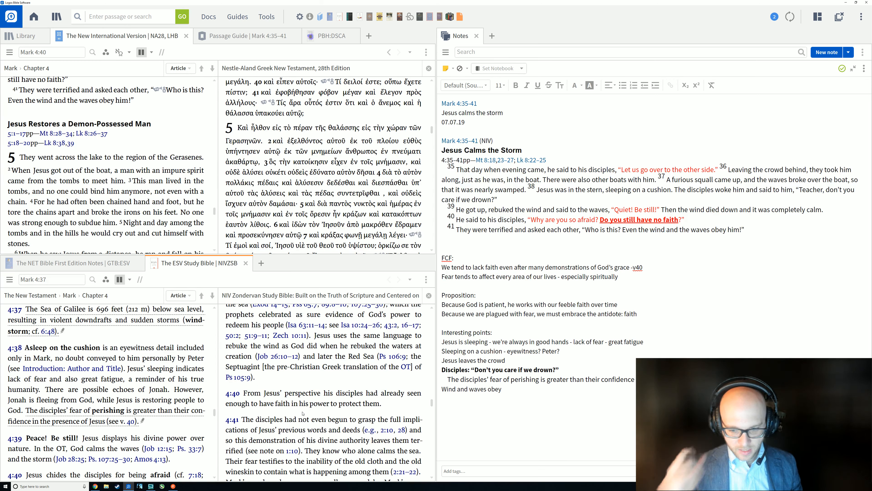
pyautogui.scroll(-1, 300, 401)
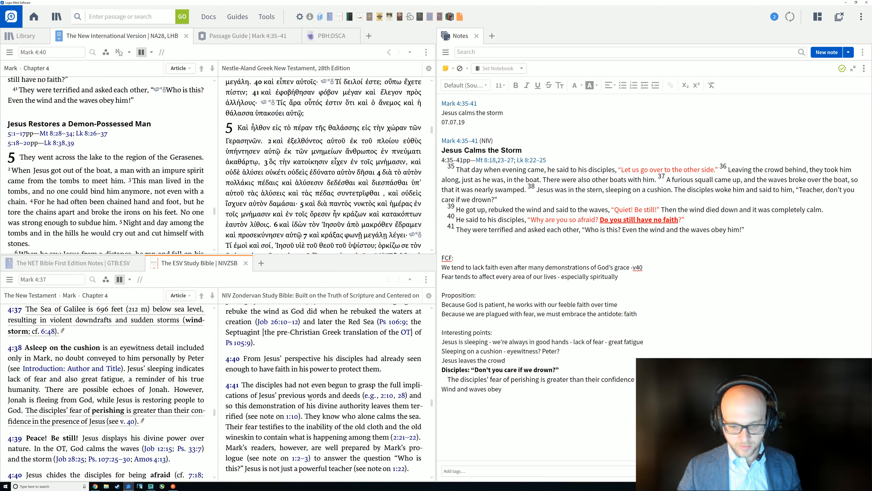
pyautogui.scroll(-1, 308, 401)
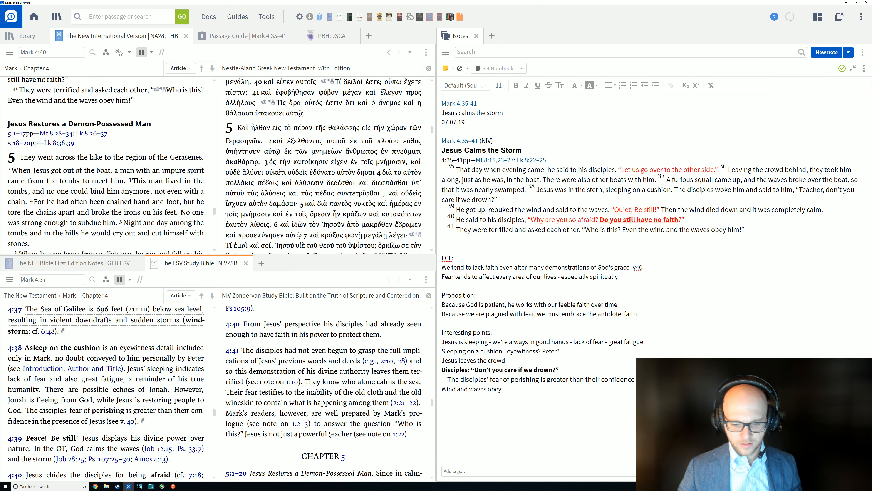
pyautogui.scroll(2, 331, 435)
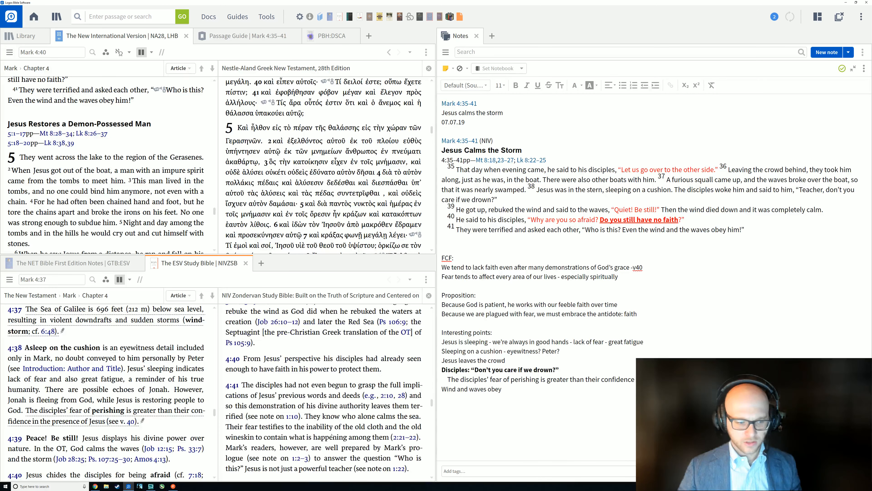
pyautogui.scroll(1, 329, 399)
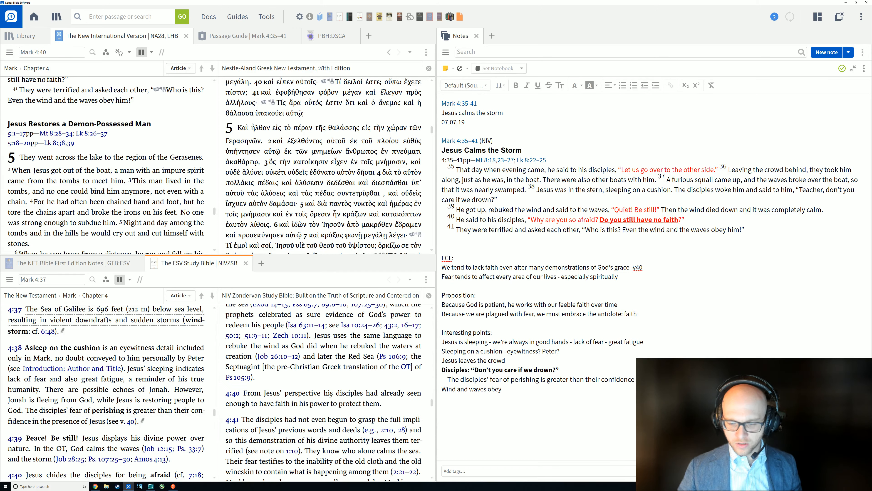
# Open the MacArthur Study Bible with the Reformation Heritage KJV Study Bible in the study Bible pane and read the MacArthur notes on Mark 4:35–41.
pyautogui.moveTo(350, 17); pyautogui.dragTo(268, 317)
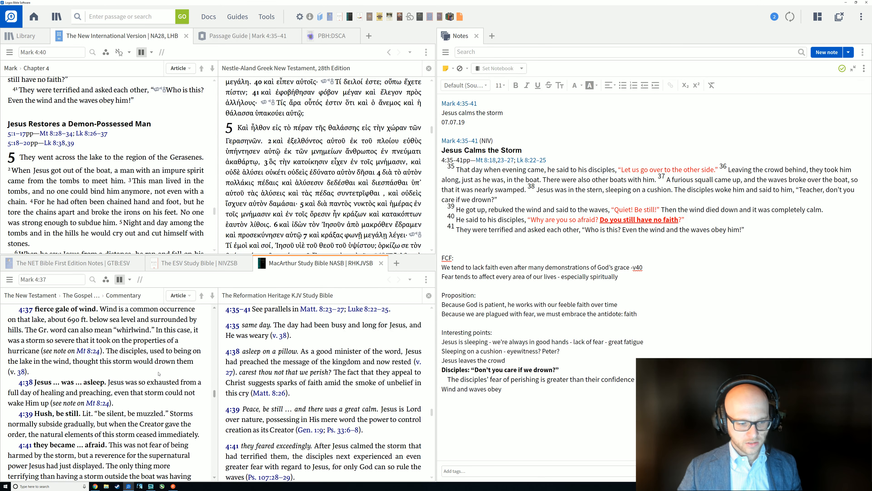
pyautogui.scroll(2, 158, 374)
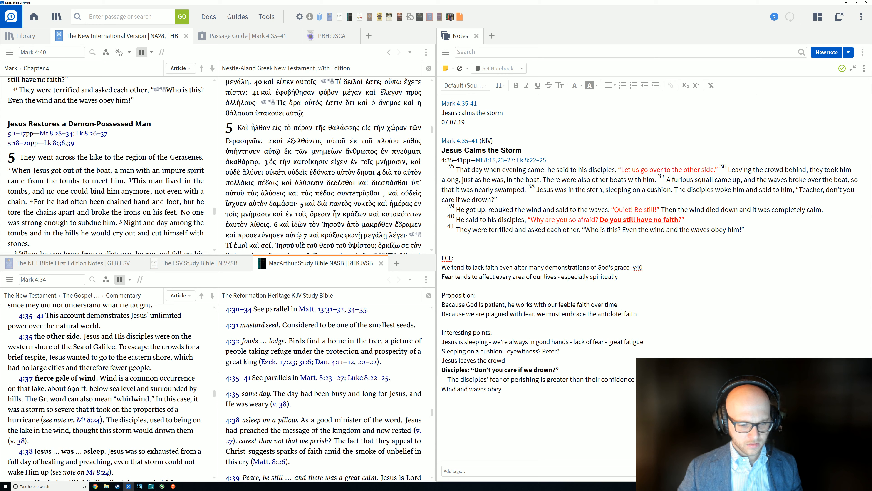
pyautogui.scroll(-1, 161, 370)
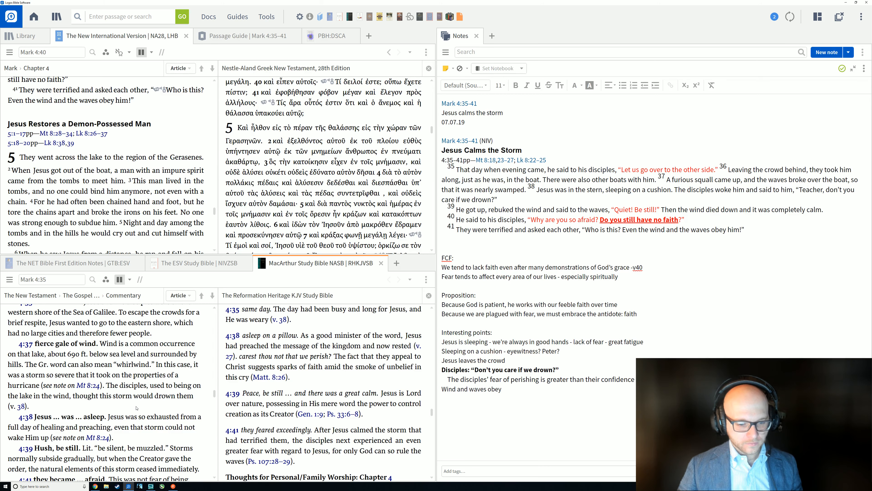
pyautogui.scroll(-3, 134, 412)
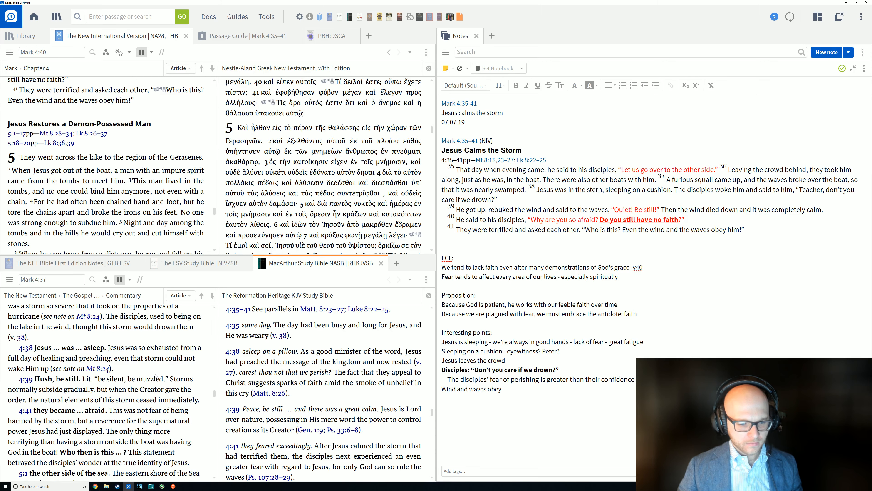
pyautogui.scroll(-1, 156, 376)
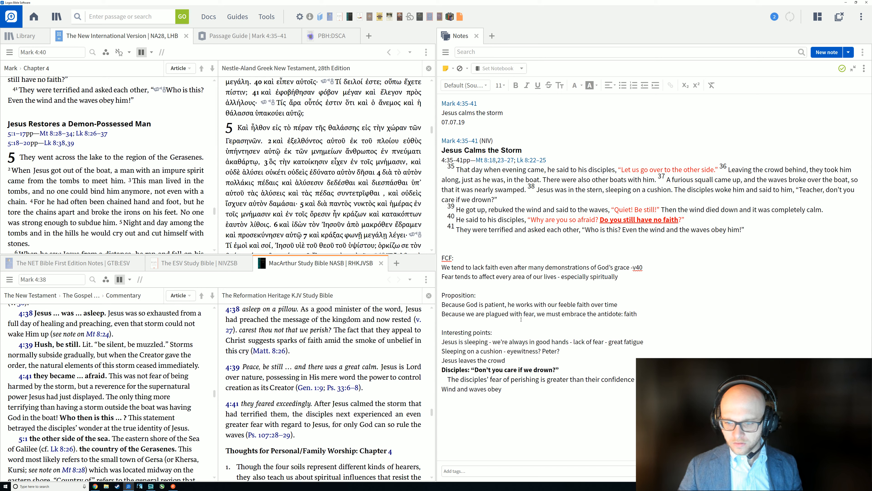
# Add the indented line "Great fatigue: how hard do we work for the kingdom?" directly under the point about Jesus sleeping.
pyautogui.click(655, 341)
pyautogui.press('Return')
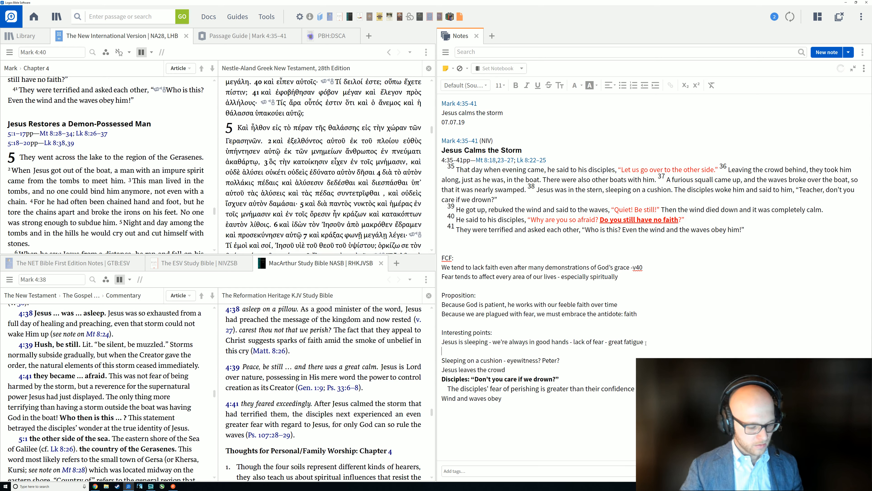
pyautogui.write('Great fa')
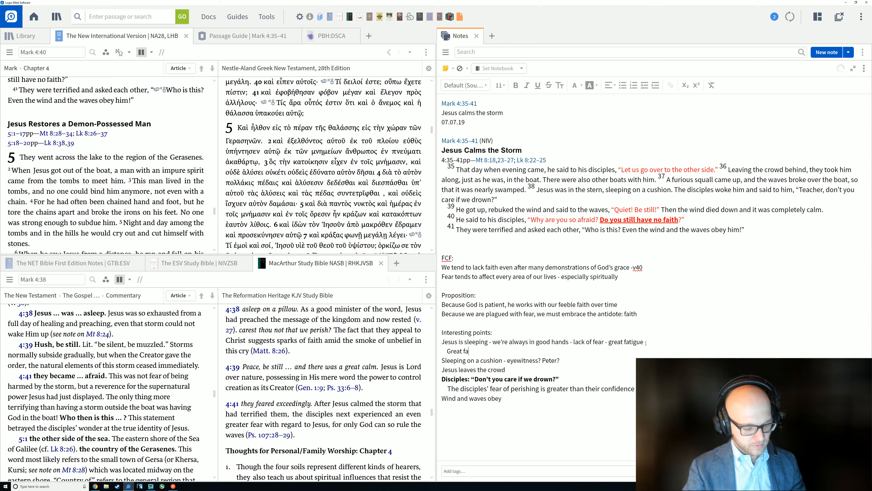
pyautogui.write('tigue: ')
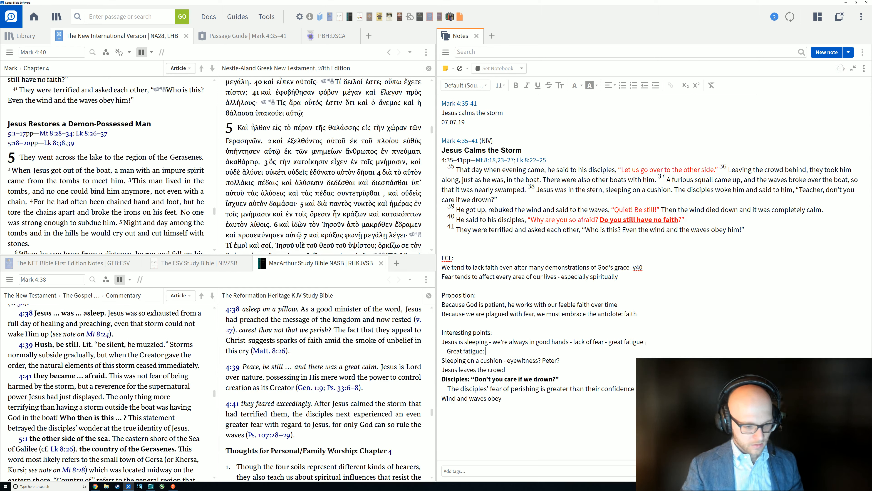
pyautogui.write('how hard do')
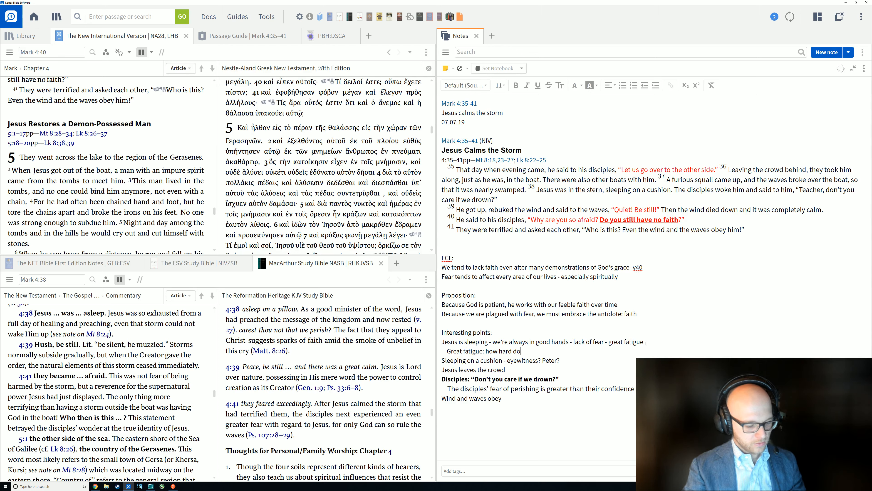
pyautogui.write(' we work for the ')
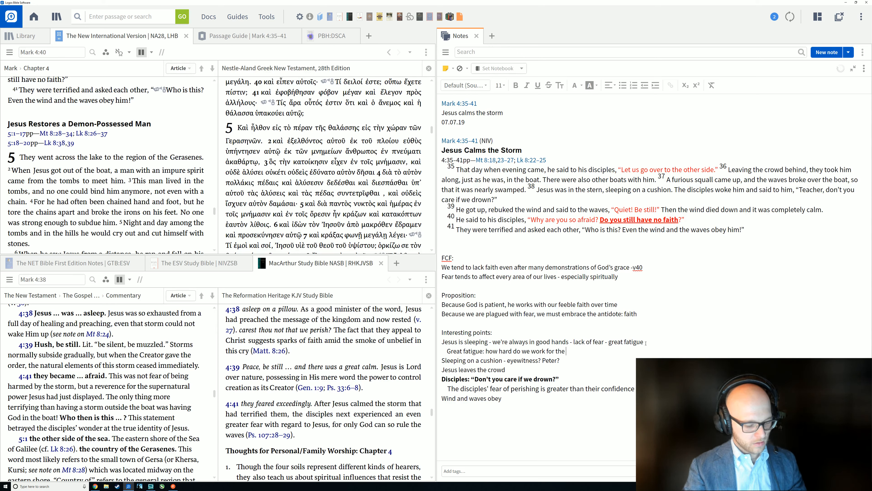
pyautogui.write('kingdom?')
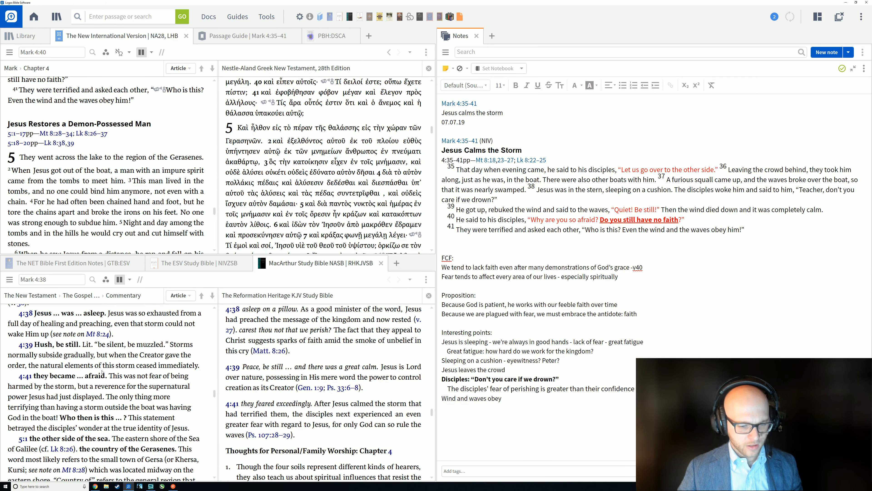
# Copy the MacArthur sentence on Mark 4:41 from "The only thing more terrifying" through "God in the boat!".
pyautogui.scroll(-1, 102, 372)
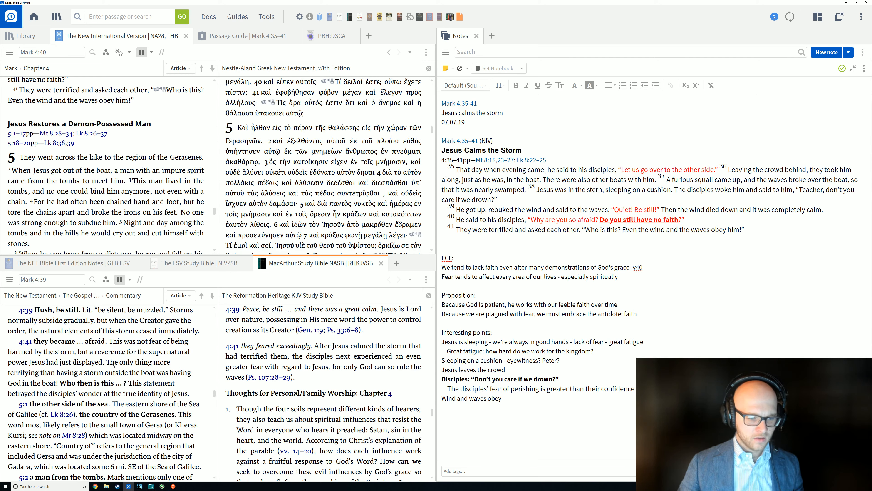
pyautogui.moveTo(106, 362); pyautogui.dragTo(73, 387)
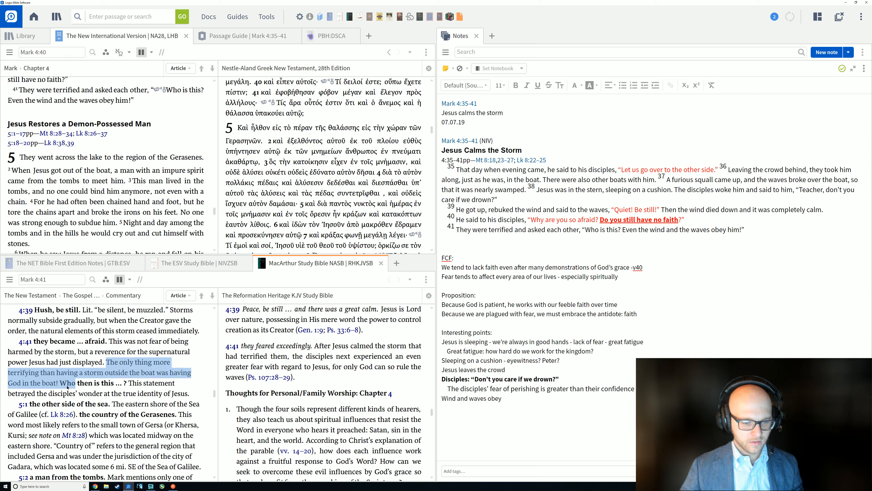
pyautogui.moveTo(60, 383); pyautogui.dragTo(71, 382)
pyautogui.hotkey('ctrl', 'c')
# Add a "Macarthur SB:" heading at the end of the note and paste the copied quote about the storm outside the boat beneath it.
pyautogui.click(488, 427)
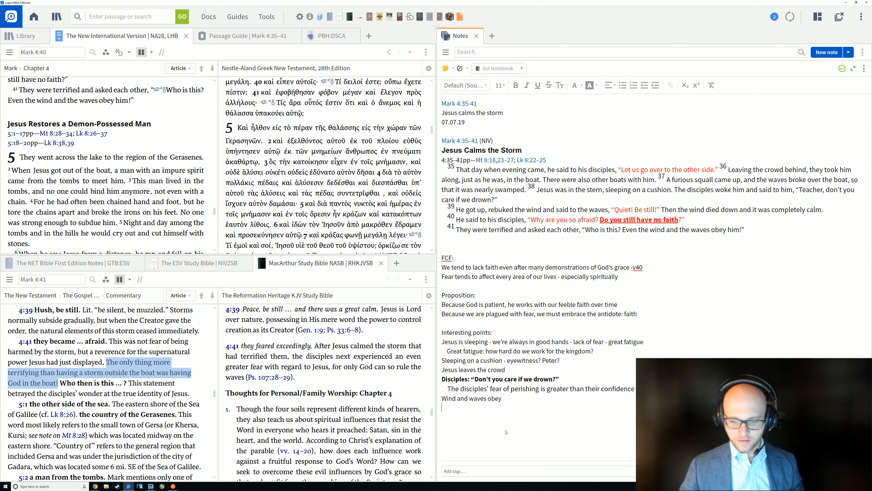
pyautogui.press('Return')
pyautogui.press('Return')
pyautogui.write('Maca')
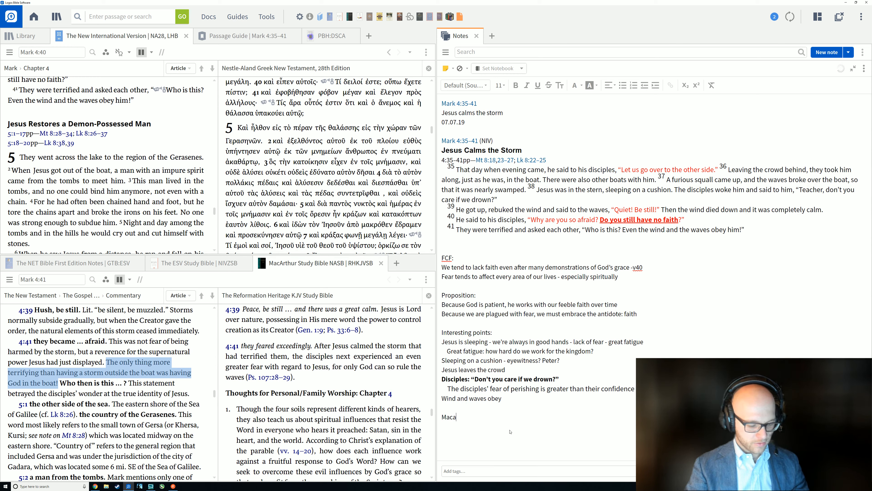
pyautogui.write('rthur SB')
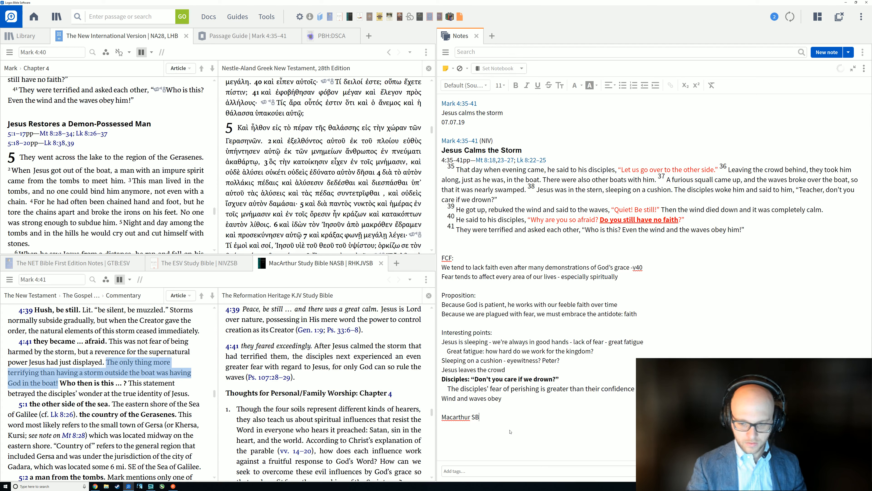
pyautogui.write(':')
pyautogui.press('Return')
pyautogui.hotkey('ctrl', 'v')
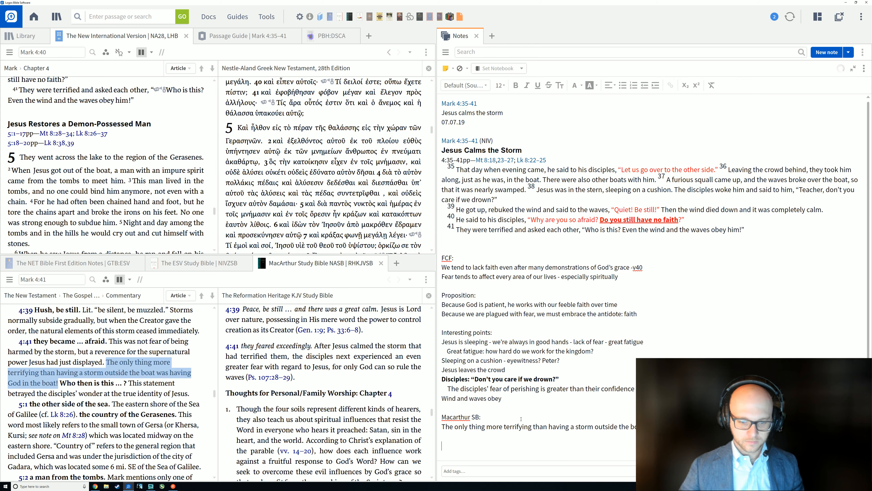
# Read the Reformation Heritage notes on Mark 4:35–41 and add "Calms the storm - indications of godhead and creatorhood" below the note's cushion point.
pyautogui.scroll(1, 242, 397)
pyautogui.scroll(2, 242, 397)
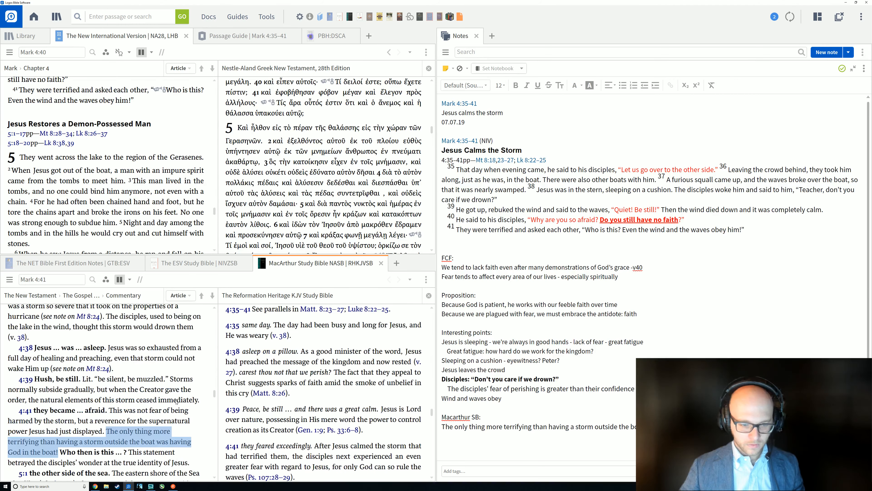
pyautogui.scroll(1, 278, 389)
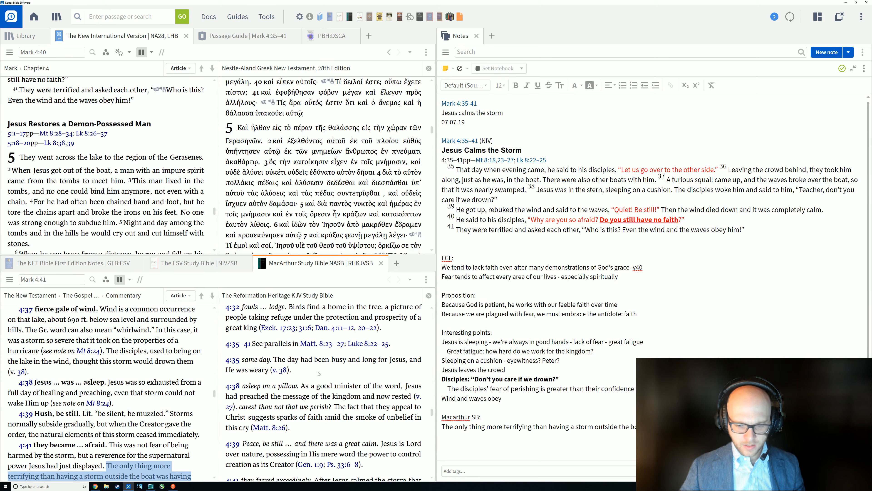
pyautogui.scroll(-1, 323, 376)
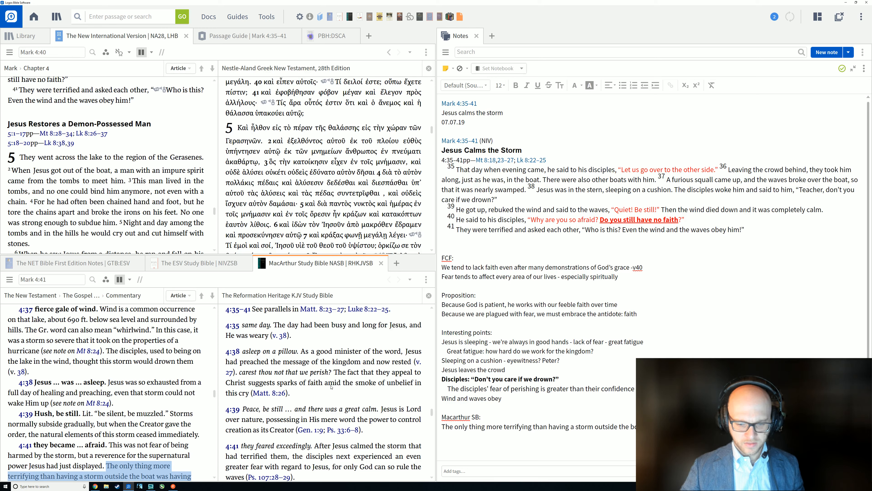
pyautogui.scroll(-1, 333, 387)
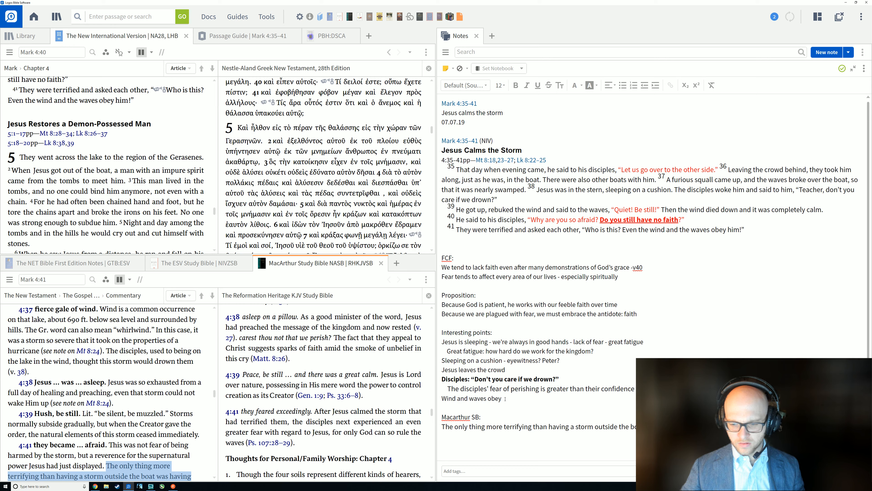
pyautogui.click(563, 360)
pyautogui.press('Return')
pyautogui.write('Calms the storm')
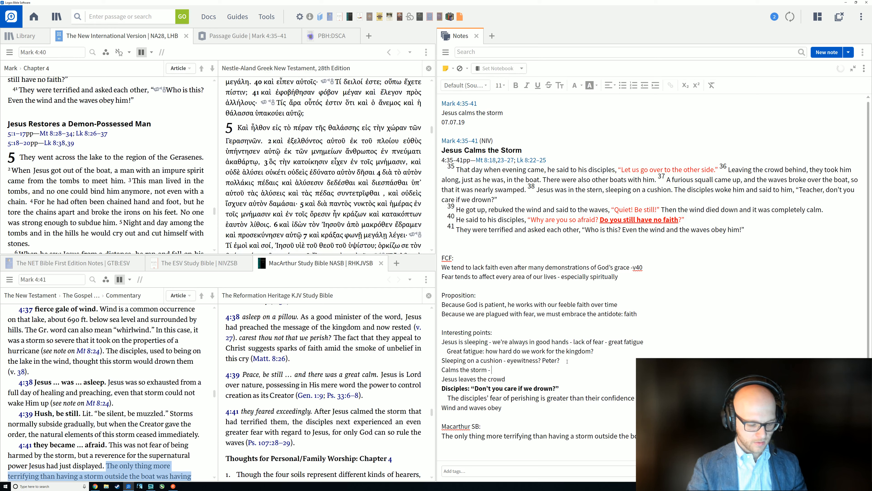
pyautogui.write(' - indications')
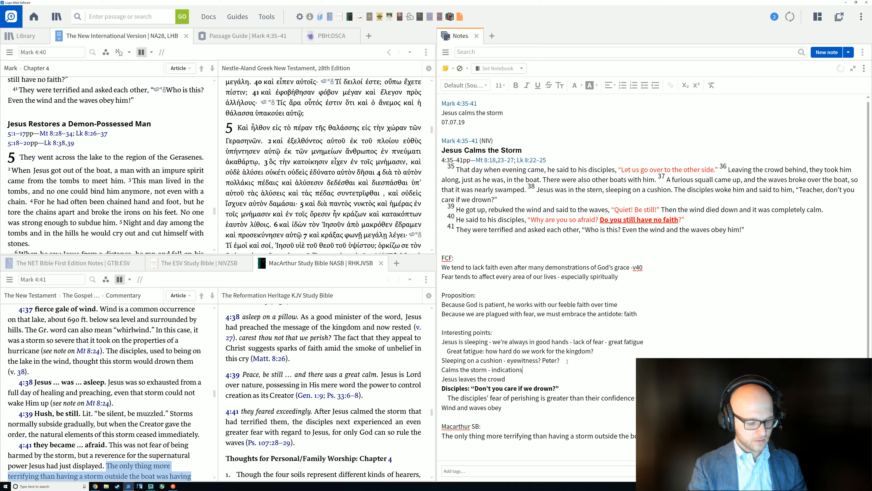
pyautogui.write(' of godhead ')
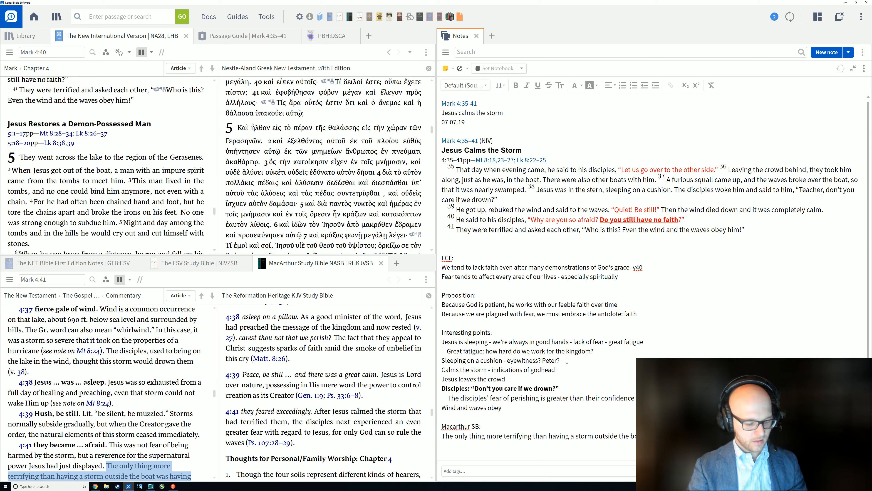
pyautogui.write('and creatorhood')
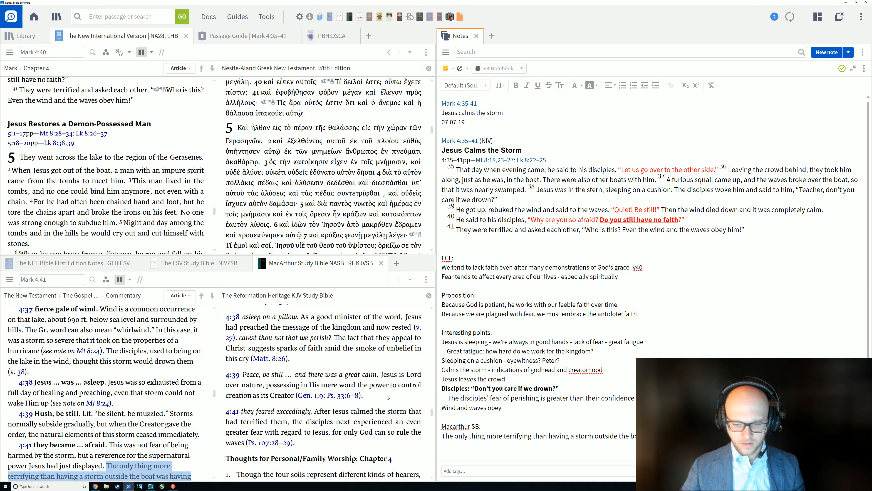
# Read the Reformation Heritage note on Mark 4:41 and review the cross references for Mark 4:35–41 in the Passage Guide.
pyautogui.scroll(-1, 388, 396)
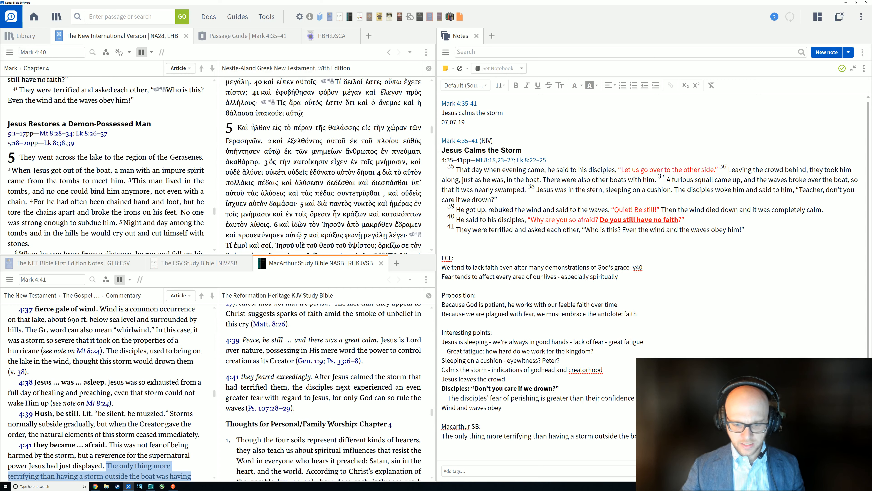
pyautogui.scroll(-1, 349, 390)
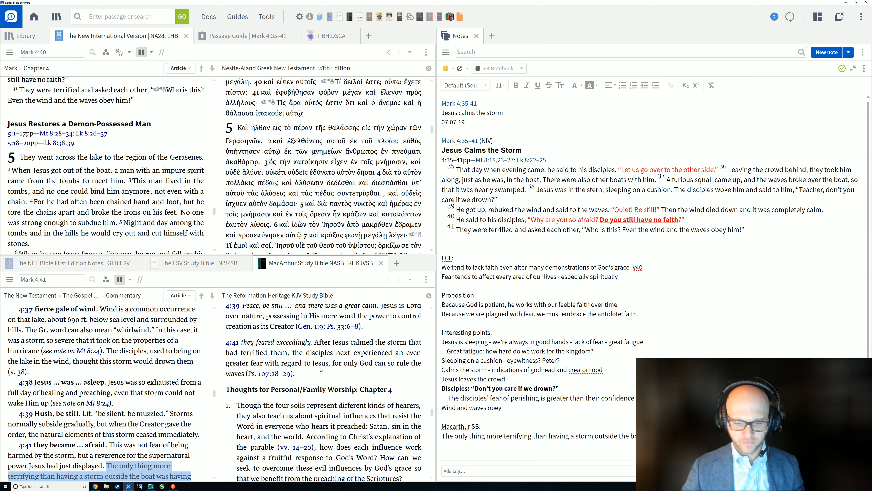
pyautogui.scroll(-1, 328, 378)
pyautogui.scroll(1, 329, 383)
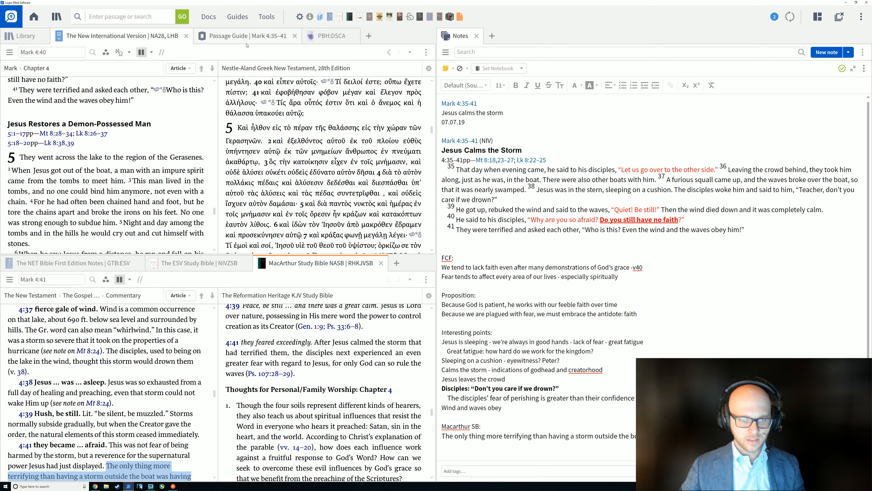
pyautogui.click(202, 36)
pyautogui.scroll(-3, 76, 213)
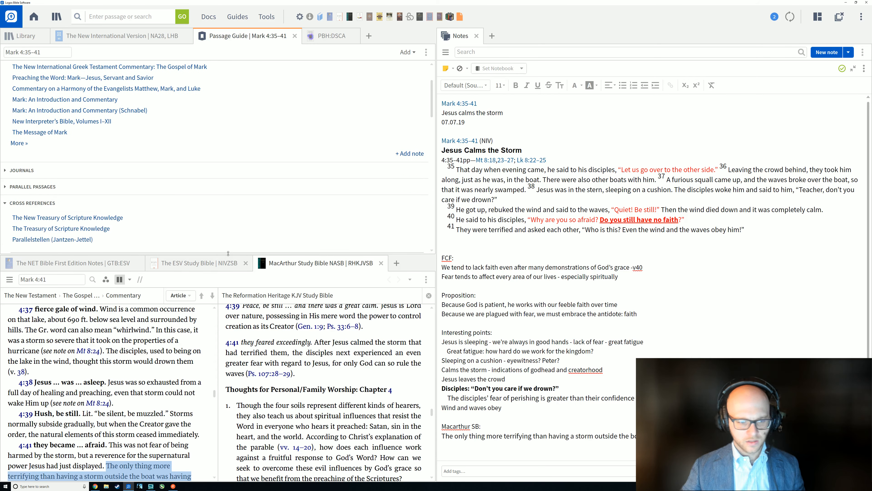
pyautogui.scroll(-2, 117, 207)
pyautogui.scroll(-6, 117, 207)
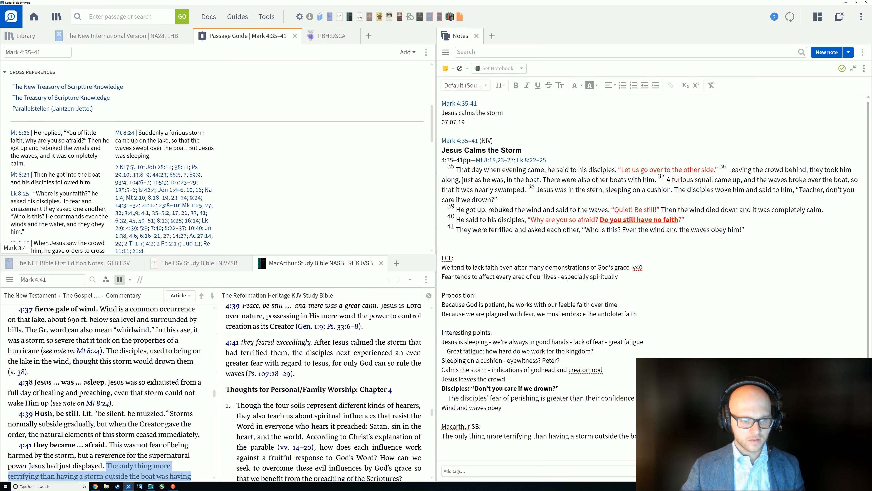
pyautogui.scroll(1, 141, 214)
pyautogui.scroll(-1, 151, 218)
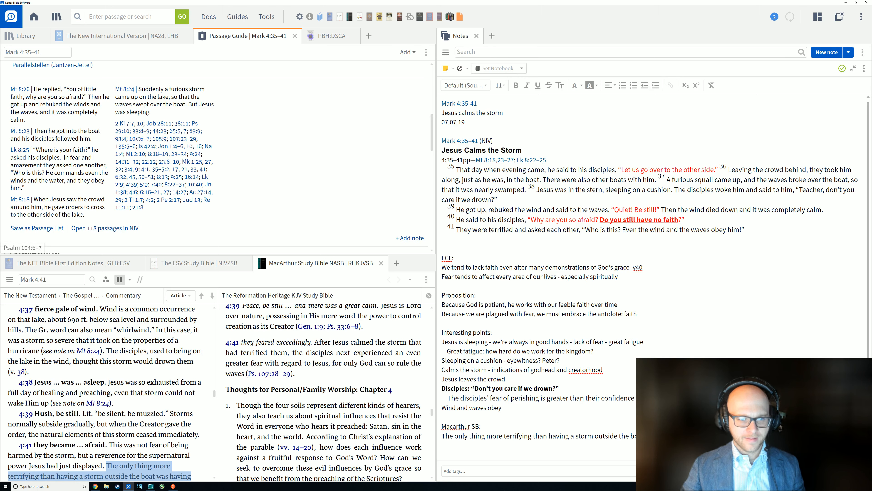
pyautogui.moveTo(129, 126)
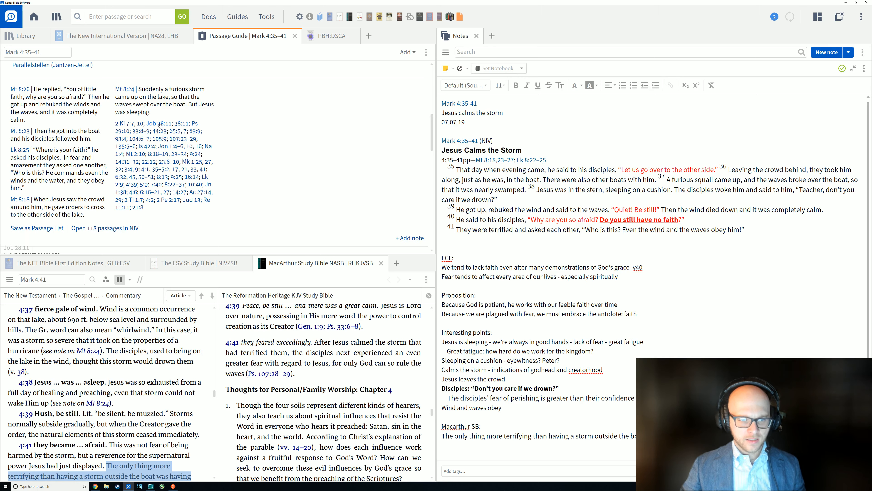
pyautogui.moveTo(160, 126)
pyautogui.moveTo(184, 127)
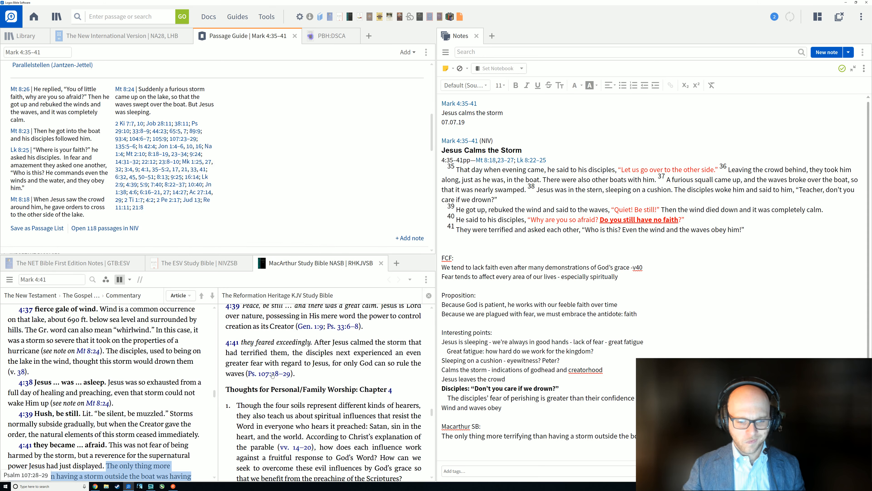
# Copy the Ps. 107:28–29 reference from the Reformation Heritage note on Mark 4:41 and paste it under a new "Cross-references:" heading at the note's end.
pyautogui.moveTo(271, 376)
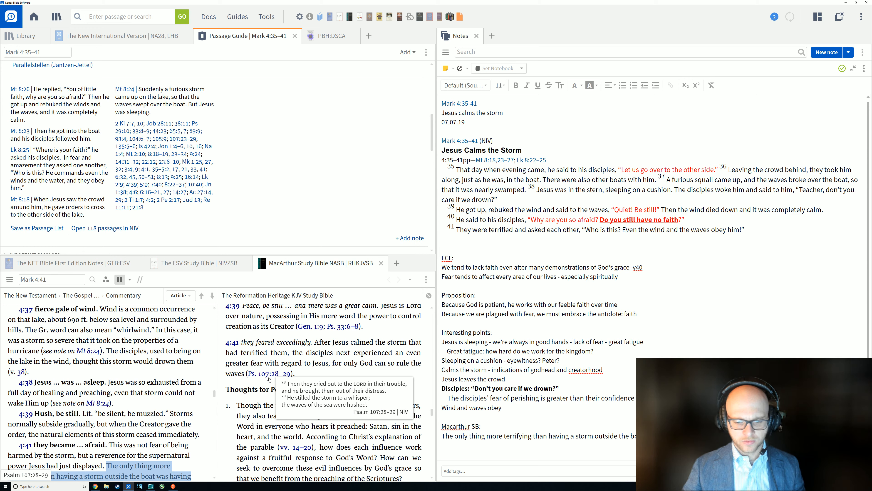
pyautogui.rightClick(269, 378)
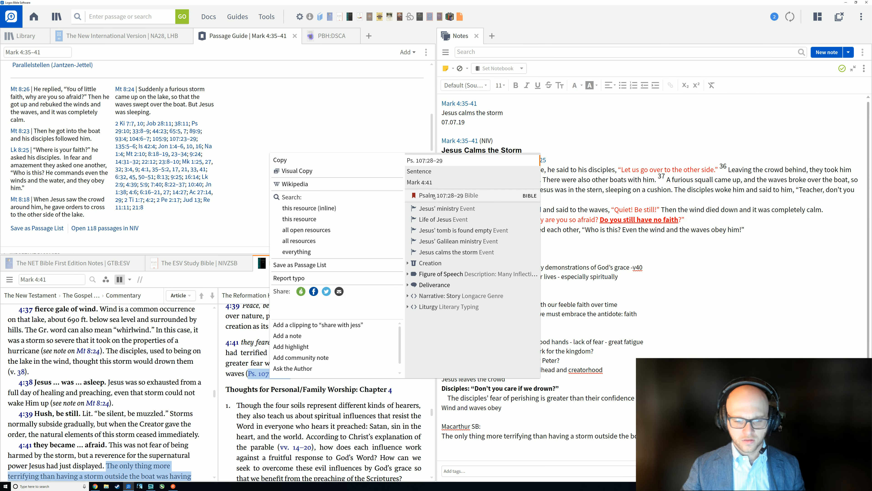
pyautogui.click(280, 160)
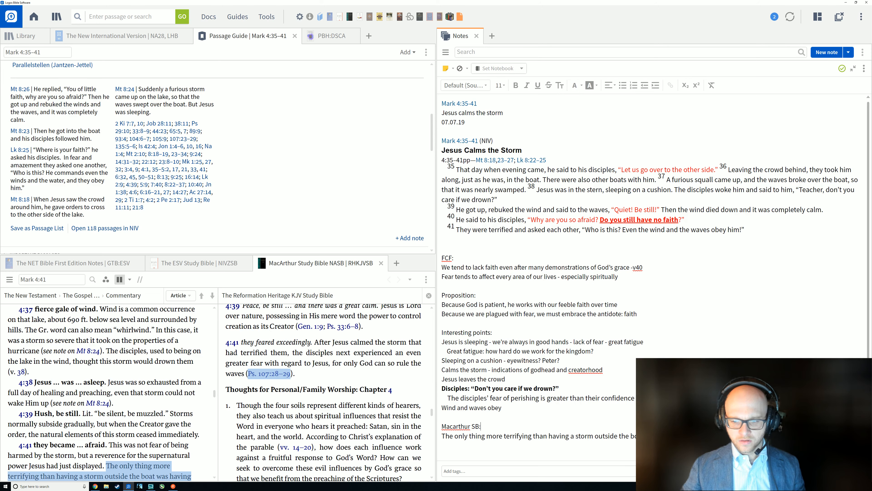
pyautogui.scroll(-1, 496, 419)
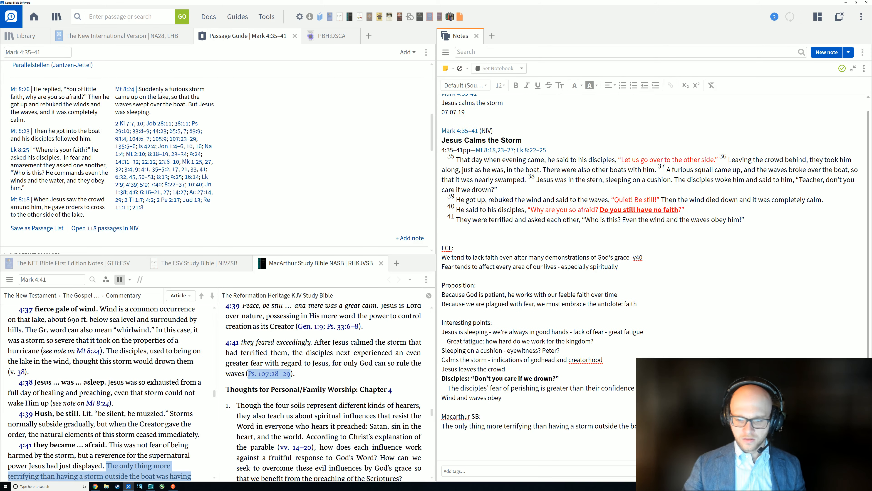
pyautogui.press('Return')
pyautogui.write('Cross')
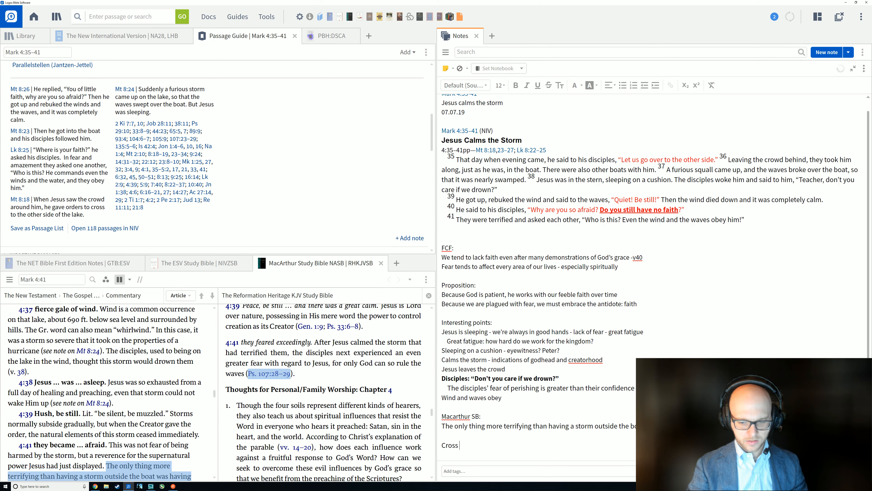
pyautogui.write('-referencesL:')
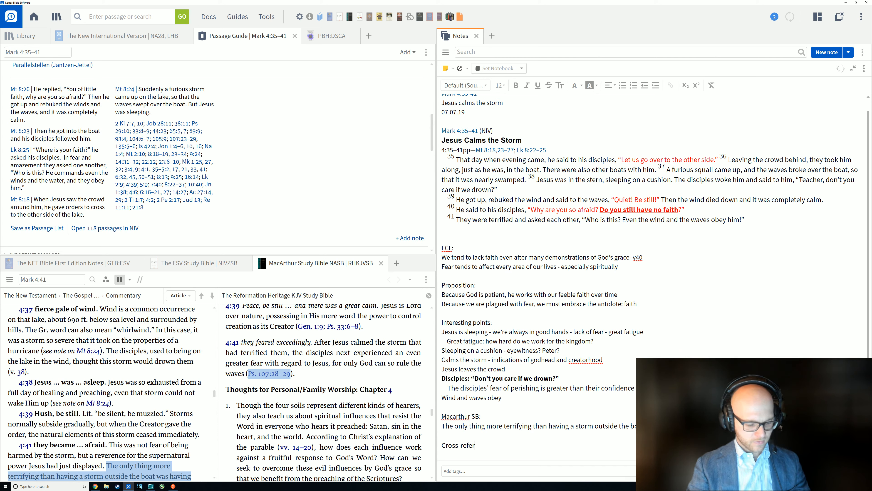
pyautogui.press('BackSpace')
pyautogui.press('BackSpace')
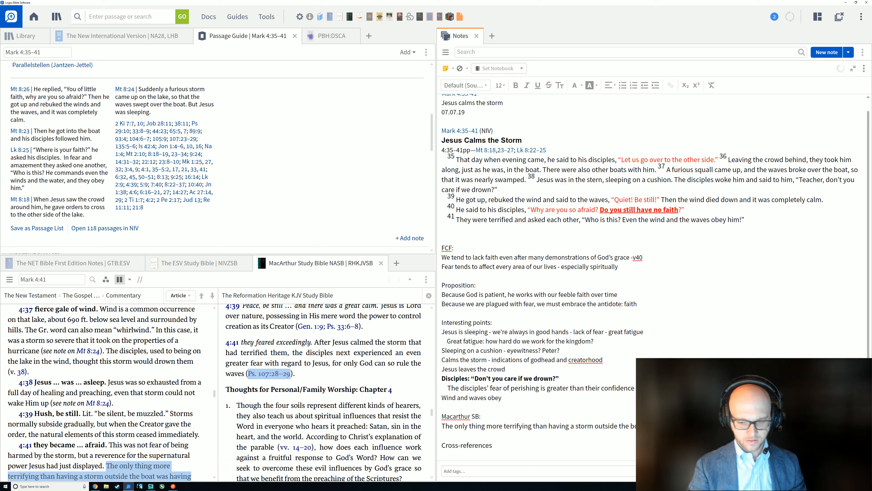
pyautogui.write(':')
pyautogui.press('Return')
pyautogui.write('Ps. 107:28–29')
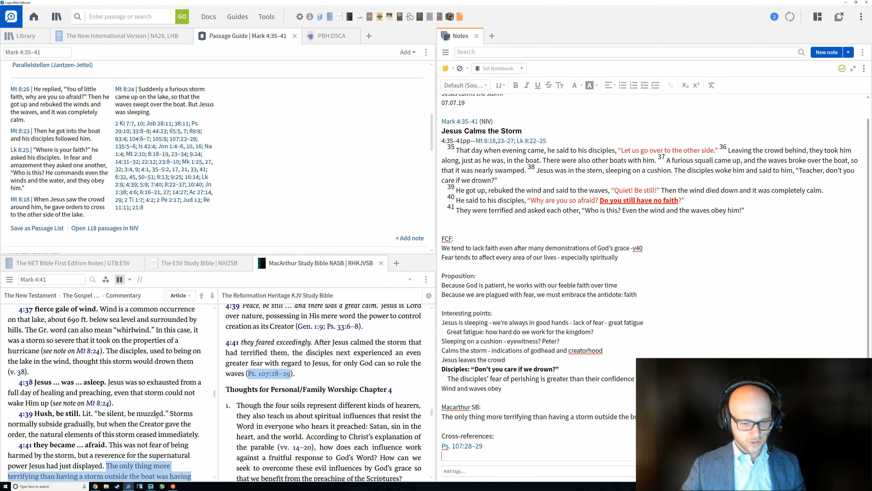
# Examine the ESV Study Bible and NIV Zondervan Study Bible notes on Mark 4:35–41 for further sermon material.
pyautogui.click(193, 263)
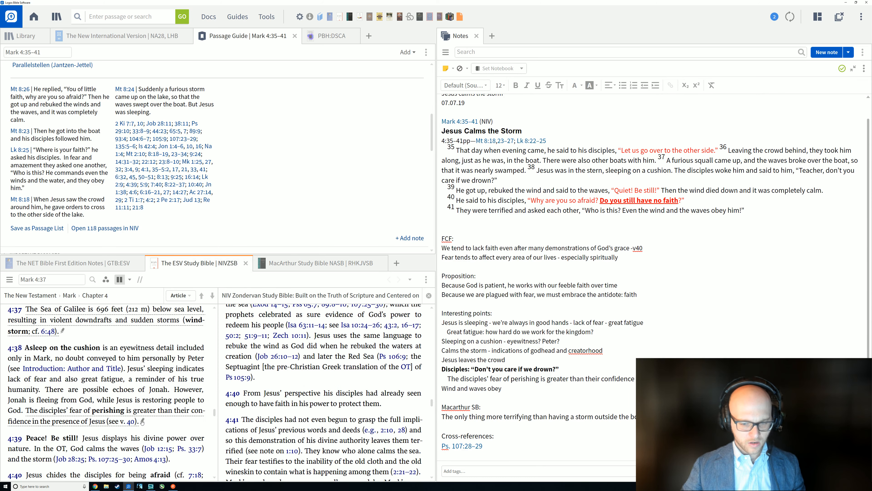
pyautogui.scroll(2, 144, 425)
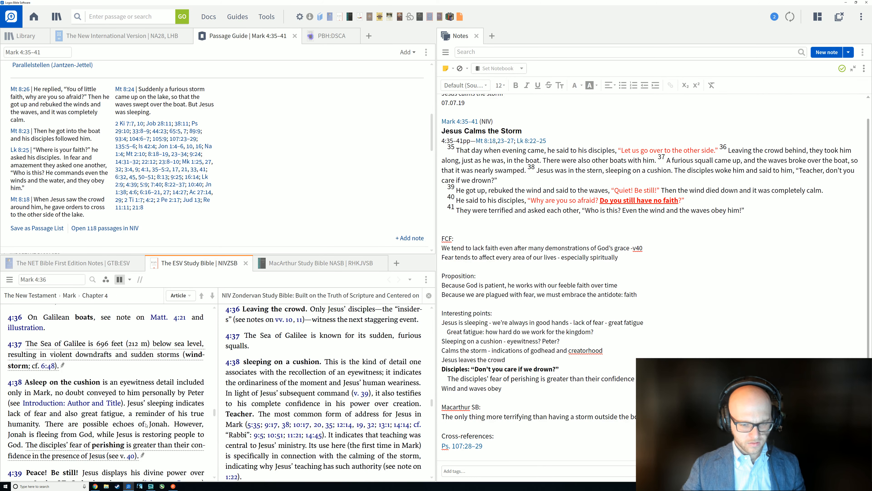
pyautogui.scroll(2, 146, 425)
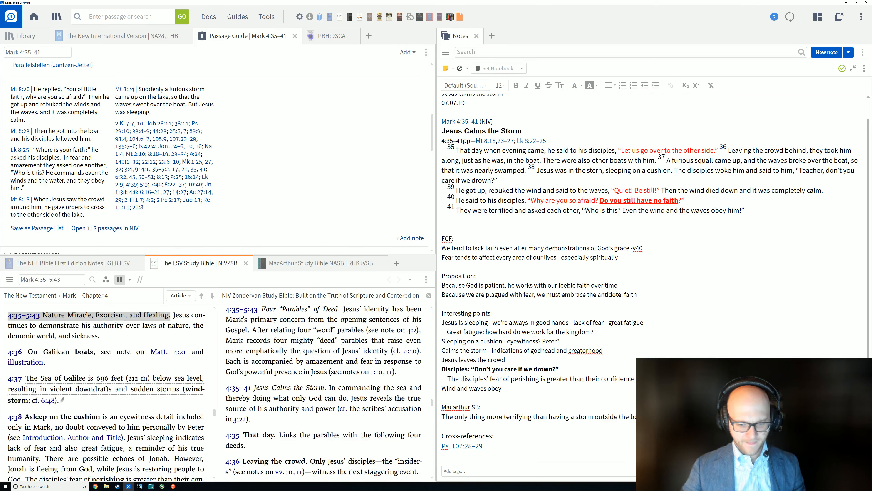
pyautogui.scroll(2, 183, 423)
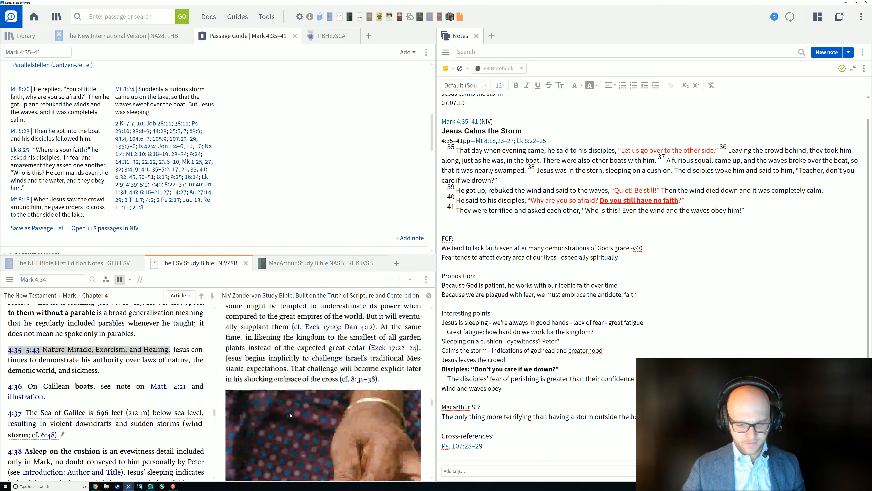
pyautogui.scroll(-3, 288, 418)
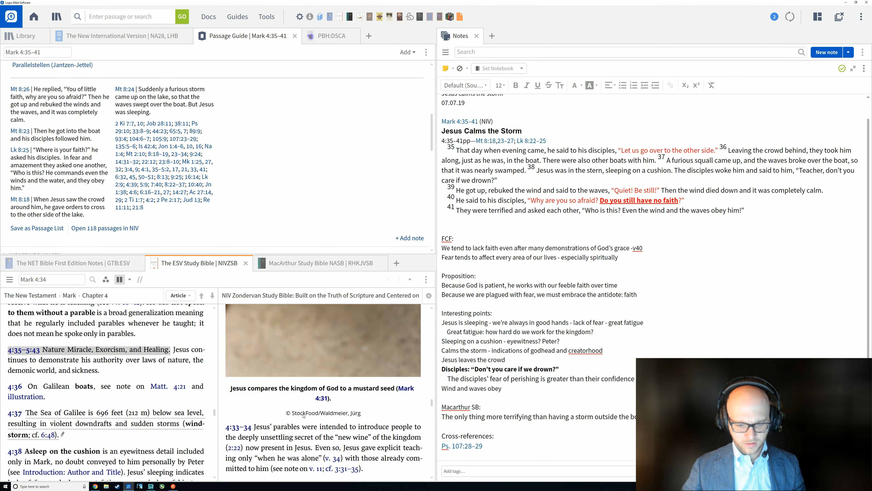
pyautogui.scroll(3, 316, 415)
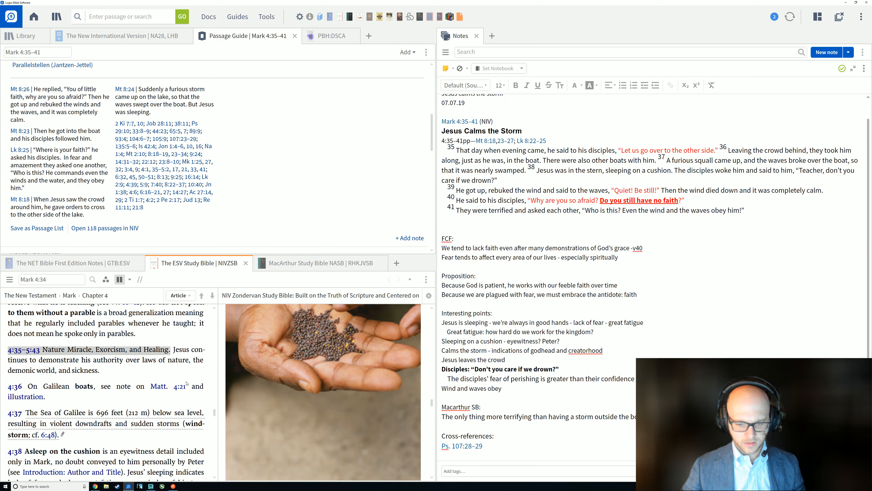
pyautogui.scroll(-2, 187, 384)
pyautogui.scroll(-2, 177, 404)
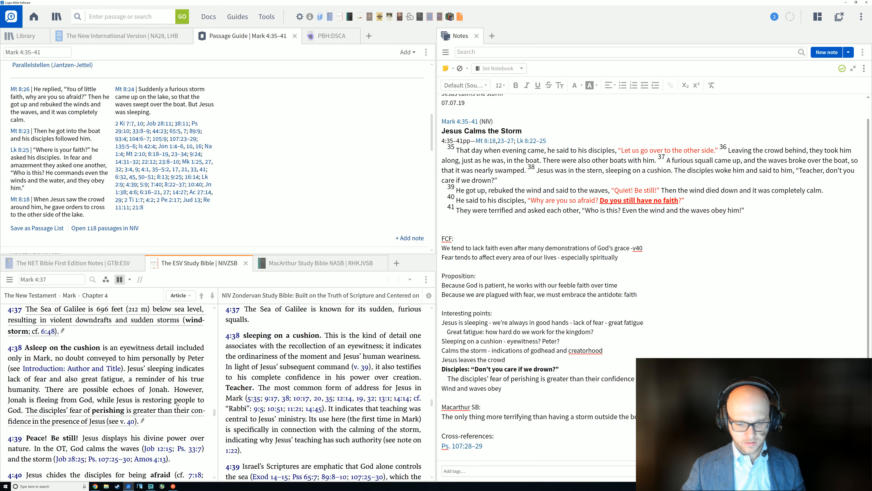
pyautogui.scroll(-2, 177, 404)
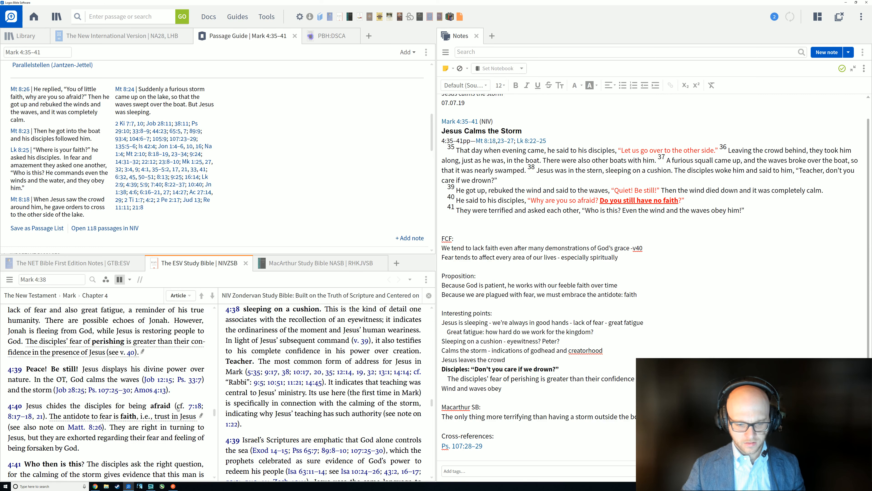
pyautogui.scroll(2, 264, 411)
pyautogui.scroll(1, 264, 411)
pyautogui.scroll(-2, 264, 411)
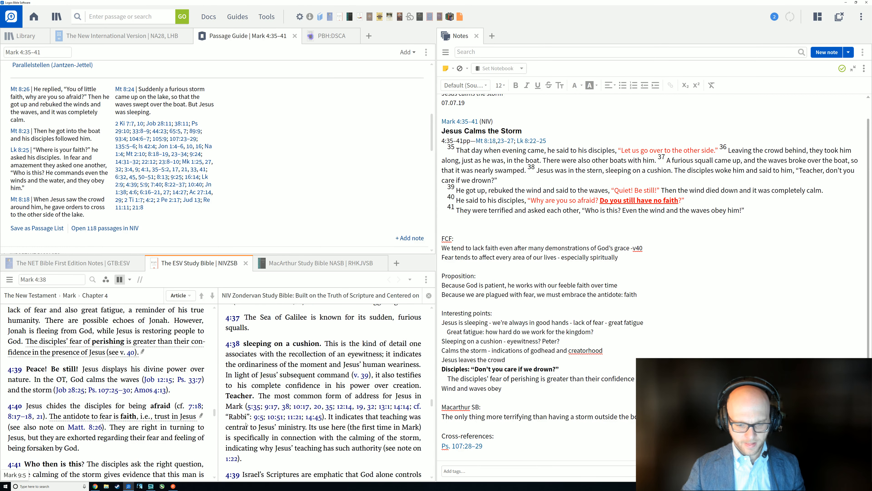
pyautogui.scroll(-2, 153, 426)
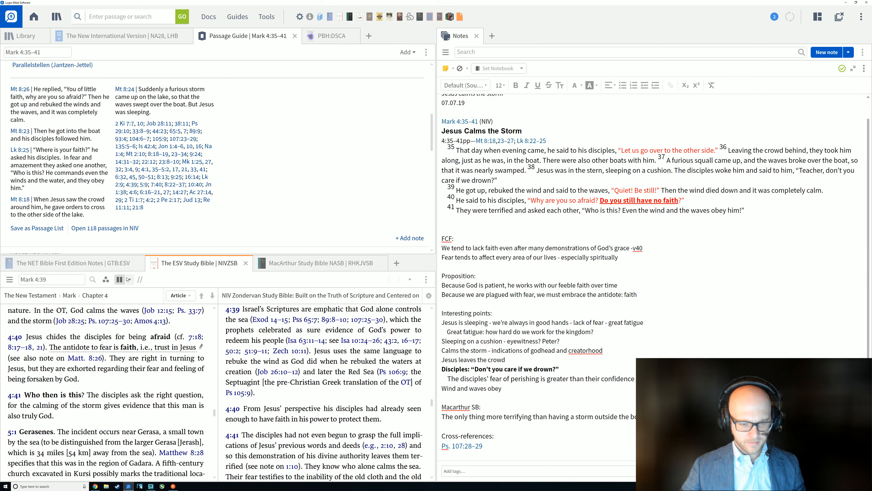
# Read the Gospel Transformation Bible commentary on Mark 4:35–5:43.
pyautogui.click(113, 264)
pyautogui.scroll(2, 293, 411)
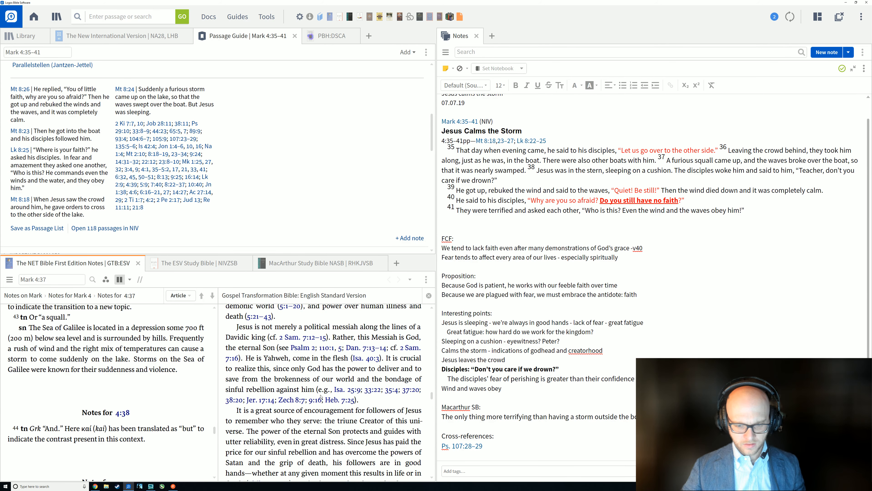
pyautogui.scroll(2, 321, 397)
pyautogui.scroll(-1, 322, 400)
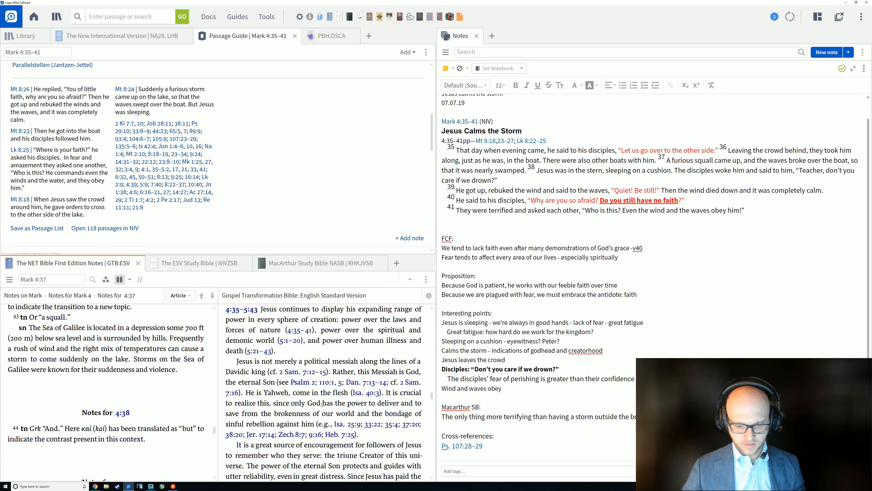
pyautogui.scroll(-4, 326, 402)
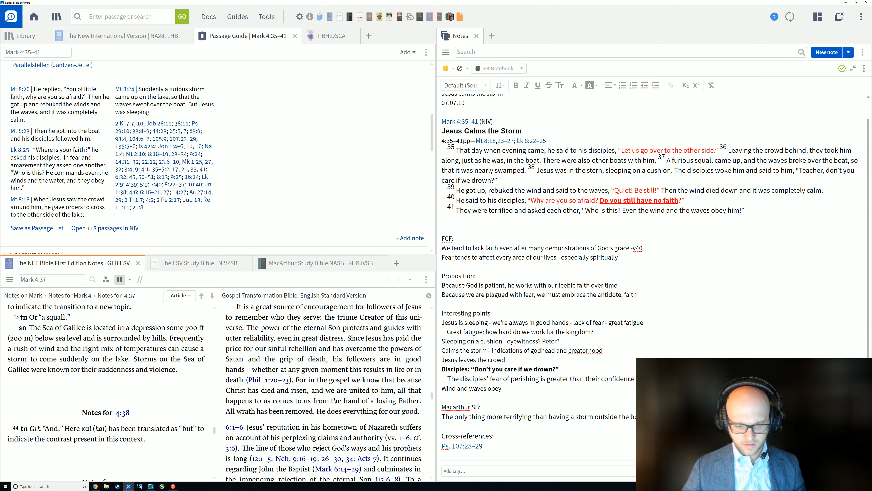
pyautogui.scroll(3, 335, 402)
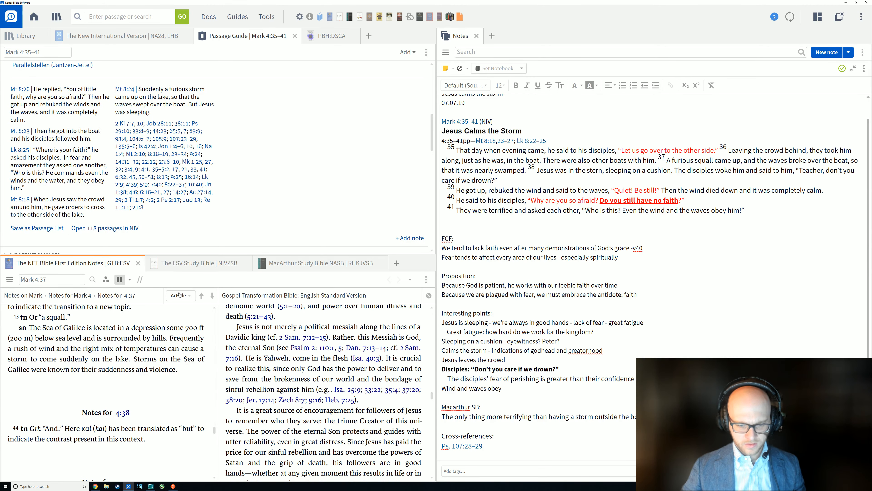
# Preview the Job 12:15 and Ps. 33:7 cross-references in the ESV Study Bible note on Mark 4:39.
pyautogui.click(188, 266)
pyautogui.scroll(3, 117, 390)
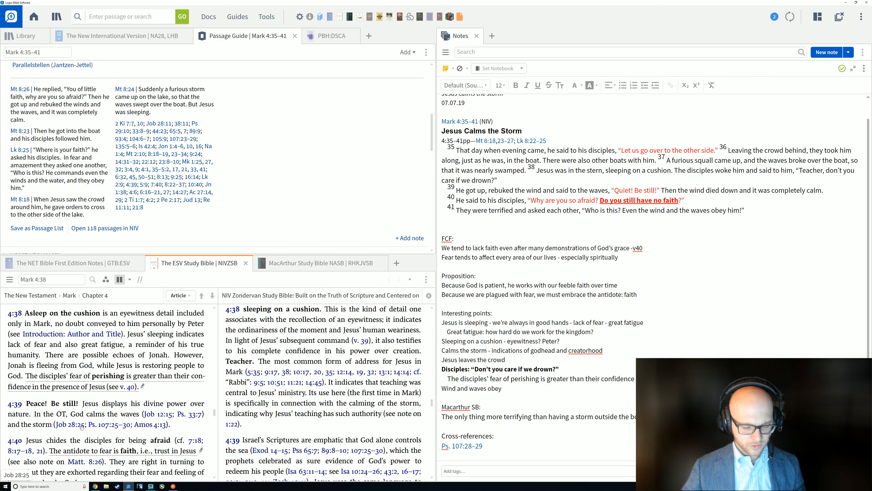
pyautogui.moveTo(82, 427)
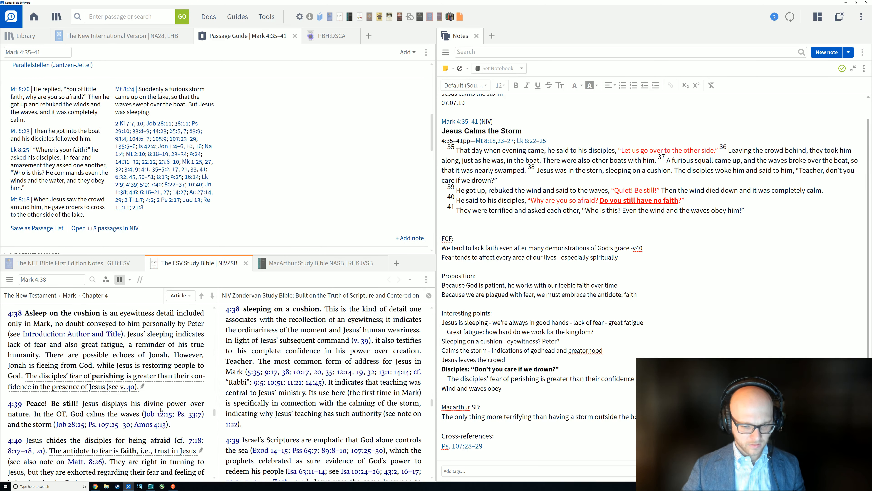
pyautogui.moveTo(161, 418)
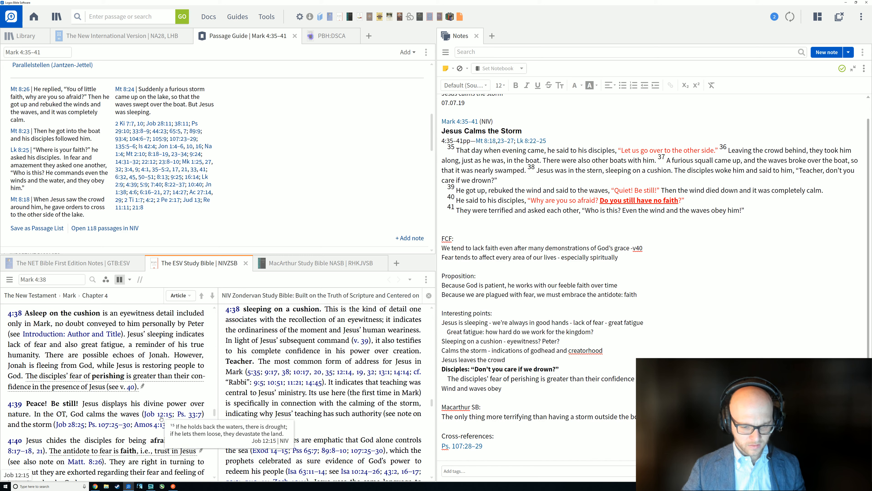
pyautogui.moveTo(192, 419)
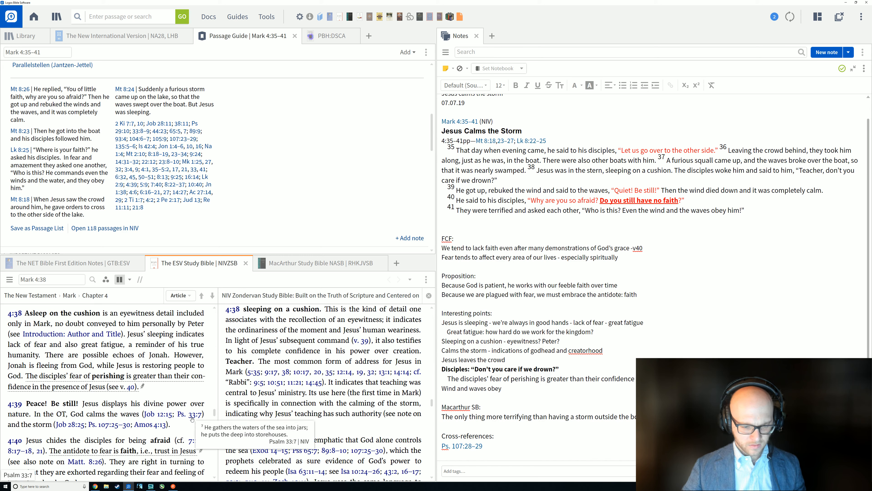
# Reread the ESV Study Bible notes around Mark 4:36–41 and compare them with the NIV Zondervan notes on the storm.
pyautogui.scroll(3, 193, 402)
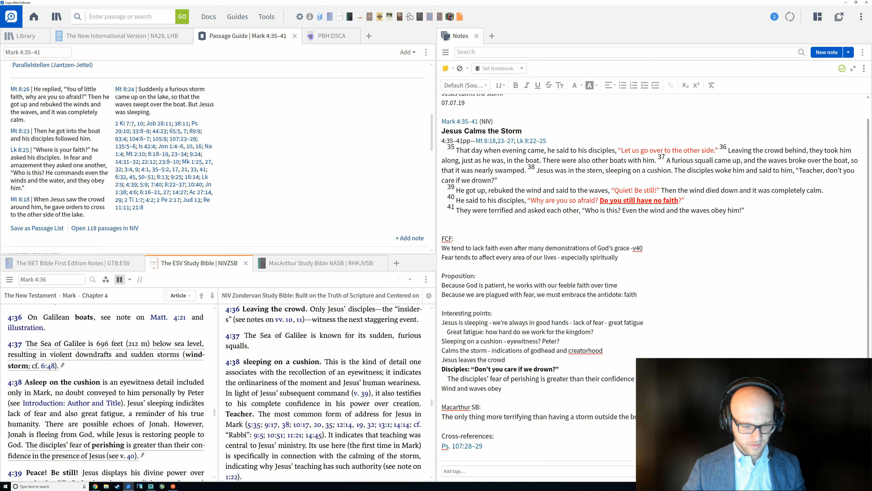
pyautogui.scroll(2, 192, 401)
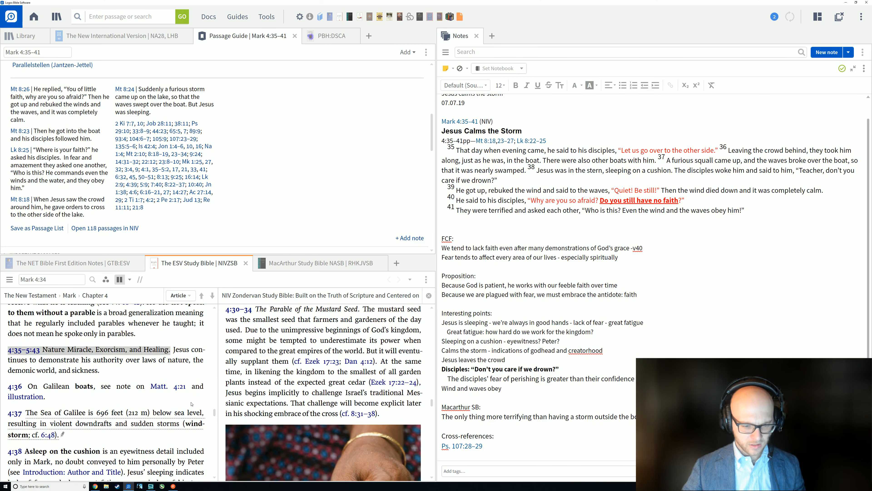
pyautogui.scroll(-5, 192, 403)
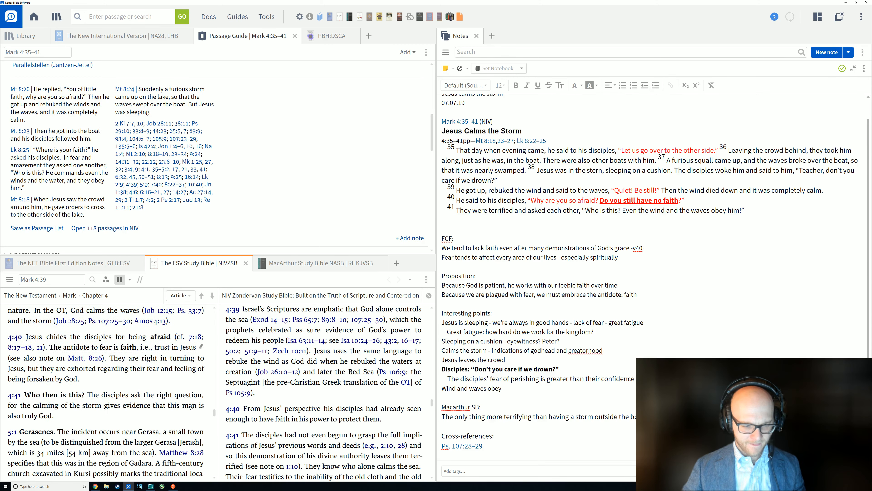
pyautogui.scroll(-2, 191, 407)
pyautogui.scroll(3, 191, 407)
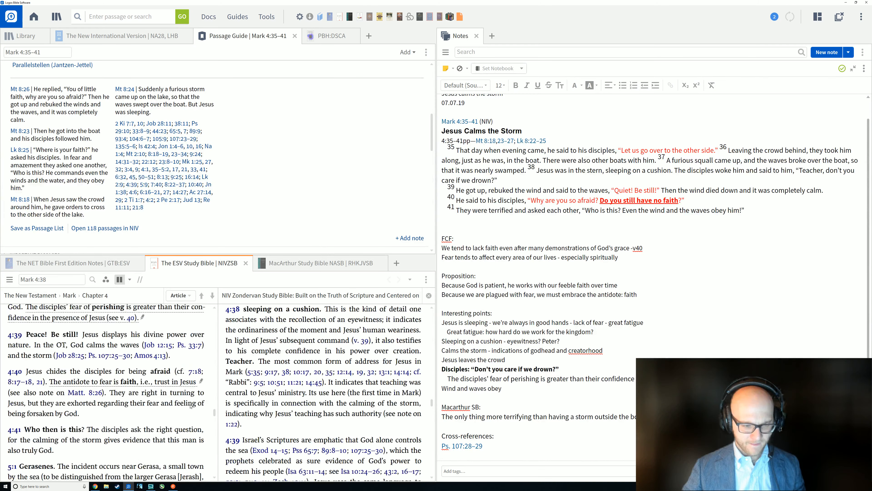
pyautogui.scroll(2, 191, 407)
pyautogui.scroll(-1, 298, 395)
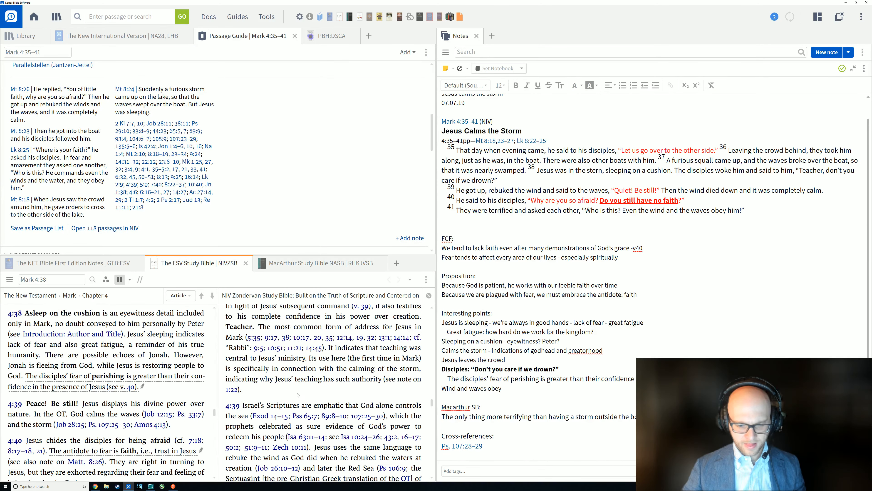
pyautogui.scroll(4, 298, 400)
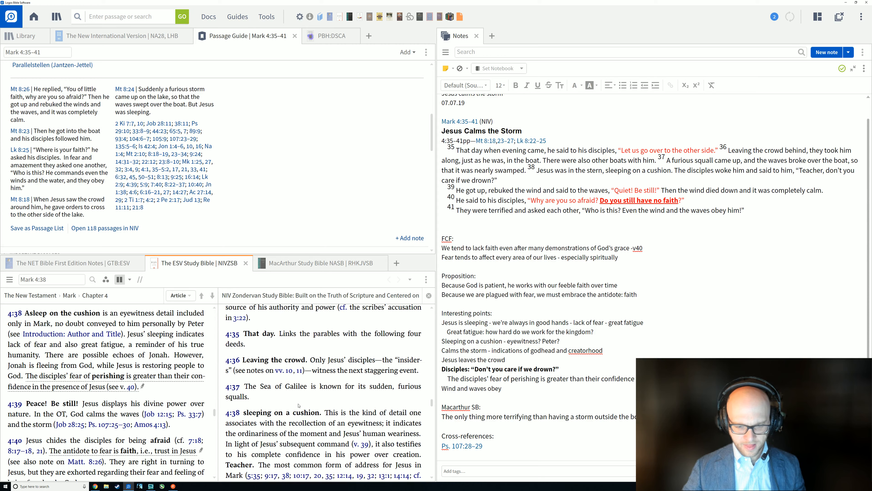
pyautogui.scroll(-5, 299, 406)
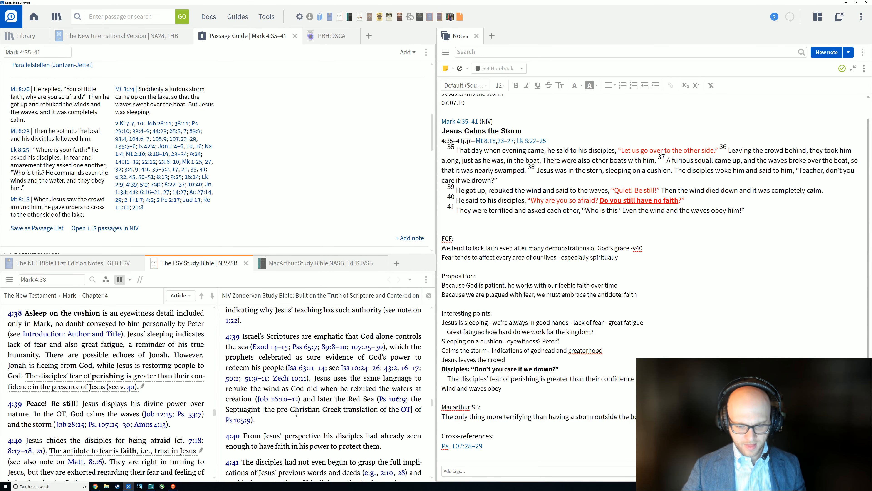
pyautogui.scroll(-1, 296, 415)
pyautogui.scroll(1, 297, 421)
# Copy the third family worship thought for Mark chapter 4, about the disciples not consulting Christ, from the Reformation Heritage KJV Study Bible.
pyautogui.click(321, 263)
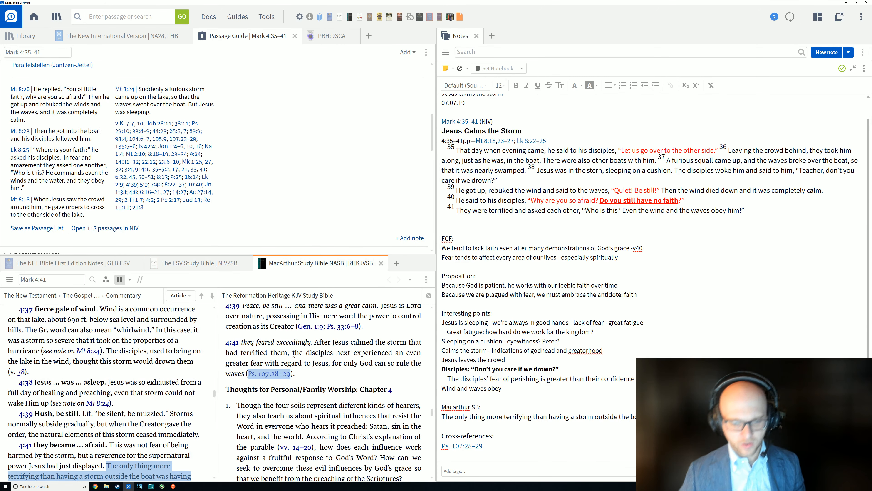
pyautogui.scroll(-3, 304, 351)
pyautogui.scroll(2, 320, 412)
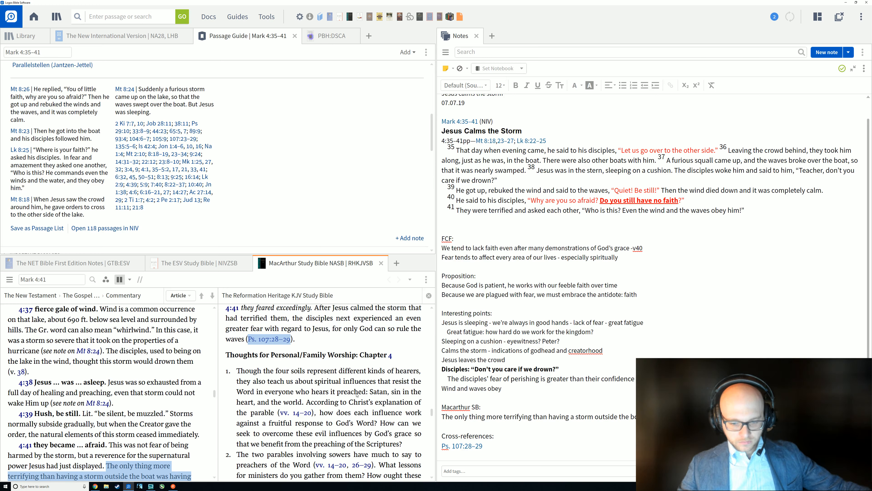
pyautogui.scroll(-2, 364, 374)
pyautogui.scroll(-2, 368, 387)
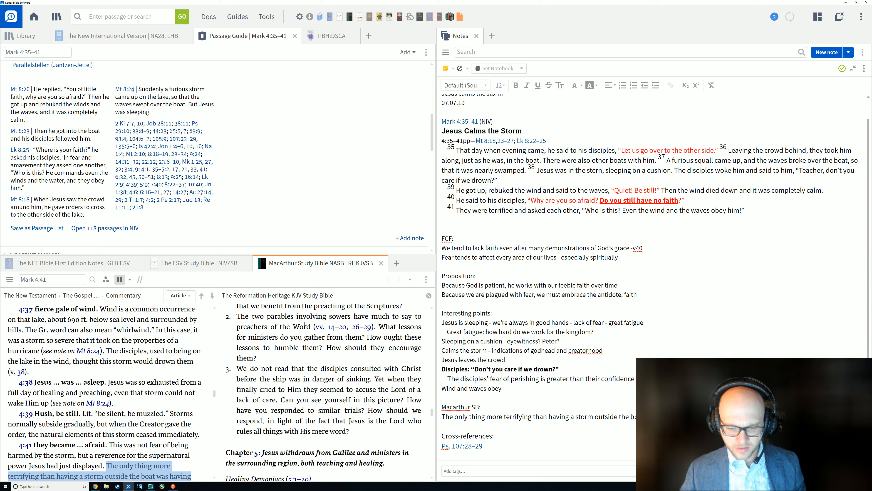
pyautogui.moveTo(234, 369)
pyautogui.mouseDown()
pyautogui.moveTo(326, 380)
pyautogui.moveTo(374, 430)
pyautogui.moveTo(275, 411)
pyautogui.moveTo(226, 376)
pyautogui.mouseUp()
pyautogui.hotkey('ctrl', 'c')
pyautogui.click(373, 432)
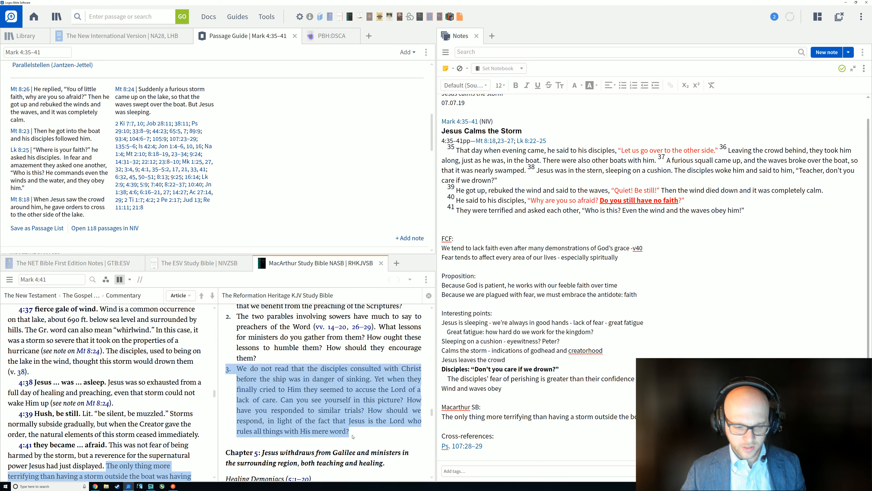
# Add a "Reformation Heritage SB:" heading in the note between the Macarthur quote and the cross-references.
pyautogui.click(522, 429)
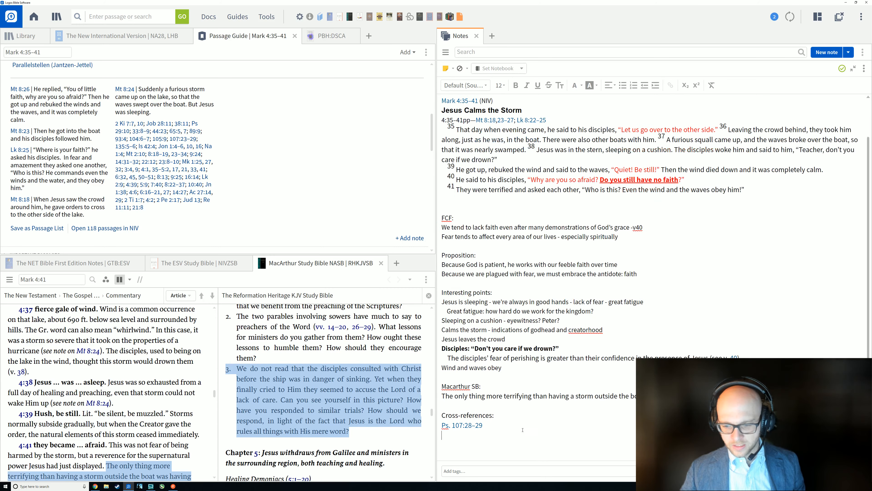
pyautogui.click(513, 403)
pyautogui.press('Return')
pyautogui.press('Return')
pyautogui.press('Up')
pyautogui.write('Reformation Heritas')
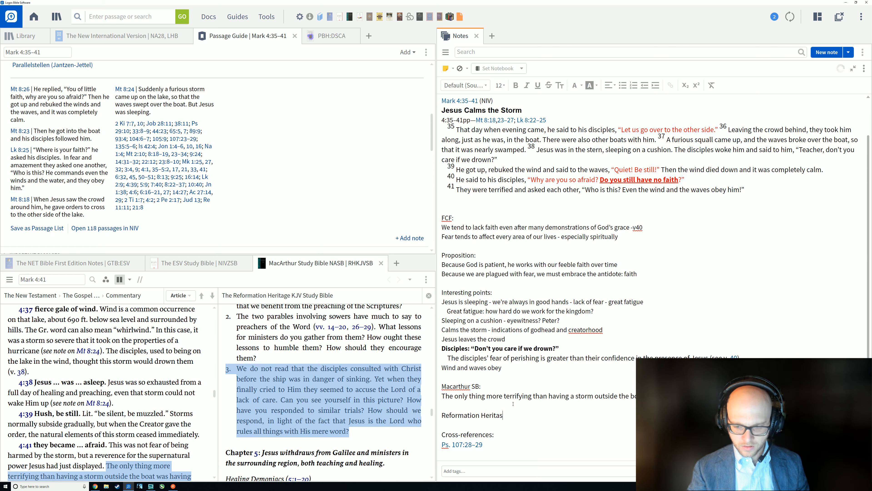
pyautogui.press('BackSpace')
pyautogui.write('ge SB:')
pyautogui.press('Return')
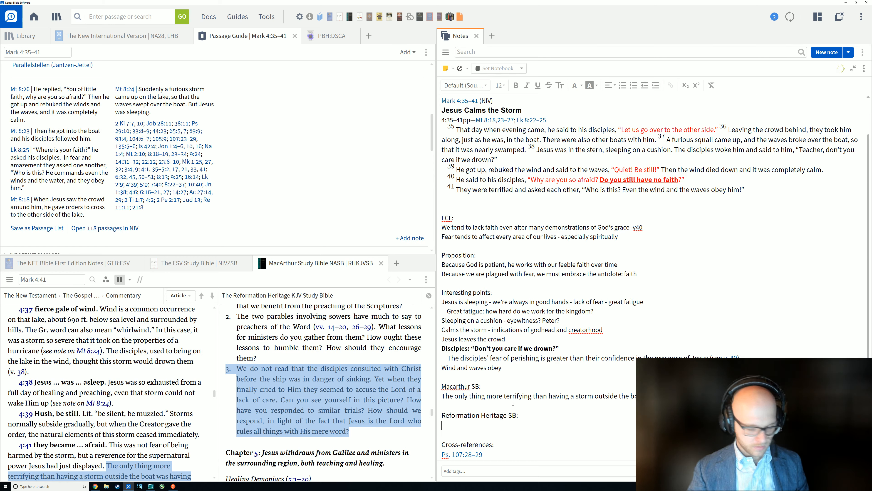
# Paste the copied worship thought beneath the "Reformation Heritage SB:" heading and remove its leading "3." numbering.
pyautogui.hotkey('ctrl', 'v')
pyautogui.scroll(-1, 517, 432)
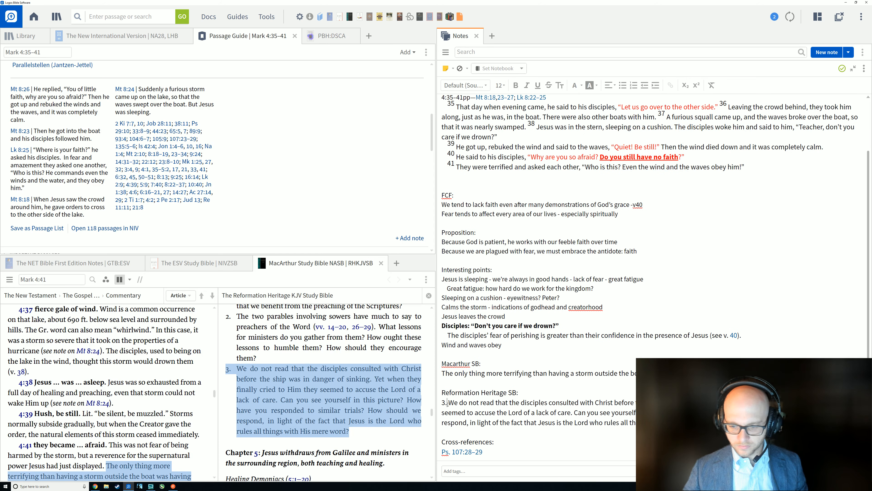
pyautogui.click(448, 403)
pyautogui.press('BackSpace')
pyautogui.press('BackSpace')
pyautogui.press('BackSpace')
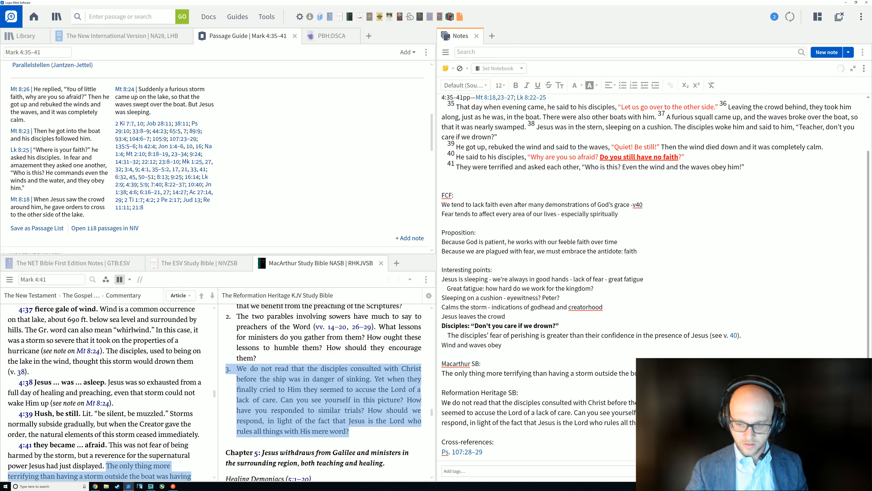
# Highlight the opening characters "We do no" of the Reformation Heritage quote with a purple background.
pyautogui.hotkey('shift', 'Left')
pyautogui.hotkey('shift', 'Right')
pyautogui.hotkey('shift', 'Right')
pyautogui.hotkey('shift', 'Right')
pyautogui.hotkey('shift', 'Right')
pyautogui.hotkey('shift', 'Right')
pyautogui.hotkey('shift', 'Right')
pyautogui.hotkey('shift', 'Right')
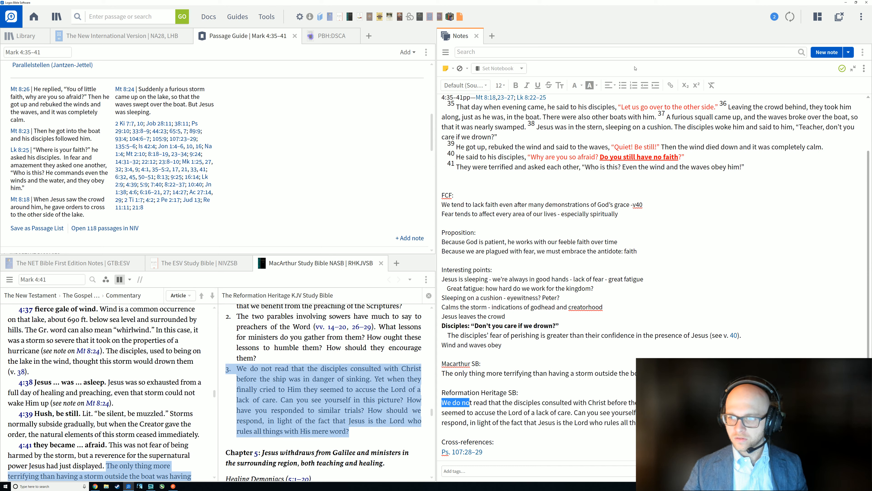
pyautogui.click(596, 85)
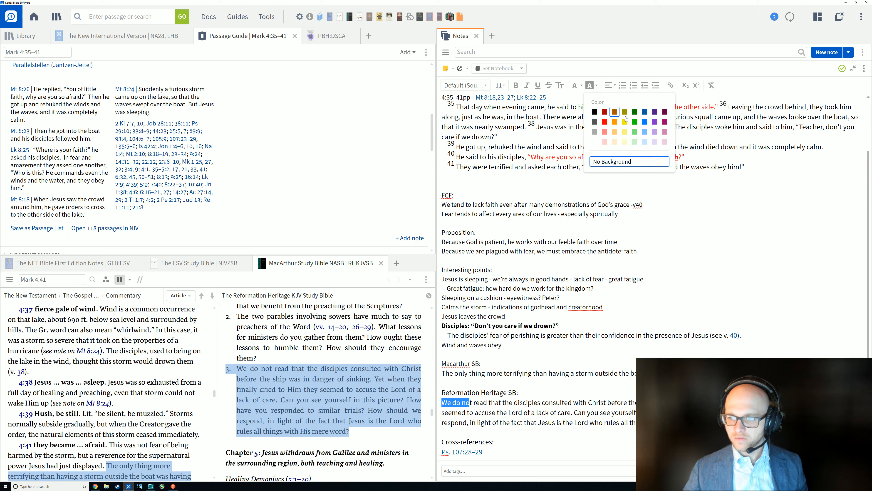
pyautogui.click(671, 237)
# Add a "Two tendencies:" heading beneath the Reformation Heritage quote and start a numbered list under it.
pyautogui.moveTo(589, 422); pyautogui.dragTo(595, 421)
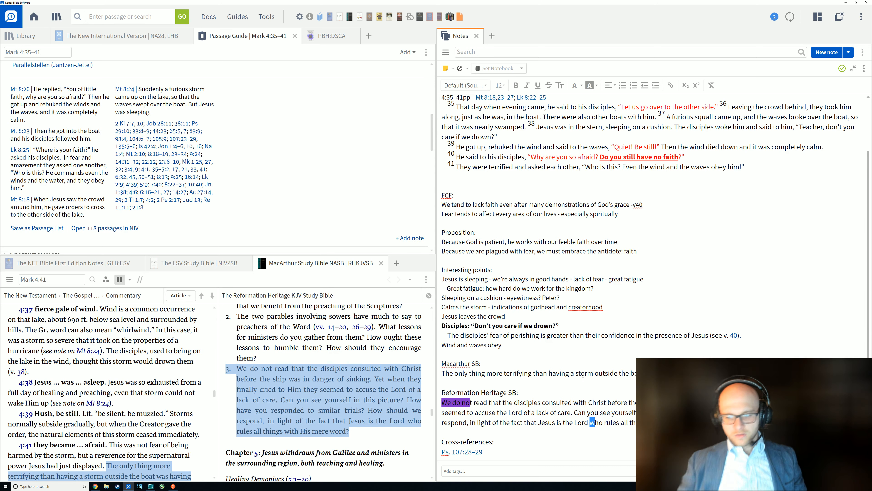
pyautogui.click(595, 420)
pyautogui.press('Return')
pyautogui.press('Return')
pyautogui.write('Do we')
pyautogui.press('BackSpace')
pyautogui.press('BackSpace')
pyautogui.write('Two ')
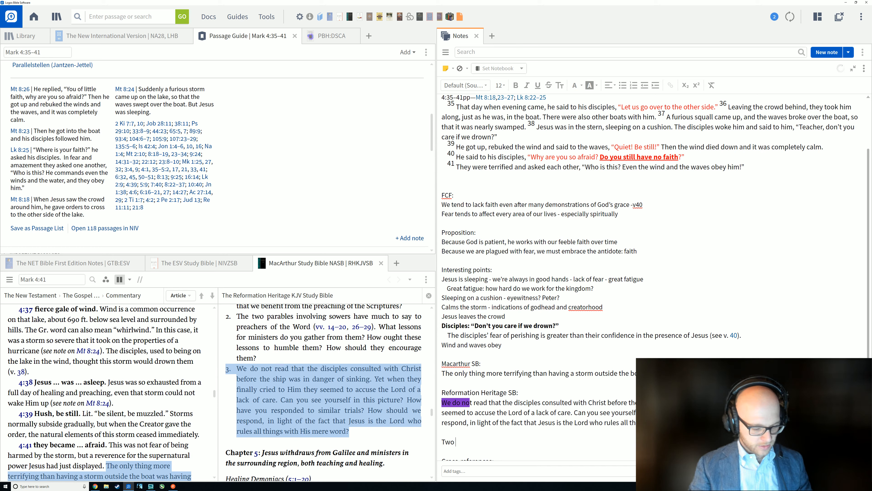
pyautogui.write('tendancies:')
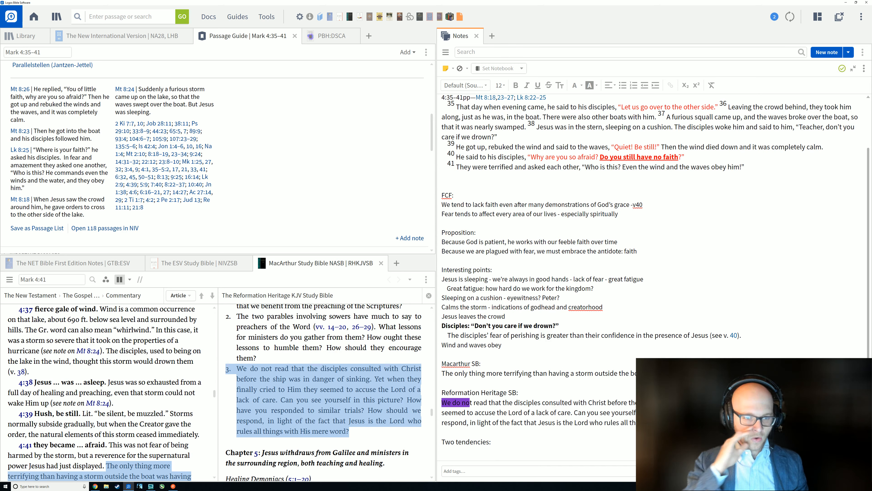
pyautogui.write('1.')
pyautogui.scroll(-2, 782, 351)
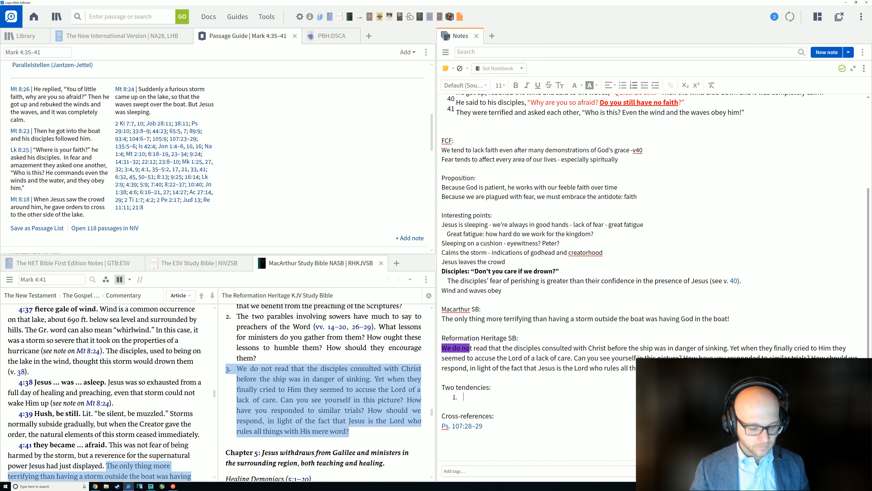
# Enter "Only turn to God in great times of distress or trouble" as the first list item and start a second item.
pyautogui.write('On')
pyautogui.write('ly to')
pyautogui.write('rn')
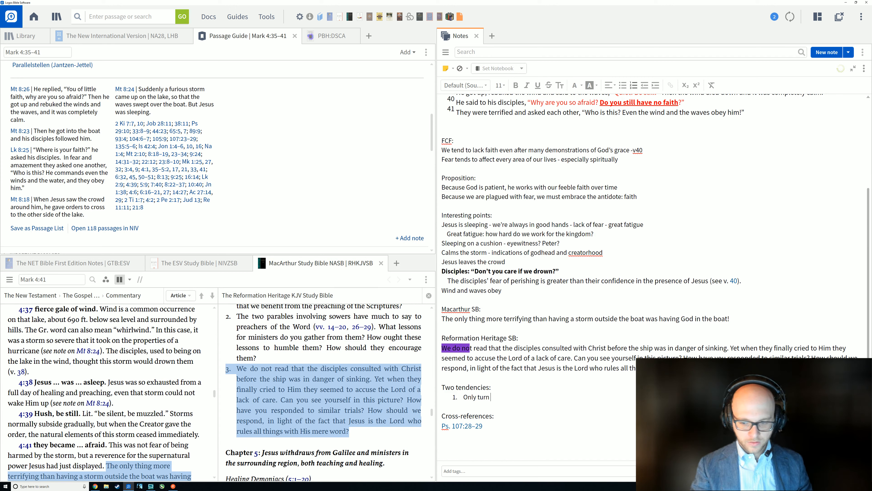
pyautogui.write(' to God')
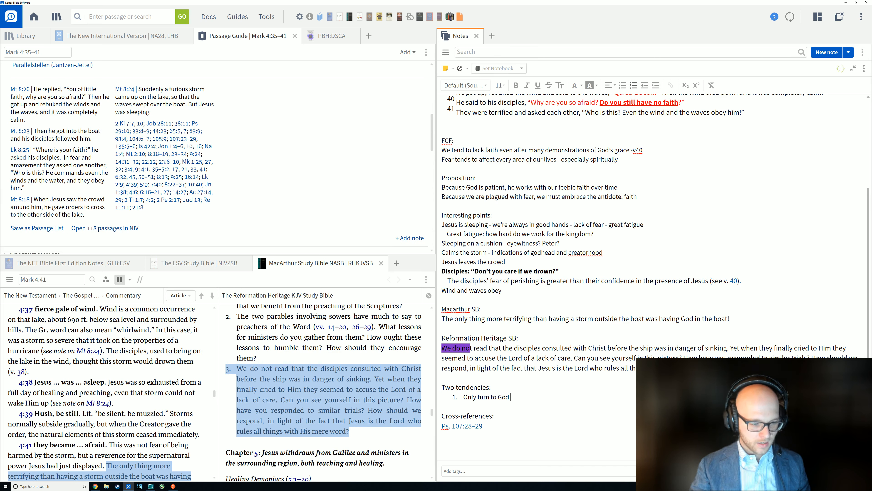
pyautogui.write(' in g')
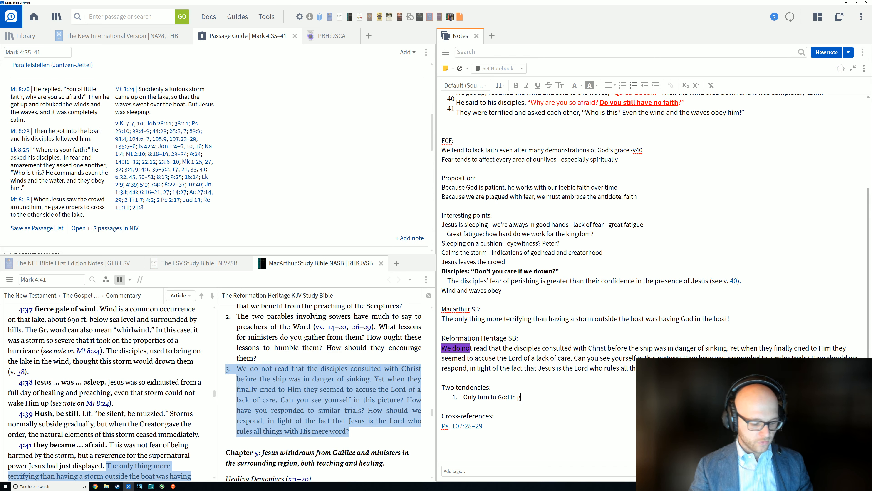
pyautogui.write('reat times of ')
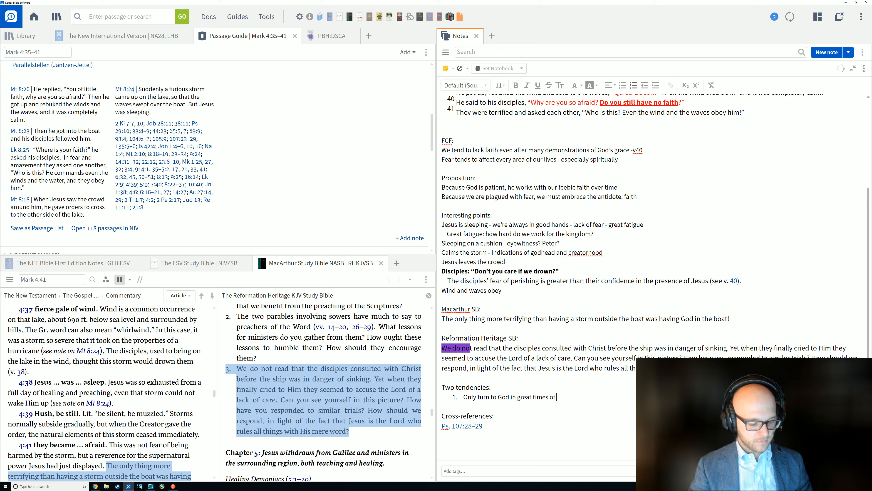
pyautogui.write('distress or trouble')
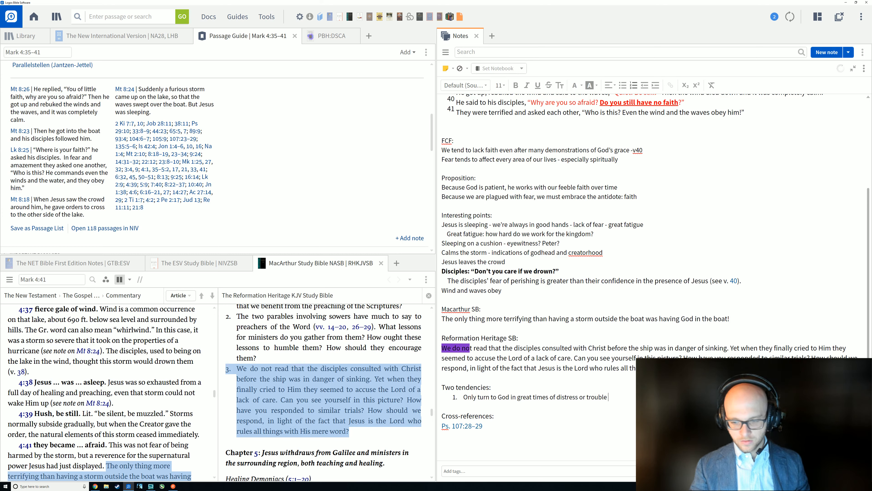
pyautogui.press('Return')
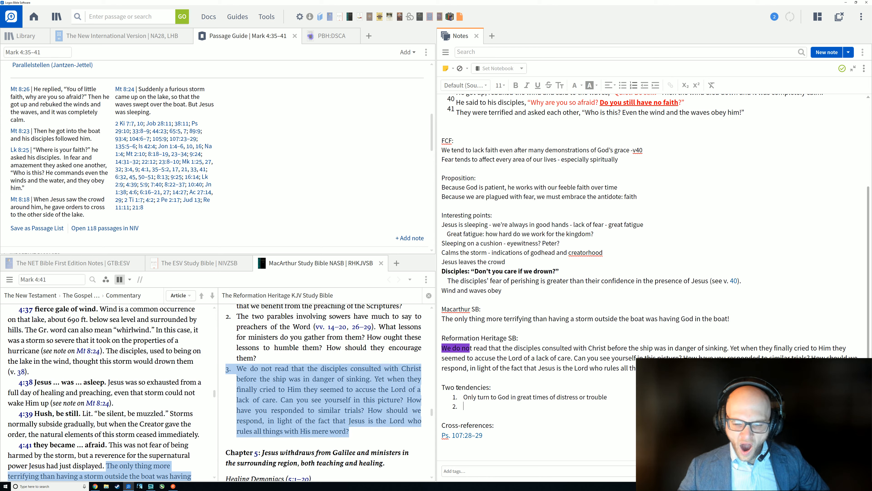
# Replace the "Two tendencies:" heading above the numbered list with "We ought".
pyautogui.moveTo(492, 387); pyautogui.dragTo(441, 388)
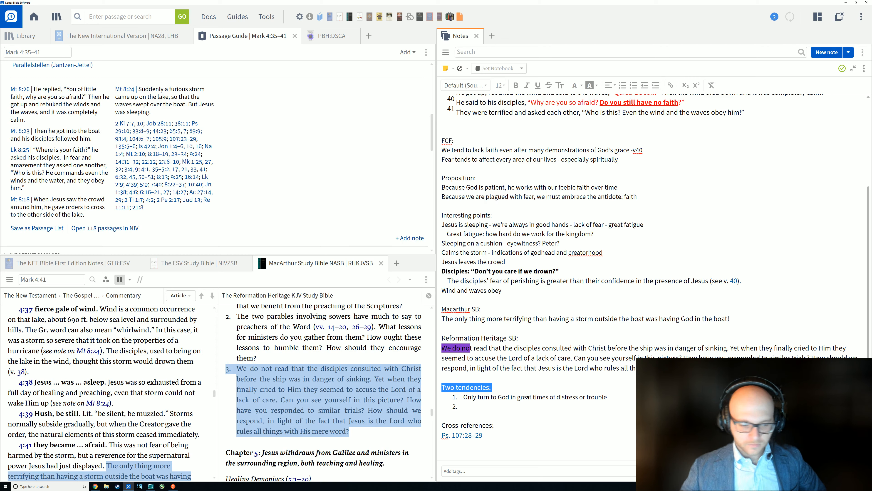
pyautogui.press('BackSpace')
pyautogui.press('BackSpace')
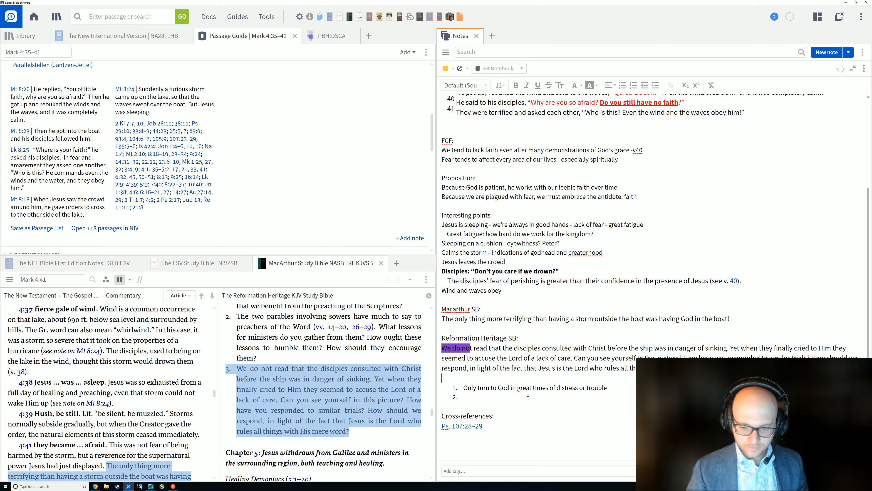
pyautogui.press('Return')
pyautogui.write('We ought')
pyautogui.click(498, 408)
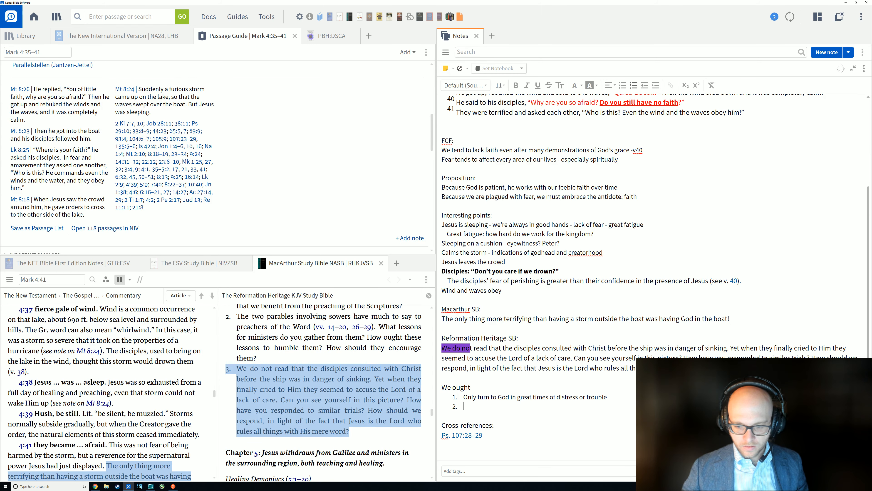
# Remove the "We ought" line and the whole numbered list, leaving an unnumbered empty line below the quote.
pyautogui.moveTo(464, 406); pyautogui.dragTo(440, 387)
pyautogui.write('We')
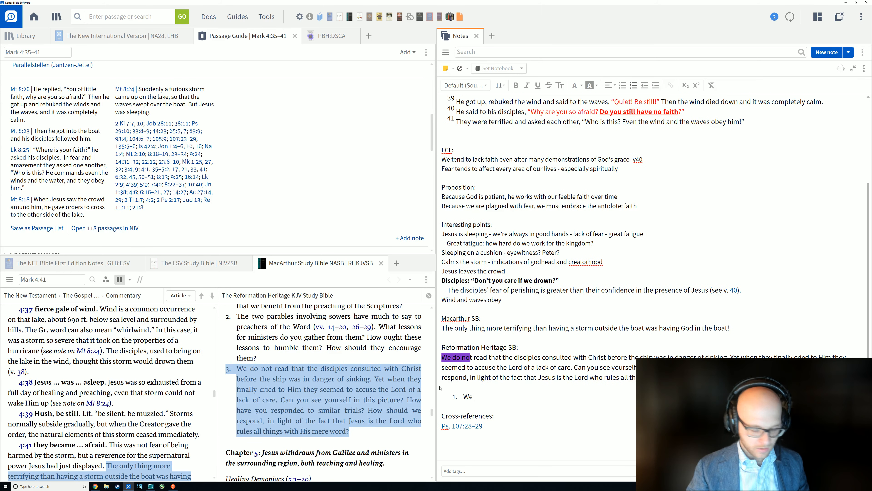
pyautogui.press('BackSpace')
pyautogui.press('BackSpace')
pyautogui.press('BackSpace')
pyautogui.press('BackSpace')
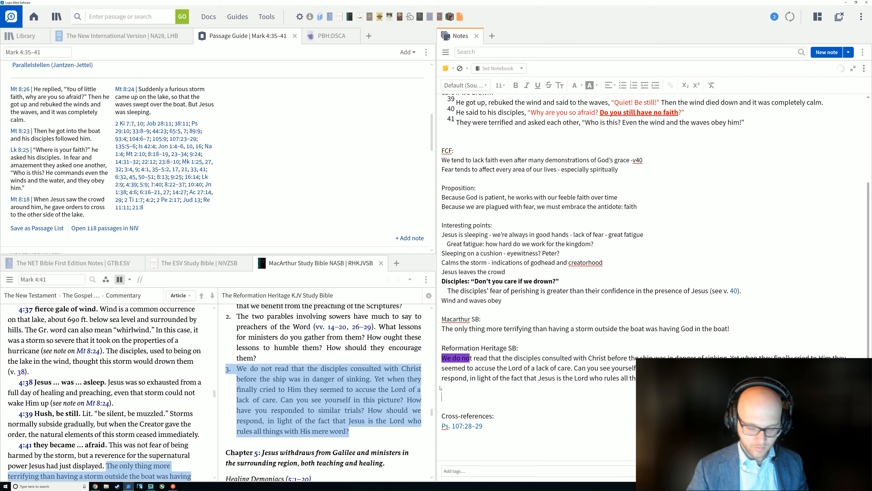
# Write "We ought to come to God long before it gets too bad" as an application line below the Reformation Heritage quote.
pyautogui.write('We ought ')
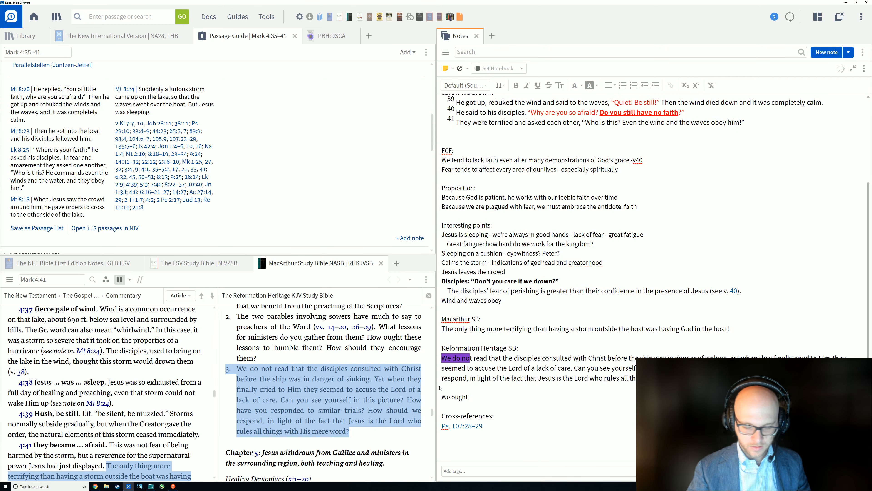
pyautogui.write('to come to God ')
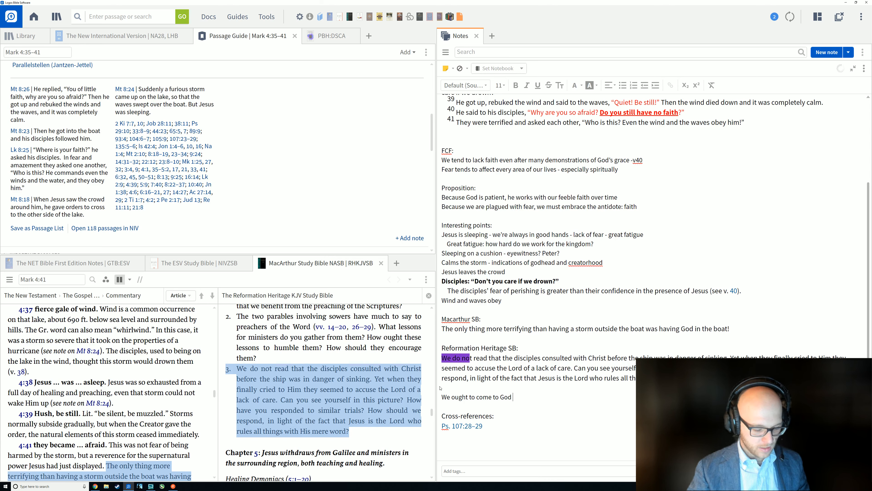
pyautogui.write('long before ')
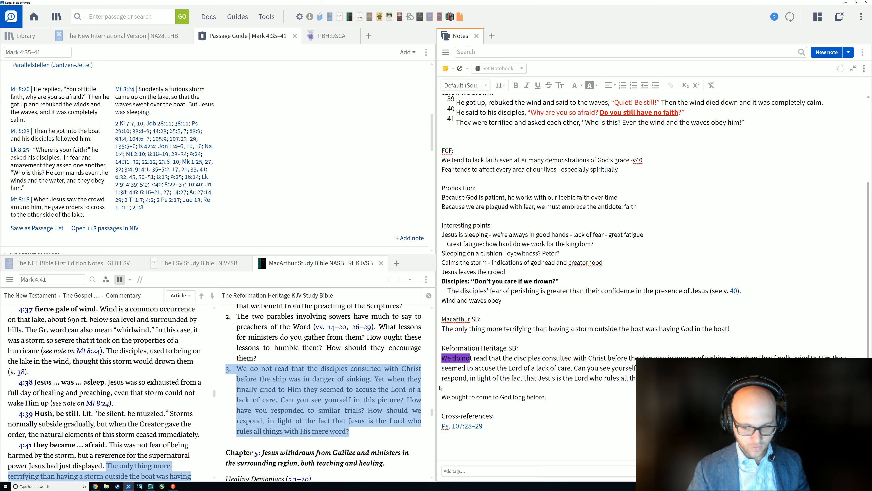
pyautogui.write('it gets to')
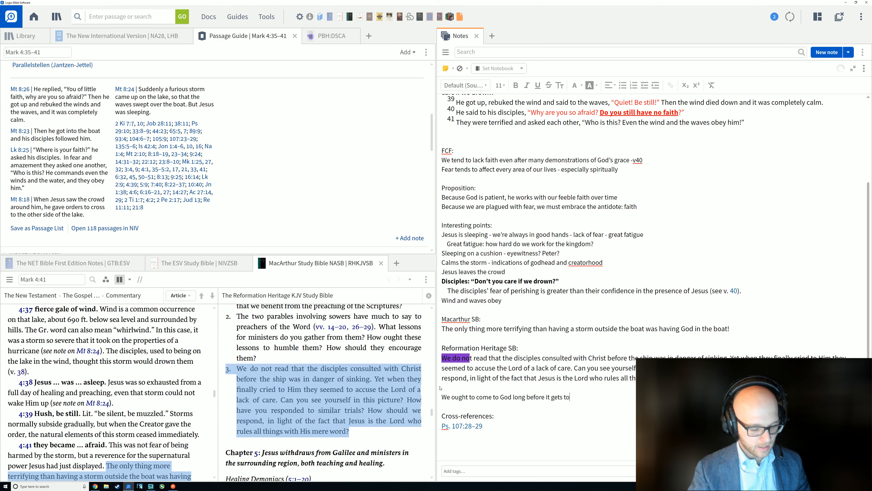
pyautogui.write('o bad')
# Add a second application line reading "We ought to be in constant communion with God".
pyautogui.press('Return')
pyautogui.write('We ought to')
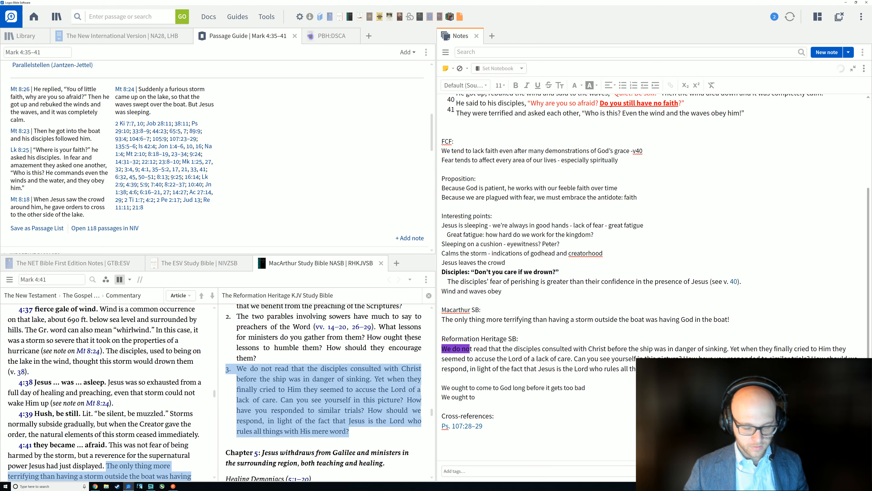
pyautogui.write(' be ')
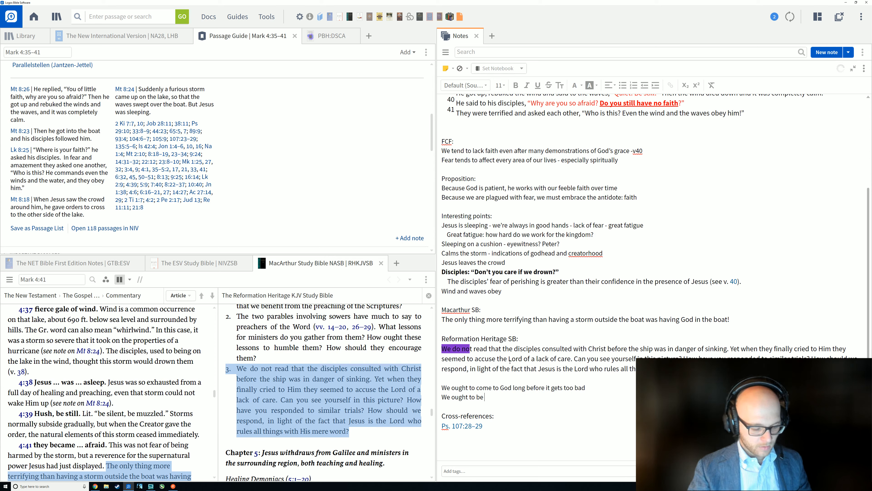
pyautogui.write('in constant co')
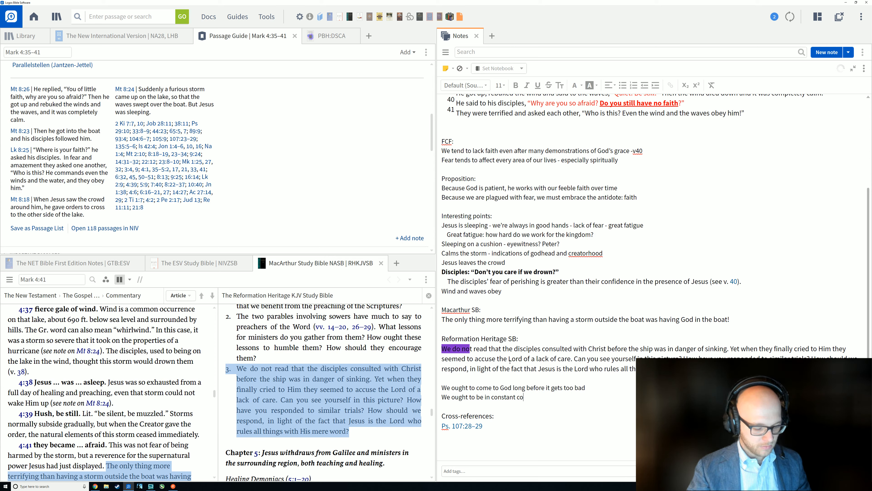
pyautogui.write('mmunion with Gods')
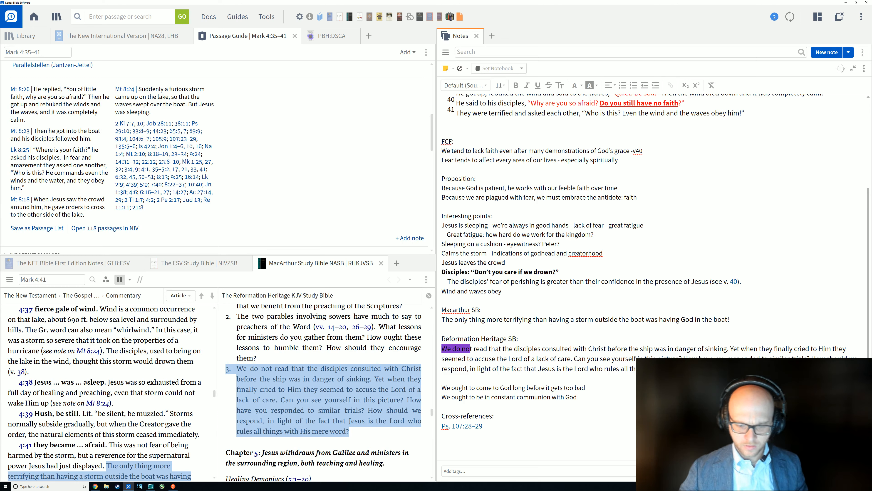
# Add a third application line in the note reading "It's never TOO late to turn to God".
pyautogui.click(375, 442)
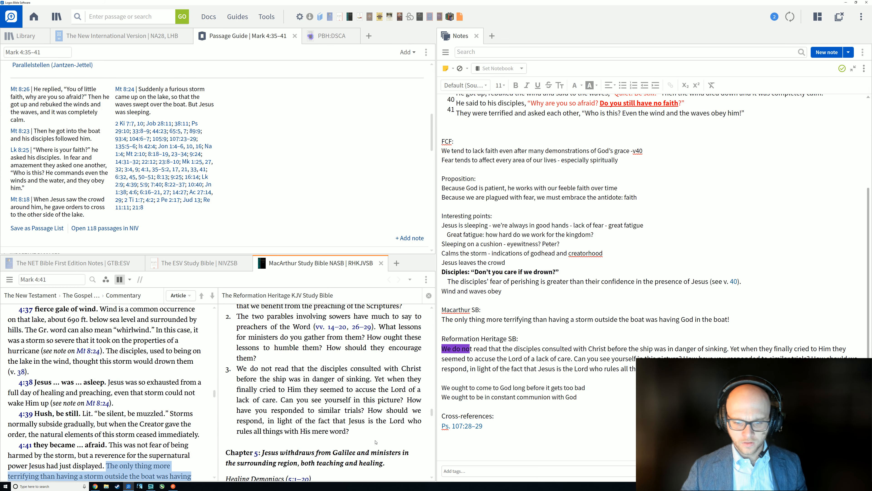
pyautogui.scroll(-2, 375, 442)
pyautogui.click(591, 398)
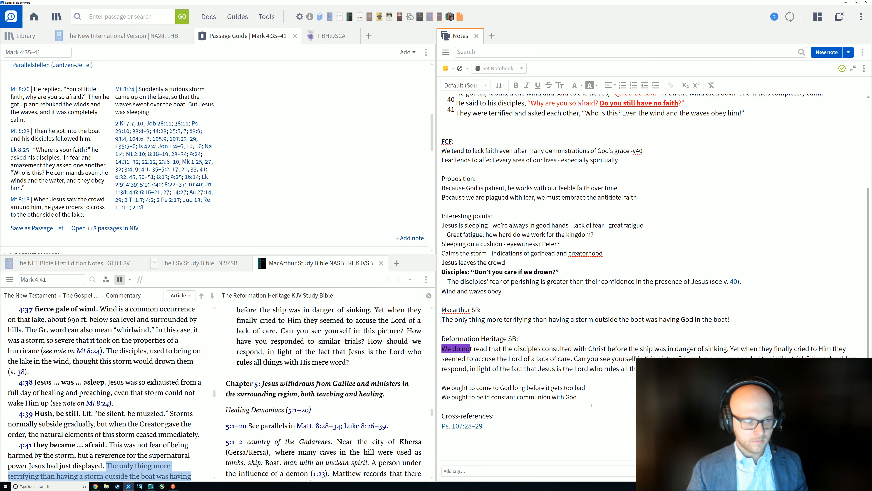
pyautogui.press('Return')
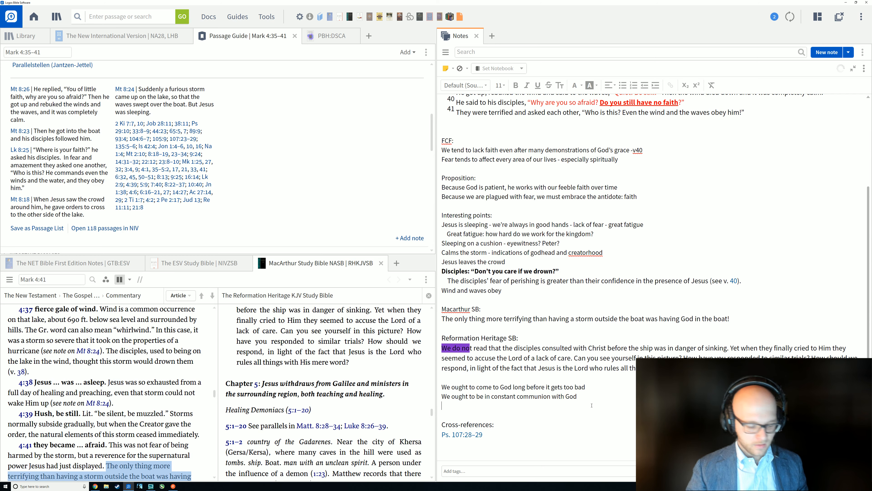
pyautogui.write('It')
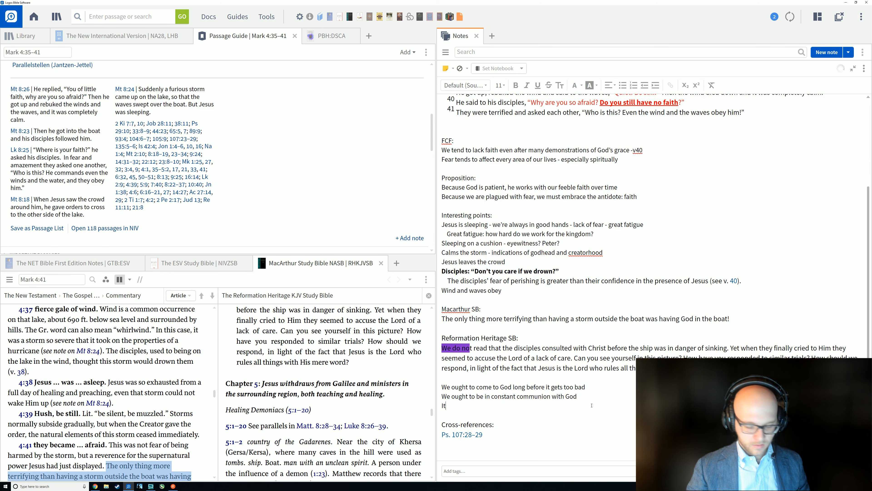
pyautogui.write("'s never T")
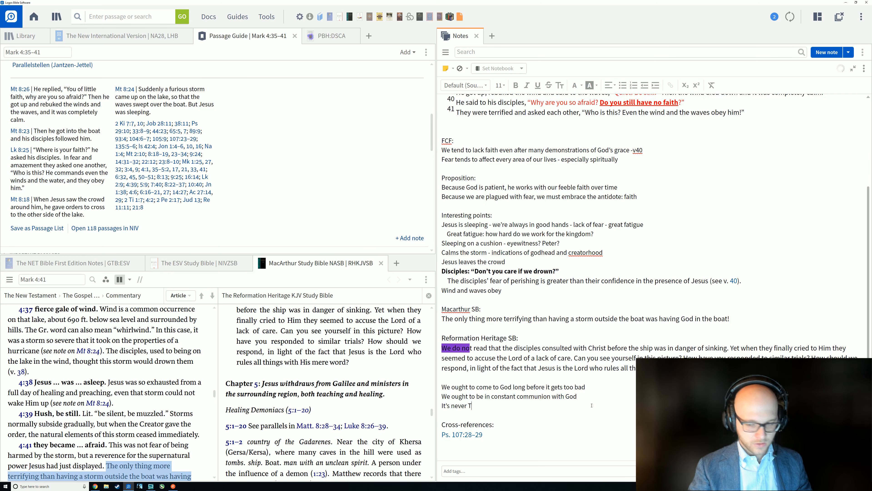
pyautogui.write('OO late to t')
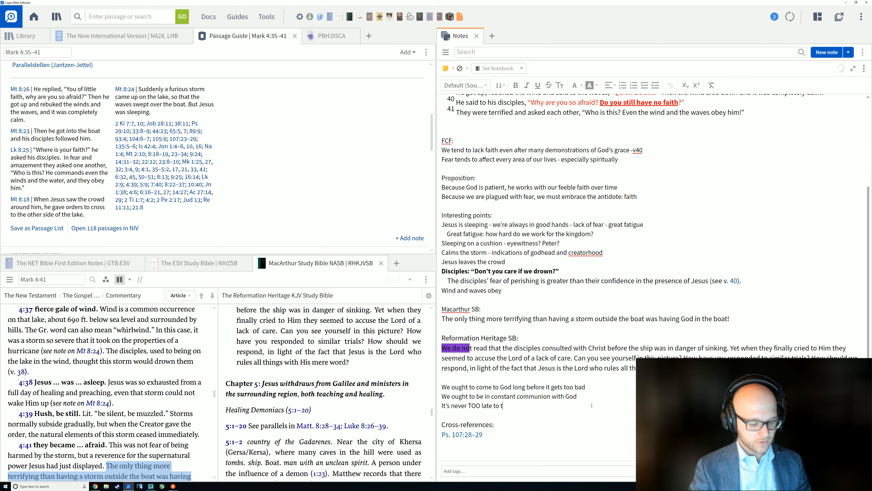
pyautogui.write('urn to God')
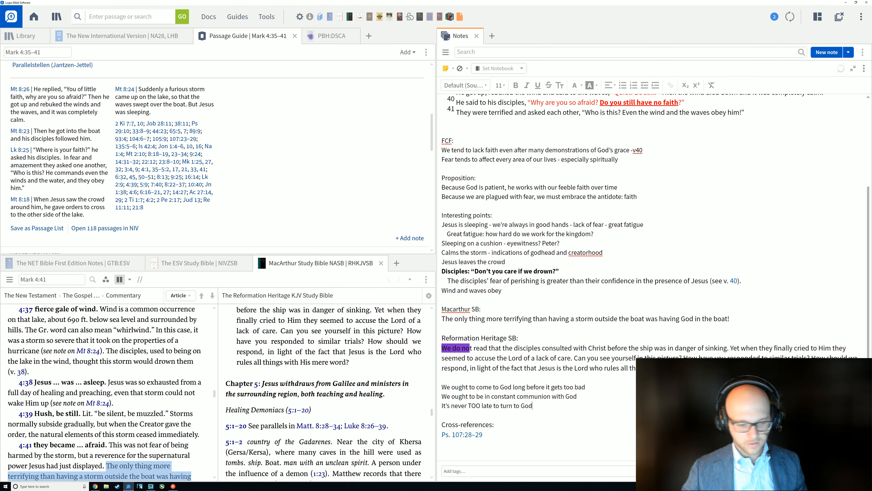
# Open the ESV Global Study Bible and Faithlife Study Bible in a new tab with the other study Bibles and read their Mark 4:34–40 notes.
pyautogui.scroll(1, 621, 392)
pyautogui.scroll(-2, 486, 329)
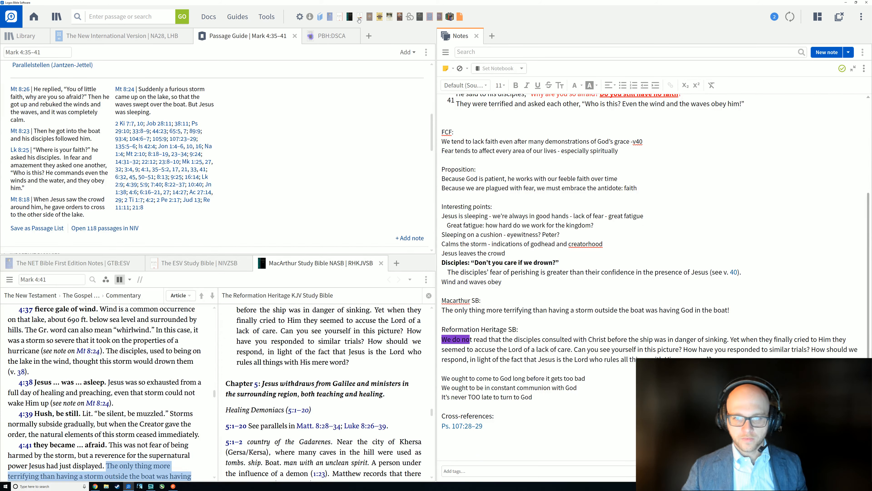
pyautogui.moveTo(359, 20); pyautogui.dragTo(398, 258)
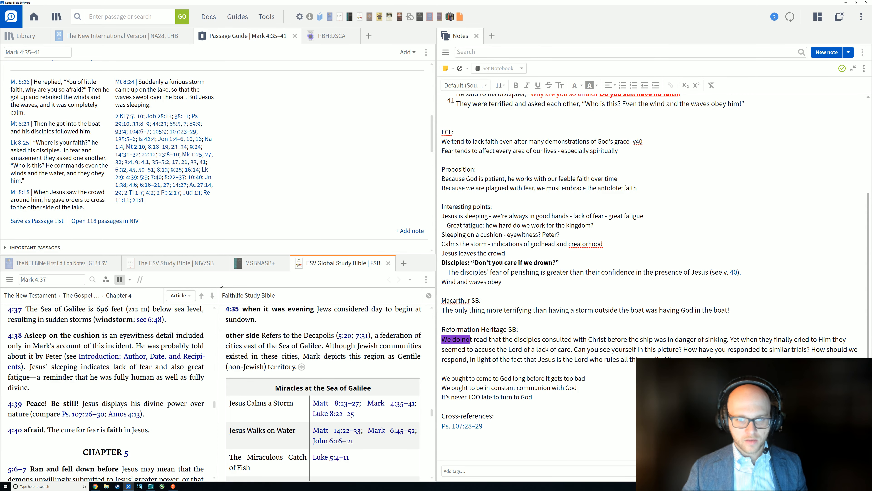
pyautogui.scroll(2, 72, 390)
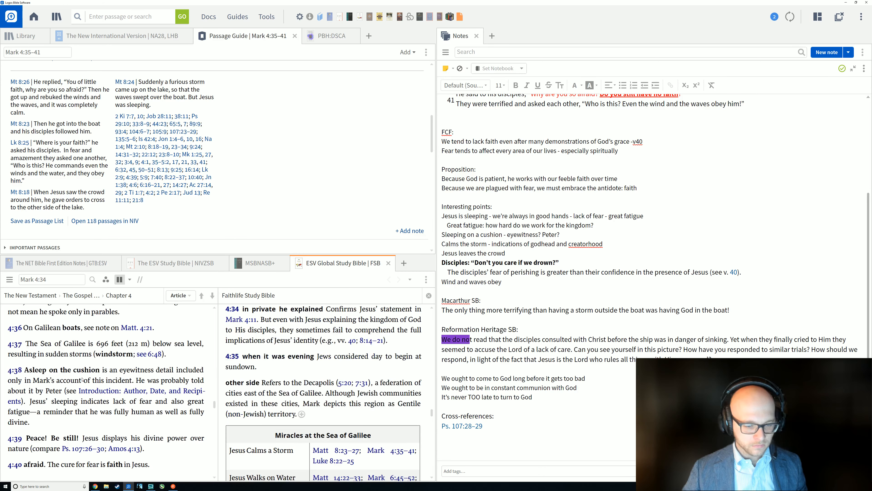
# Examine the ESV Global Study Bible notes on Mark 4:36–40, focusing on the 4:38 comment about Jesus asleep on the cushion.
pyautogui.scroll(1, 62, 364)
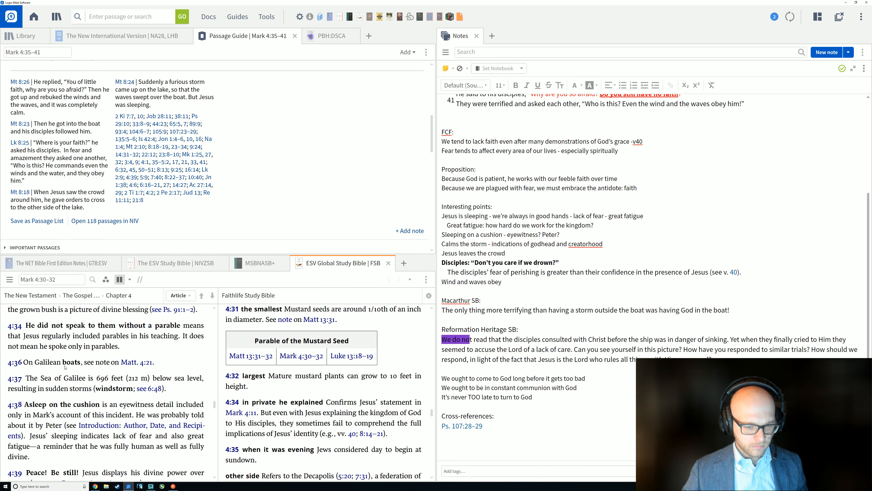
pyautogui.scroll(-1, 59, 367)
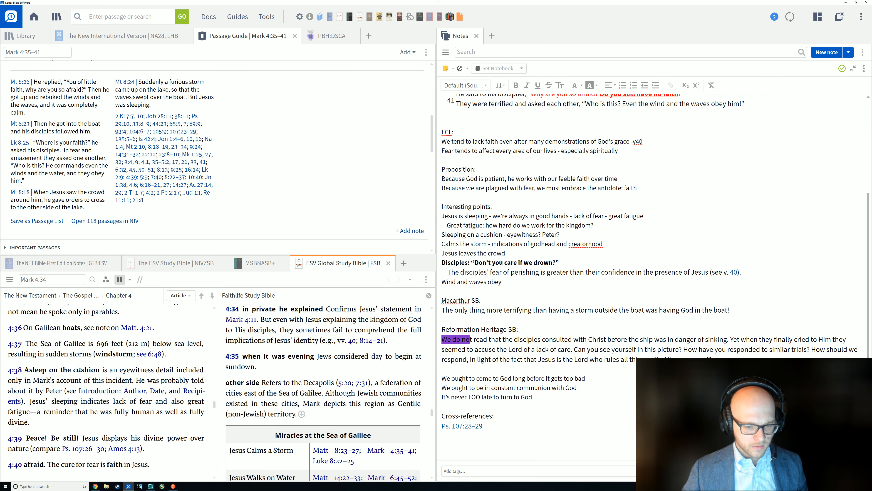
pyautogui.scroll(-1, 78, 367)
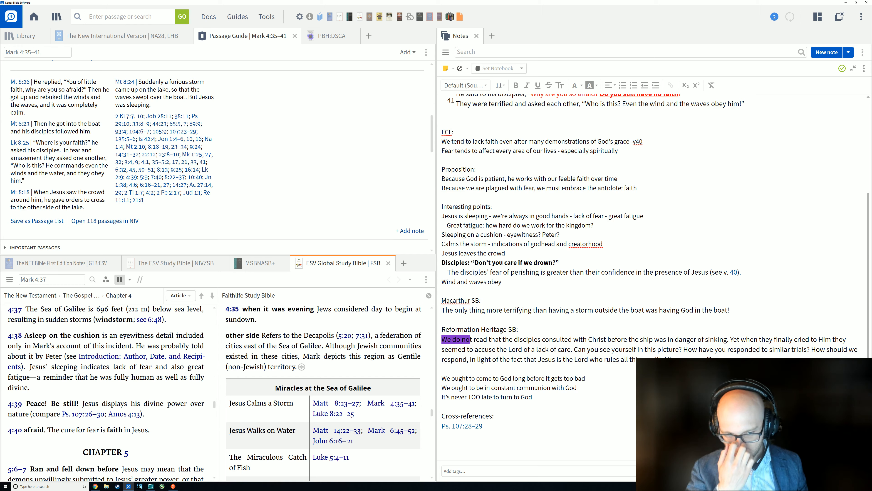
pyautogui.moveTo(81, 366)
pyautogui.mouseDown()
pyautogui.moveTo(109, 367)
pyautogui.moveTo(90, 378)
pyautogui.mouseUp()
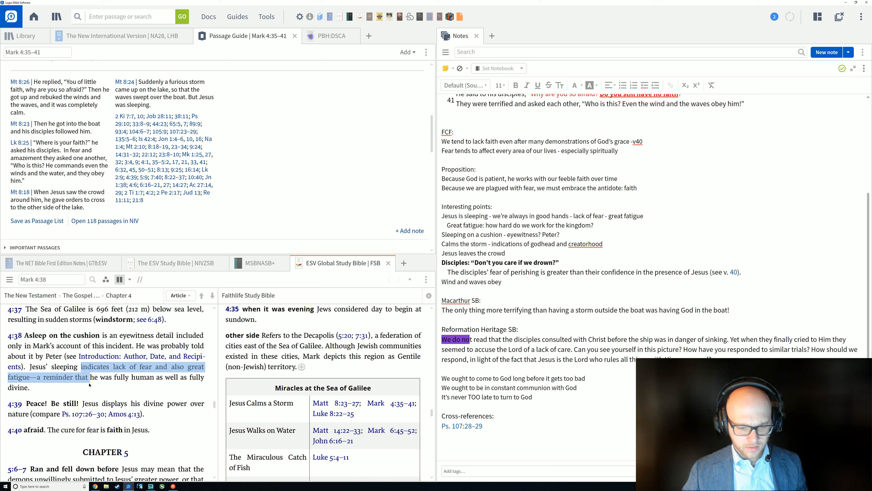
pyautogui.click(95, 391)
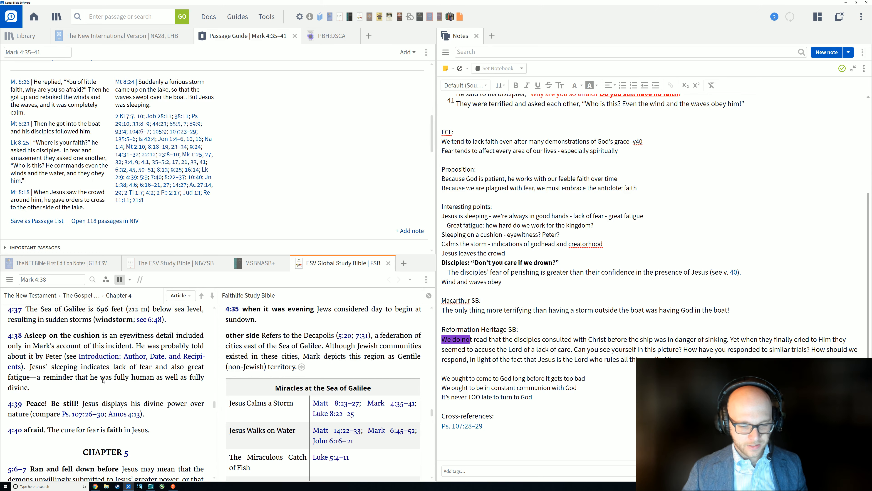
pyautogui.scroll(-1, 104, 379)
pyautogui.scroll(1, 100, 381)
pyautogui.moveTo(30, 366); pyautogui.dragTo(102, 388)
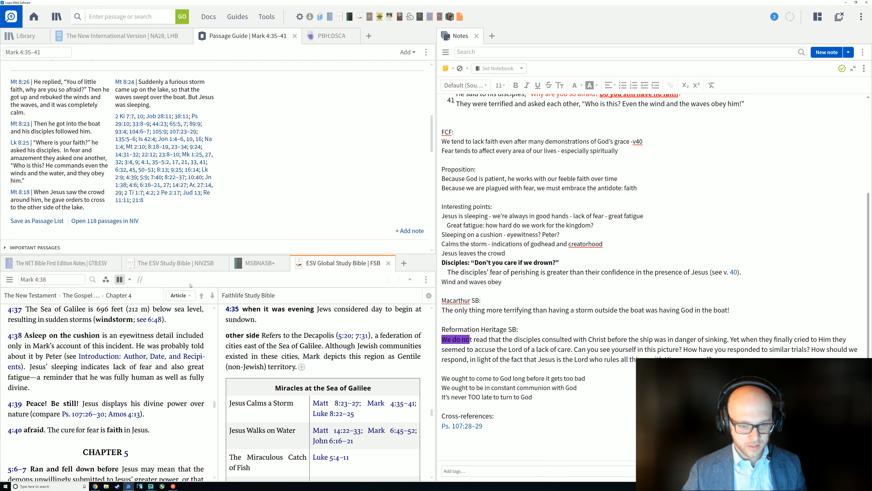
# Review the ESV Study Bible notes on Mark 4:36–38, marking the comment about Jesus' sleep indicating lack of fear and great fatigue.
pyautogui.click(185, 263)
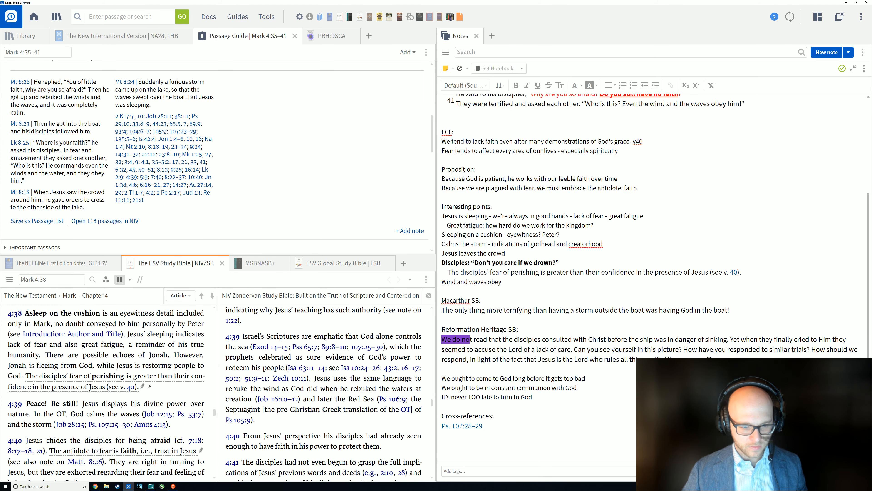
pyautogui.scroll(1, 148, 387)
pyautogui.scroll(1, 148, 388)
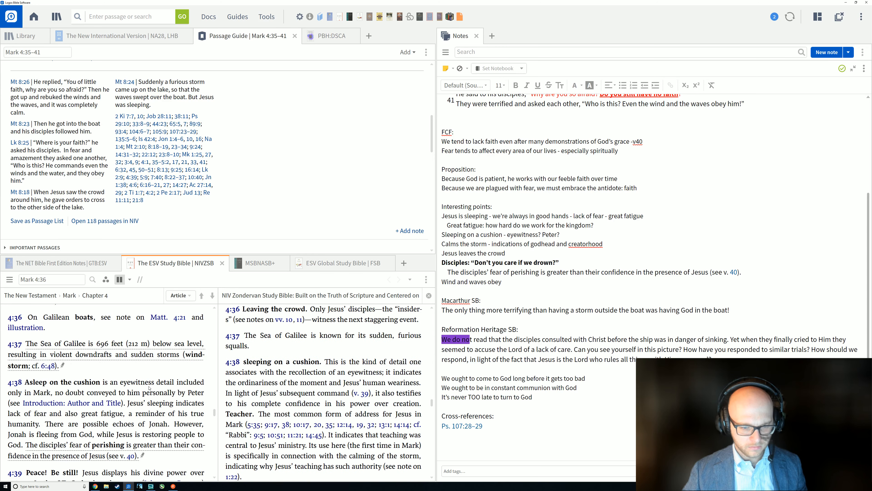
pyautogui.scroll(-1, 149, 388)
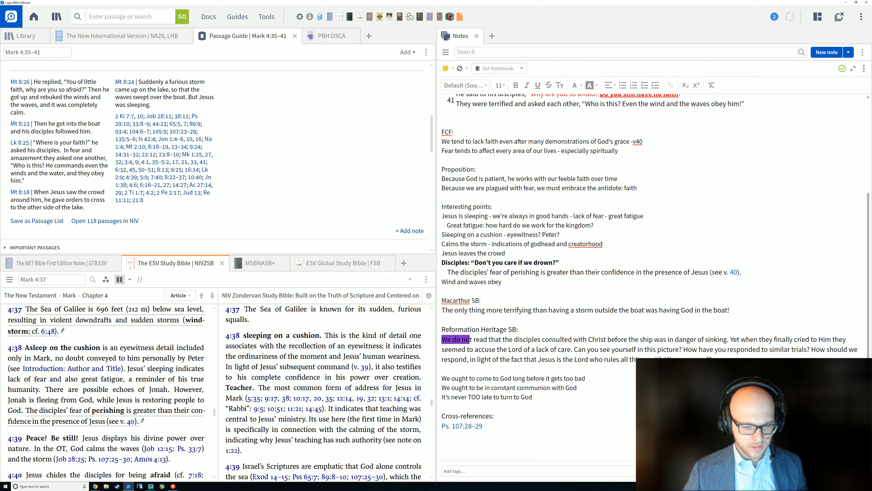
pyautogui.moveTo(128, 369); pyautogui.dragTo(39, 391)
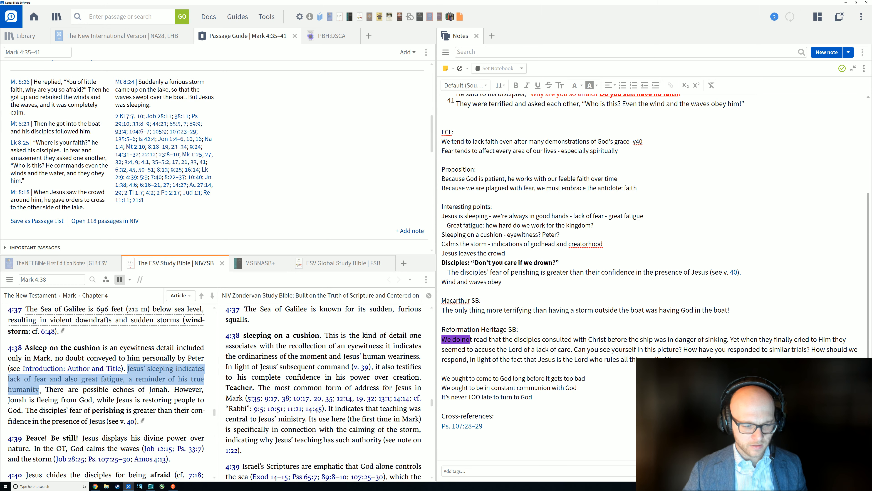
# Copy "The cure for fear is faith in Jesus." from the ESV Global Study Bible's 4:40 note under a new "ESV Global:" heading above Cross-references.
pyautogui.click(343, 263)
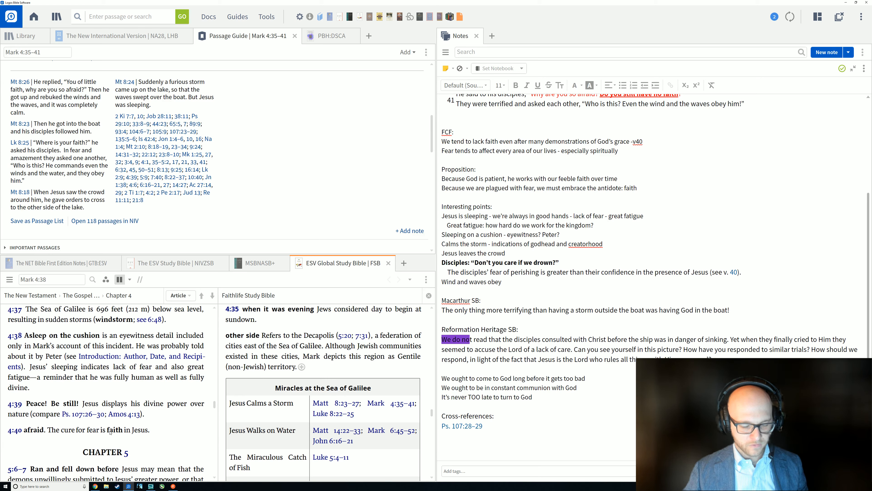
pyautogui.moveTo(156, 434); pyautogui.dragTo(50, 432)
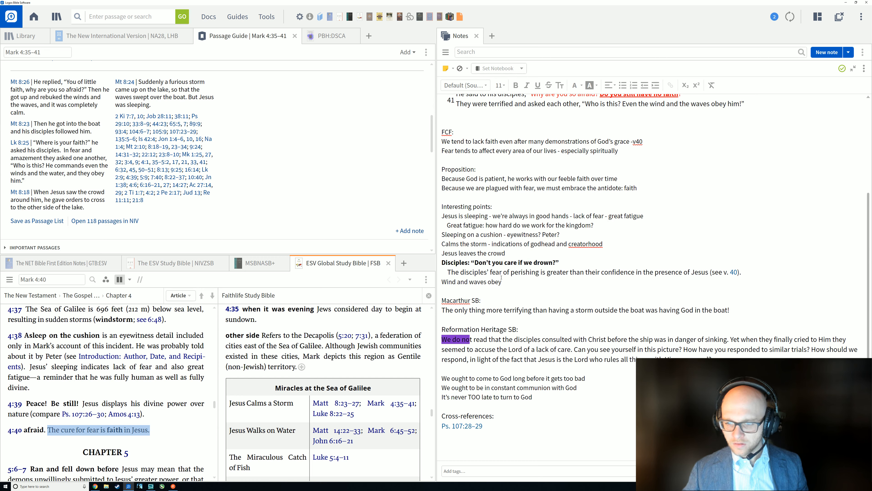
pyautogui.click(530, 273)
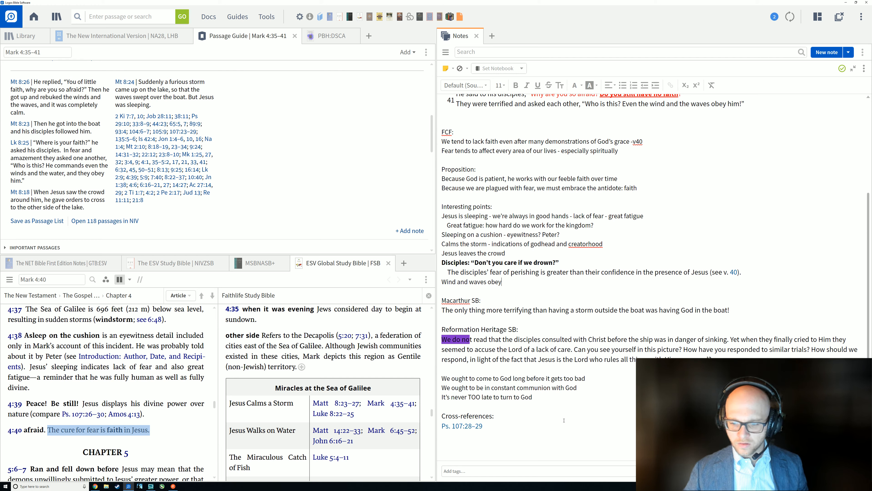
pyautogui.click(567, 402)
pyautogui.press('Return')
pyautogui.press('Return')
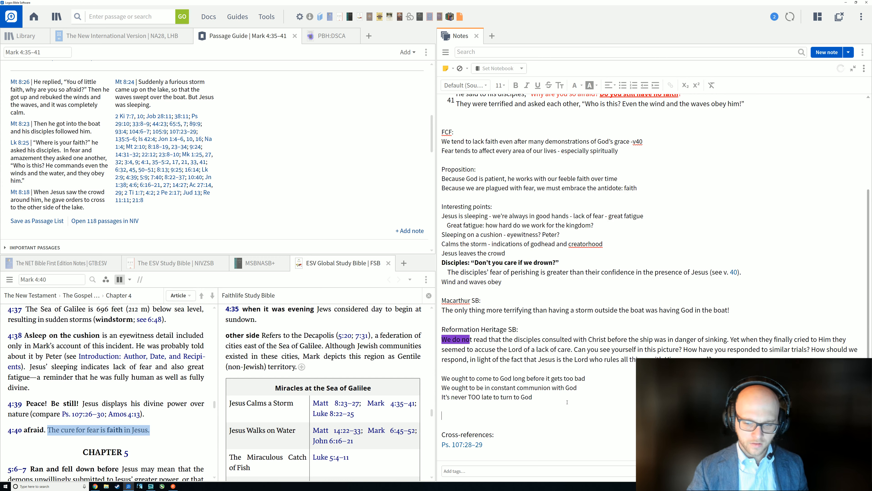
pyautogui.write('ESV Gl')
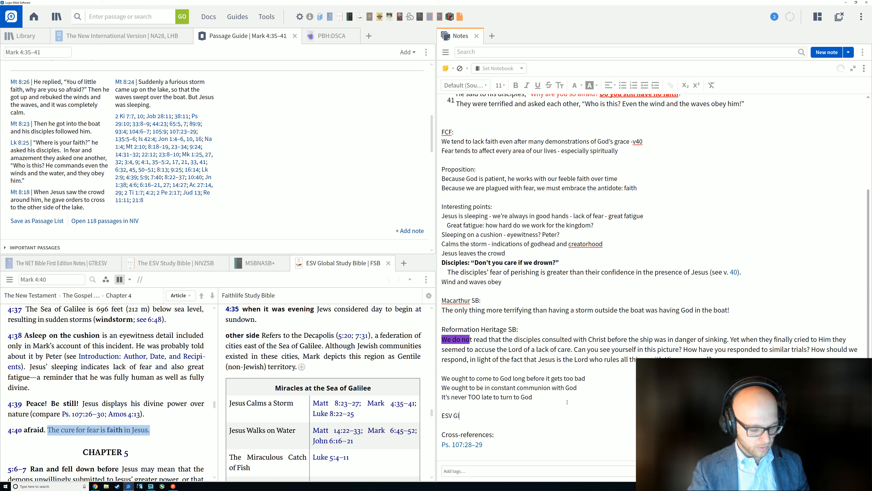
pyautogui.write('obal:')
pyautogui.press('Return')
pyautogui.write('The cure for fear is faith in Jesus.')
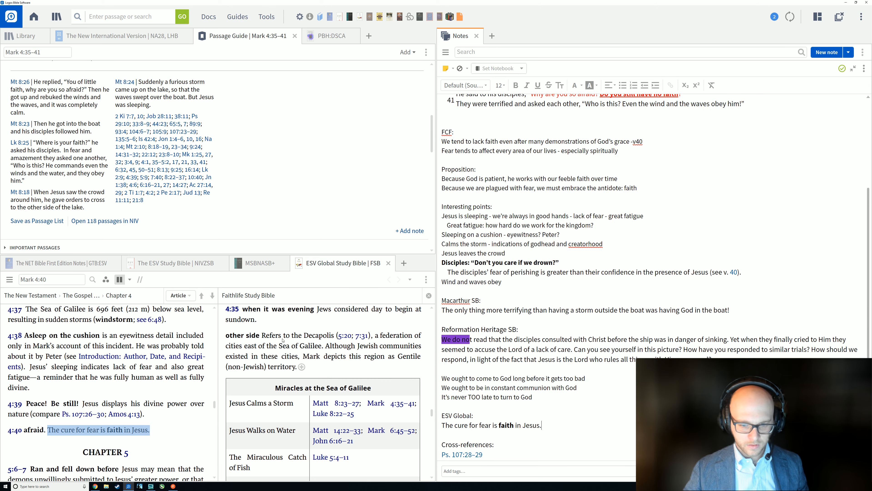
# Read the Faithlife Study Bible notes on Mark 4:35–41, including the Miracles at the Sea of Galilee table.
pyautogui.scroll(8, 223, 365)
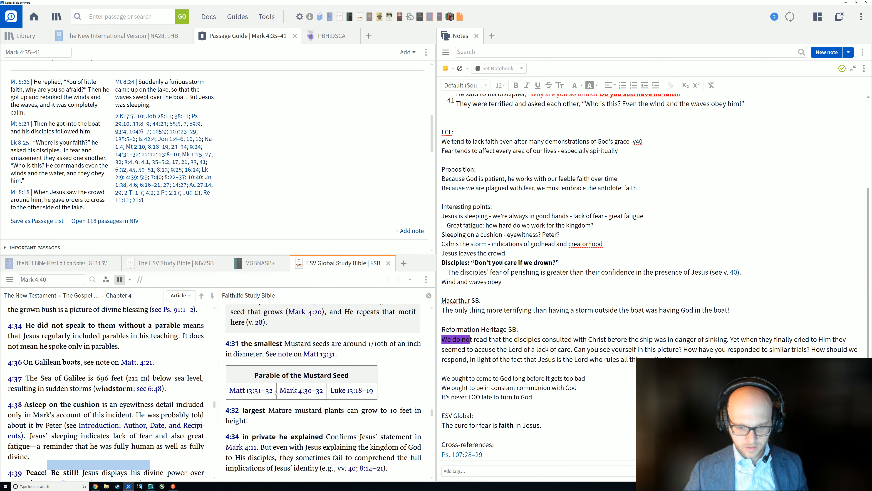
pyautogui.scroll(-2, 276, 393)
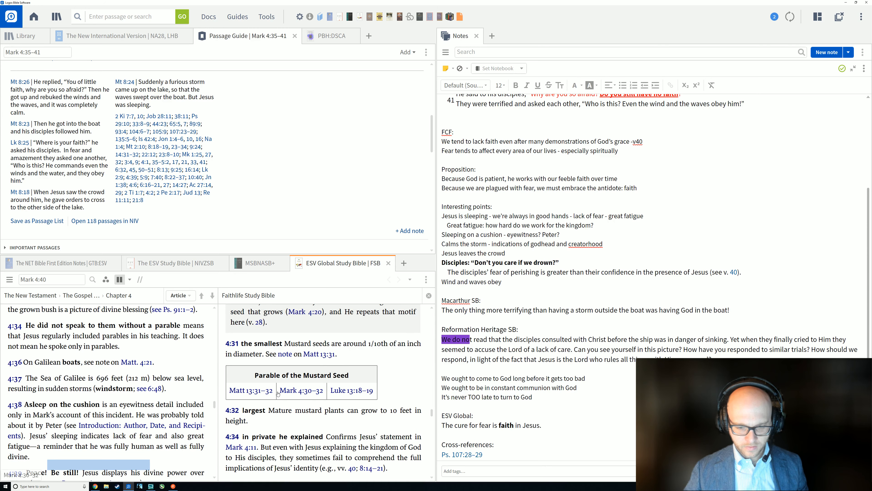
pyautogui.scroll(-3, 281, 389)
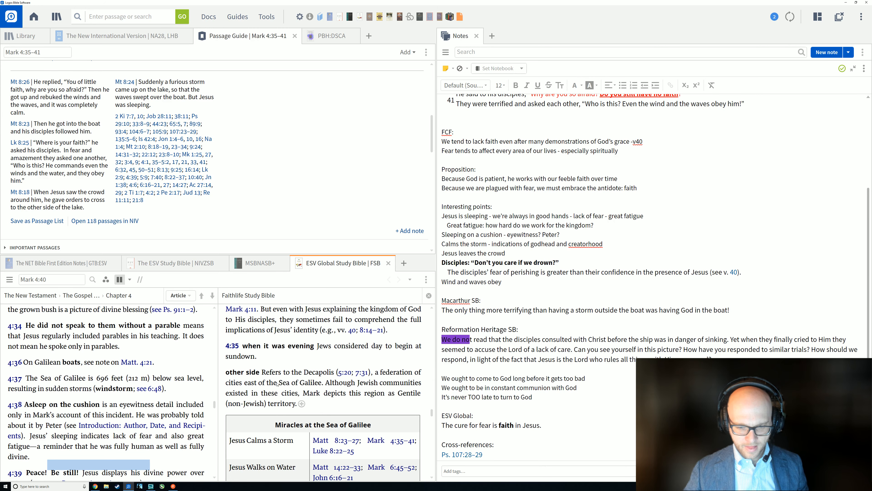
pyautogui.scroll(-1, 283, 360)
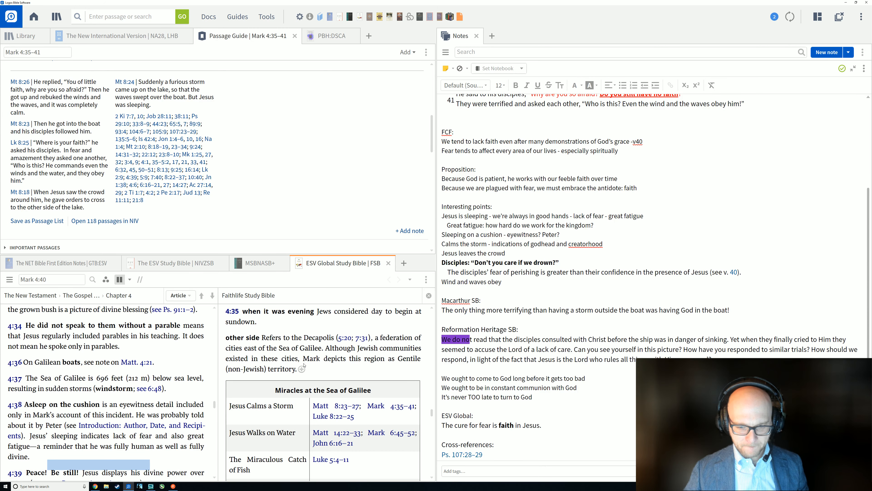
pyautogui.scroll(-3, 285, 378)
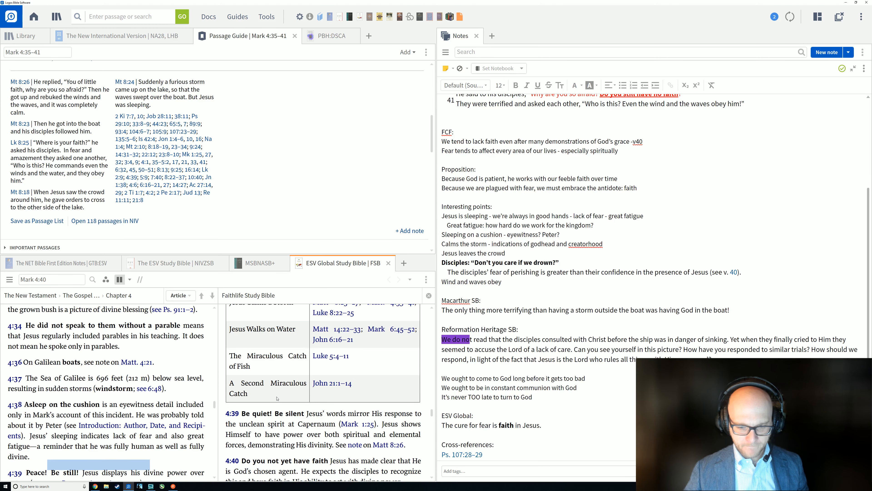
pyautogui.scroll(-2, 277, 398)
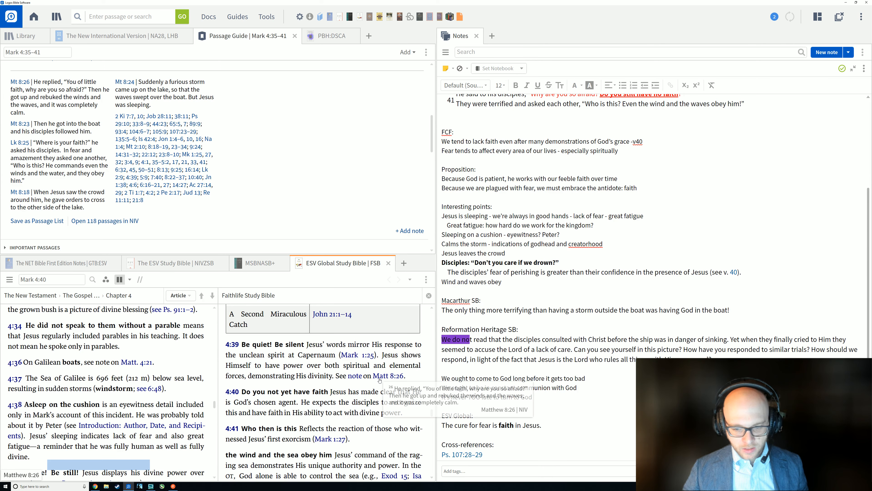
pyautogui.scroll(-1, 370, 396)
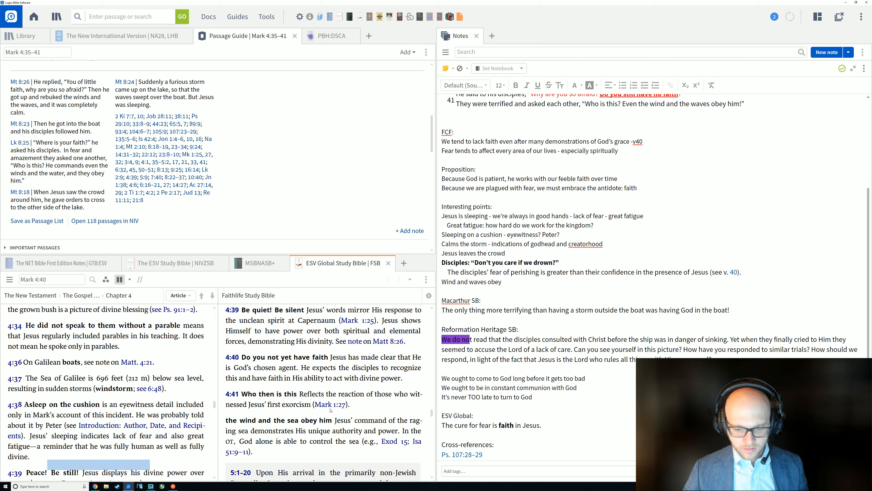
pyautogui.scroll(-1, 331, 410)
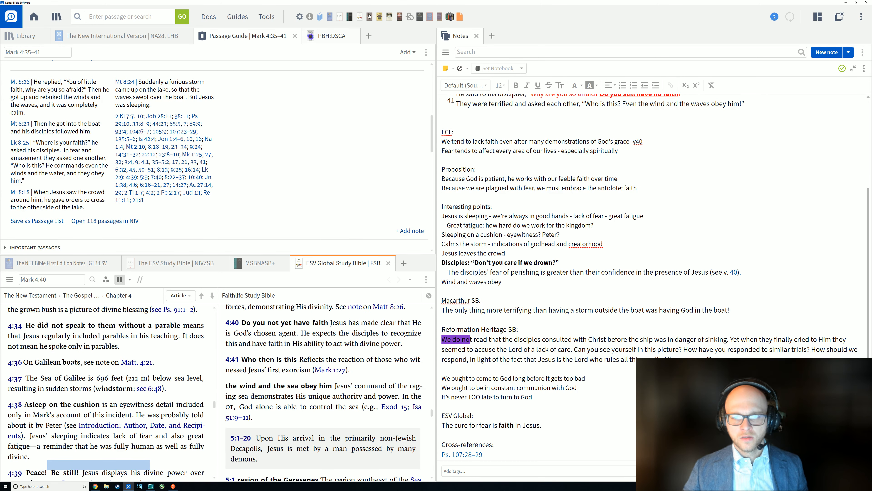
# Open CSB Study Bible: Notes alongside the other study Bibles, then view and close its resource information.
pyautogui.moveTo(380, 16)
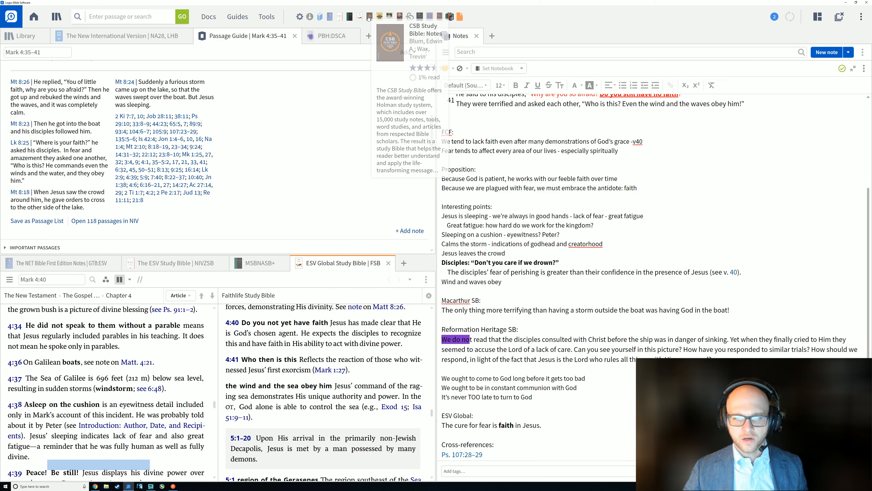
pyautogui.moveTo(369, 17); pyautogui.dragTo(406, 267)
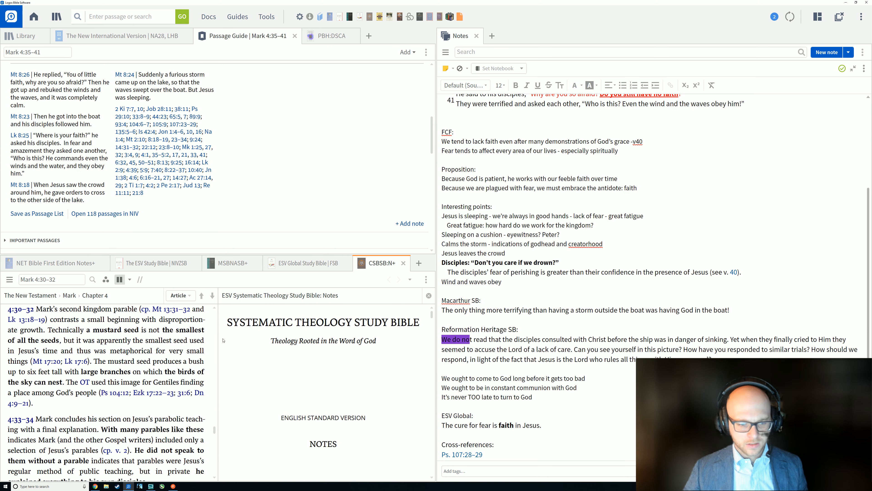
pyautogui.moveTo(376, 267)
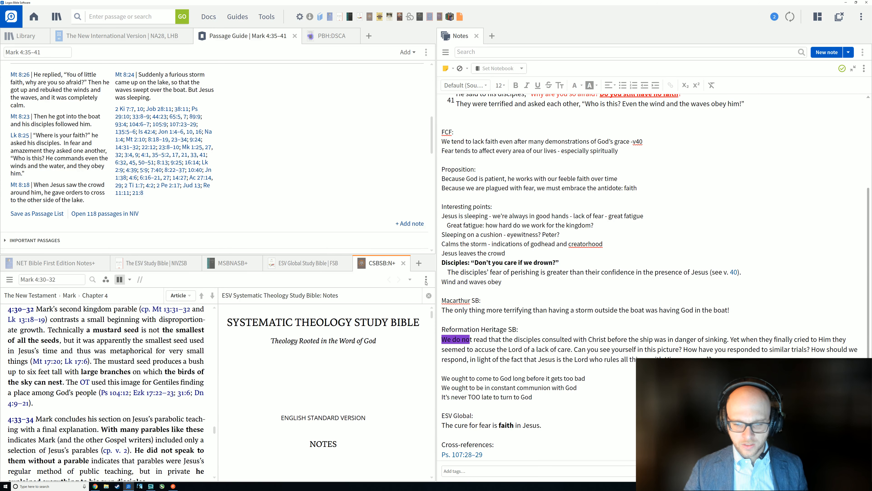
pyautogui.click(426, 280)
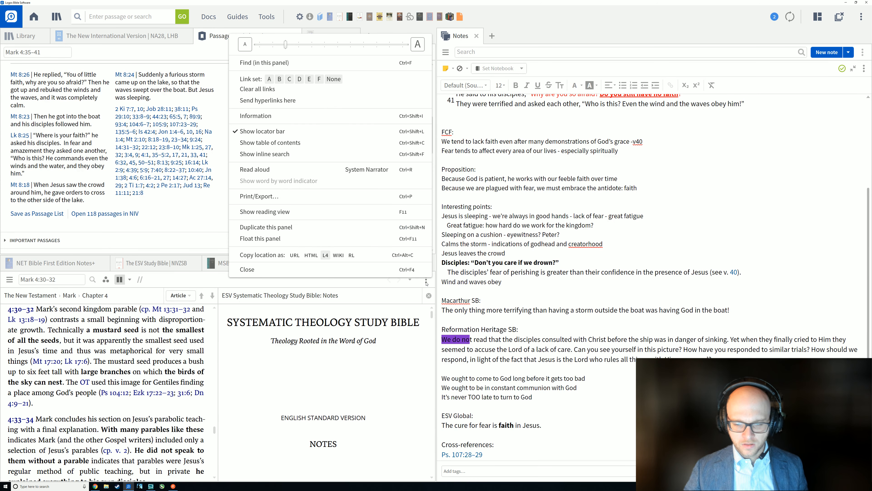
pyautogui.click(304, 114)
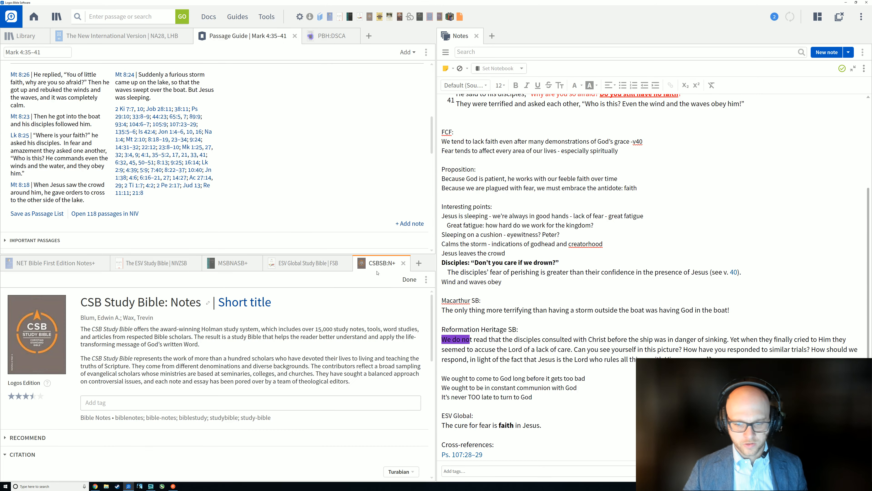
pyautogui.click(407, 279)
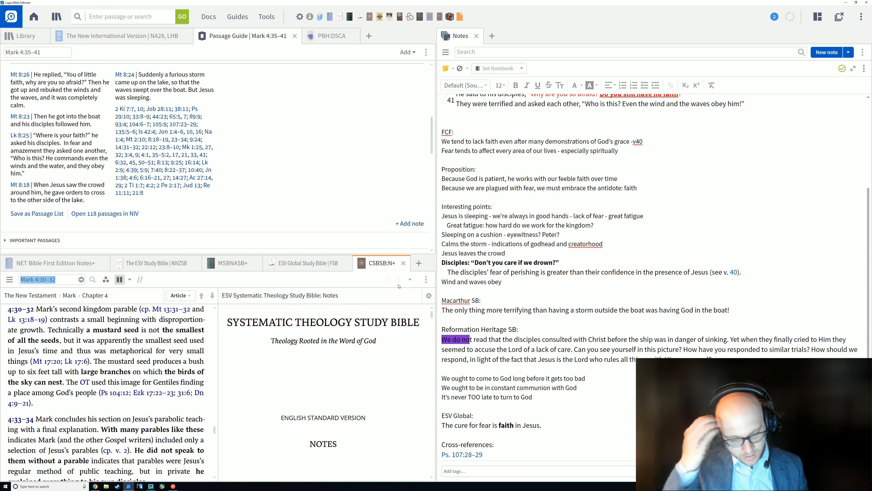
# Find the notes on Mark 4:33–36 in the CSB Study Bible.
pyautogui.scroll(2, 128, 366)
pyautogui.scroll(-2, 128, 365)
pyautogui.scroll(-8, 128, 366)
pyautogui.scroll(10, 128, 365)
pyautogui.scroll(-4, 129, 366)
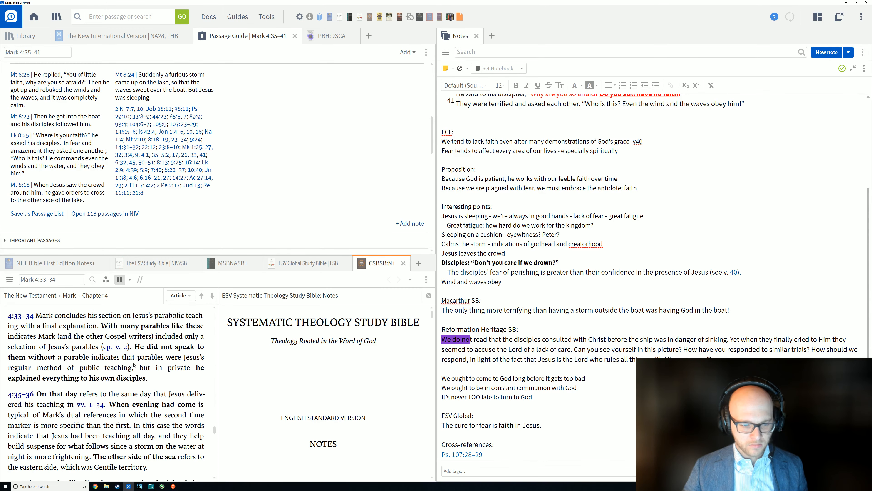
pyautogui.scroll(-2, 134, 365)
pyautogui.scroll(2, 134, 365)
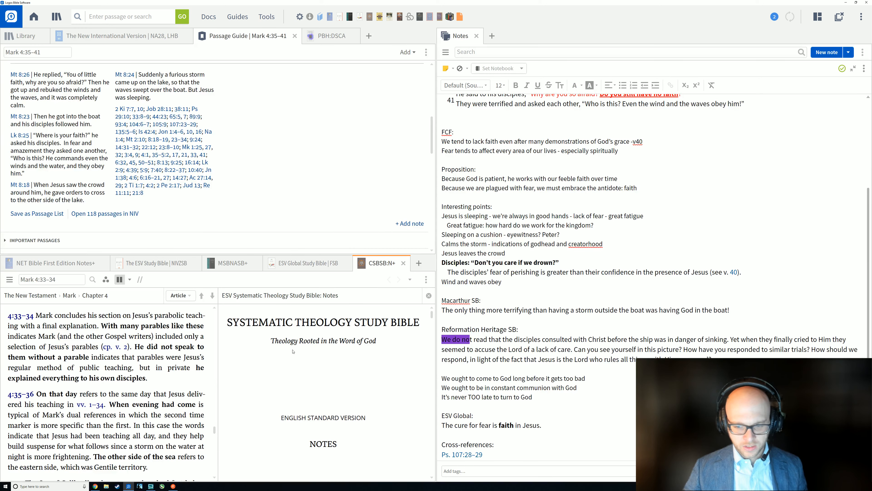
# Look through the parallel ESV Systematic Theology Study Bible notes for material on the Mark 4 passage.
pyautogui.scroll(-4, 398, 319)
pyautogui.moveTo(427, 317); pyautogui.dragTo(430, 363)
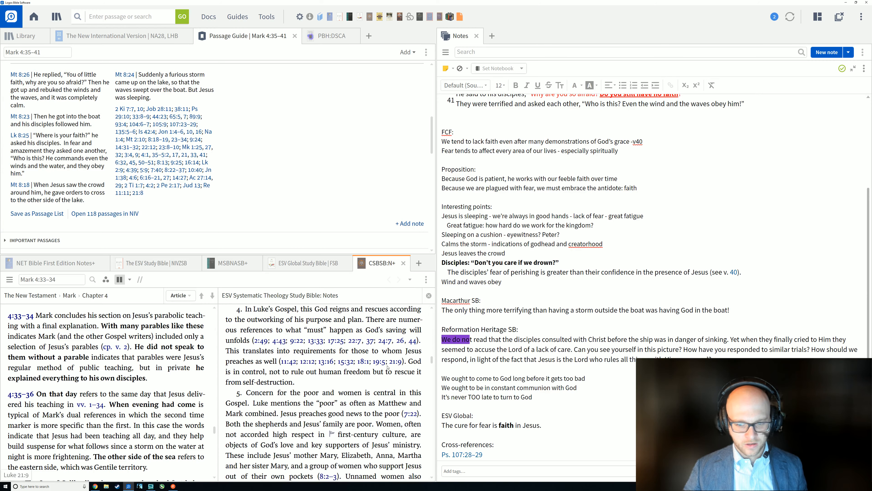
pyautogui.scroll(-4, 386, 367)
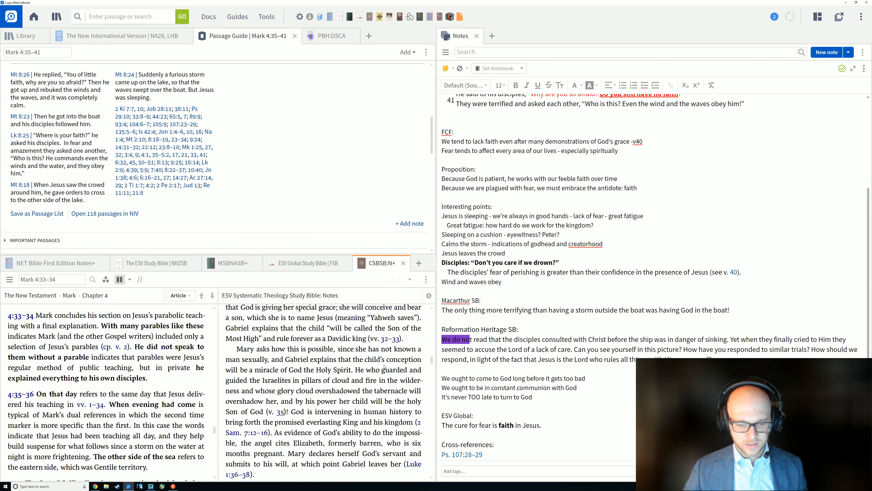
pyautogui.scroll(-5, 384, 367)
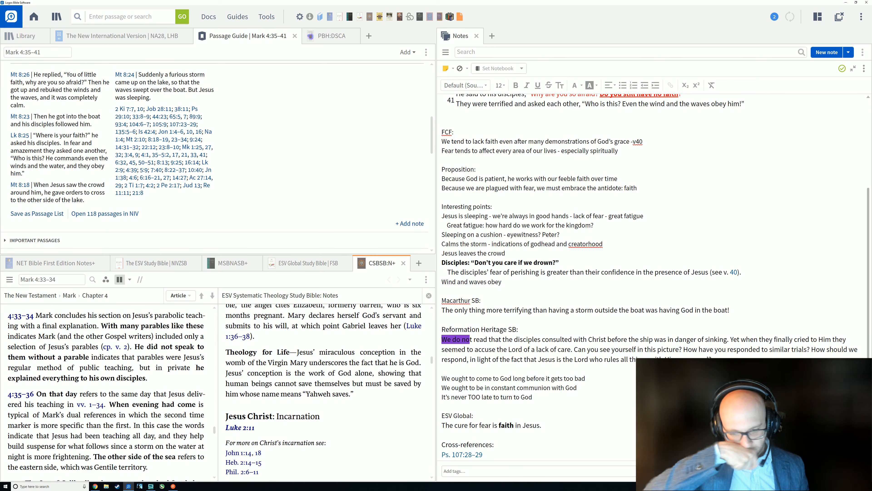
# Read the CSB Study Bible notes on Mark 4:35–38.
pyautogui.scroll(-2, 180, 369)
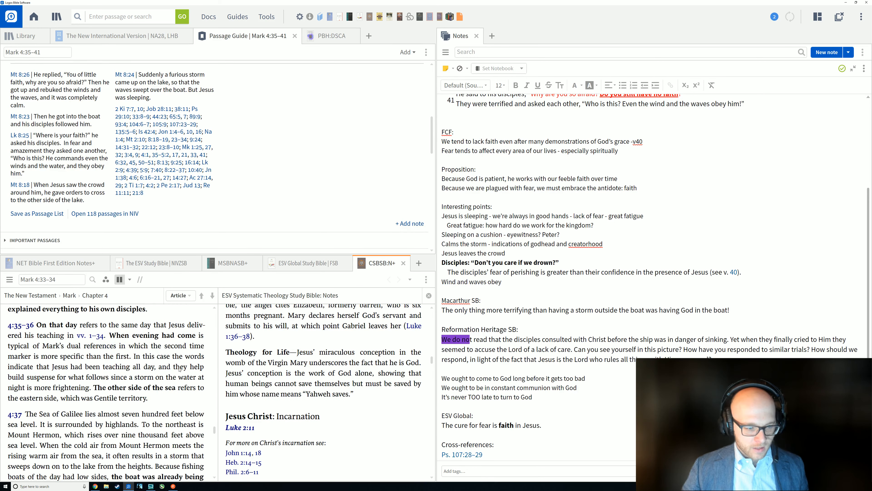
pyautogui.scroll(1, 169, 365)
pyautogui.scroll(-1, 170, 363)
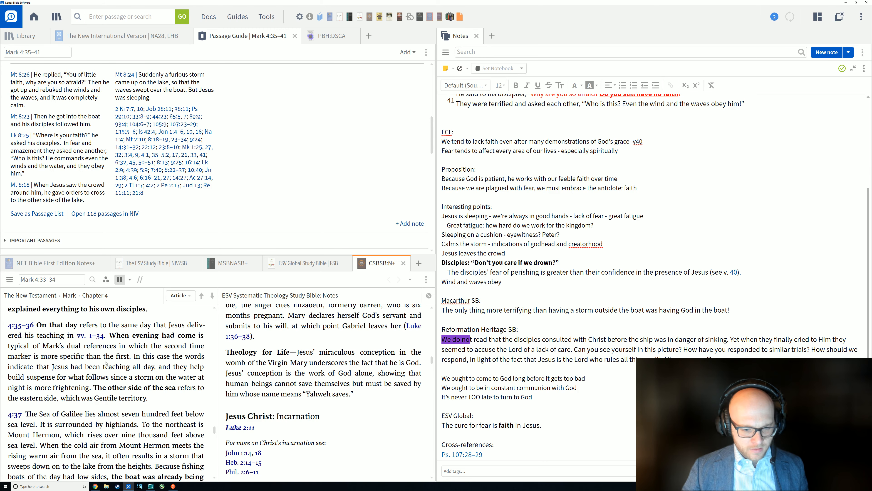
pyautogui.scroll(-1, 117, 367)
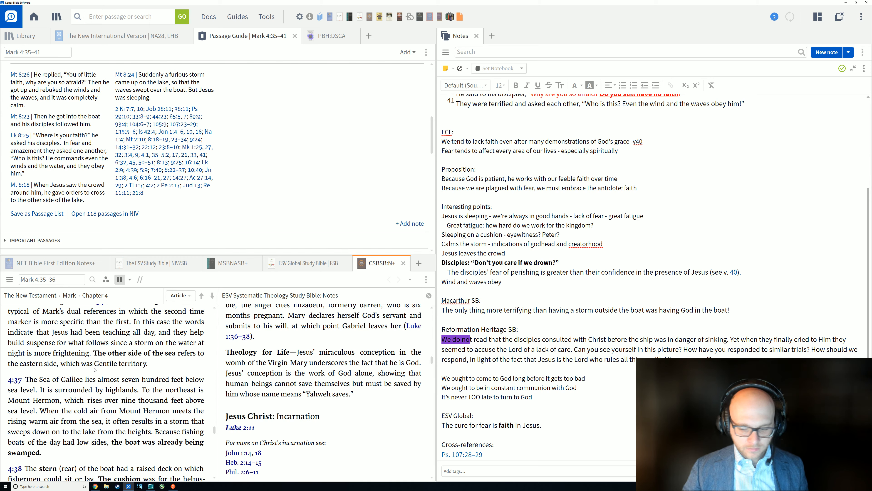
pyautogui.scroll(-1, 95, 370)
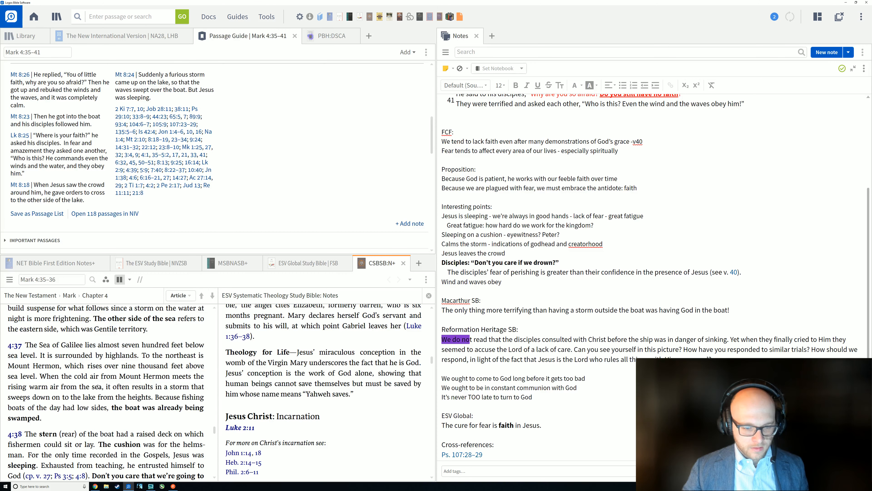
pyautogui.scroll(-1, 114, 378)
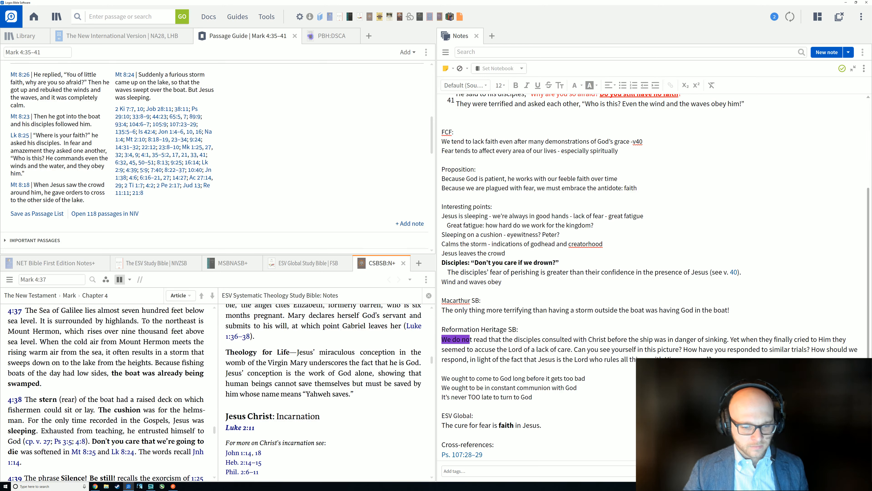
pyautogui.scroll(-2, 90, 398)
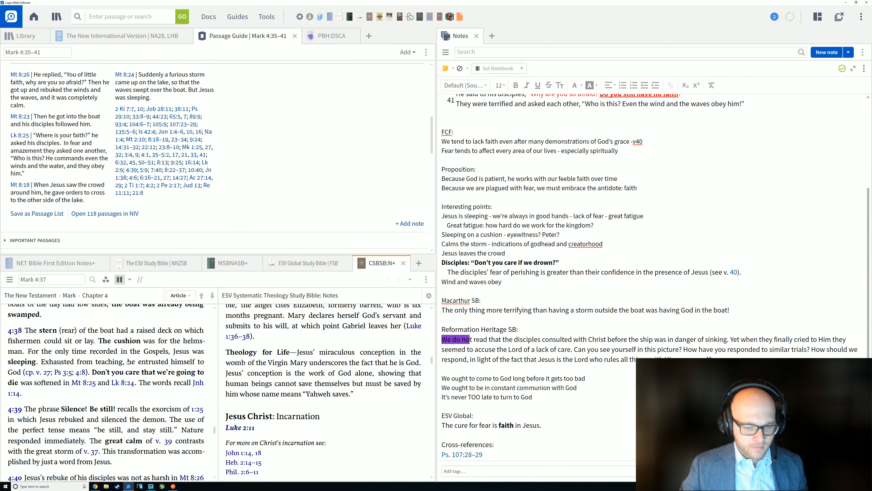
# Read the CSB Study Bible notes on Mark 4:39–41, through to the start of the chapter 5 notes.
pyautogui.scroll(-2, 153, 392)
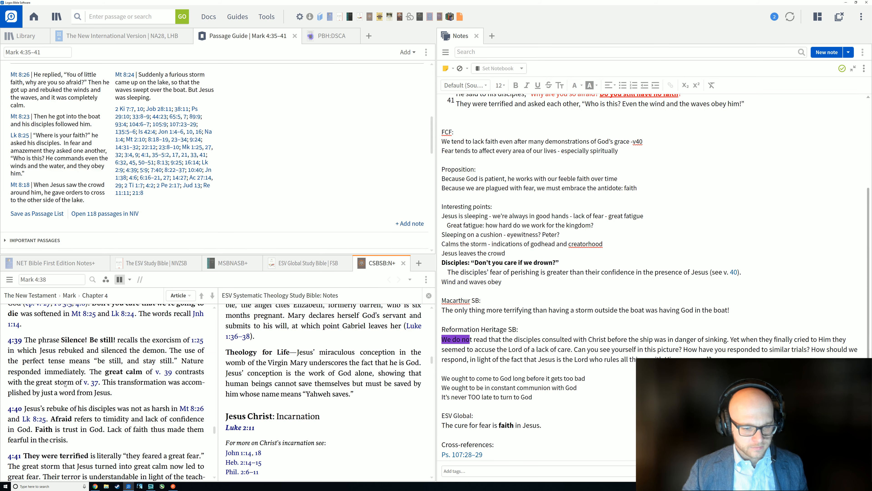
pyautogui.scroll(-1, 69, 384)
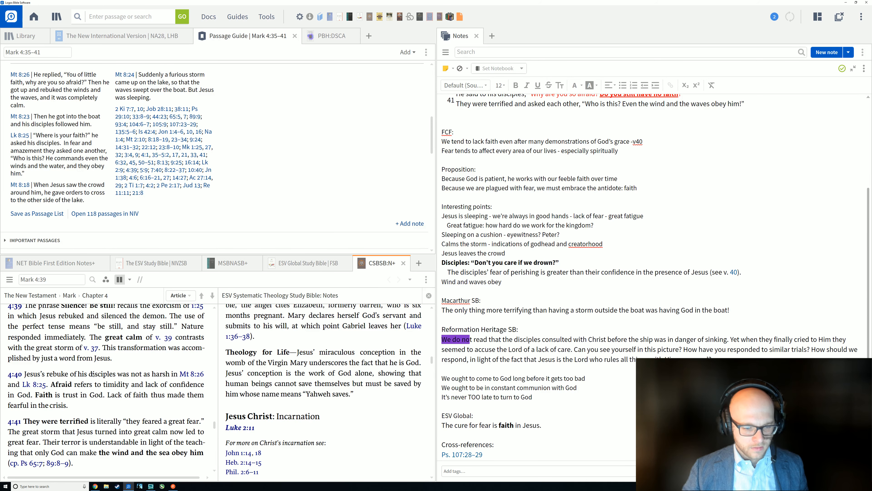
pyautogui.scroll(-1, 118, 372)
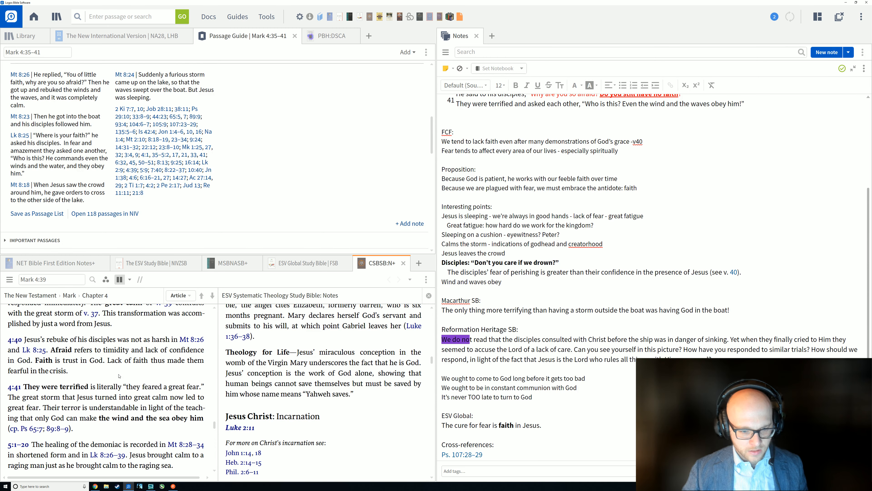
pyautogui.scroll(-1, 119, 377)
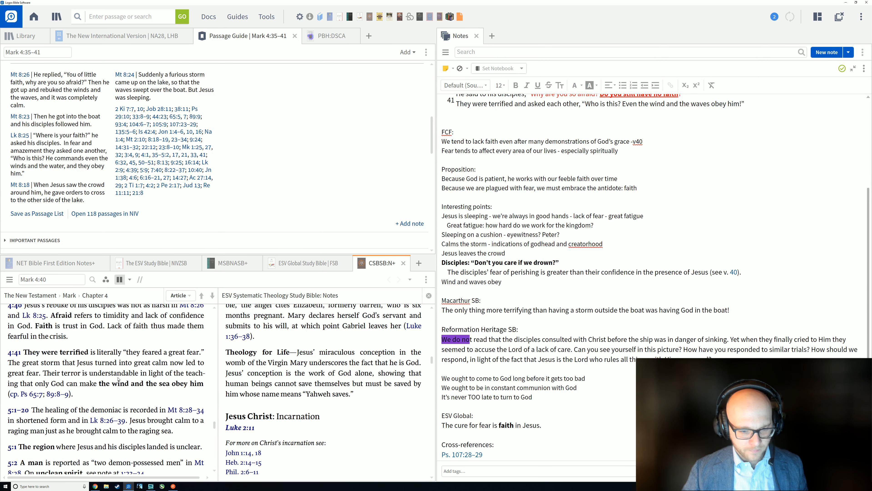
pyautogui.scroll(1, 121, 405)
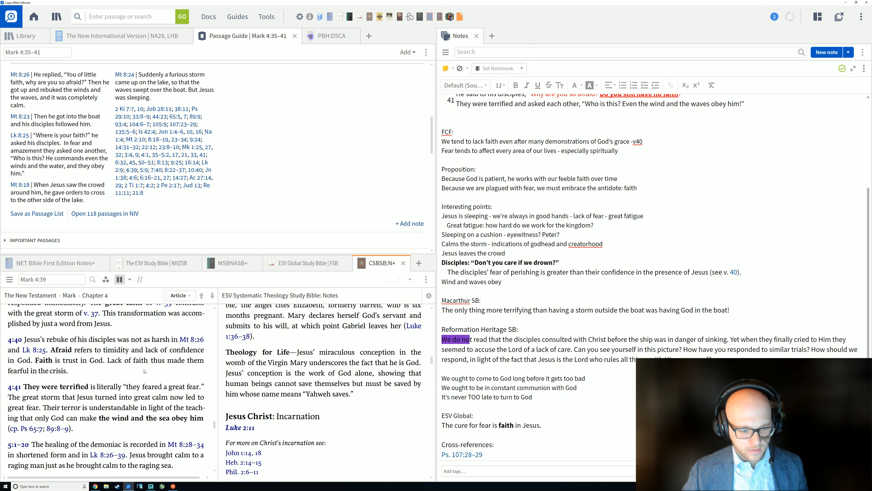
pyautogui.scroll(-1, 133, 376)
pyautogui.scroll(1, 132, 378)
pyautogui.scroll(-2, 132, 381)
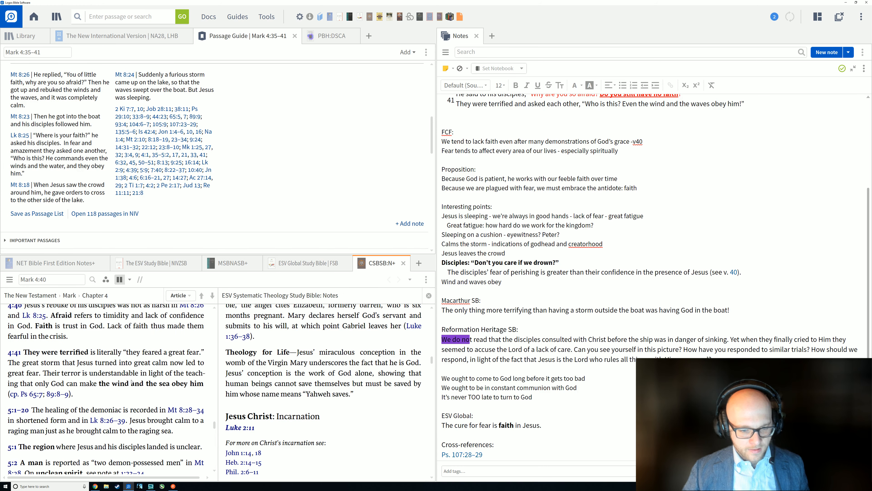
pyautogui.scroll(1, 132, 382)
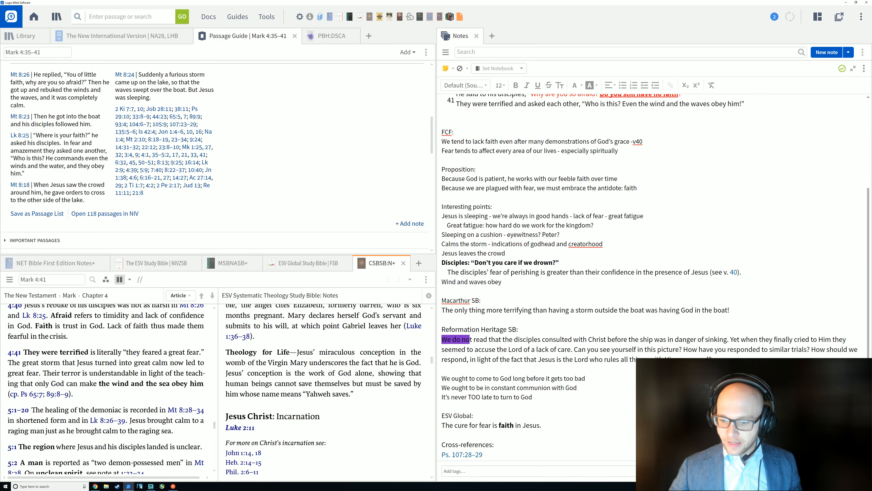
# Review the sermon note from the Mark 4:35–41 passage text to the study Bible insights and cross-references.
pyautogui.scroll(3, 567, 386)
pyautogui.scroll(3, 567, 386)
pyautogui.scroll(-7, 622, 328)
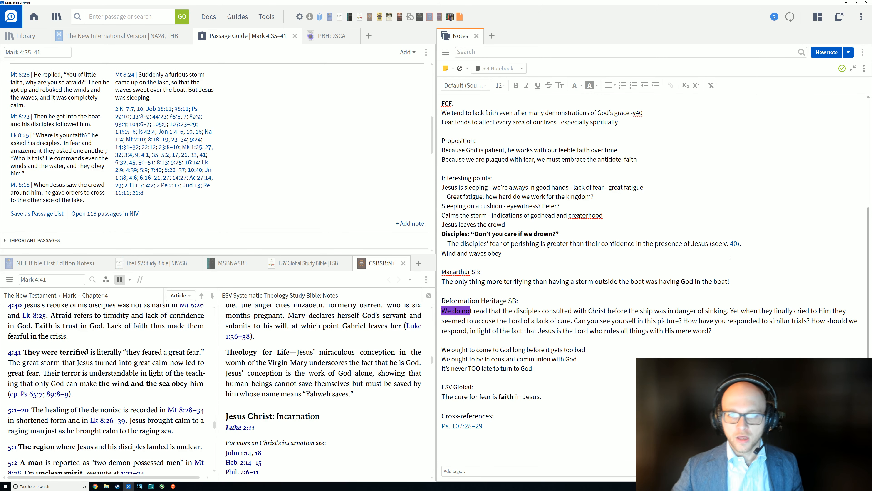
pyautogui.scroll(2, 651, 260)
pyautogui.scroll(-2, 606, 261)
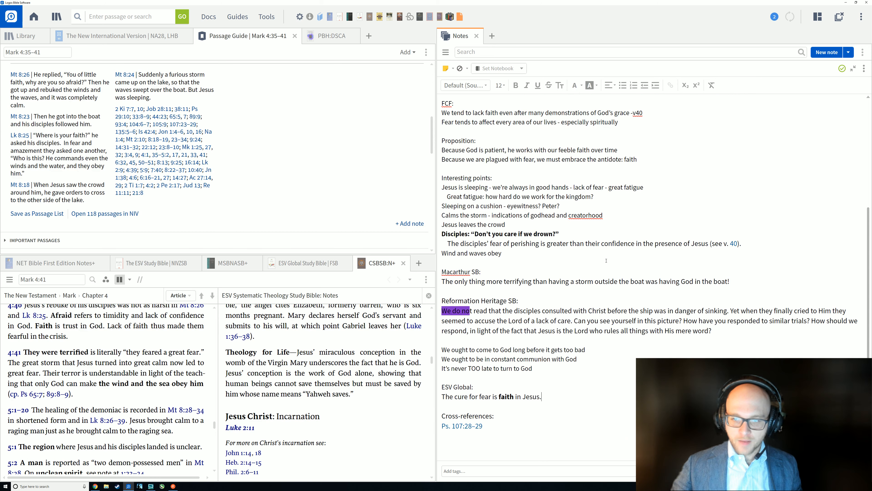
pyautogui.scroll(2, 606, 259)
pyautogui.scroll(-2, 585, 314)
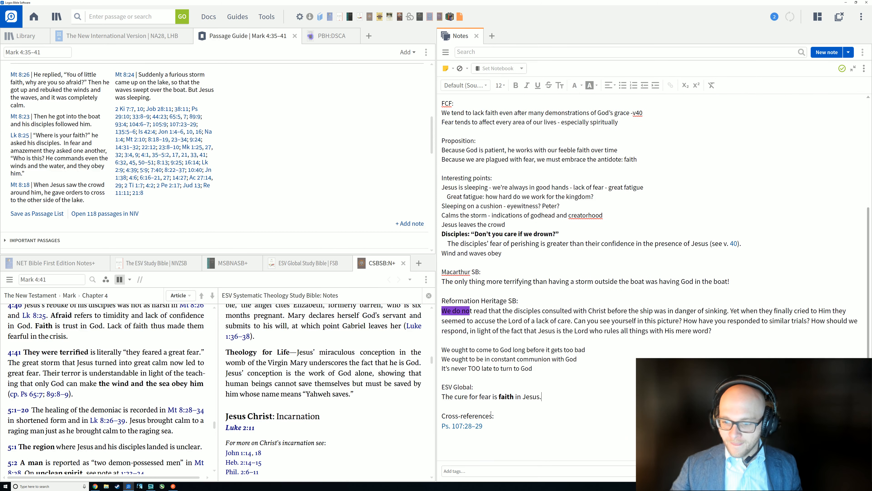
pyautogui.moveTo(442, 396)
pyautogui.mouseDown()
pyautogui.moveTo(542, 398)
pyautogui.moveTo(445, 387)
pyautogui.mouseUp()
pyautogui.click(538, 396)
pyautogui.click(496, 372)
pyautogui.scroll(2, 497, 367)
pyautogui.scroll(2, 498, 366)
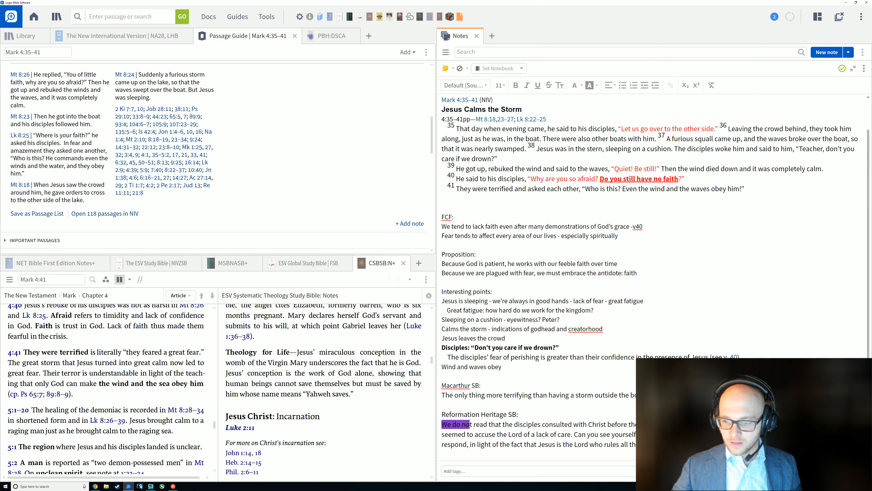
# Make room in the sermon note for another statement below "Because we are plagued with fear, we must embrace the antidote: faith".
pyautogui.scroll(-1, 540, 305)
pyautogui.moveTo(443, 231); pyautogui.dragTo(622, 232)
pyautogui.click(628, 232)
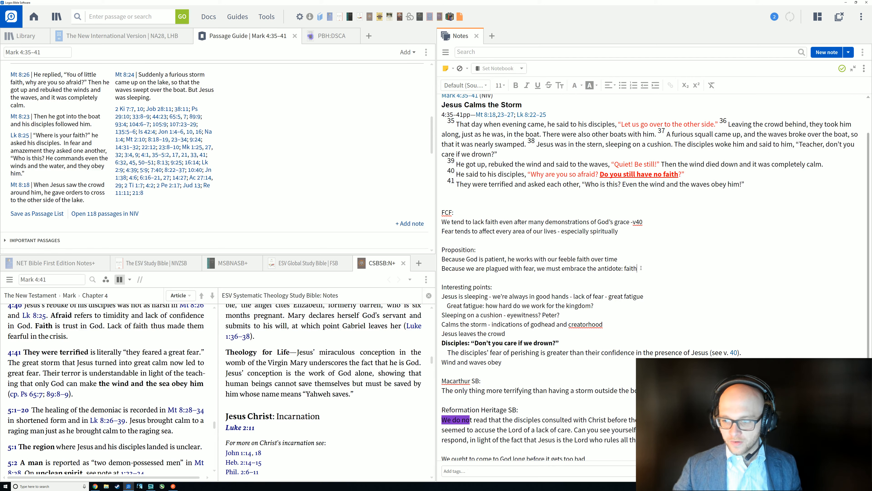
pyautogui.press('Return')
pyautogui.scroll(-3, 617, 317)
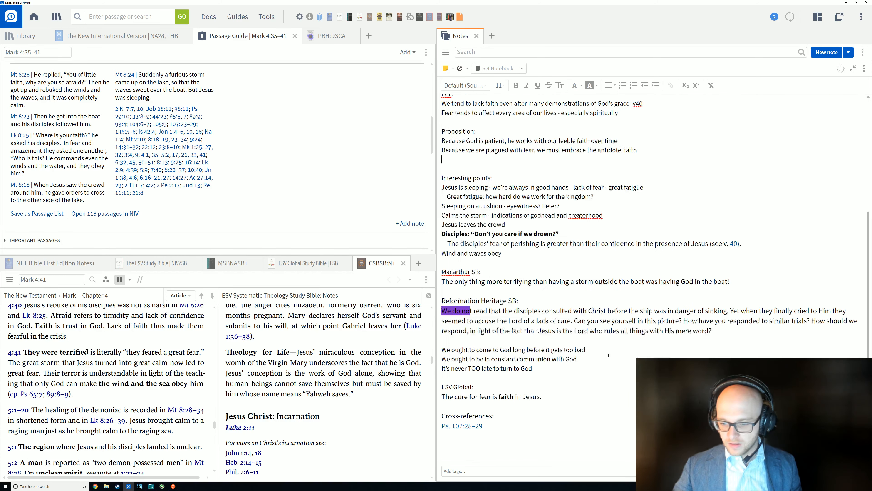
pyautogui.scroll(5, 489, 296)
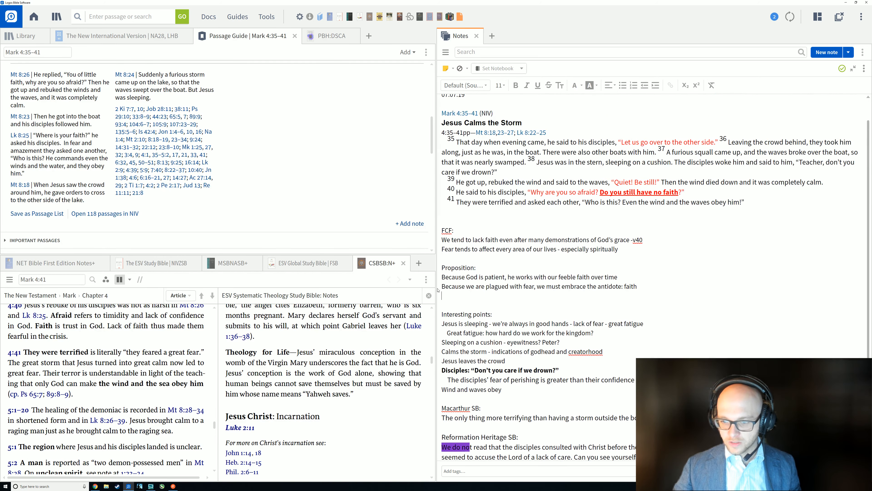
pyautogui.moveTo(443, 287); pyautogui.dragTo(638, 286)
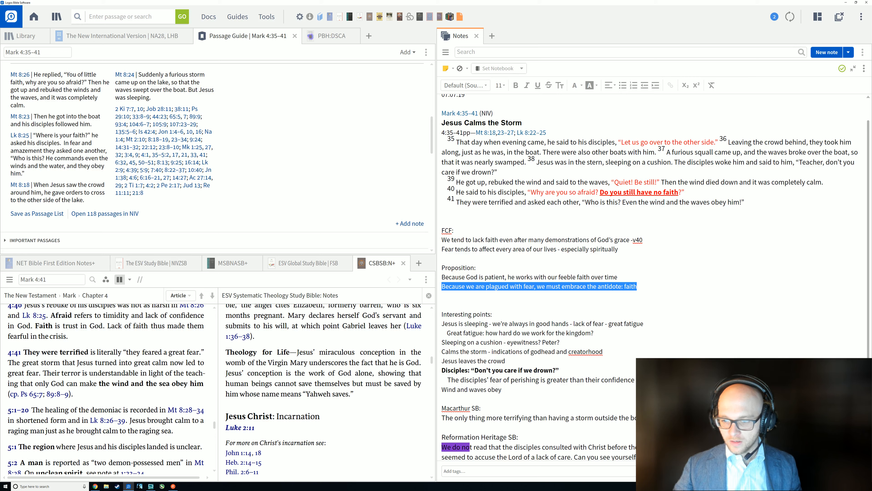
pyautogui.click(616, 294)
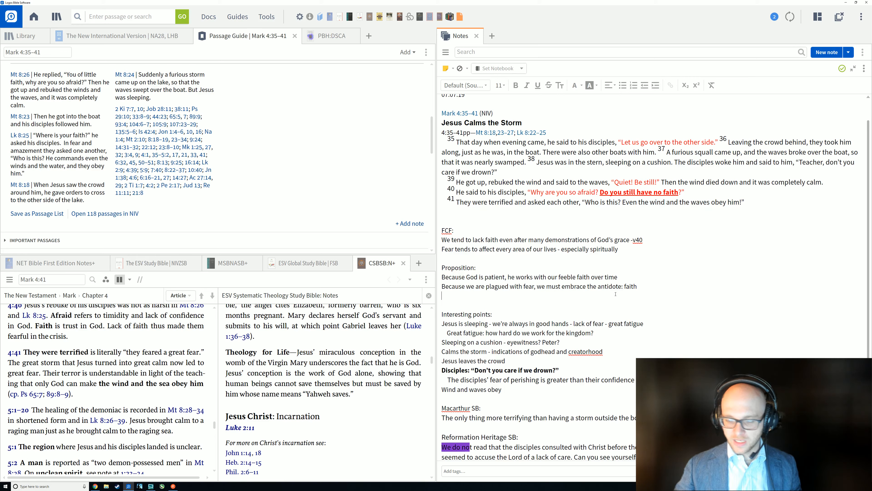
pyautogui.press('Return')
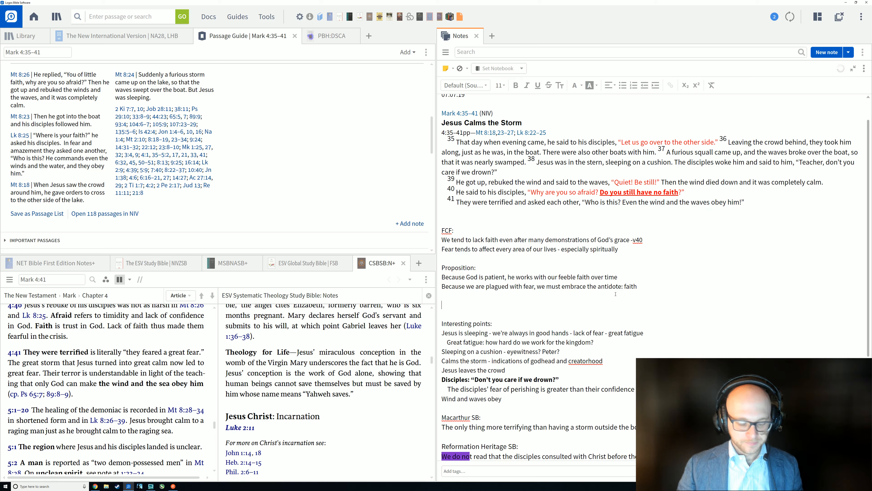
# Add the proposition "Because fear is such a powerful motivator, we must exercise God's given cure: faith" and leave blank lines beneath it.
pyautogui.write('Because ')
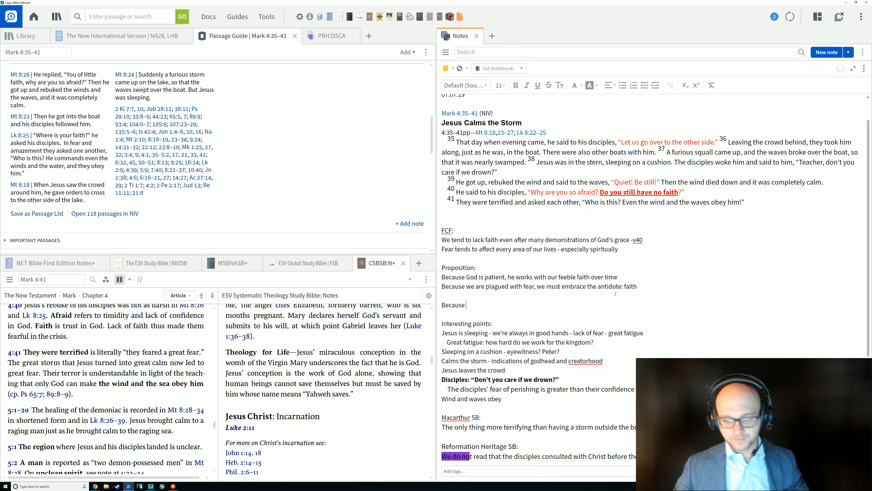
pyautogui.write('fear')
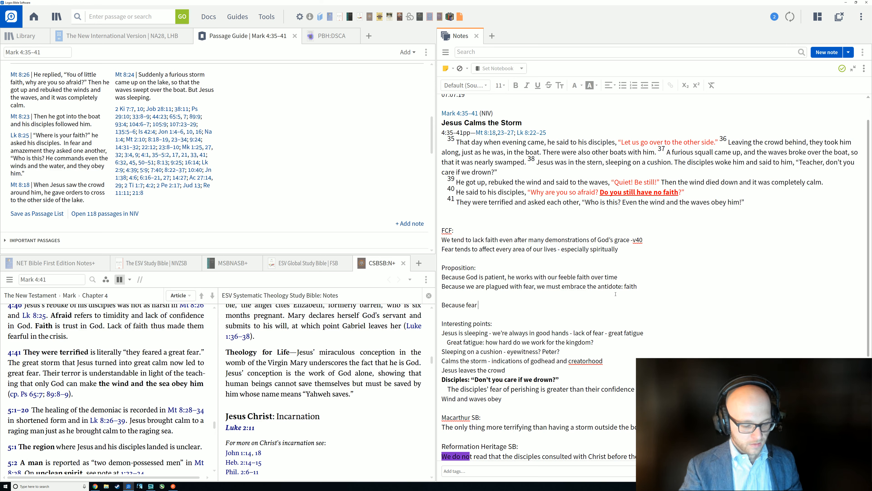
pyautogui.write(' is suych')
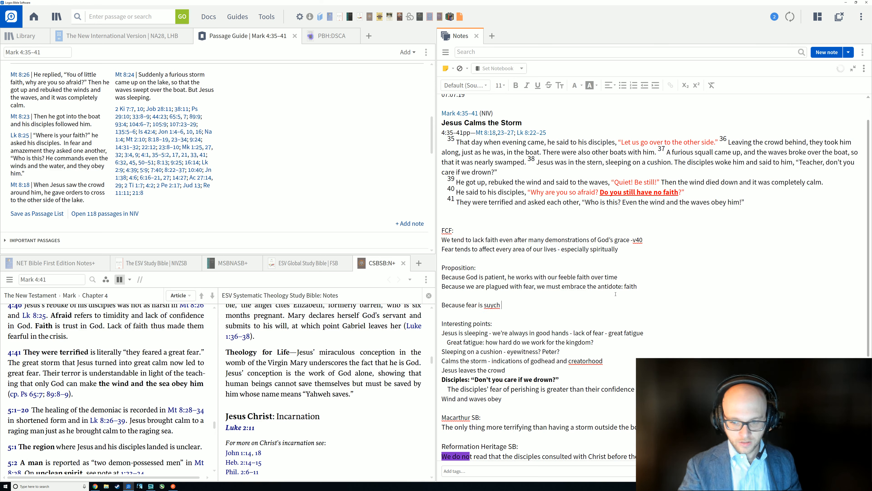
pyautogui.press('BackSpace')
pyautogui.press('BackSpace')
pyautogui.write('ch a powerf')
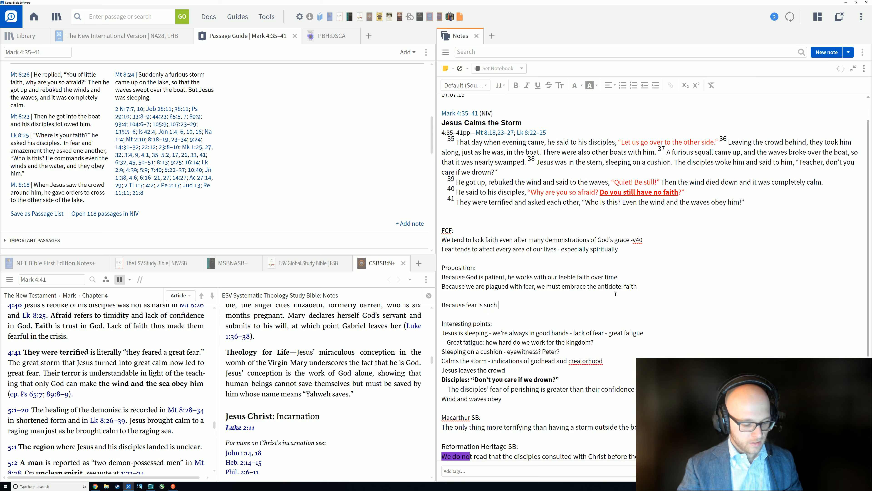
pyautogui.write('ul motivator, we must')
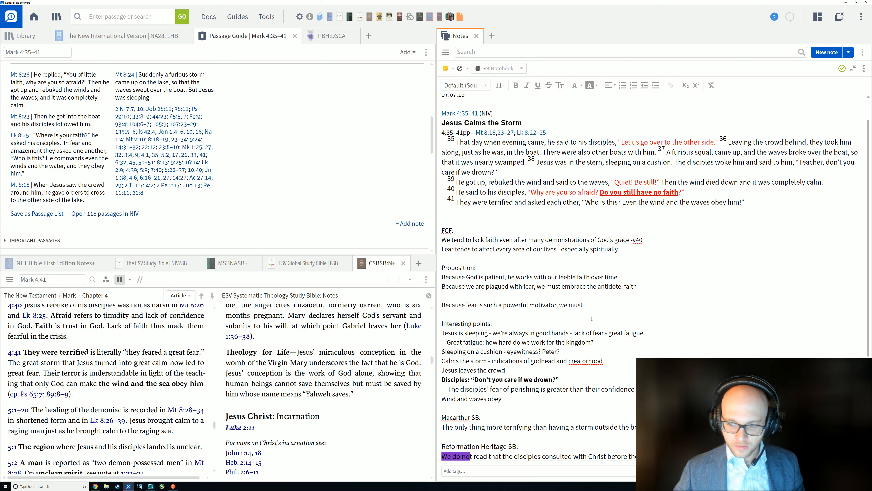
pyautogui.write('exe')
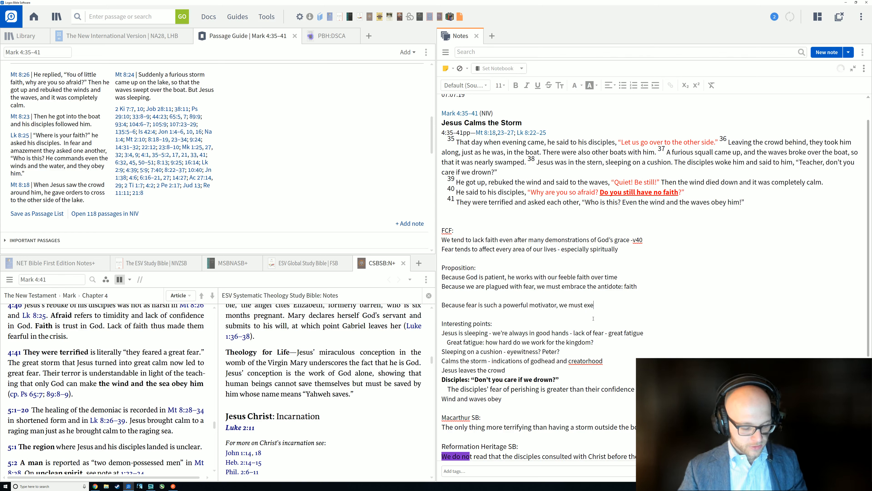
pyautogui.write("rcise God's given")
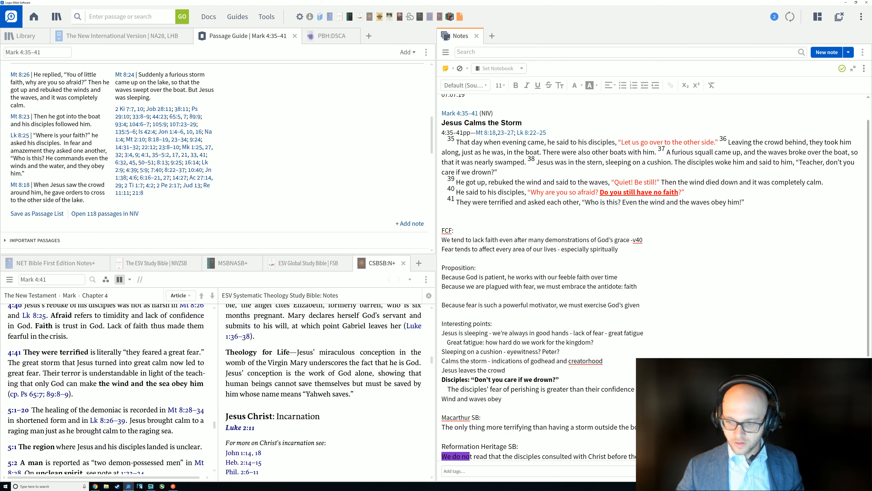
pyautogui.scroll(-3, 653, 275)
pyautogui.scroll(3, 652, 275)
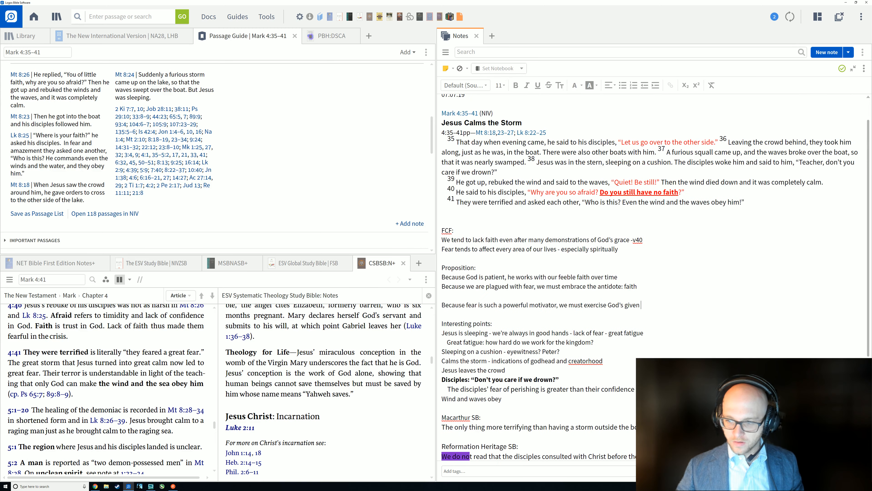
pyautogui.write('cure: faith')
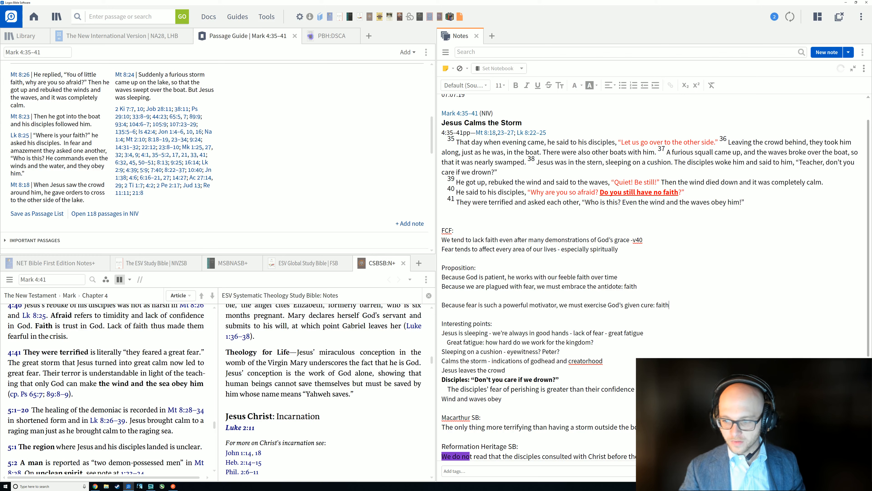
pyautogui.press('Return')
pyautogui.press('Return')
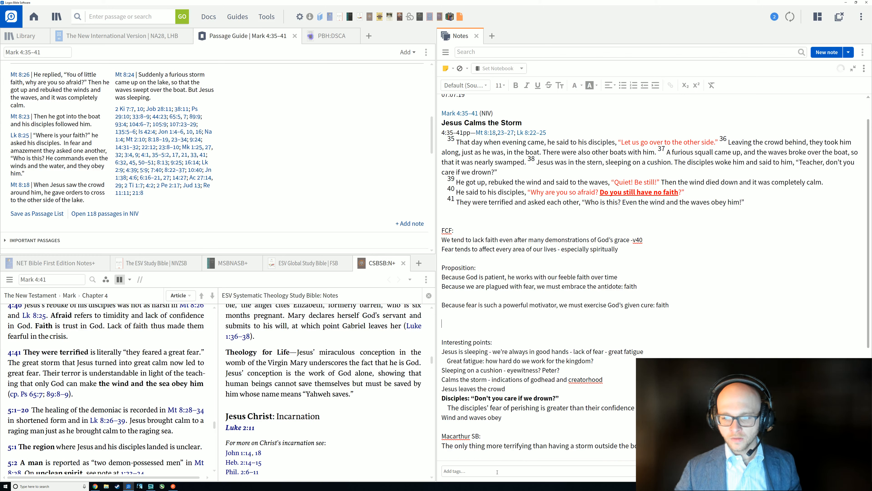
pyautogui.moveTo(504, 306); pyautogui.dragTo(558, 305)
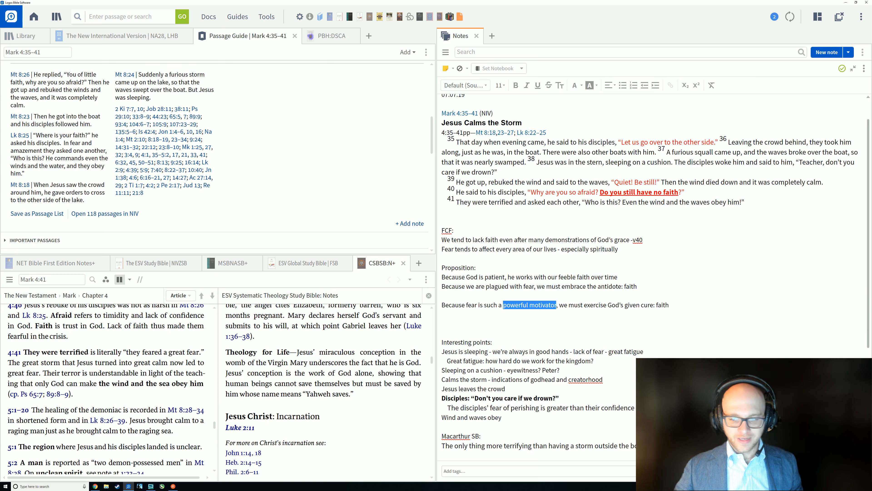
pyautogui.click(562, 326)
pyautogui.click(563, 318)
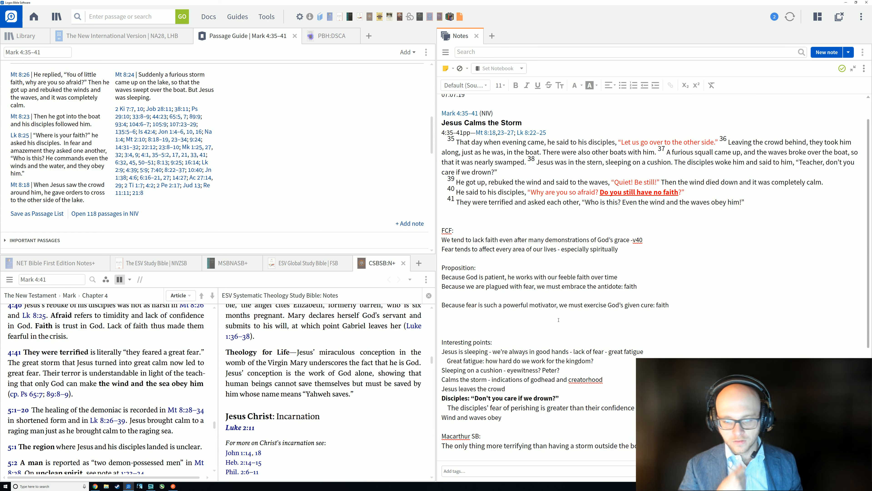
# Start another proposition line reading "Because fear tends to" directly below the "powerful motivator" statement.
pyautogui.write('Befcau')
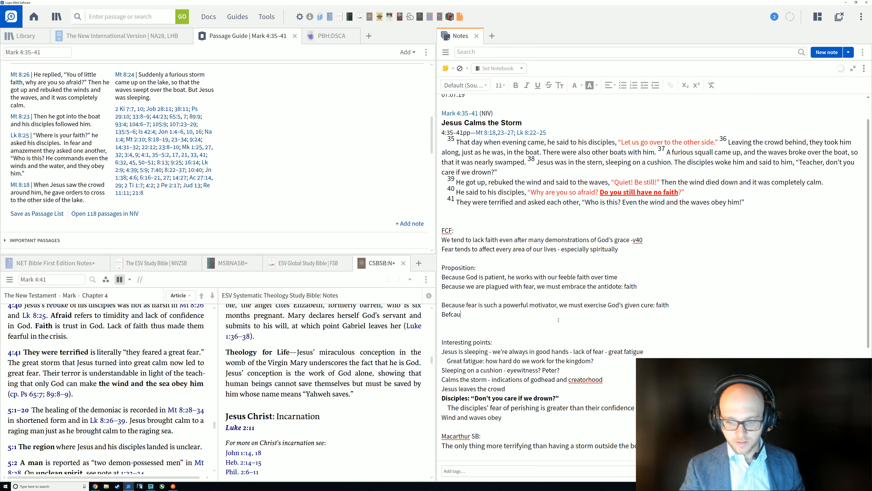
pyautogui.press('BackSpace')
pyautogui.press('BackSpace')
pyautogui.write('c')
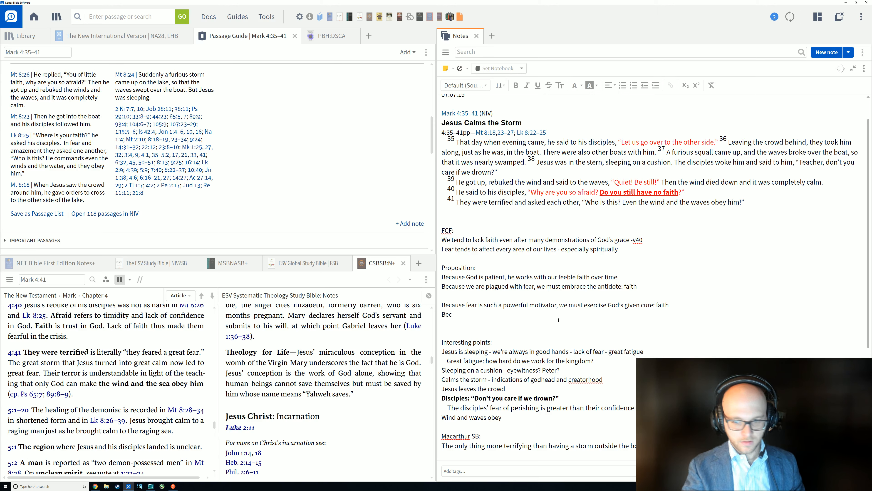
pyautogui.write('ause fear tends to')
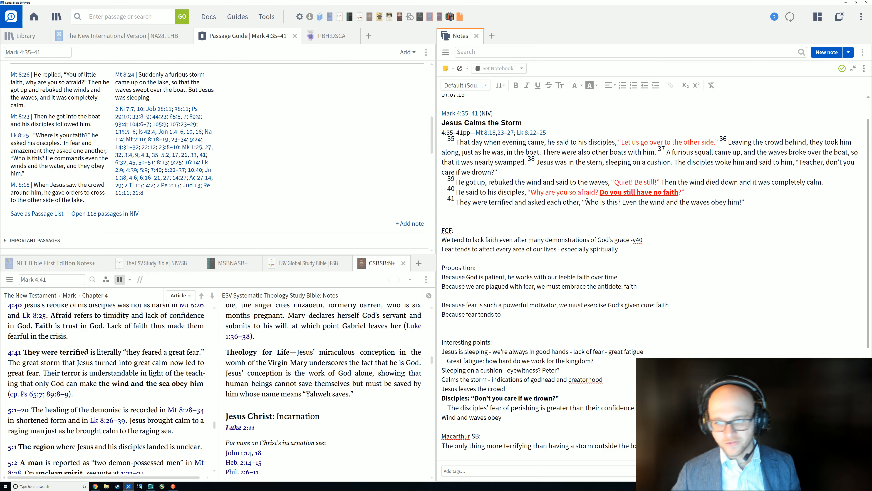
# Review the sermon note from the disciples' plea in Mark 4:38 to the study Bible insights and cross-references.
pyautogui.scroll(1, 587, 196)
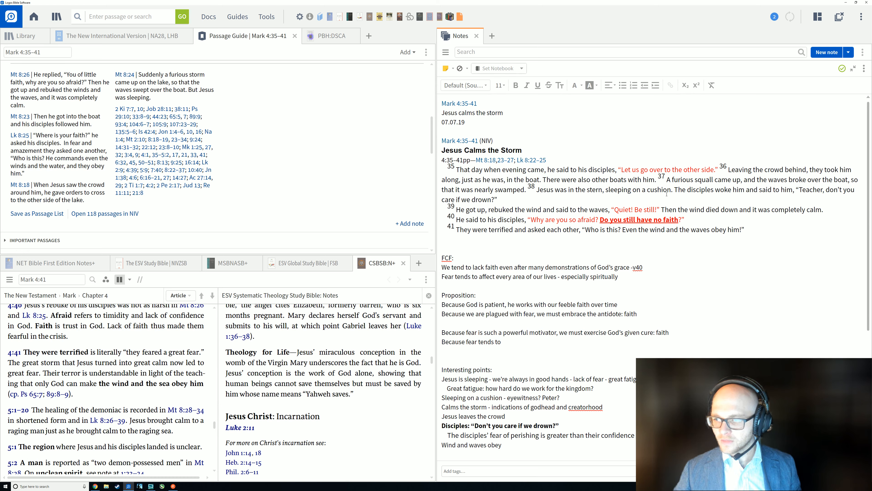
pyautogui.moveTo(676, 190); pyautogui.dragTo(799, 198)
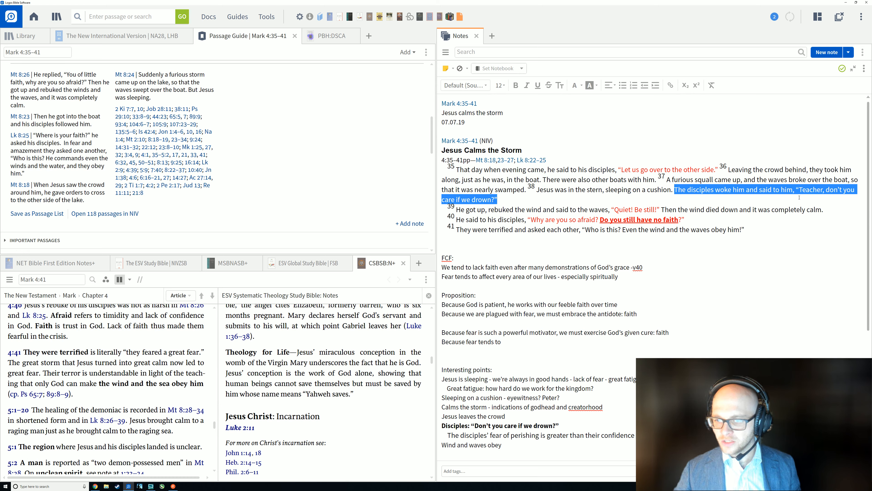
pyautogui.click(570, 202)
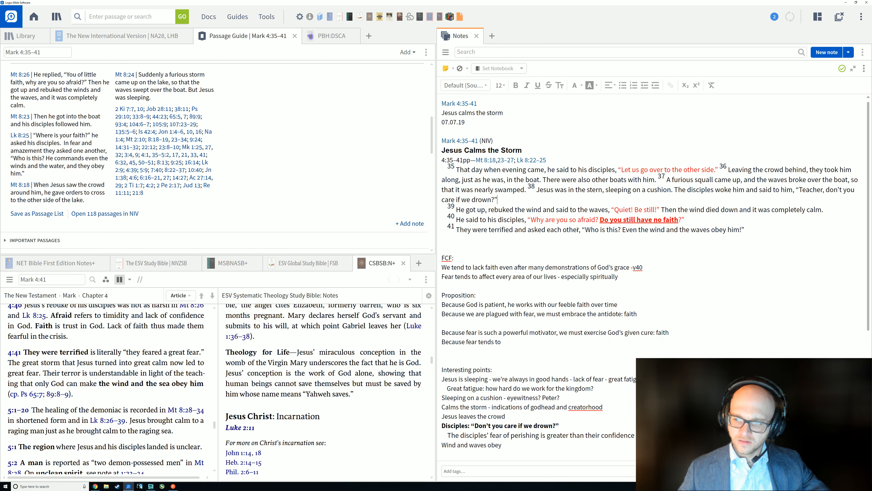
pyautogui.scroll(-3, 647, 344)
pyautogui.scroll(3, 635, 350)
pyautogui.scroll(-3, 621, 357)
pyautogui.scroll(-3, 620, 357)
pyautogui.scroll(5, 620, 358)
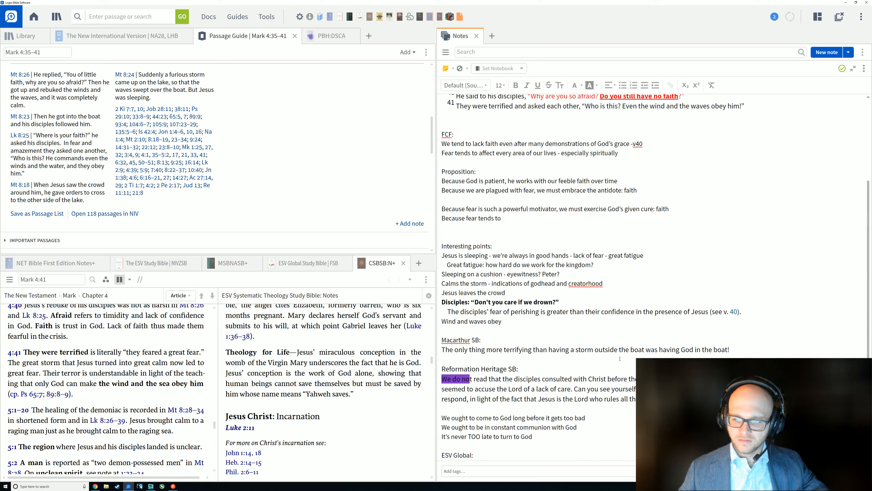
pyautogui.scroll(-5, 620, 358)
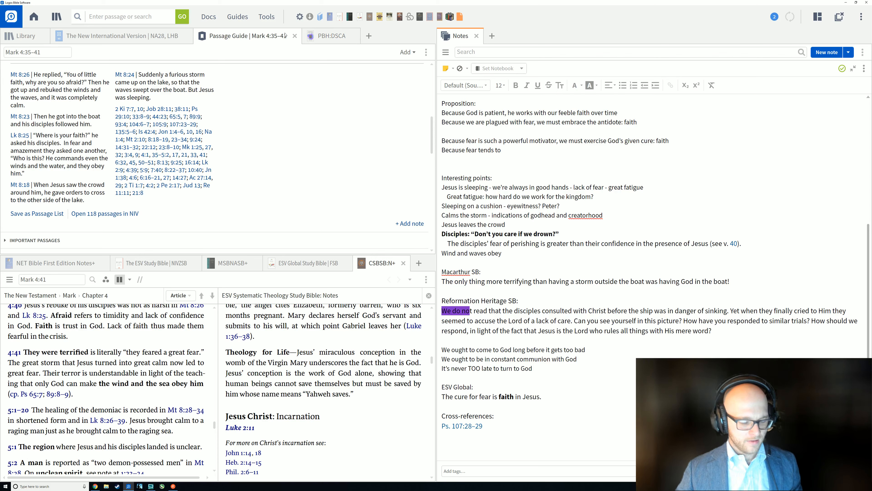
# Open the Factbook and look up the topic "fear".
pyautogui.click(270, 19)
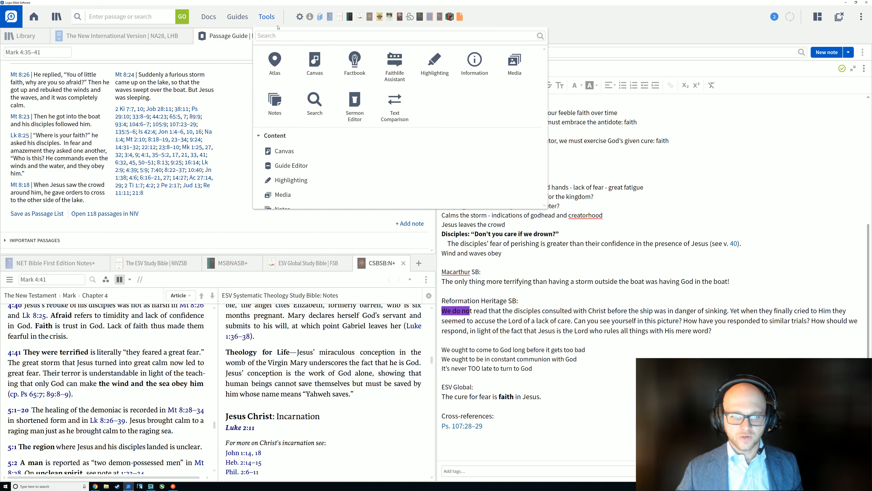
pyautogui.moveTo(213, 127)
pyautogui.mouseDown()
pyautogui.moveTo(355, 63)
pyautogui.moveTo(365, 46)
pyautogui.moveTo(373, 61)
pyautogui.mouseUp()
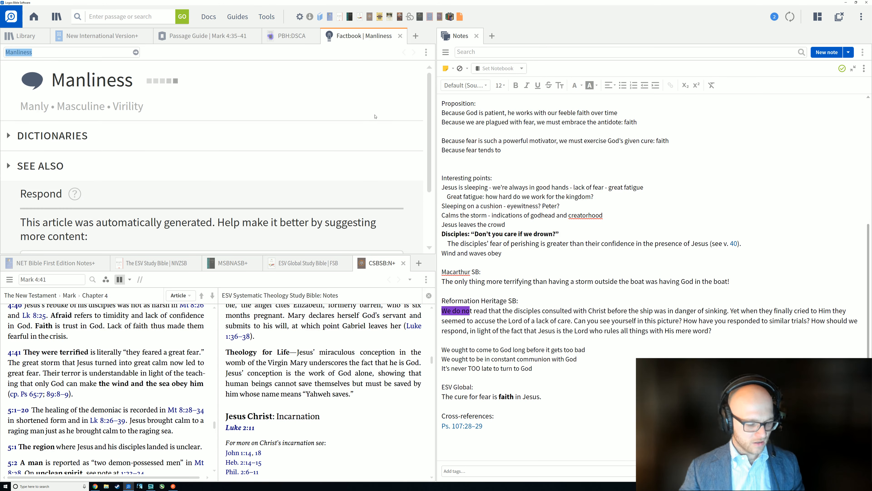
pyautogui.write('fear')
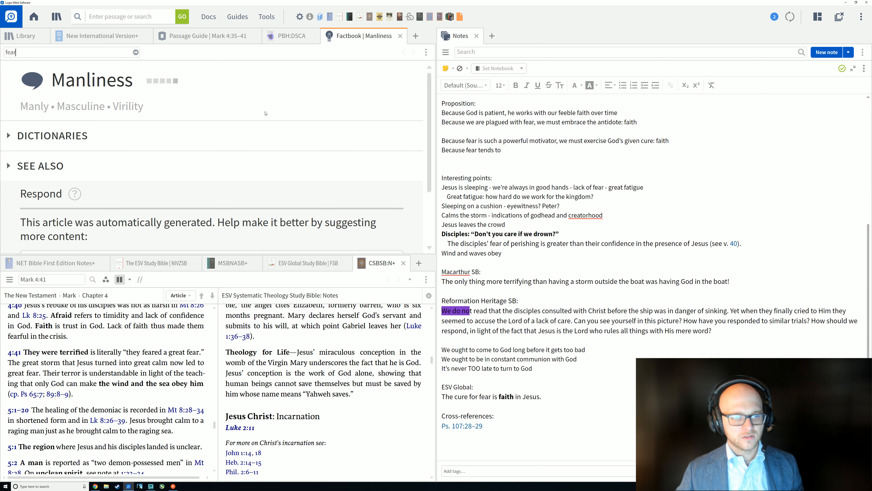
pyautogui.press('Return')
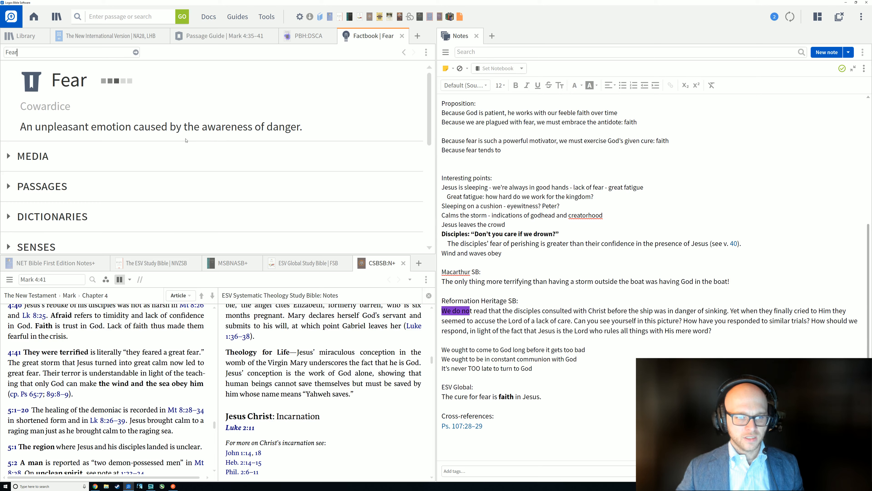
# Expand the passages in the Fear entry and read its key verses from Genesis 3:10 to 2 Timothy 1:6–7.
pyautogui.scroll(-1, 124, 168)
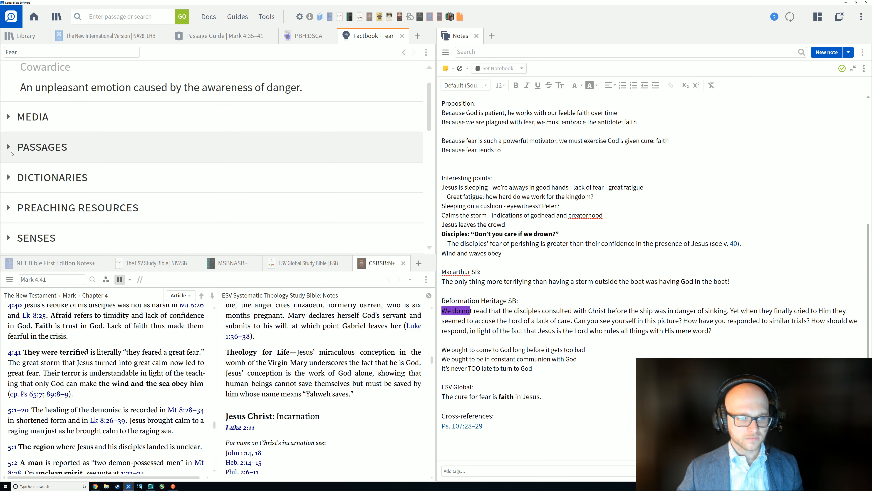
pyautogui.click(9, 148)
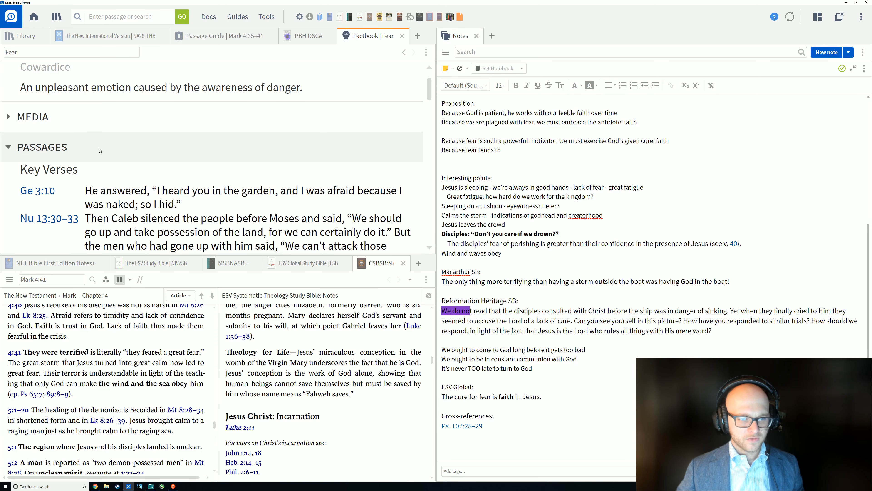
pyautogui.scroll(-1, 100, 150)
pyautogui.scroll(-1, 138, 134)
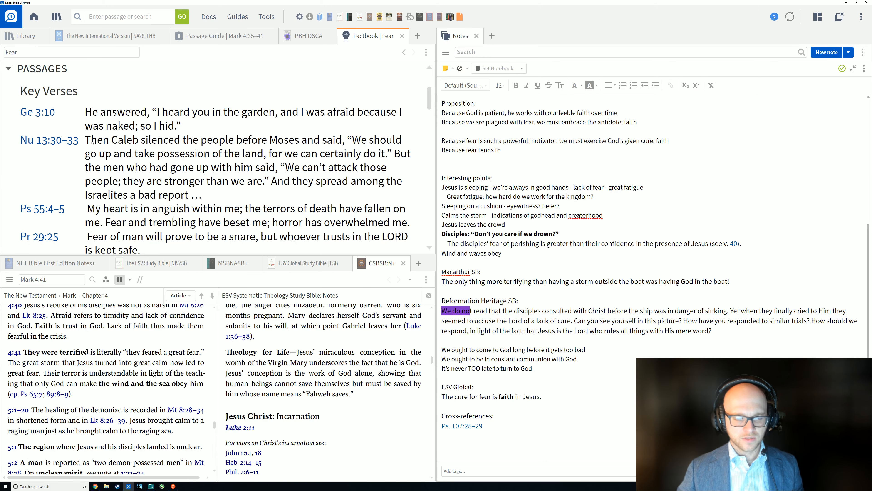
pyautogui.scroll(-1, 173, 174)
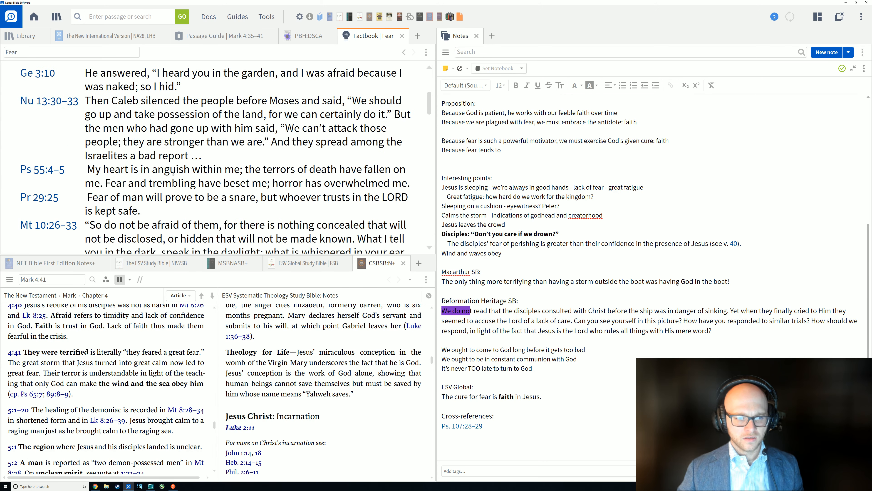
pyautogui.scroll(-1, 173, 173)
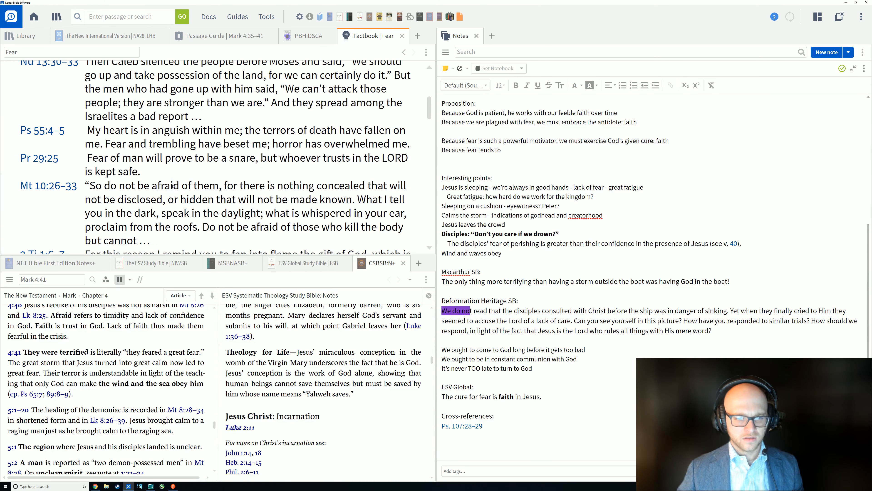
pyautogui.scroll(-1, 169, 196)
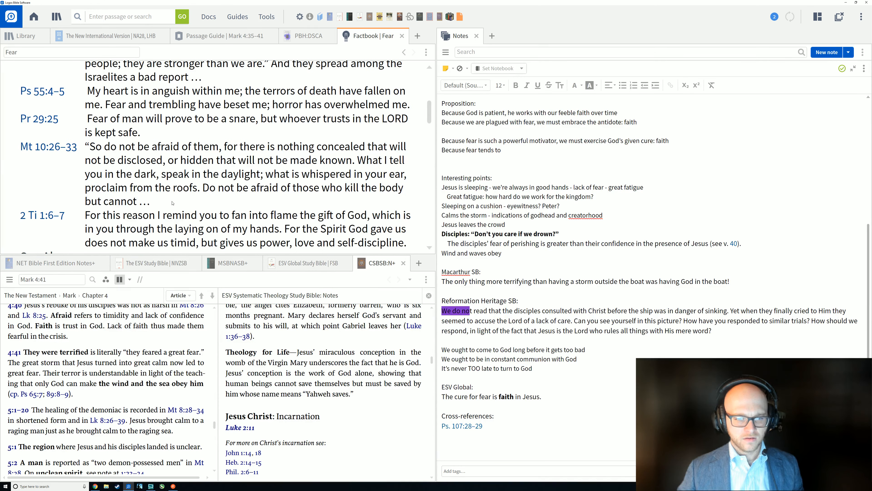
pyautogui.scroll(-1, 173, 203)
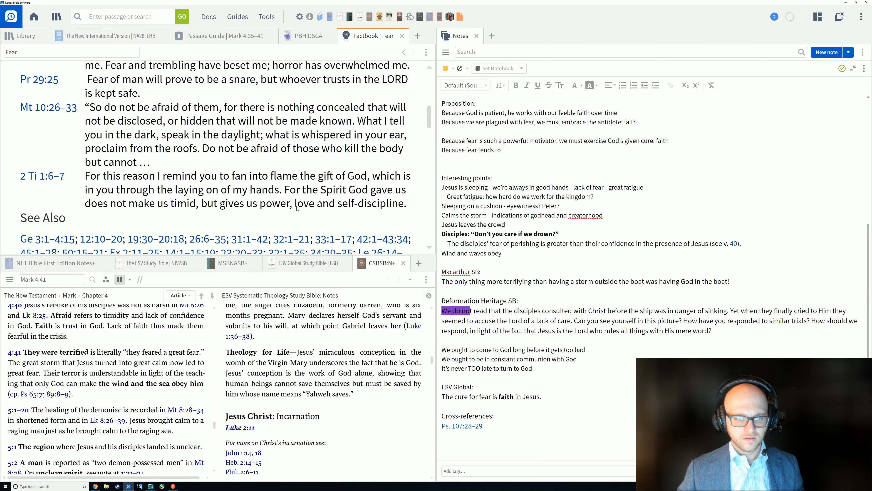
pyautogui.scroll(1, 197, 204)
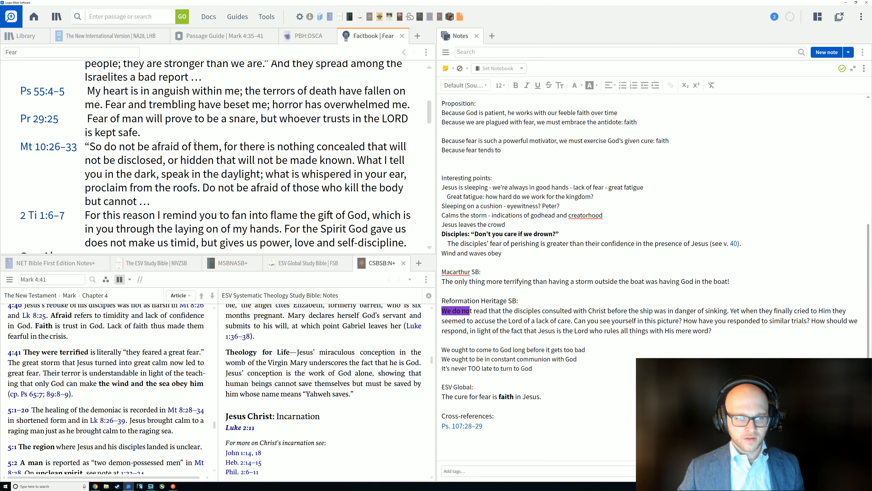
pyautogui.scroll(5, 194, 141)
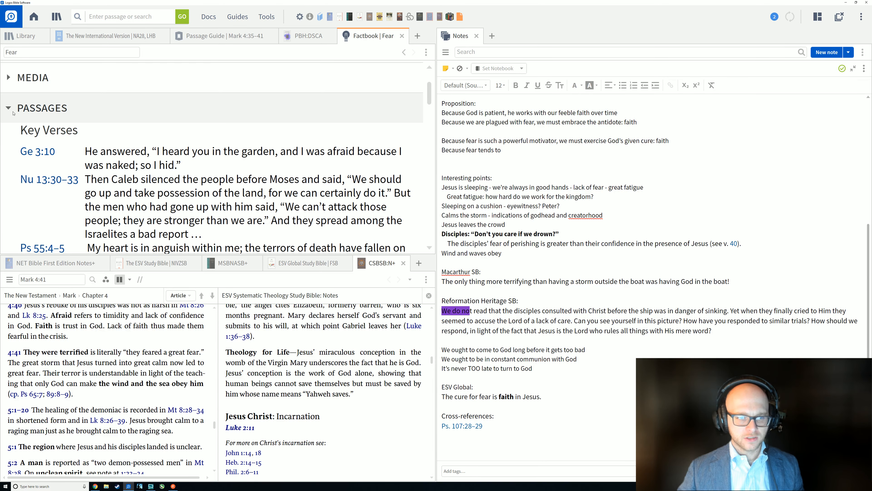
# Collapse the passages, expand the dictionaries and open the Fear article from The New Bible Dictionary, Third Edition, among the study Bibles.
pyautogui.click(13, 113)
pyautogui.click(130, 139)
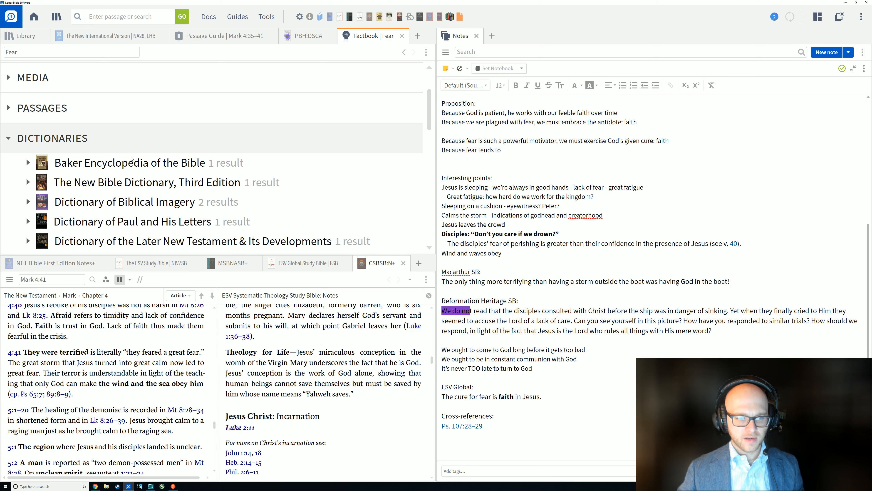
pyautogui.scroll(-1, 130, 161)
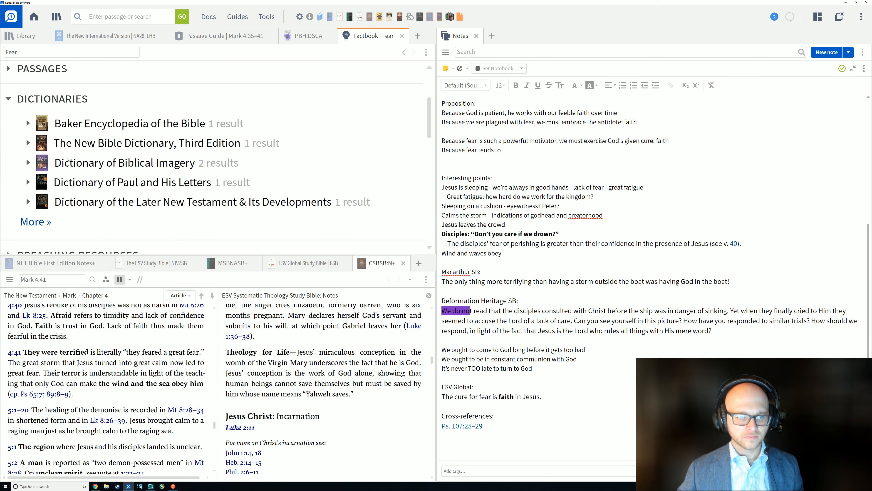
pyautogui.moveTo(113, 145)
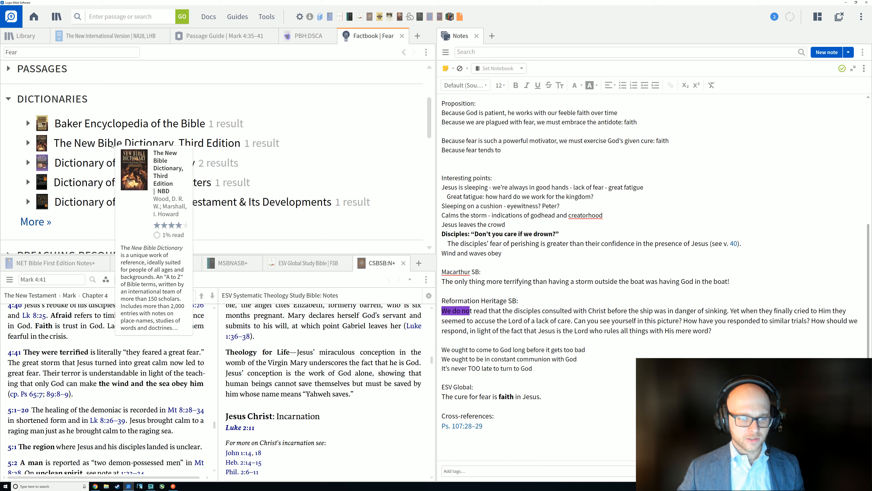
pyautogui.click(63, 144)
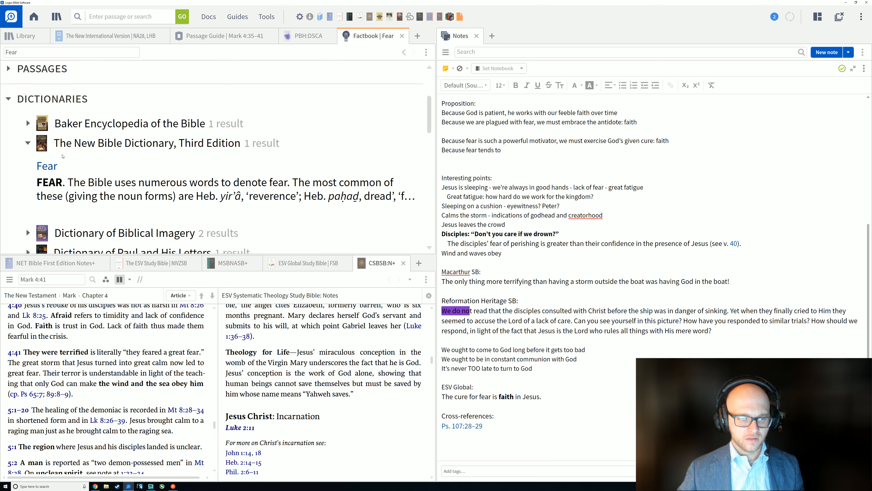
pyautogui.moveTo(51, 169); pyautogui.dragTo(399, 266)
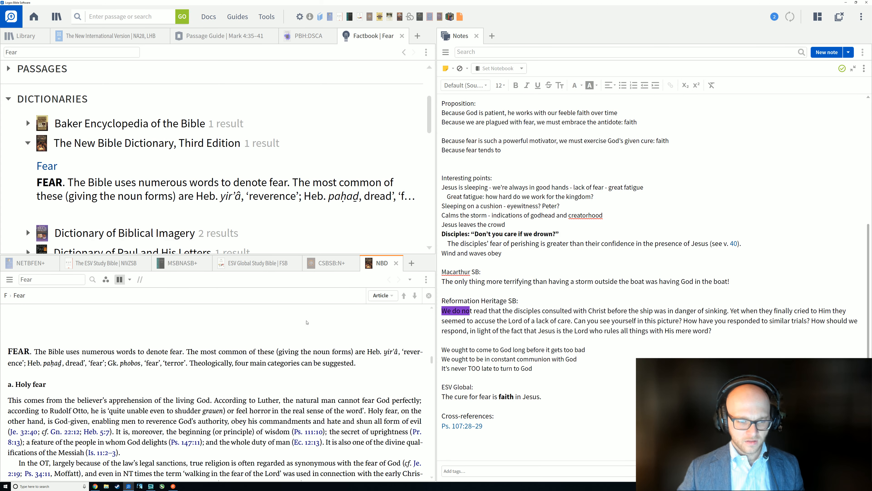
# Read the Fear article's four categories: holy fear, slavish fear, fear of men, and fear as the object of fear.
pyautogui.scroll(-1, 167, 366)
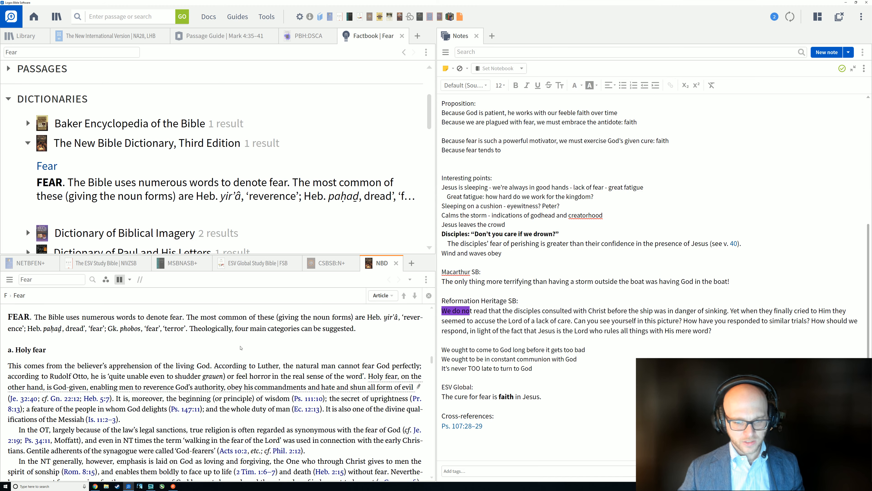
pyautogui.scroll(-1, 33, 357)
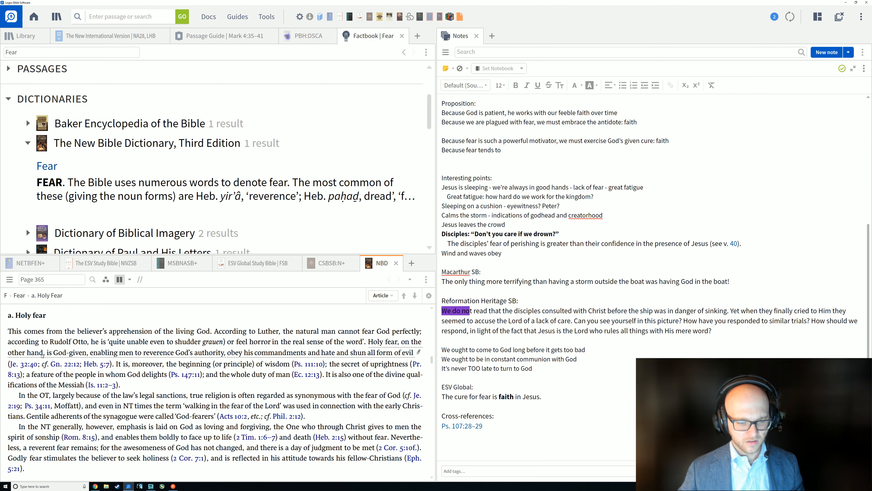
pyautogui.scroll(-3, 121, 383)
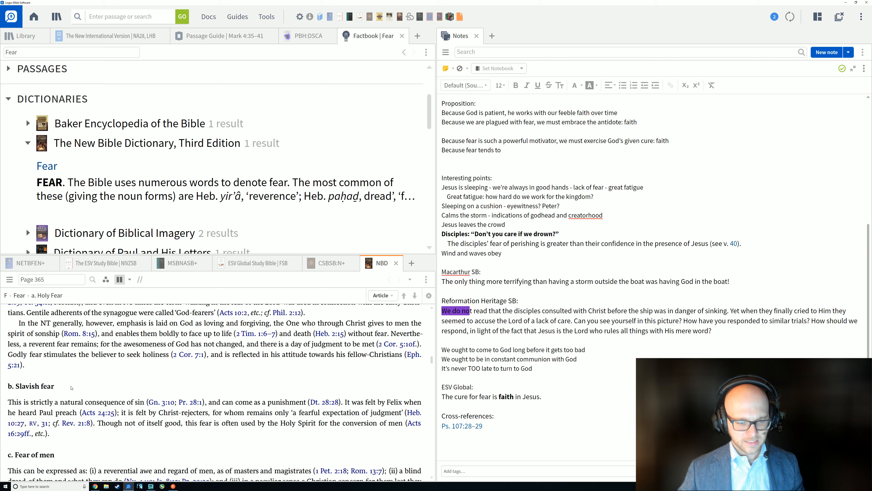
pyautogui.scroll(-1, 71, 388)
pyautogui.scroll(3, 117, 372)
pyautogui.scroll(-3, 127, 373)
pyautogui.scroll(-4, 136, 373)
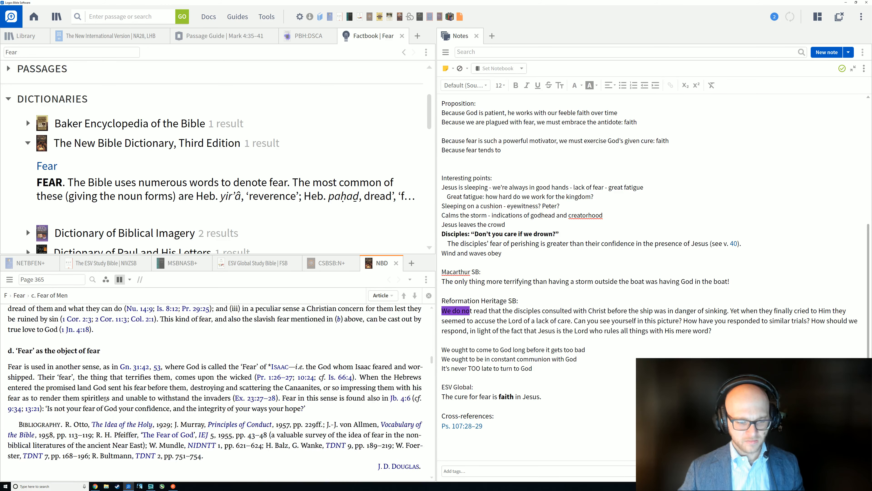
pyautogui.scroll(-1, 105, 400)
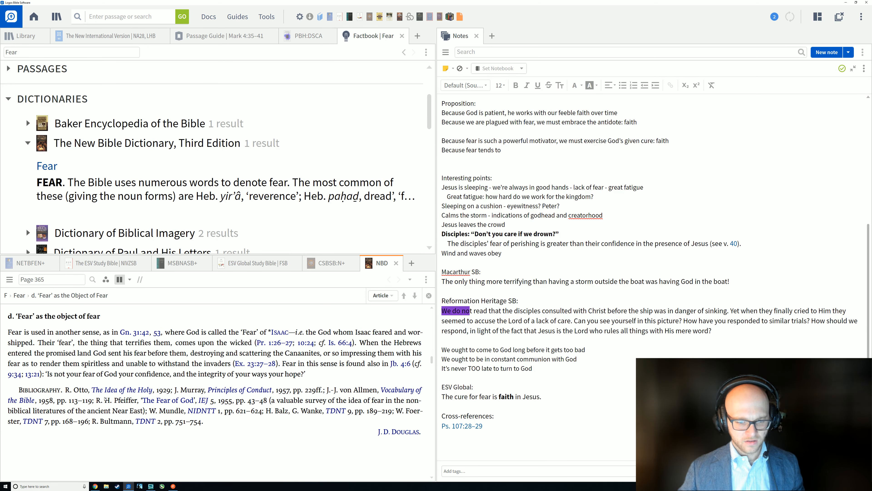
pyautogui.scroll(4, 104, 398)
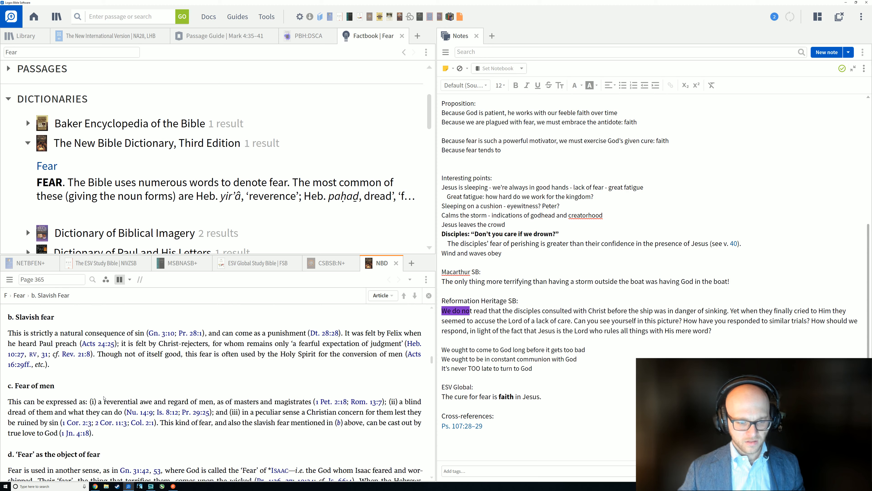
pyautogui.scroll(1, 154, 372)
pyautogui.scroll(-1, 163, 382)
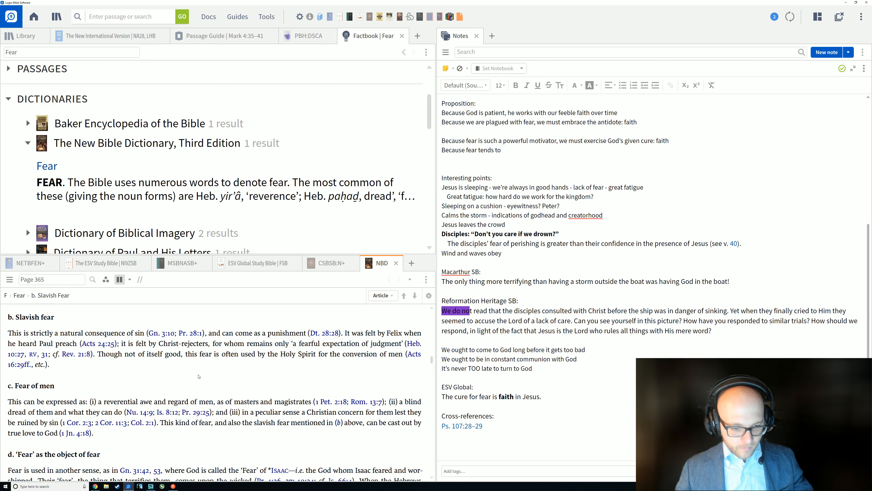
pyautogui.scroll(-2, 206, 377)
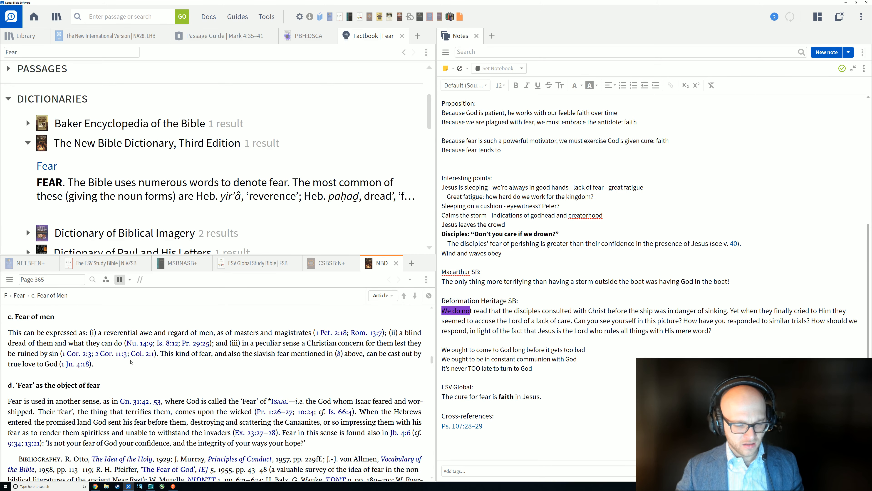
pyautogui.scroll(-1, 98, 371)
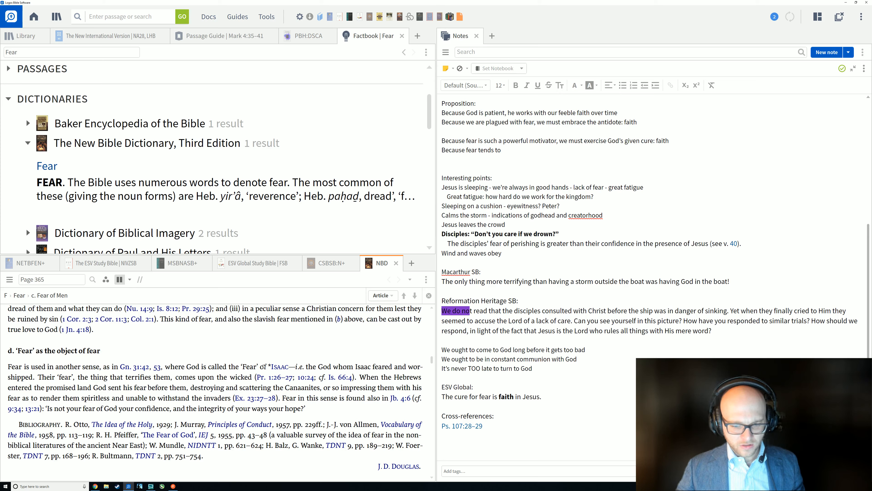
# Review the Fear article's closing quotation about fear of God as confidence, and its definition of holy fear as God-given.
pyautogui.moveTo(144, 367)
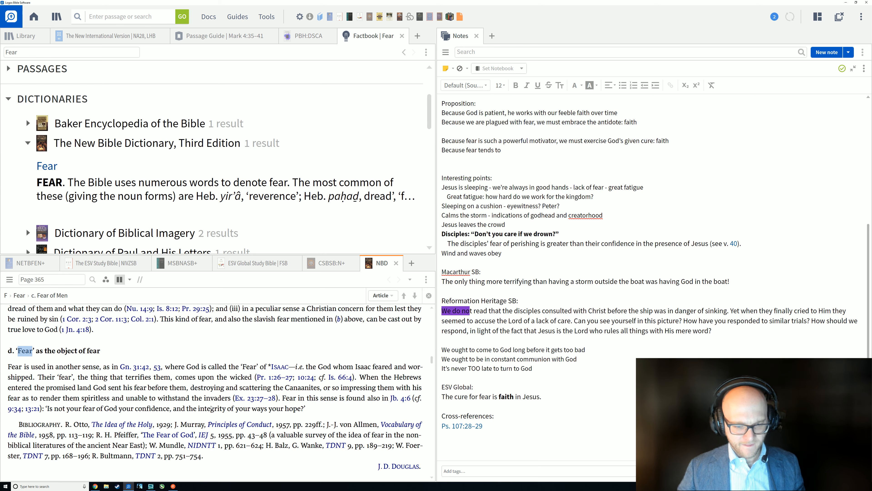
pyautogui.moveTo(55, 409); pyautogui.dragTo(295, 409)
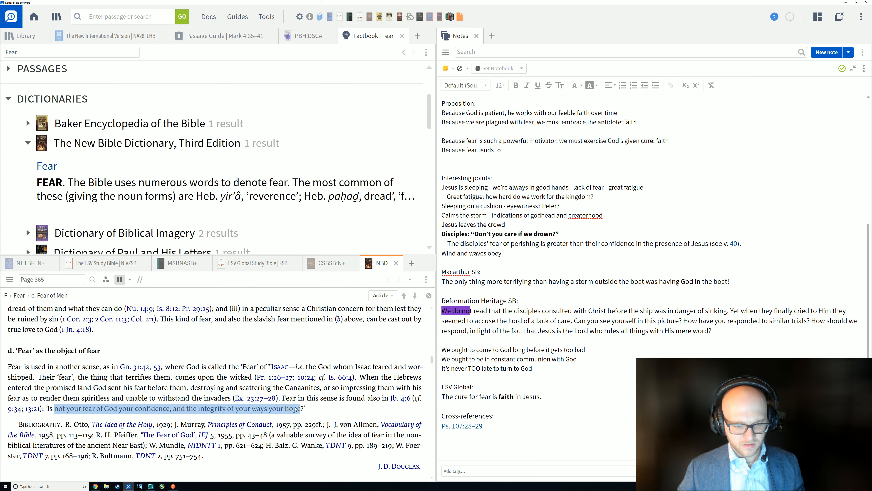
pyautogui.click(242, 347)
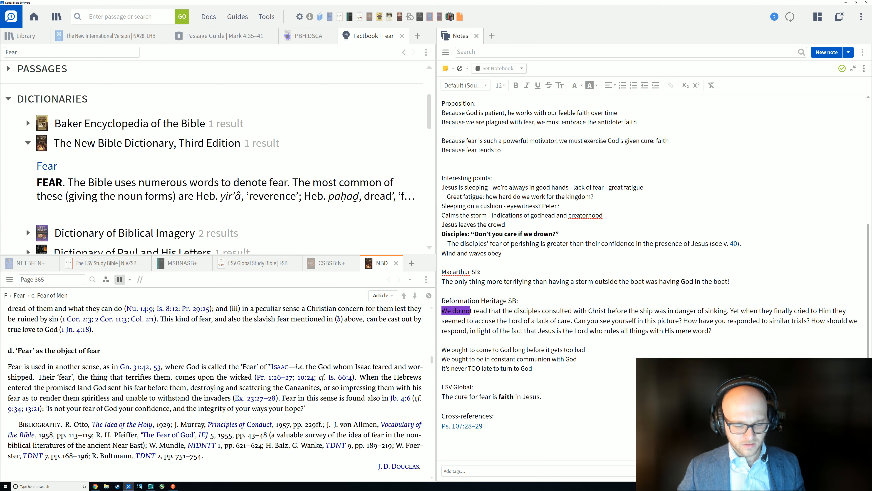
pyautogui.scroll(2, 254, 389)
pyautogui.scroll(10, 248, 394)
pyautogui.scroll(-2, 248, 395)
pyautogui.scroll(1, 248, 395)
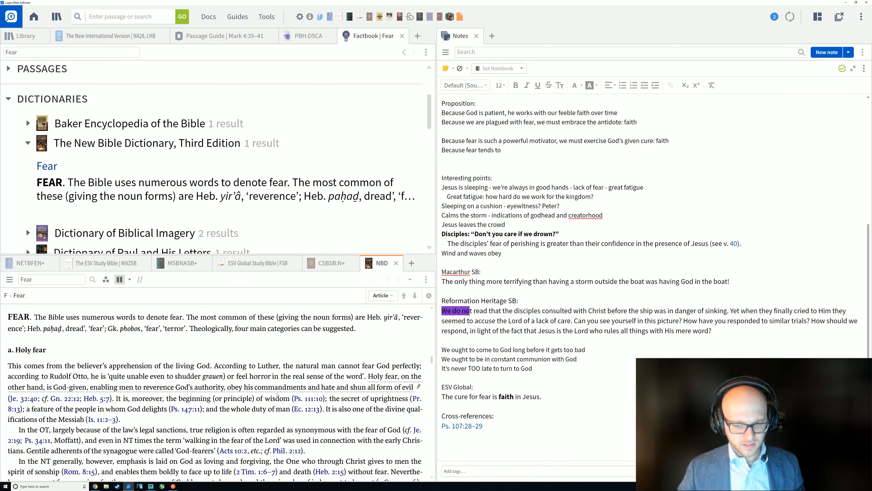
pyautogui.moveTo(366, 379); pyautogui.dragTo(414, 388)
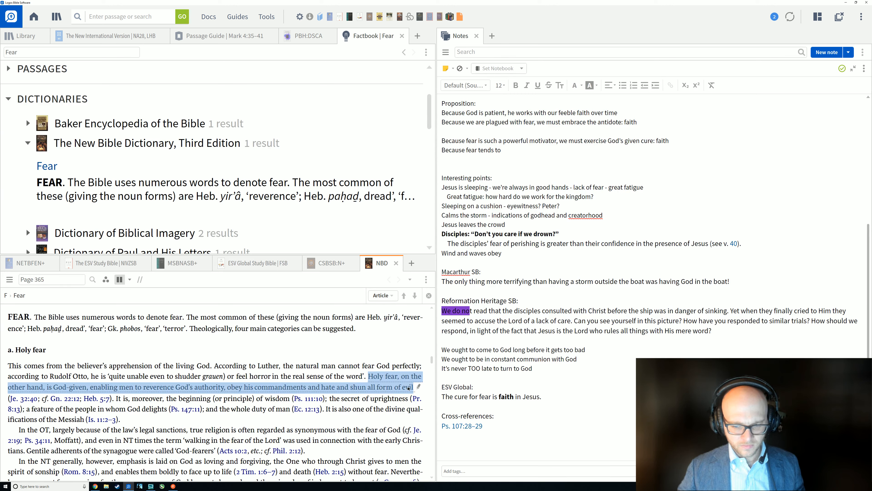
pyautogui.click(371, 335)
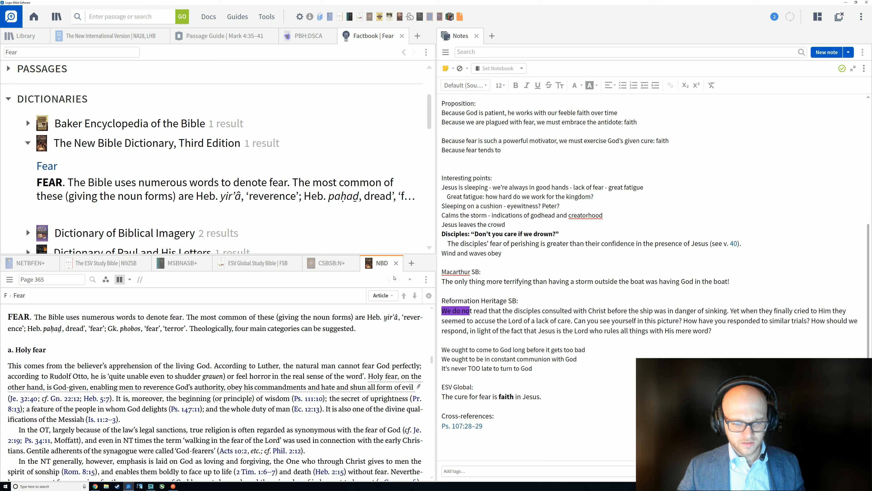
# Add a "New Bible Dictionary:" heading to the note between the ESV Global entry and the cross-references.
pyautogui.click(551, 377)
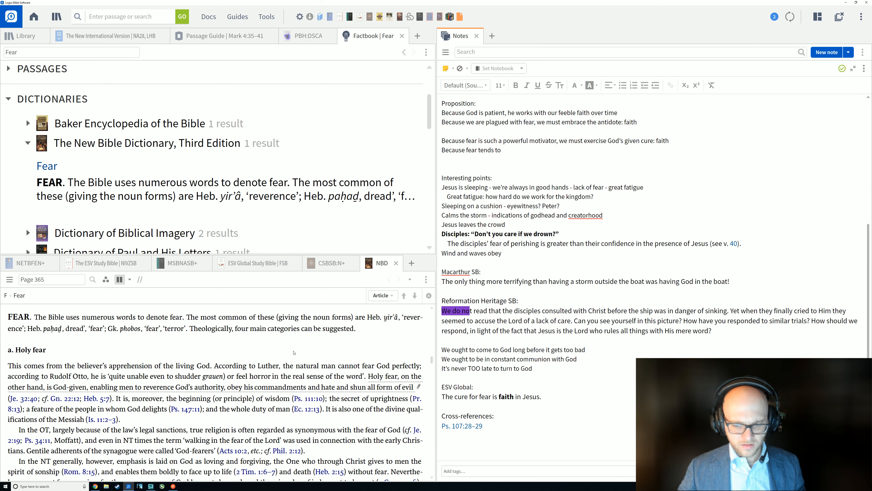
pyautogui.scroll(3, 521, 424)
pyautogui.scroll(-1, 522, 417)
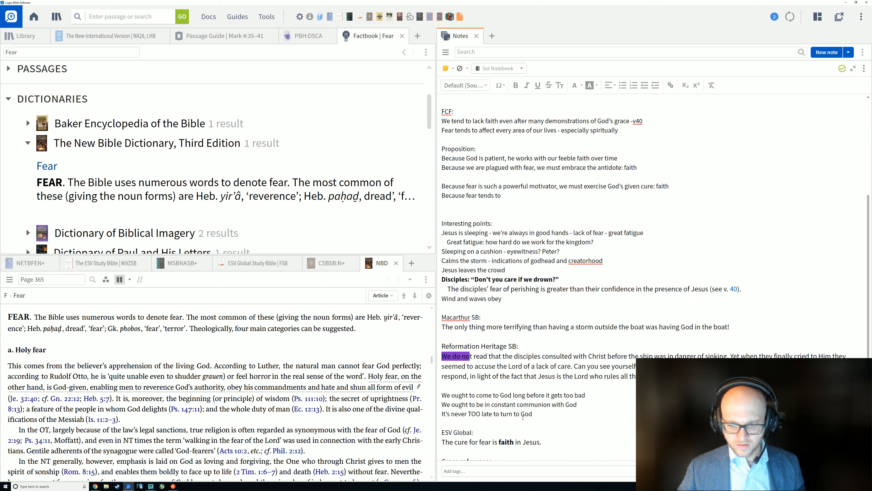
pyautogui.scroll(-2, 515, 413)
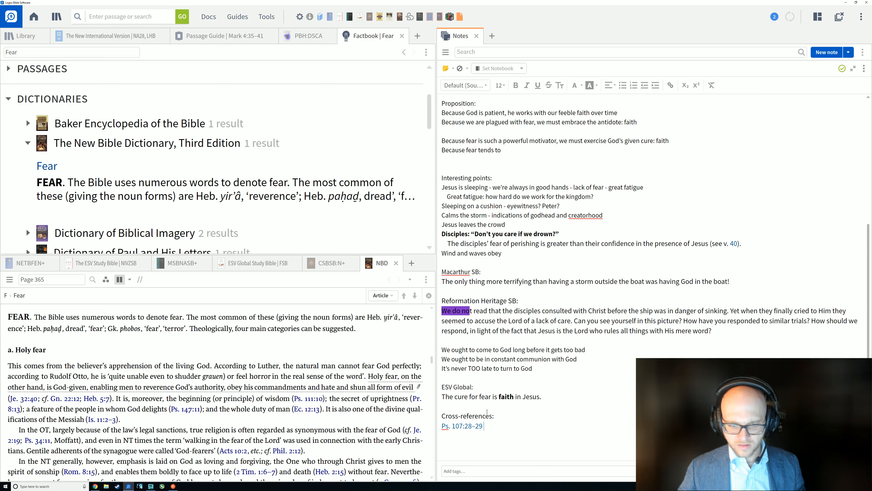
pyautogui.click(569, 393)
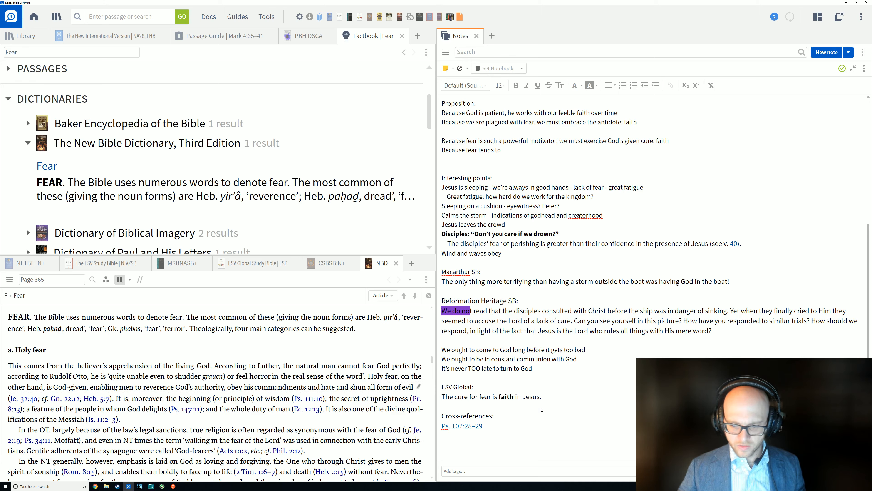
pyautogui.press('Return')
pyautogui.press('Return')
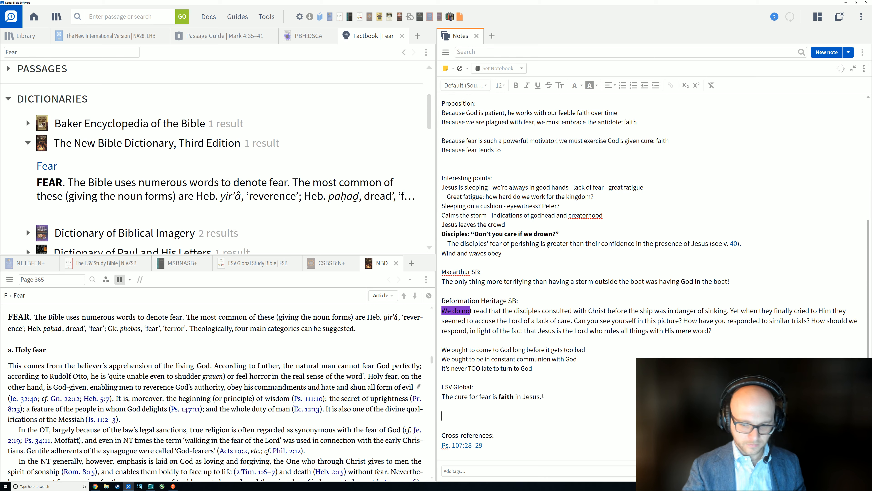
pyautogui.press('BackSpace')
pyautogui.press('Return')
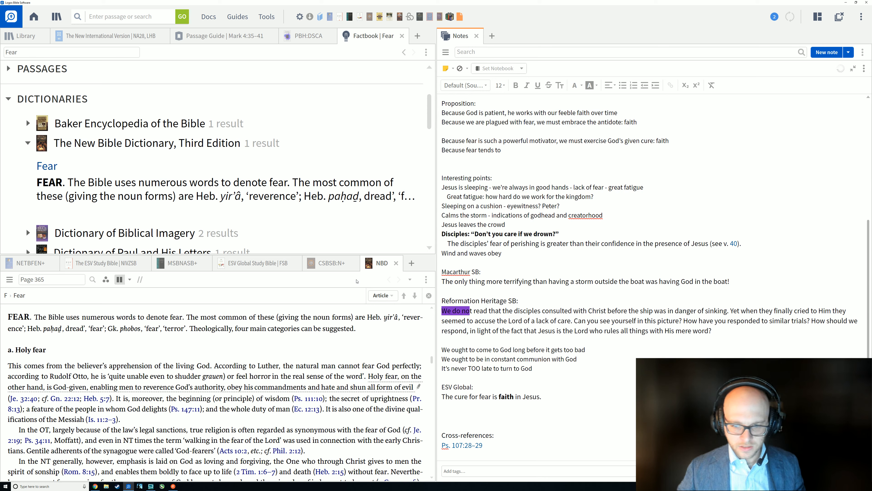
pyautogui.moveTo(388, 263)
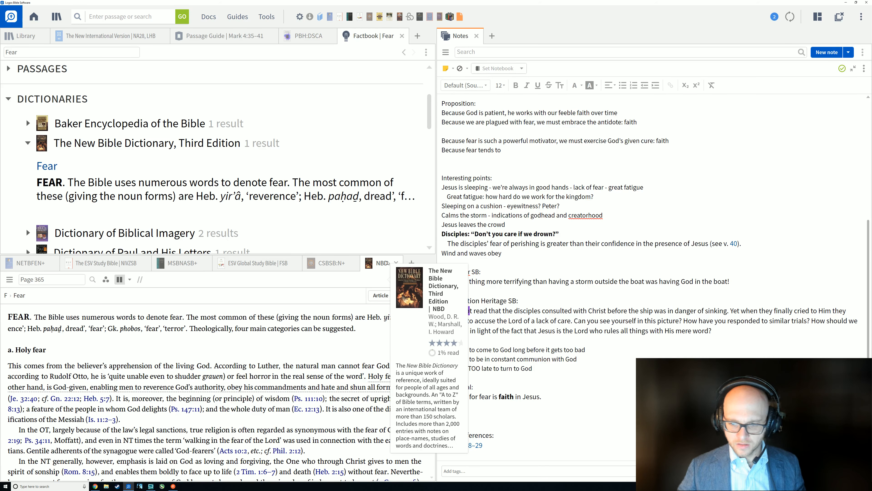
pyautogui.write('New Bible Dictionary:')
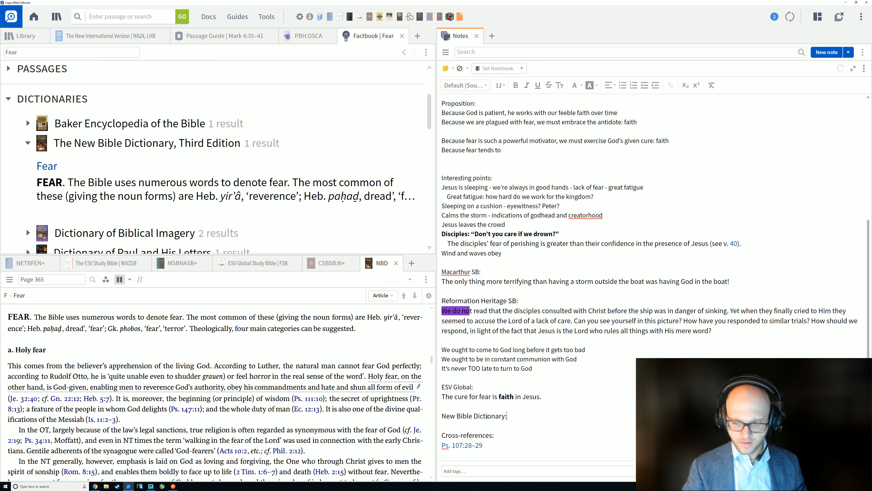
pyautogui.press('Return')
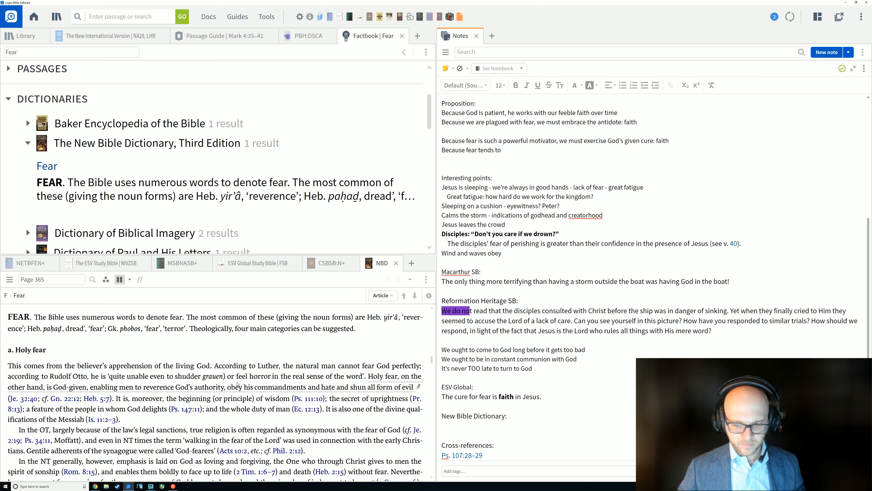
# Enter the line "Fear: 4 categories:" under the New Bible Dictionary heading in the note.
pyautogui.write('Fear:')
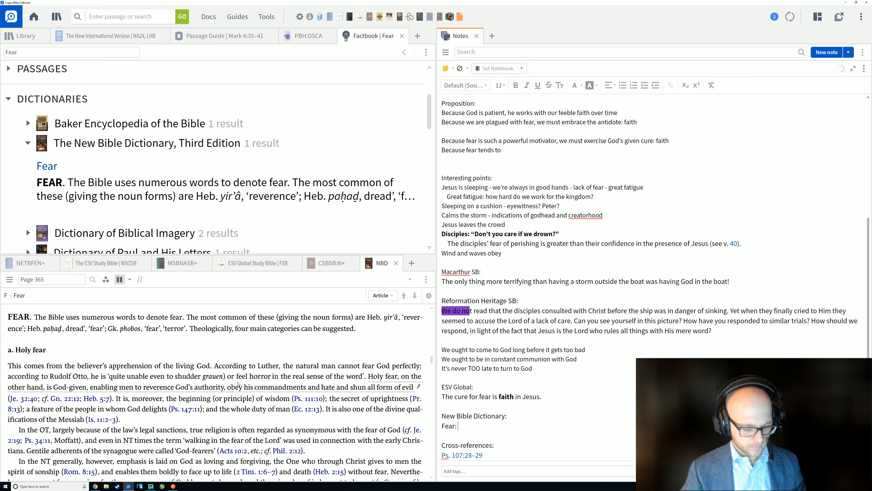
pyautogui.write(' 4 cate')
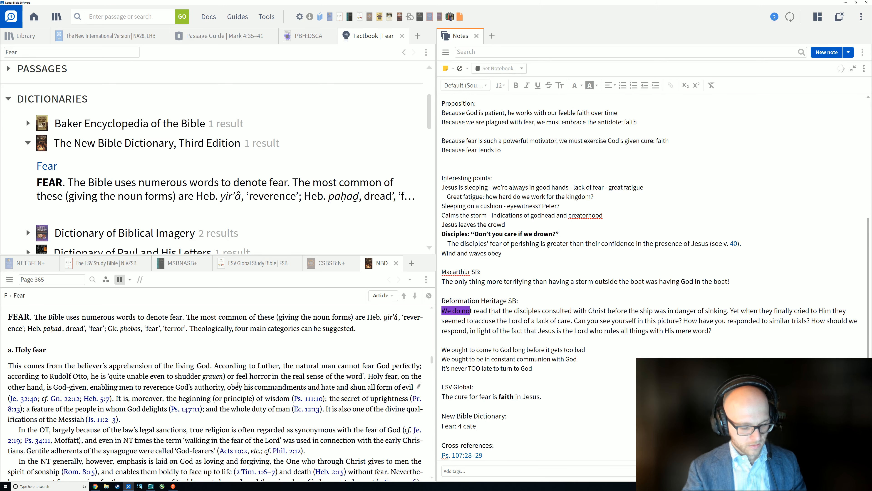
pyautogui.write('gories:')
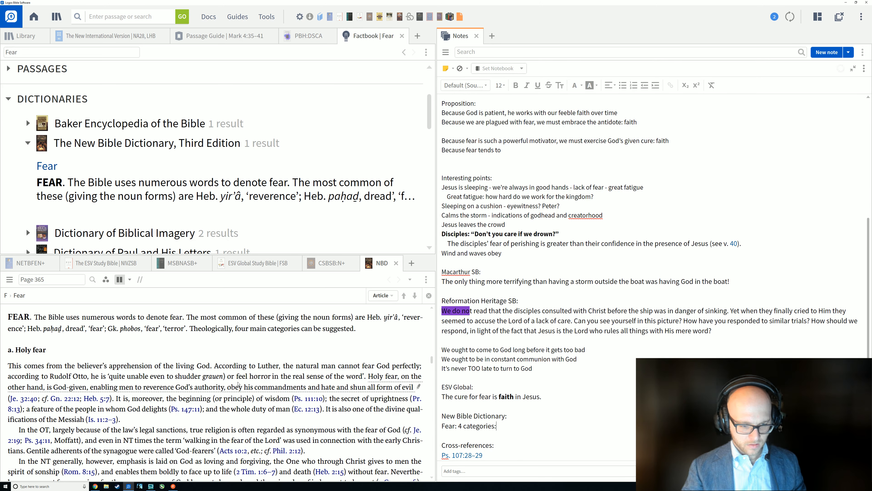
pyautogui.press('Return')
# List the article's categories of fear below that line as "Holy, Slavish, Men, God", checking the article's section headings.
pyautogui.scroll(-1, 203, 376)
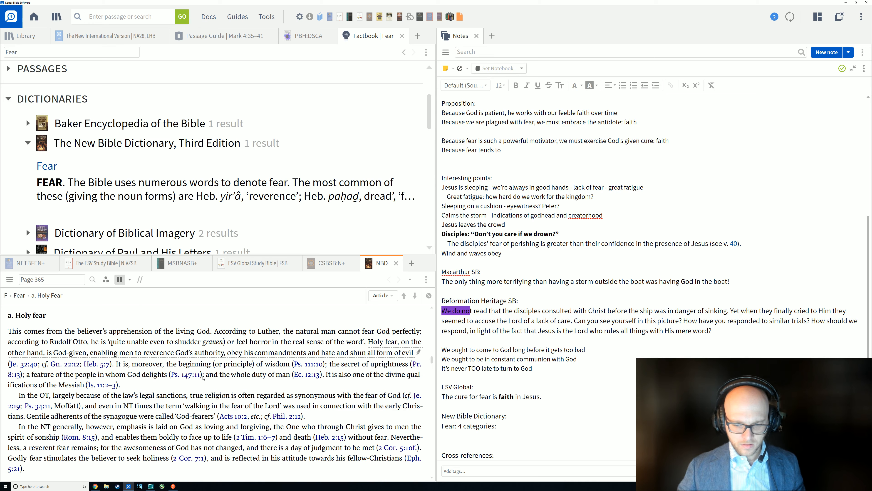
pyautogui.click(483, 435)
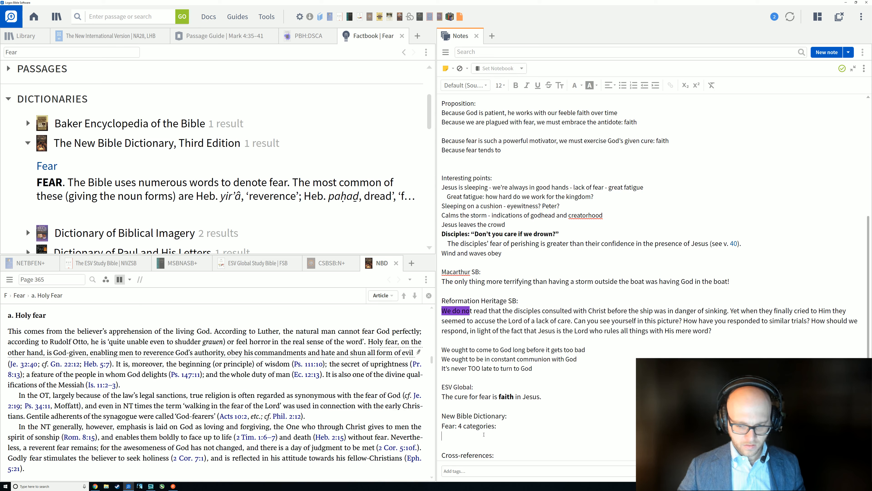
pyautogui.write('Holy,')
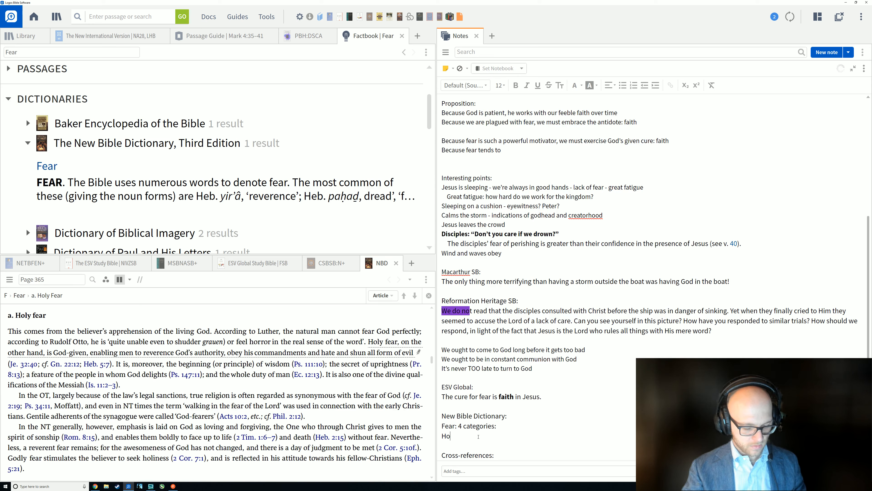
pyautogui.scroll(-10, 220, 423)
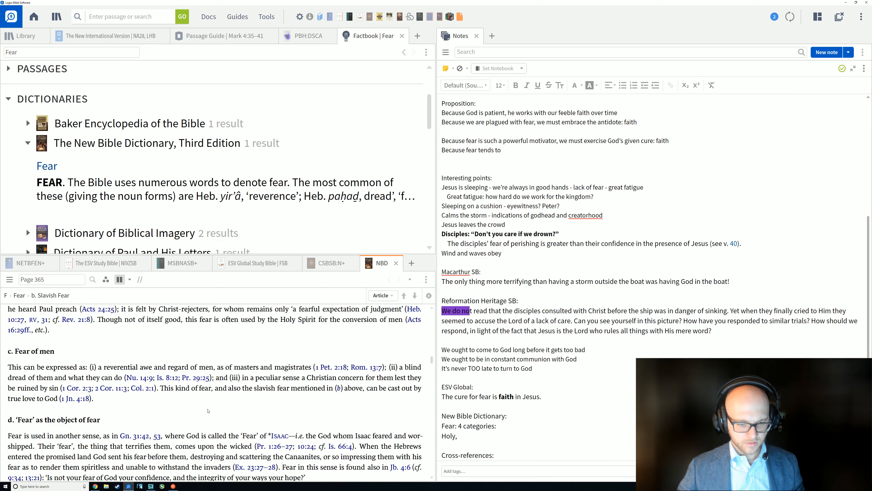
pyautogui.scroll(-1, 208, 412)
pyautogui.scroll(-1, 227, 409)
pyautogui.scroll(1, 227, 409)
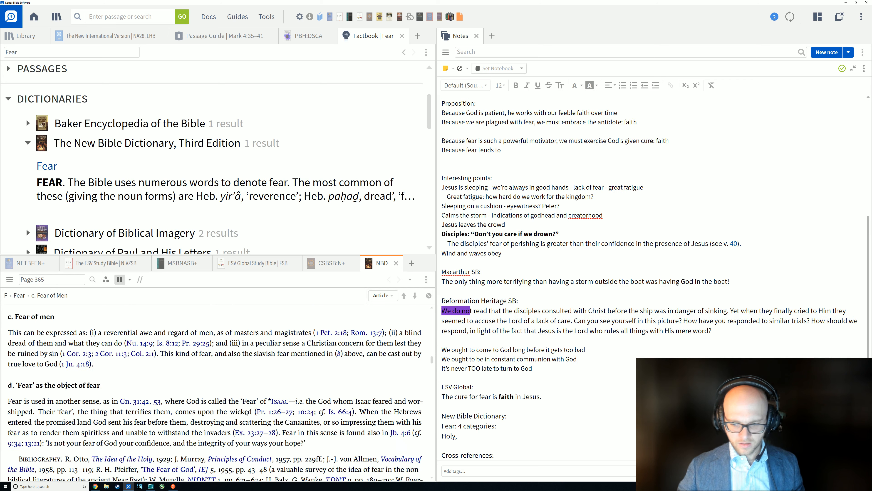
pyautogui.click(479, 439)
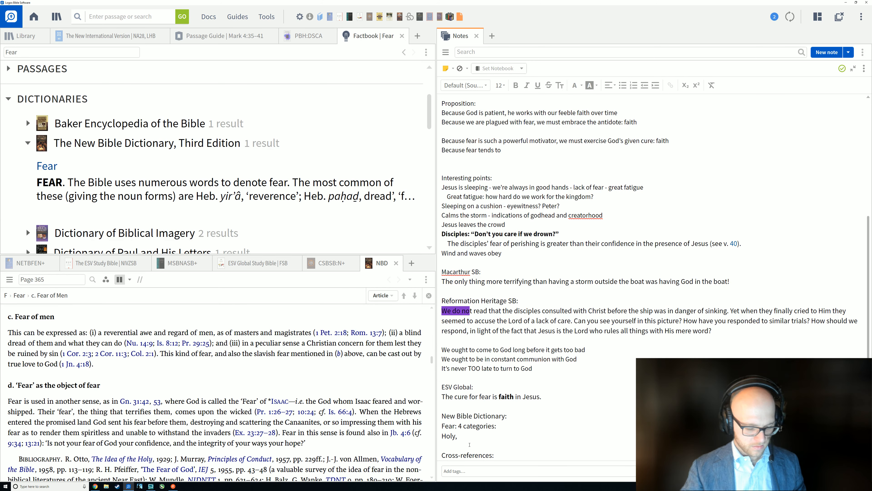
pyautogui.write('Slavish, ')
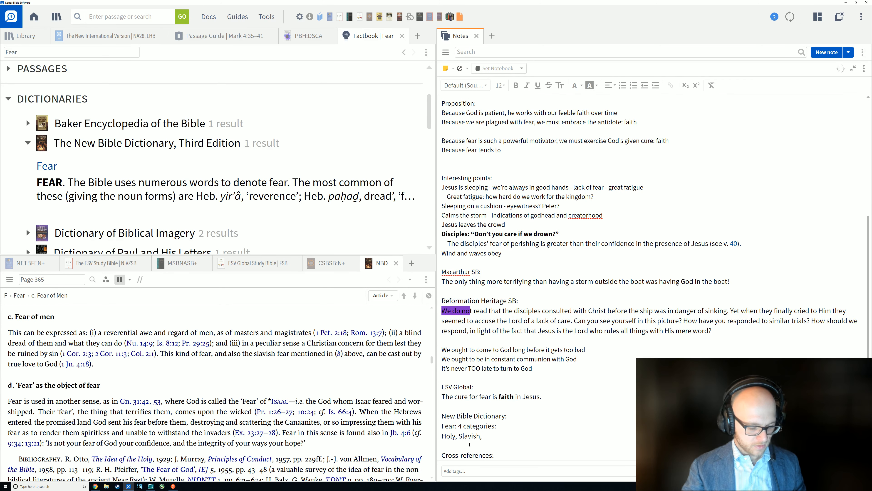
pyautogui.write('Men, God')
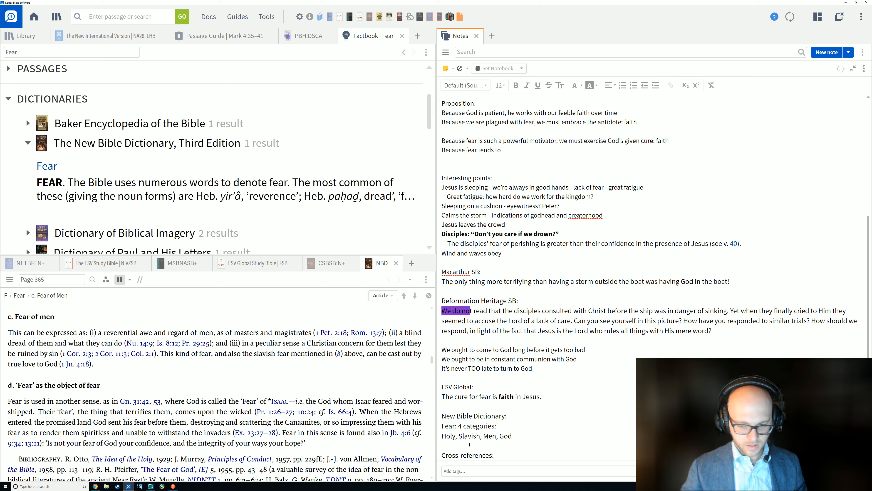
# Turn on Copy Citations in the program settings and close the settings.
pyautogui.click(301, 18)
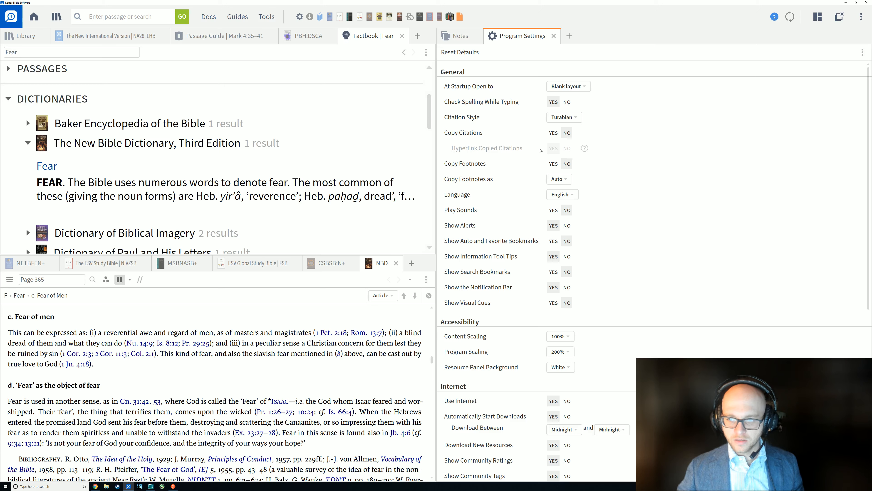
pyautogui.click(554, 134)
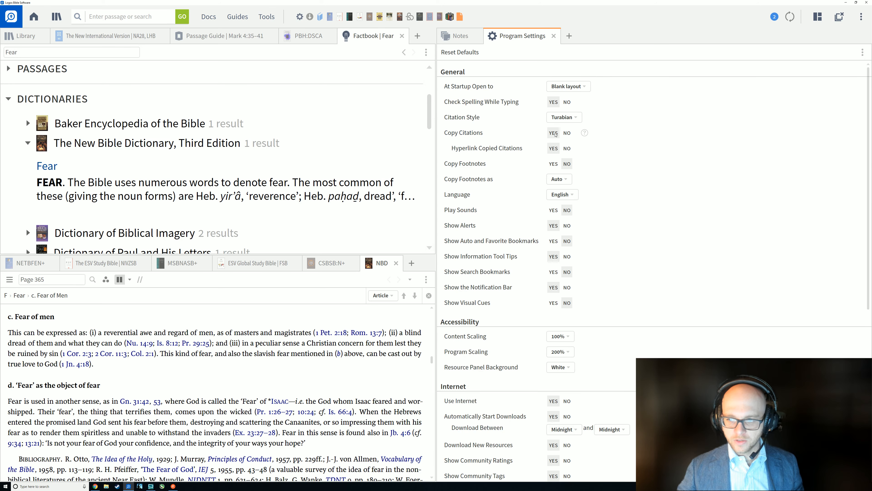
pyautogui.click(554, 35)
# Copy "The Bible uses numerous words to denote fear." from the Fear article into the note after "Fear: 4 categories:" and remove the extra blank line.
pyautogui.scroll(1, 109, 377)
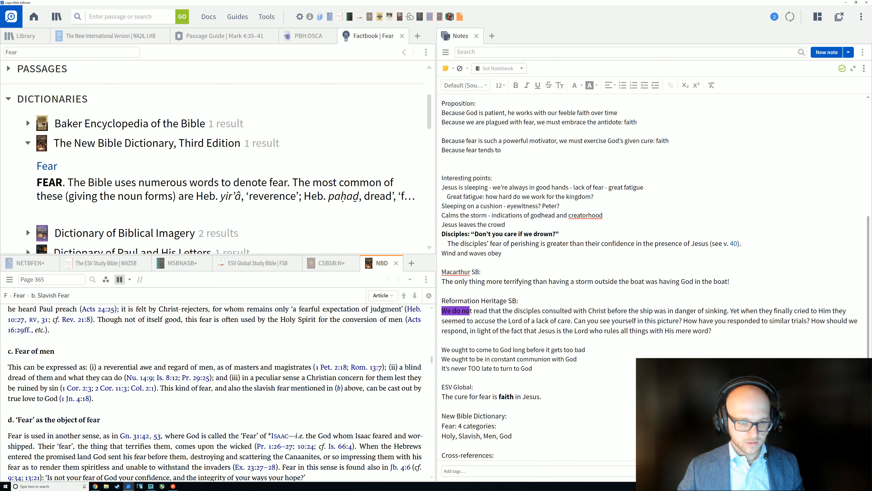
pyautogui.scroll(15, 109, 377)
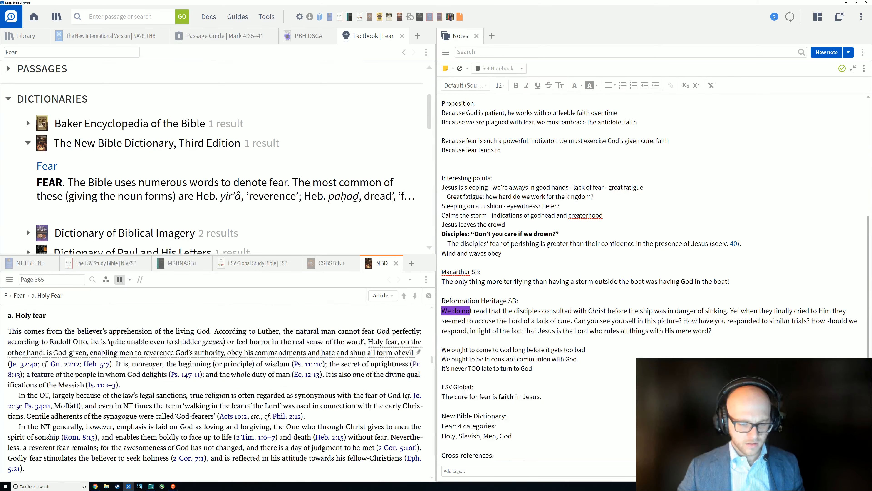
pyautogui.scroll(-1, 145, 368)
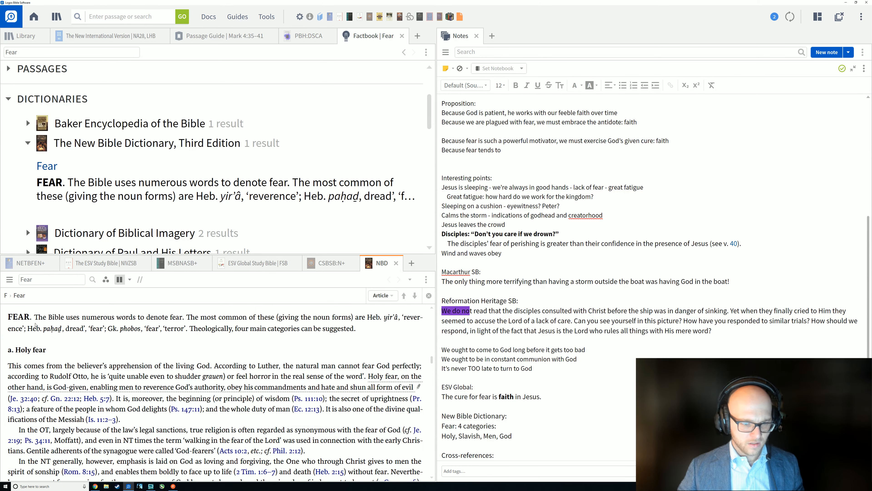
pyautogui.moveTo(34, 318); pyautogui.dragTo(184, 320)
pyautogui.hotkey('ctrl', 'c')
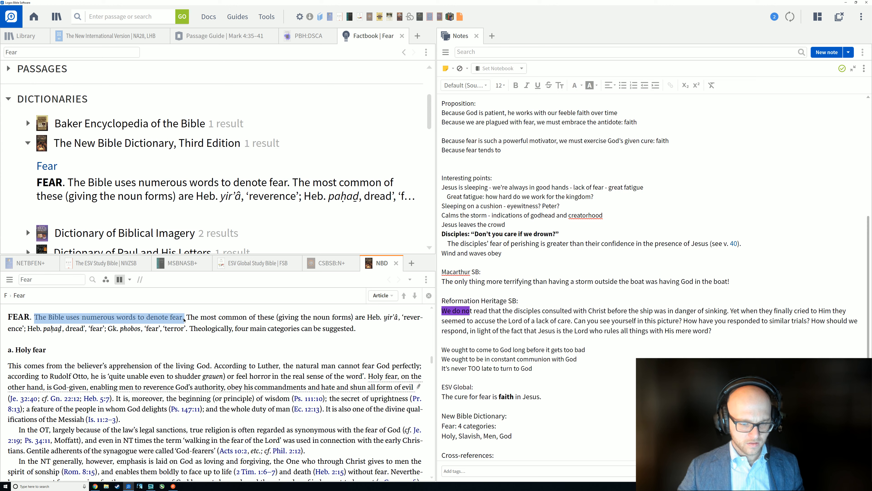
pyautogui.click(511, 436)
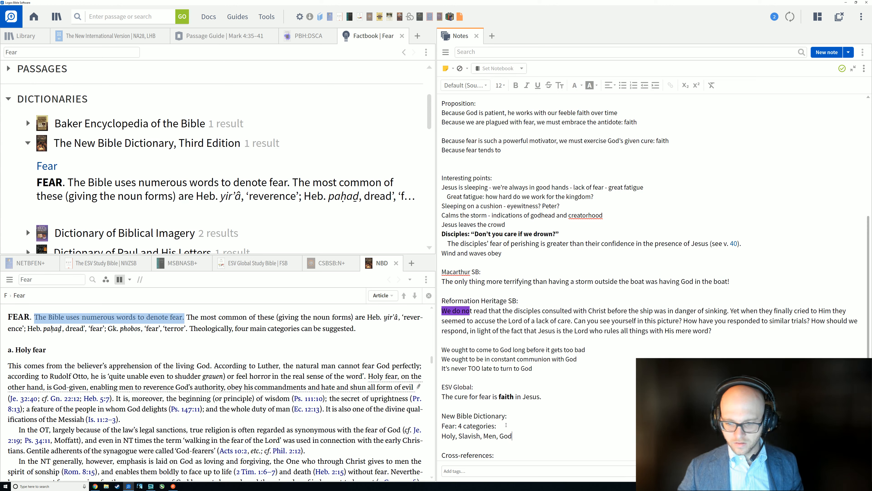
pyautogui.click(518, 425)
pyautogui.hotkey('ctrl', 'v')
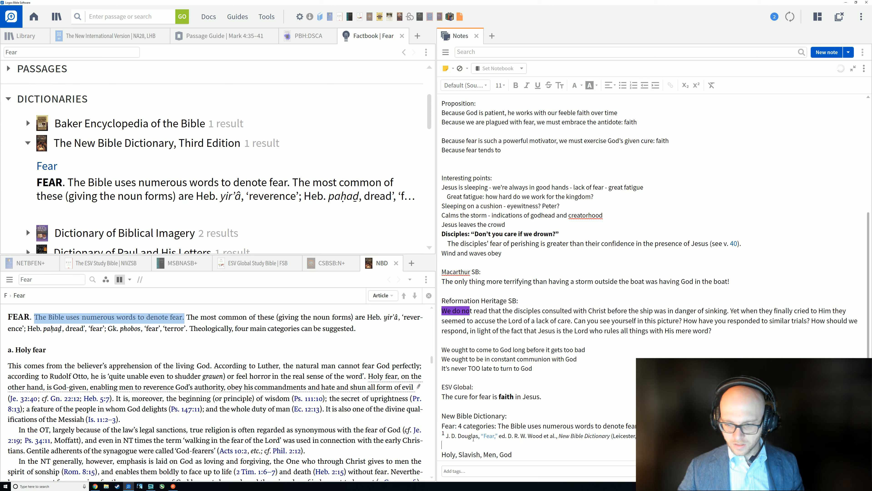
pyautogui.press('BackSpace')
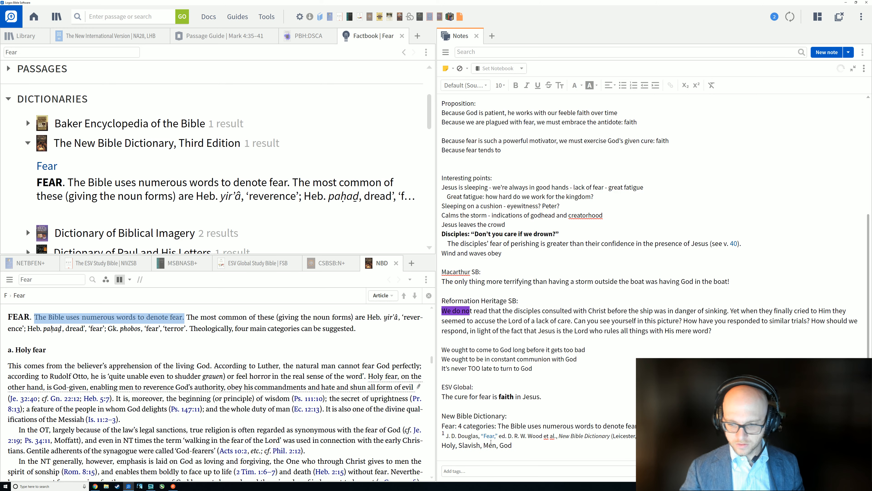
# Turn off Copy Citations in the program settings, close the settings and clear the text selection in the Fear article.
pyautogui.scroll(-3, 509, 419)
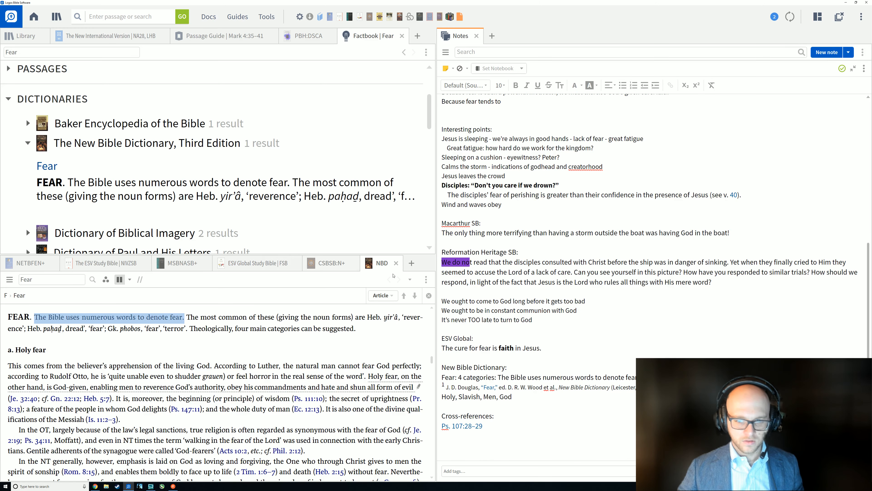
pyautogui.click(301, 17)
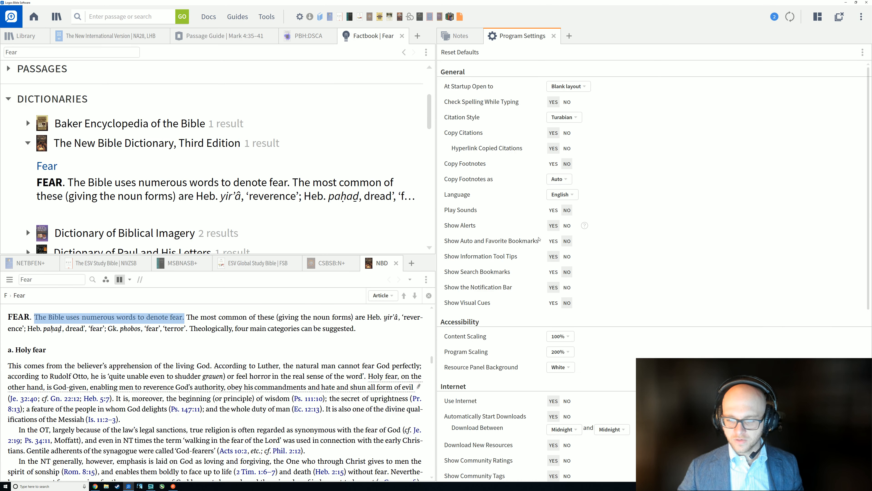
pyautogui.click(567, 133)
pyautogui.click(553, 36)
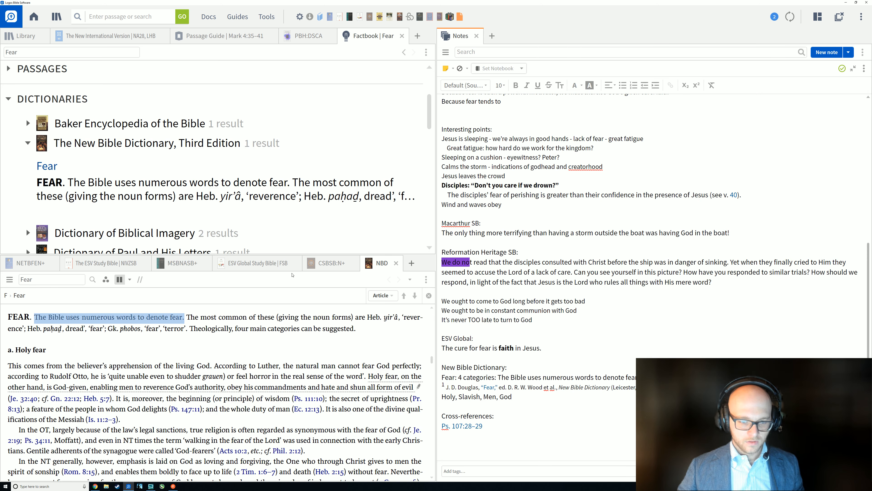
pyautogui.click(267, 342)
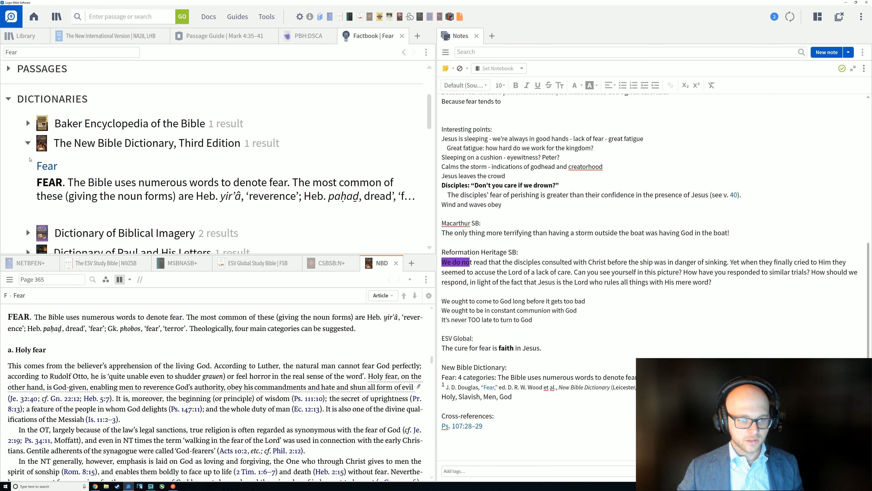
# Collapse The New Bible Dictionary result, expand the full list of dictionaries covering Fear and look through it.
pyautogui.click(28, 143)
pyautogui.scroll(-1, 68, 161)
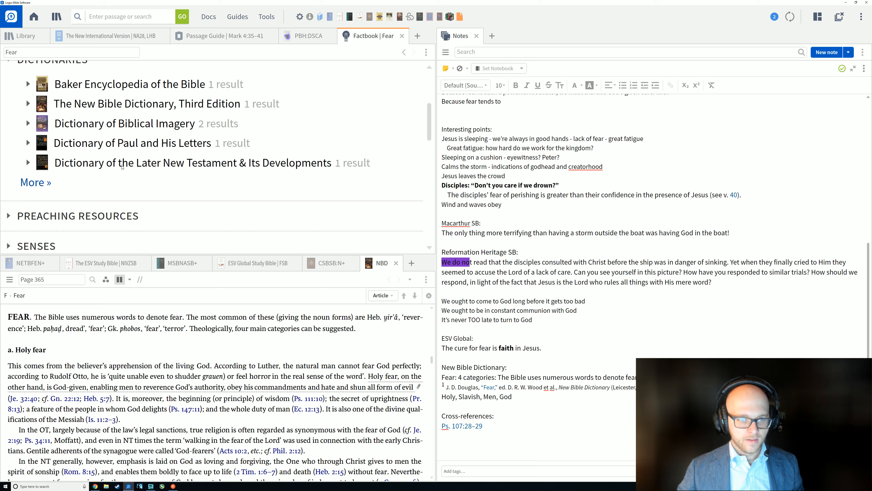
pyautogui.click(45, 182)
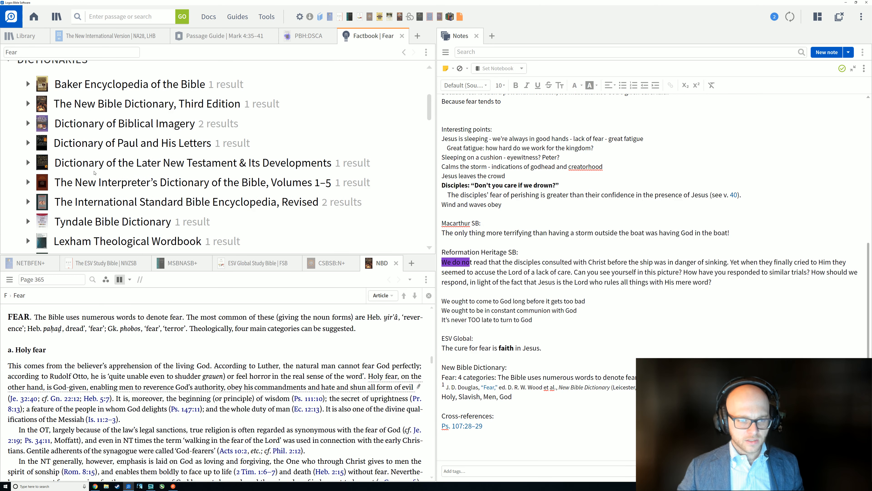
pyautogui.moveTo(115, 169)
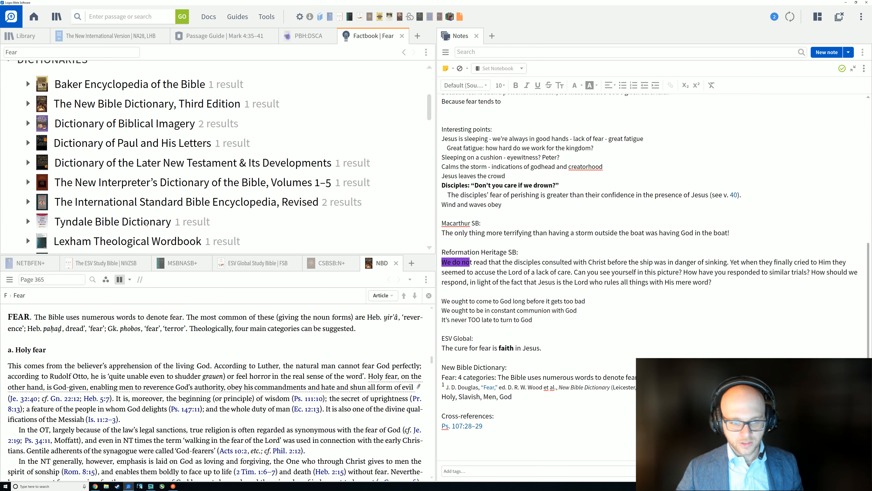
pyautogui.scroll(-3, 149, 219)
pyautogui.scroll(-6, 149, 220)
pyautogui.moveTo(147, 221)
pyautogui.scroll(-1, 147, 220)
pyautogui.scroll(6, 123, 223)
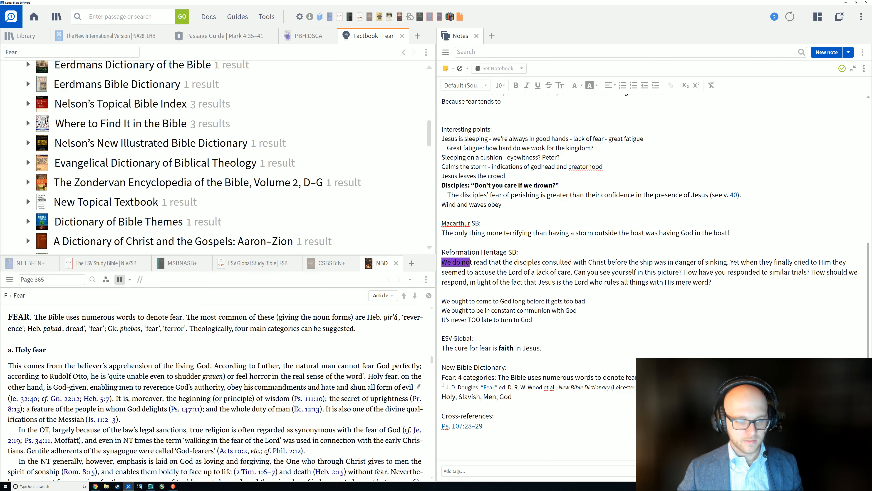
pyautogui.scroll(3, 123, 223)
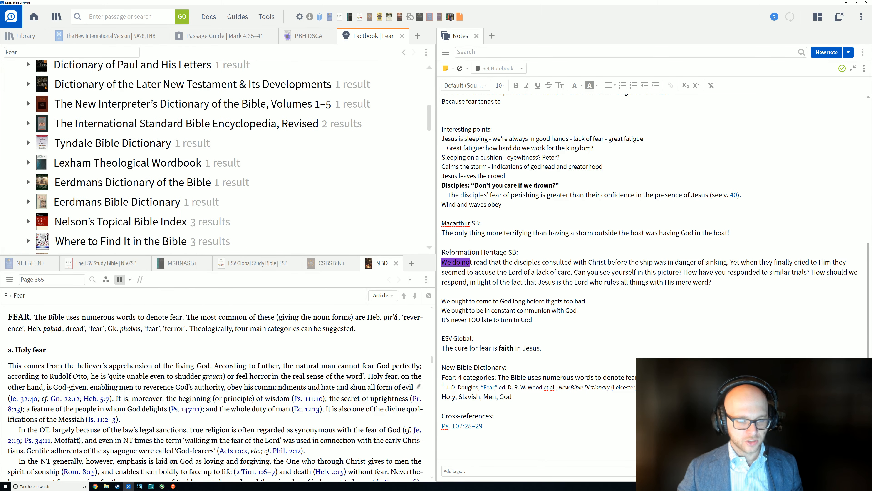
pyautogui.scroll(1, 120, 219)
pyautogui.moveTo(116, 219)
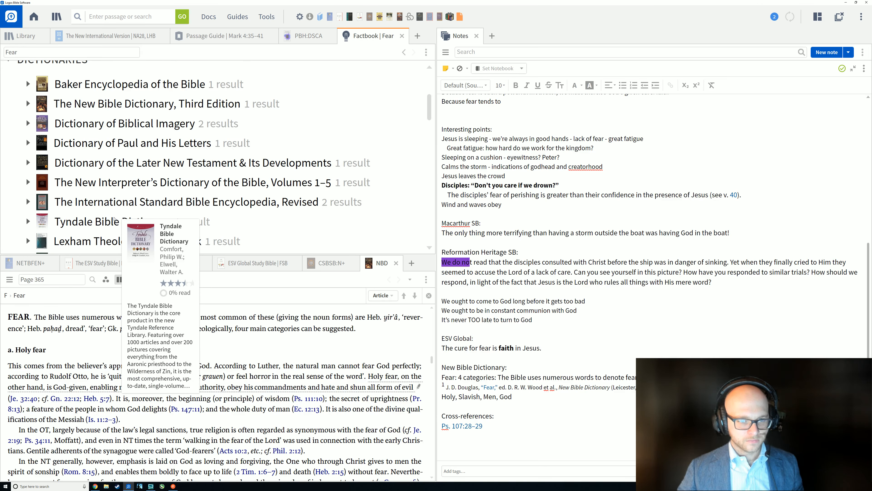
# Open the Fear article from the Dictionary of Biblical Imagery results and collapse that dictionary's entry again.
pyautogui.click(28, 124)
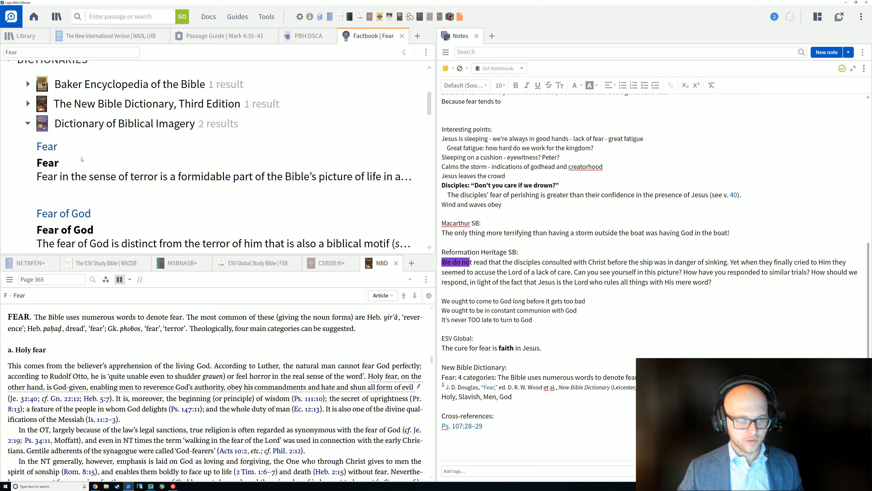
pyautogui.moveTo(51, 153)
pyautogui.mouseDown()
pyautogui.moveTo(99, 182)
pyautogui.moveTo(390, 261)
pyautogui.moveTo(277, 261)
pyautogui.mouseUp()
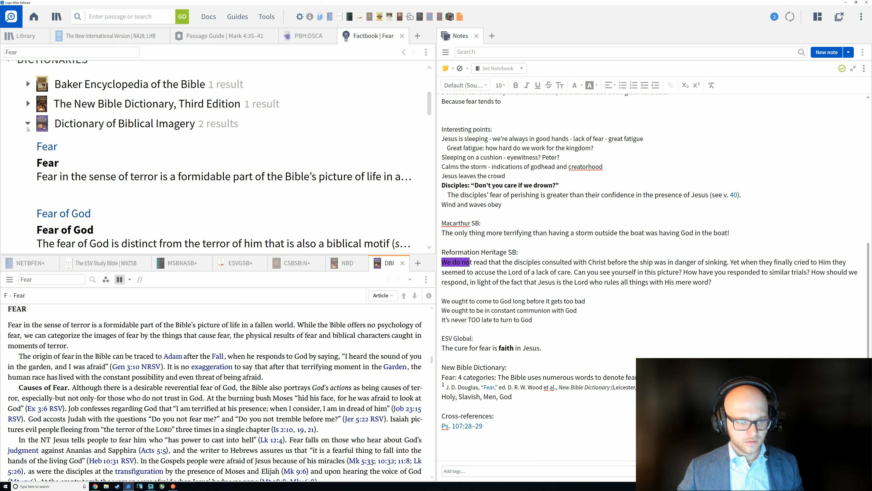
pyautogui.click(28, 123)
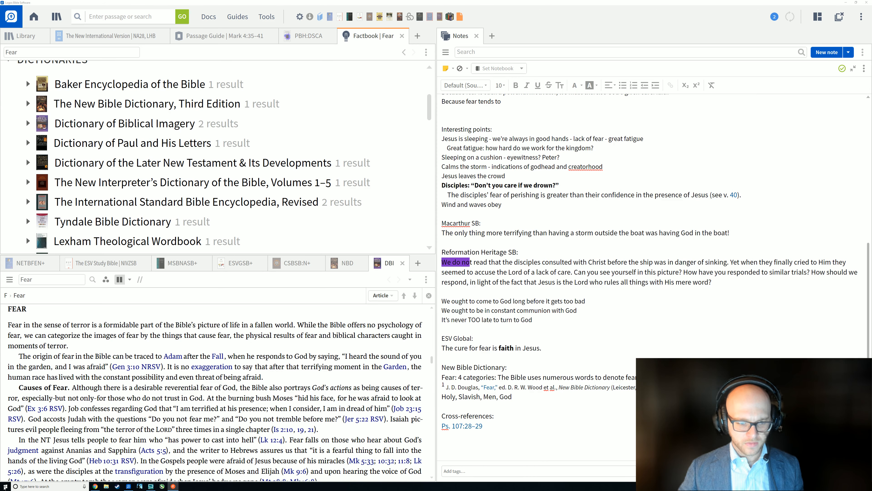
# Add the reference "Gen 3:10" on a new line below Ps. 107:28–29 in the note's cross-references.
pyautogui.scroll(-1, 258, 367)
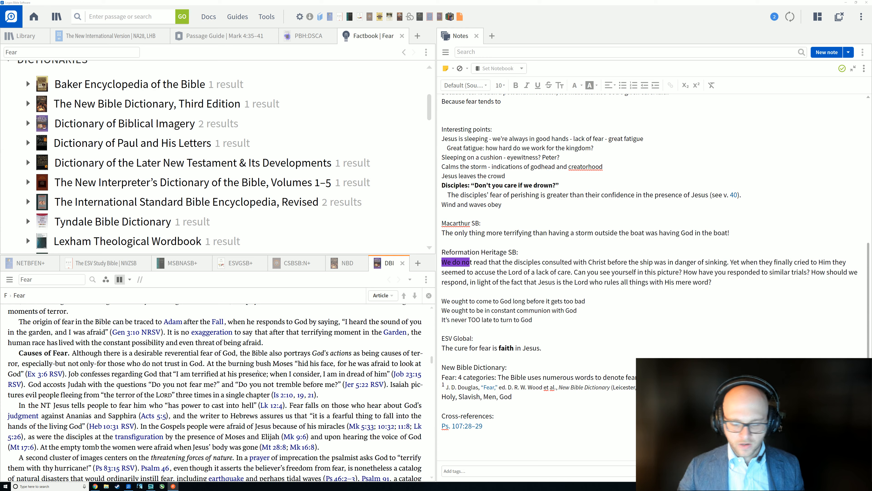
pyautogui.click(535, 252)
pyautogui.scroll(2, 528, 357)
pyautogui.scroll(-2, 529, 395)
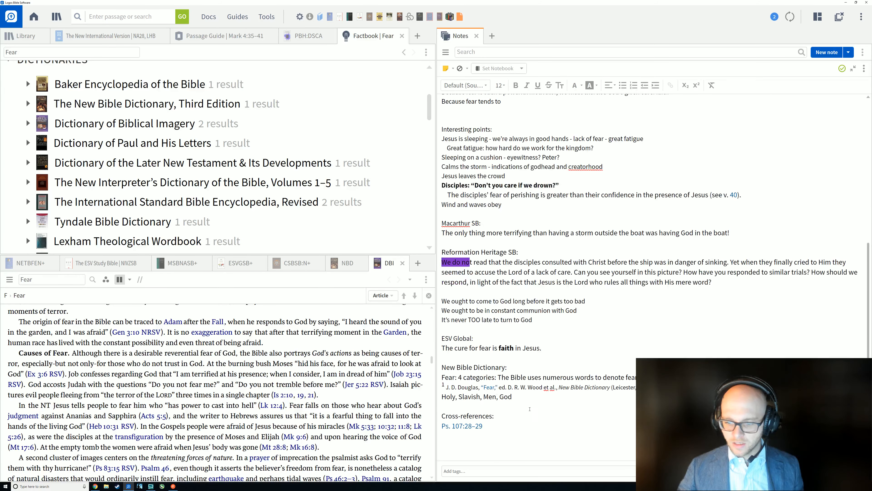
pyautogui.click(527, 426)
pyautogui.press('Return')
pyautogui.write('G')
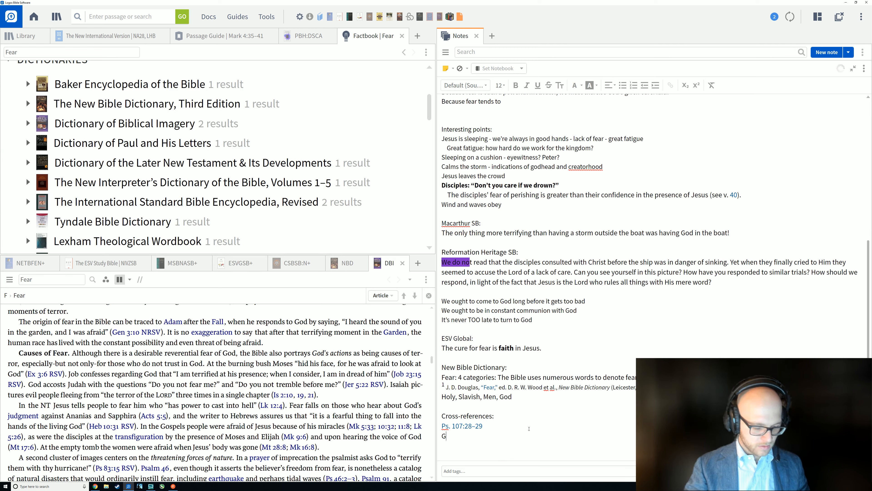
pyautogui.write('en 3:10')
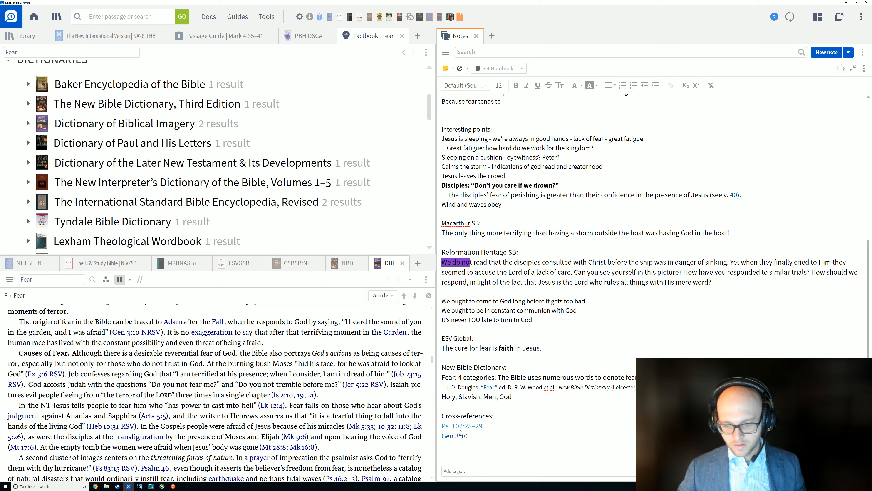
pyautogui.moveTo(458, 437)
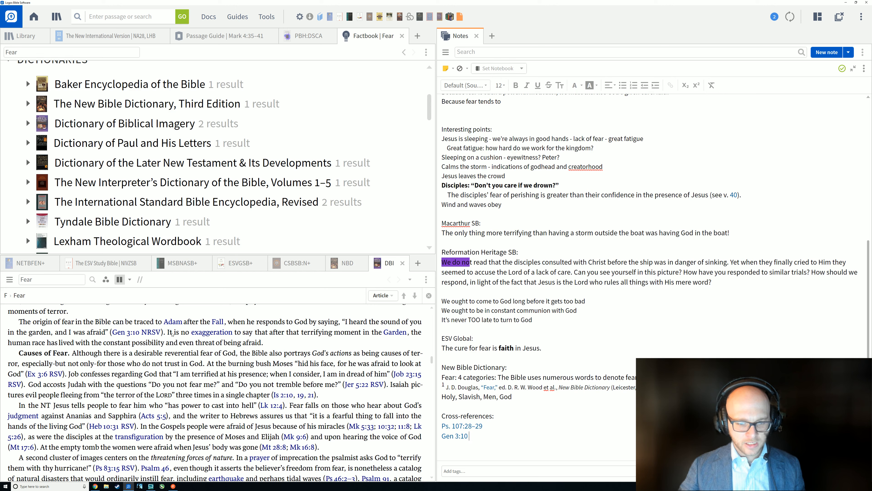
# Copy the article's sentence beginning "It is no exaggeration to say" into the note after Gen 3:10, separated by a hyphen.
pyautogui.moveTo(168, 332); pyautogui.dragTo(271, 350)
pyautogui.hotkey('ctrl', 'c')
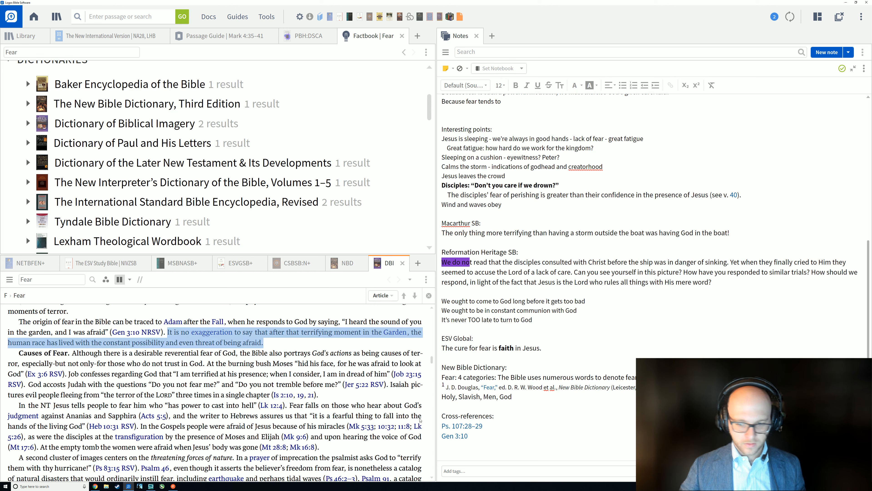
pyautogui.write('-')
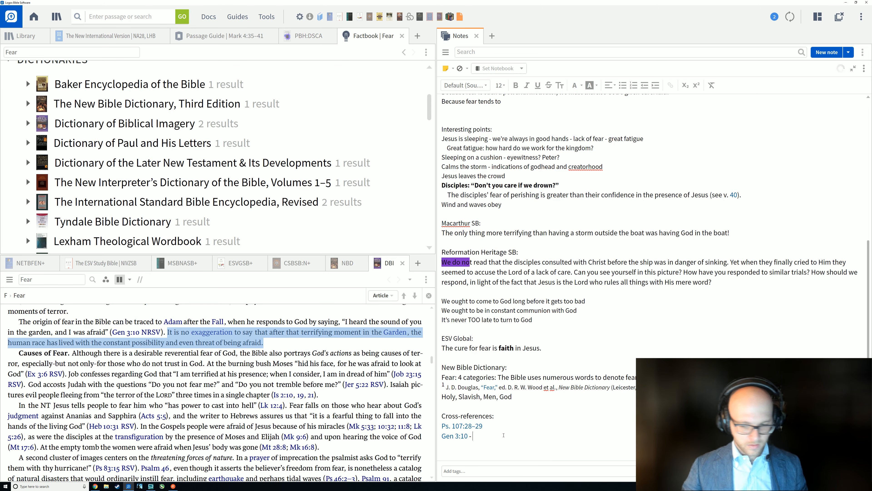
pyautogui.hotkey('ctrl', 'v')
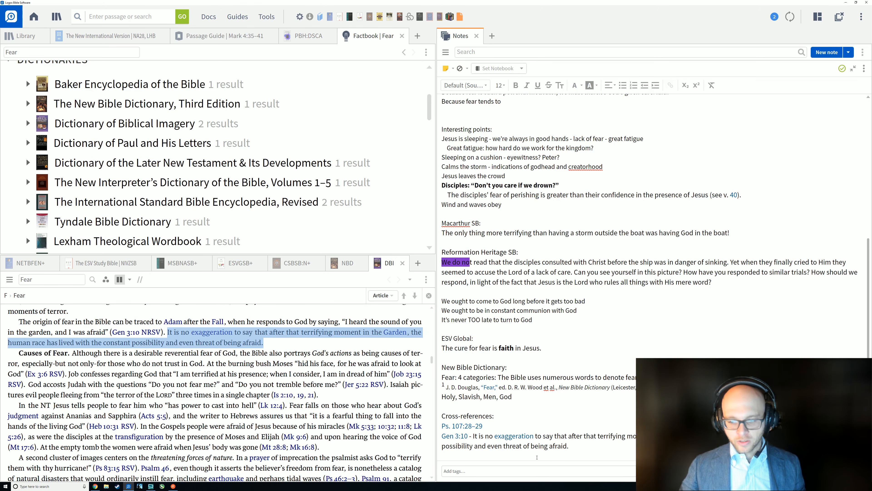
pyautogui.scroll(-1, 533, 459)
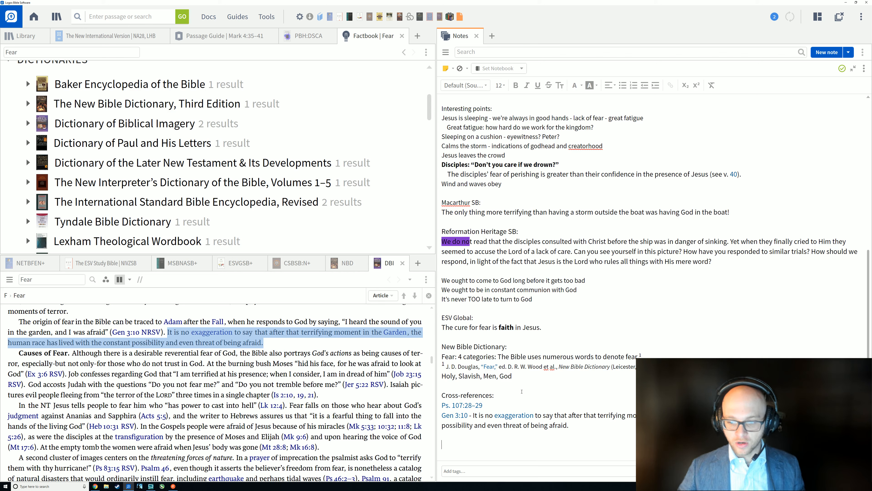
# Add the heading "Dictionary Biblical Imagery:" above the cross-references, below the line "Holy, Slavish, Men, God".
pyautogui.click(533, 379)
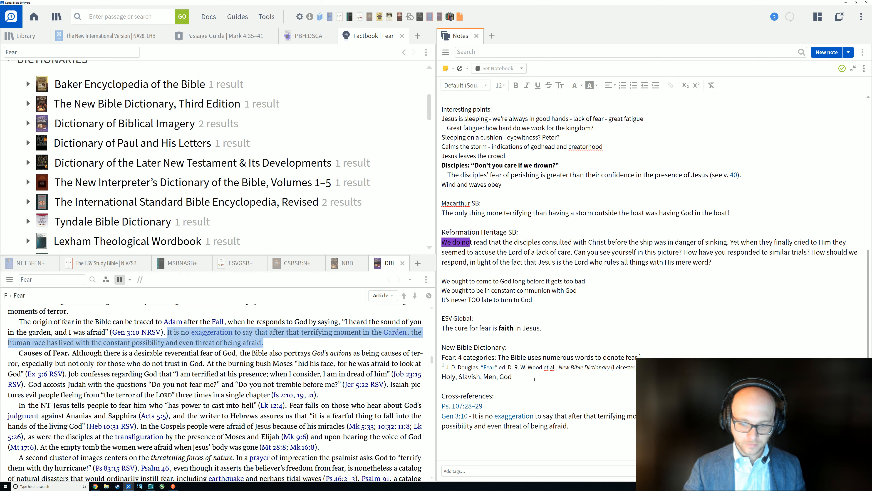
pyautogui.press('Return')
pyautogui.press('Return')
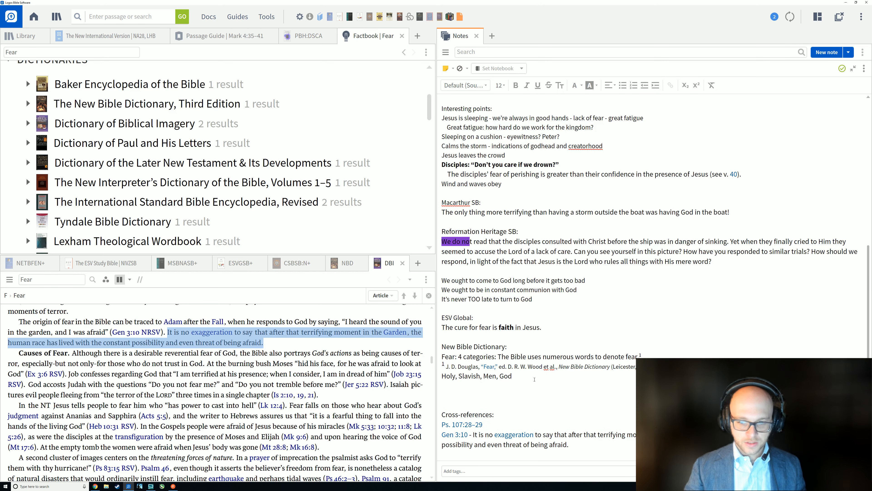
pyautogui.write('Dictiona')
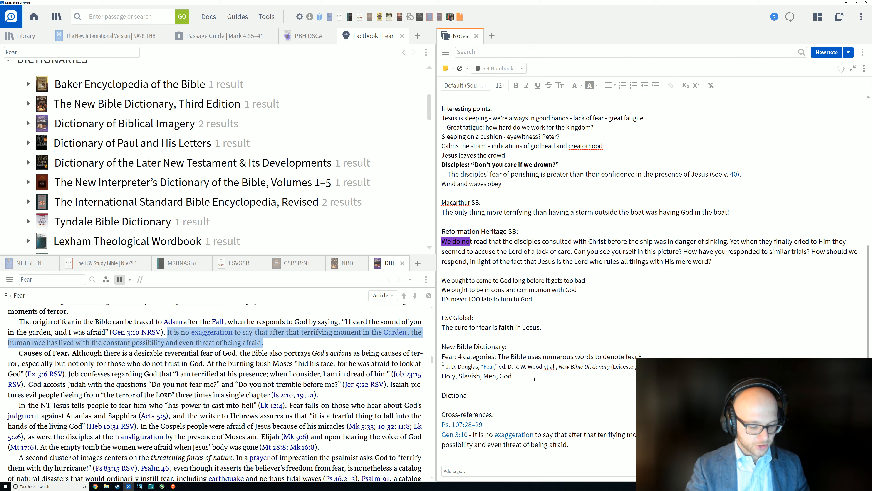
pyautogui.write('ry Biblical ')
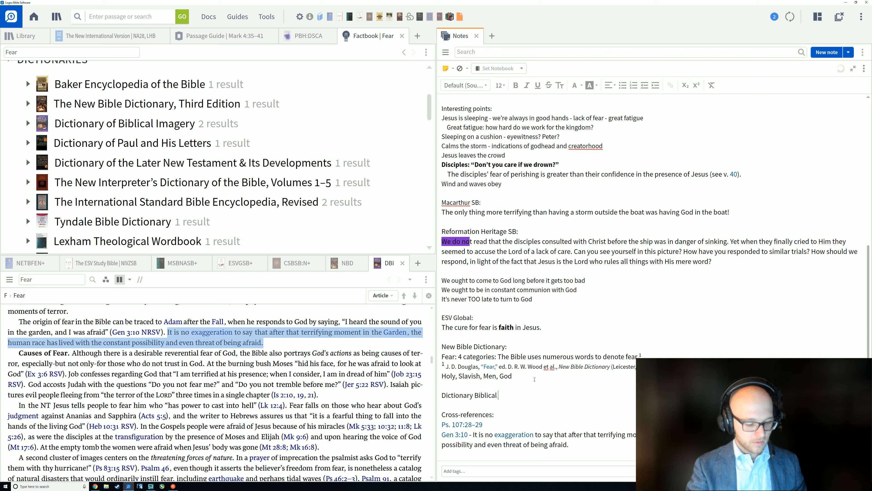
pyautogui.write('Imagery')
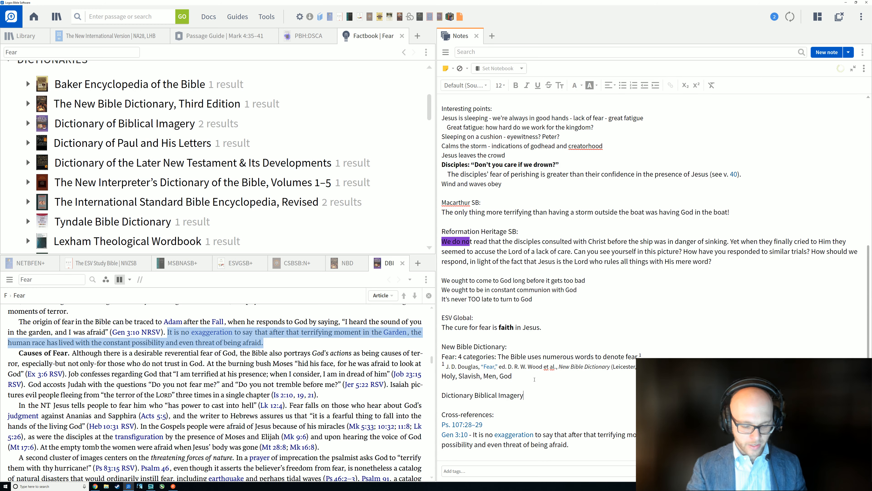
pyautogui.write(':')
pyautogui.press('Return')
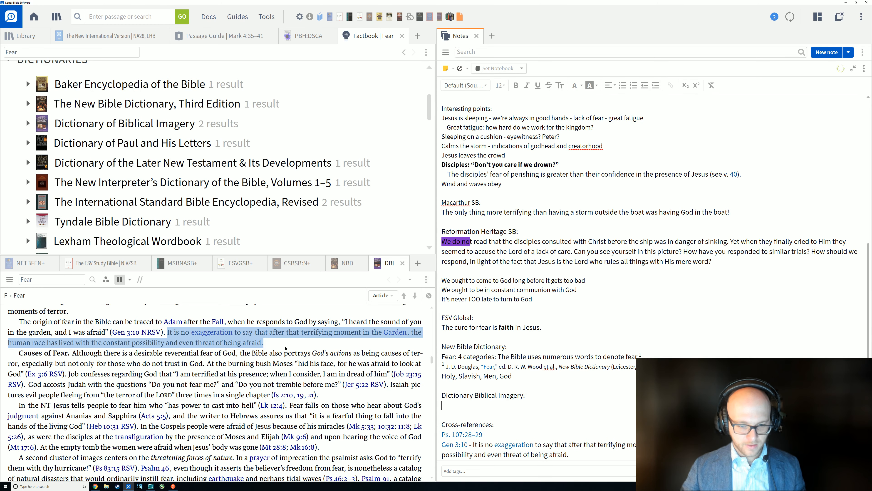
# Review the Causes of Fear section and start a "Fear for:" line under the note's Dictionary Biblical Imagery heading.
pyautogui.click(277, 358)
pyautogui.scroll(-1, 276, 357)
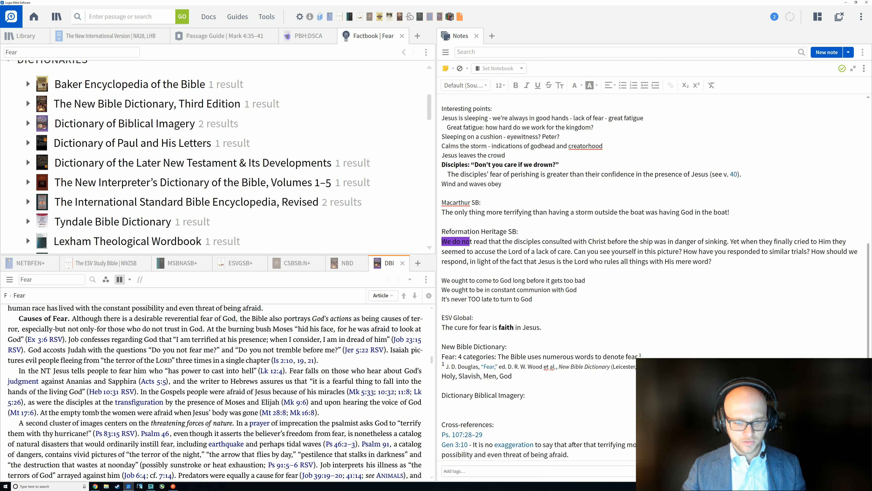
pyautogui.scroll(-1, 125, 379)
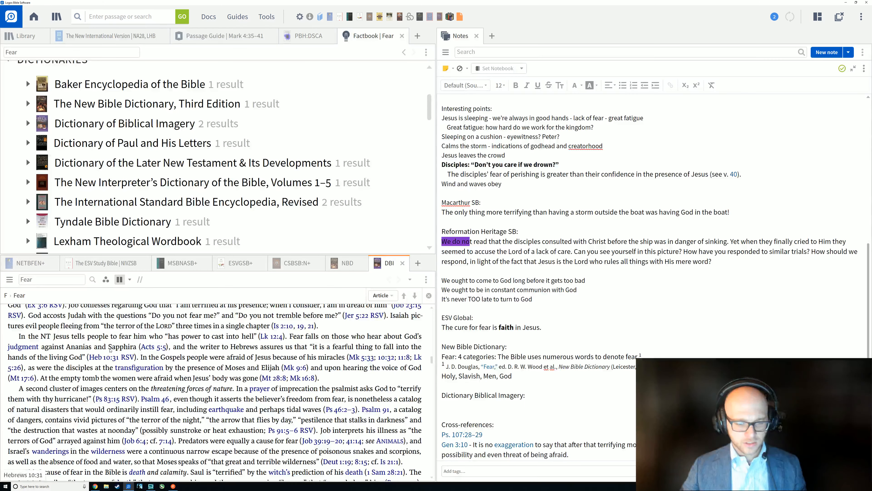
pyautogui.moveTo(152, 348)
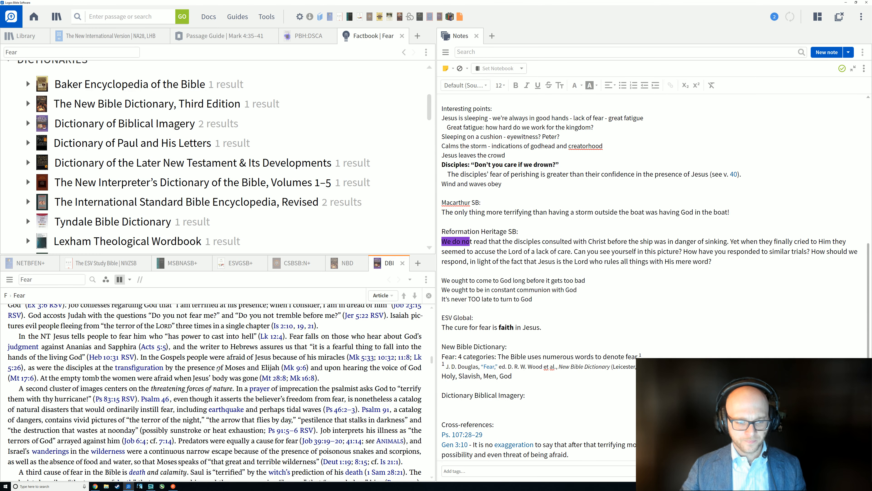
pyautogui.scroll(-1, 221, 373)
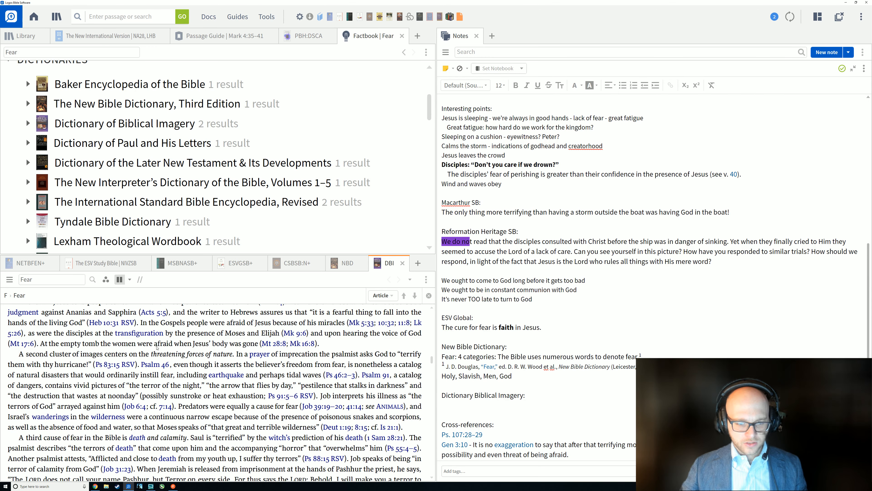
pyautogui.scroll(2, 220, 345)
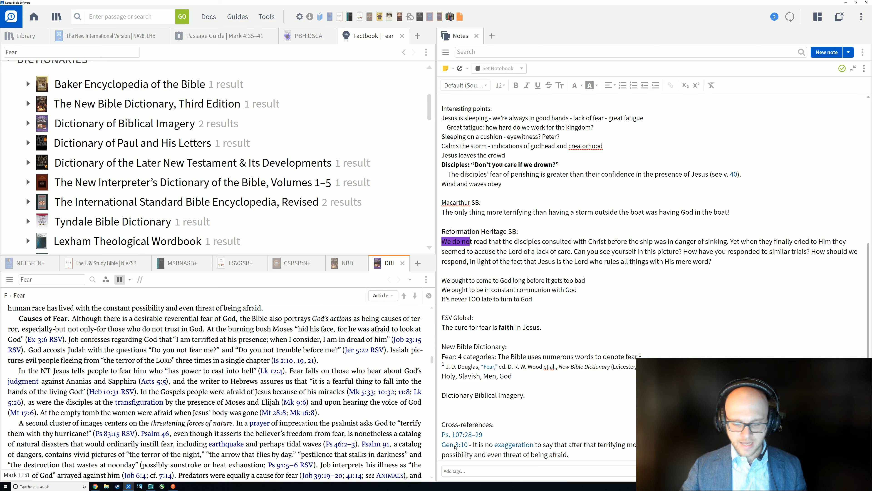
pyautogui.click(545, 405)
pyautogui.write('Fear for:')
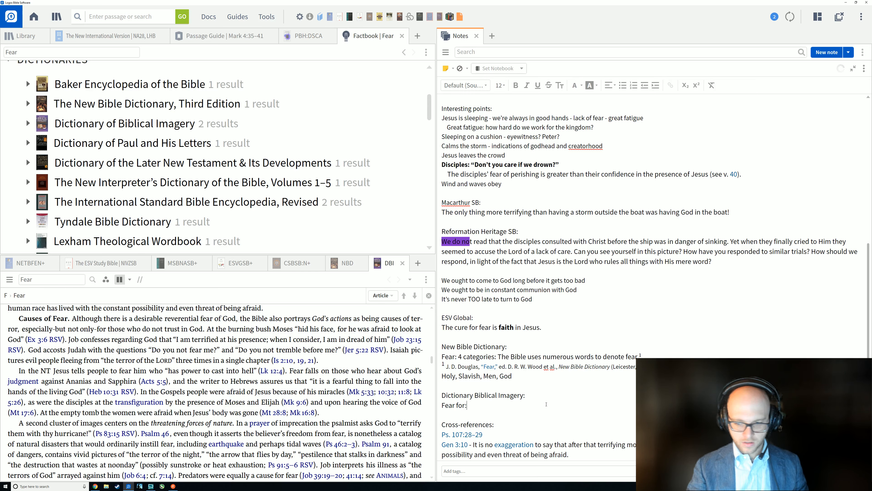
# Enter "God's actions, threatening forces of nature" on a new line below "Fear for:" in the note.
pyautogui.press('Return')
pyautogui.write('G')
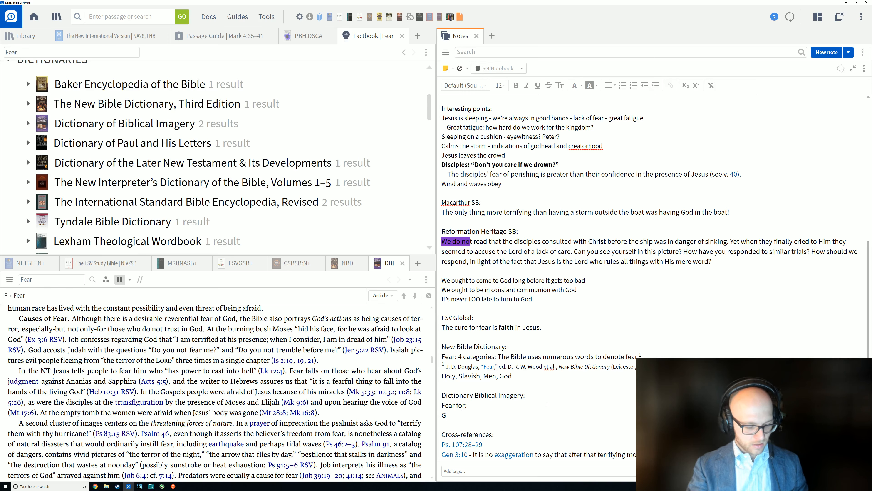
pyautogui.write("od's actions")
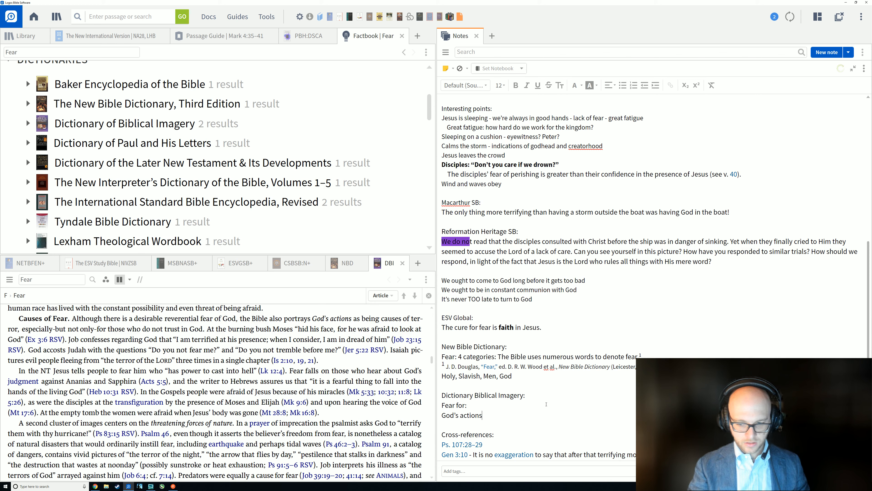
pyautogui.write(', ')
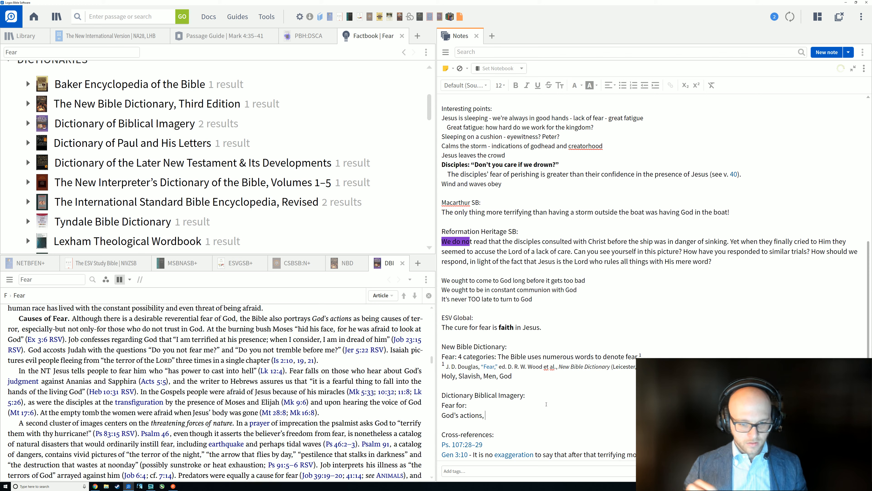
pyautogui.write('th')
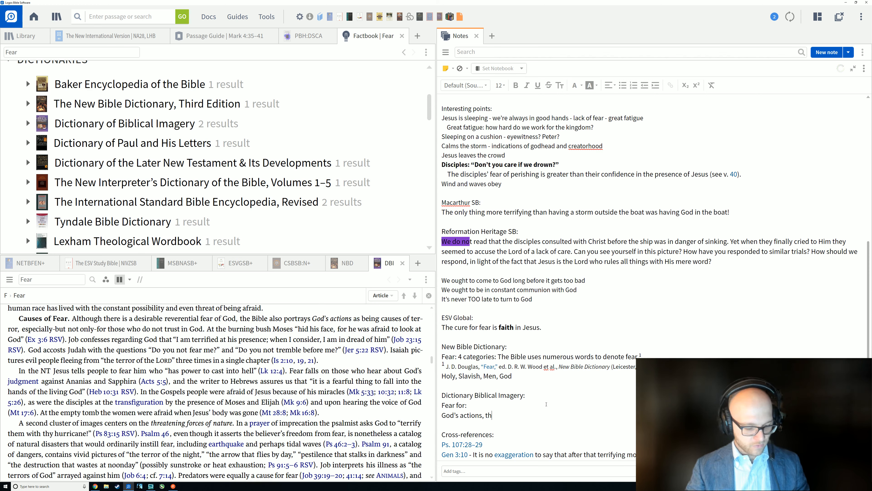
pyautogui.write('reatening for')
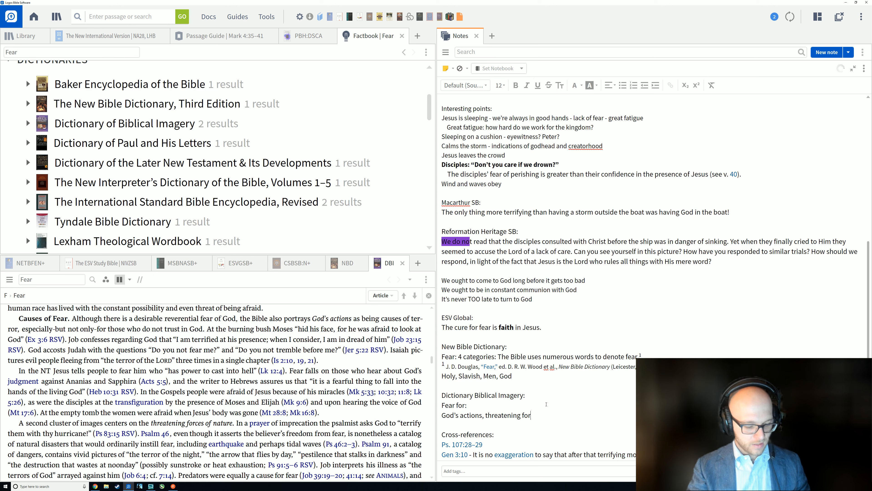
pyautogui.write('ces of nature')
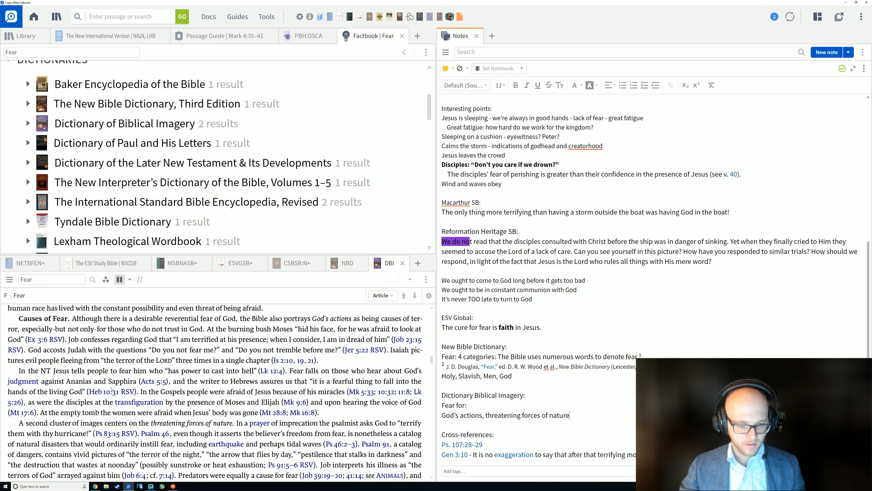
# Read on about threatening forces of nature and add "(mysterious aspects)" after "threatening forces of nature" in the note.
pyautogui.scroll(-2, 156, 406)
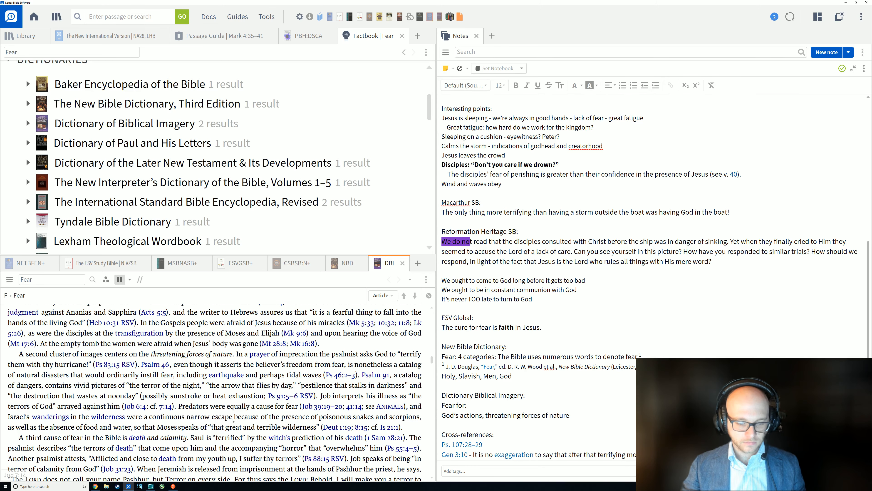
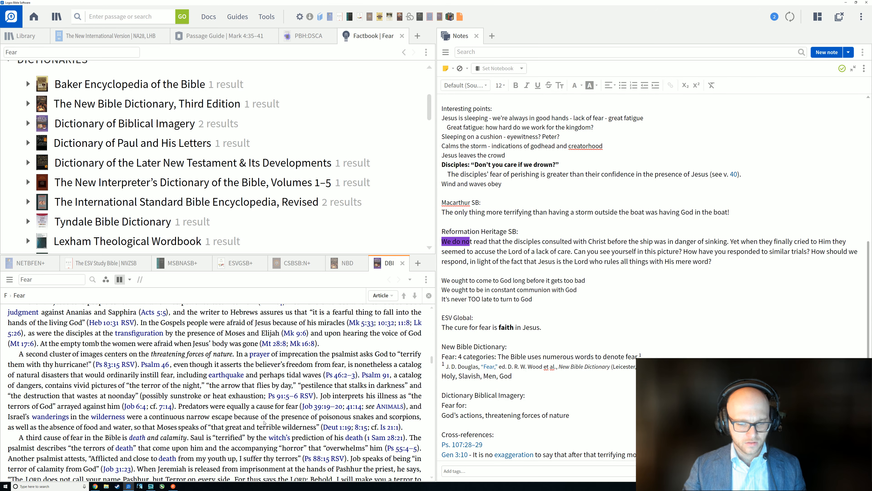
pyautogui.scroll(-1, 278, 421)
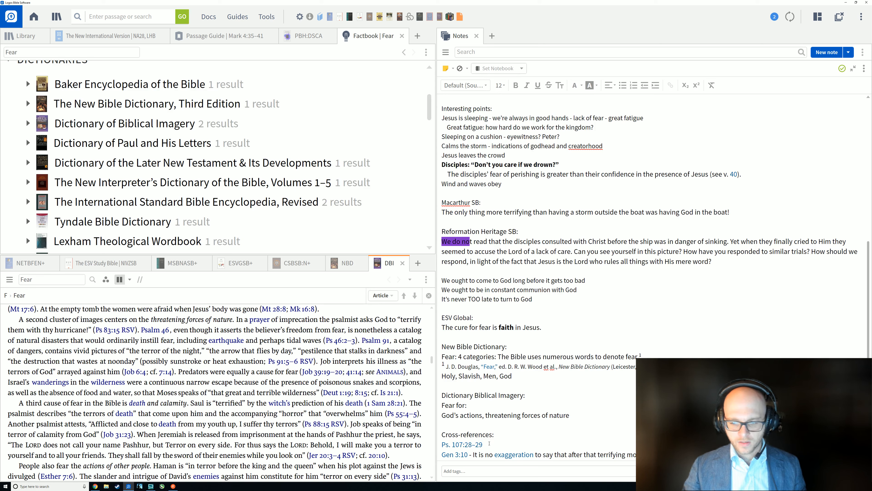
pyautogui.click(571, 415)
pyautogui.write('(')
pyautogui.write('myas')
pyautogui.press('BackSpace')
pyautogui.press('BackSpace')
pyautogui.write('sterious')
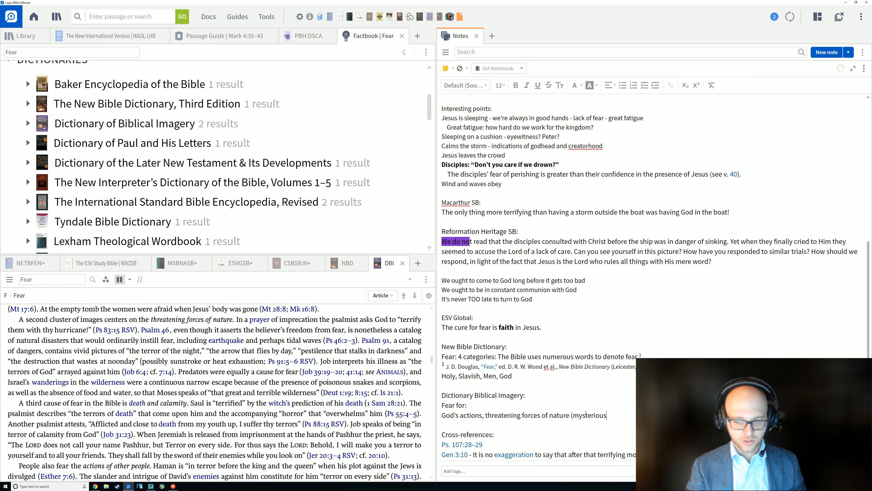
pyautogui.write(' aspe')
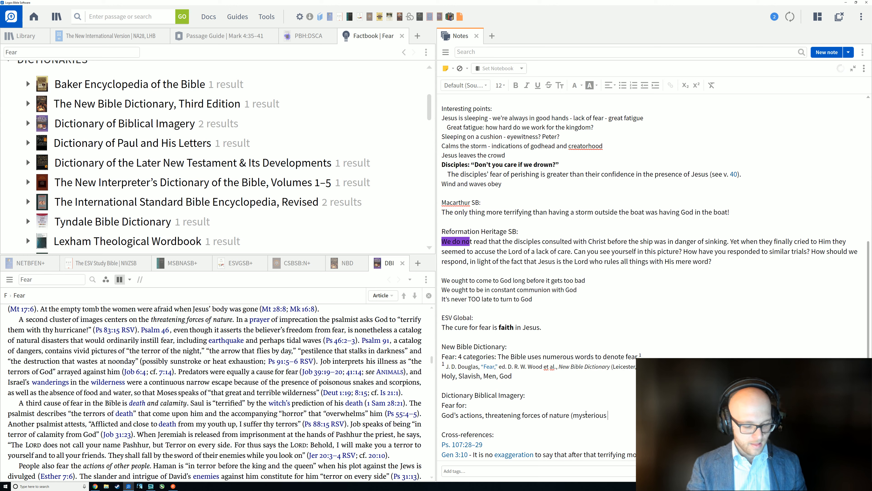
pyautogui.write('cts)')
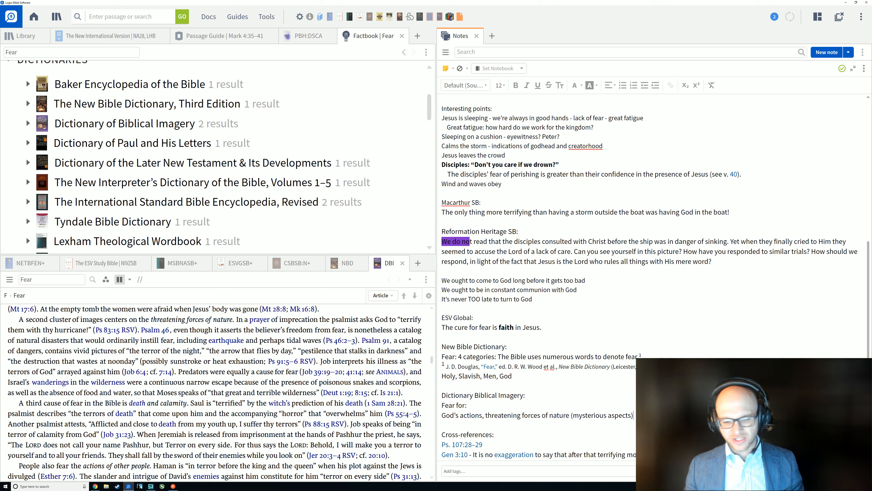
# Change the parenthetical in the note to "(mysterious aspects?)" and add a comma after it to continue the list.
pyautogui.scroll(-2, 320, 398)
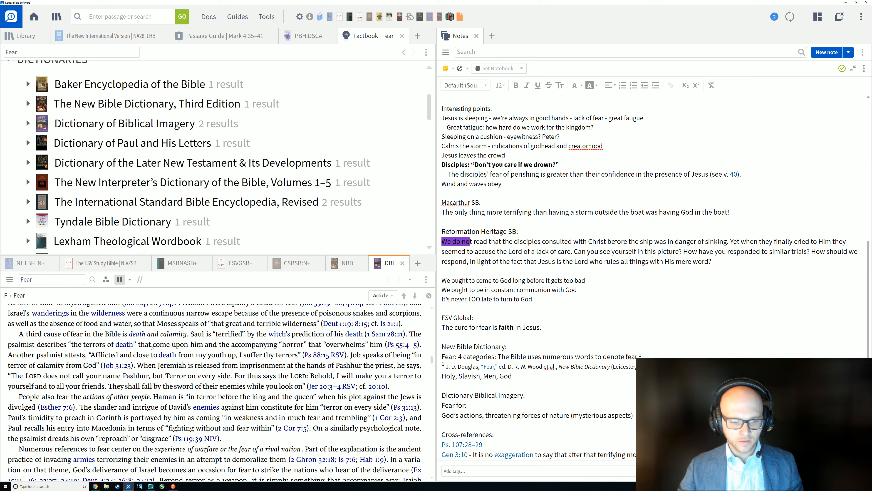
pyautogui.click(634, 415)
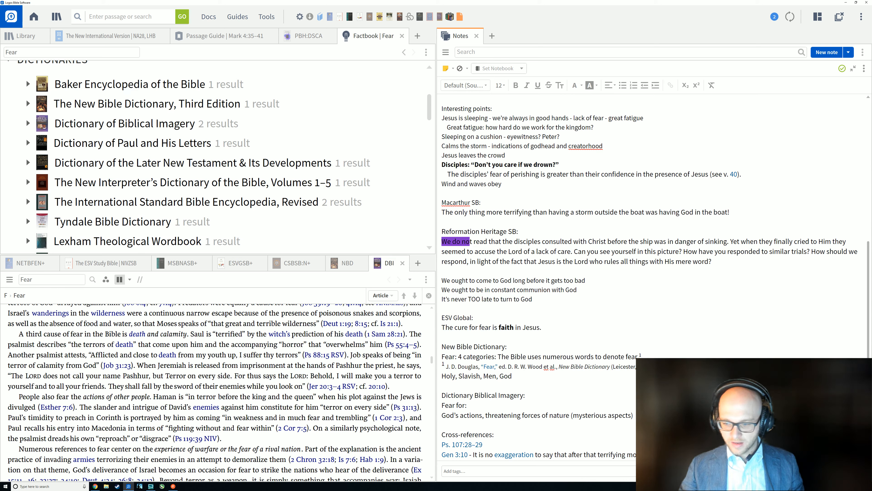
pyautogui.write(',')
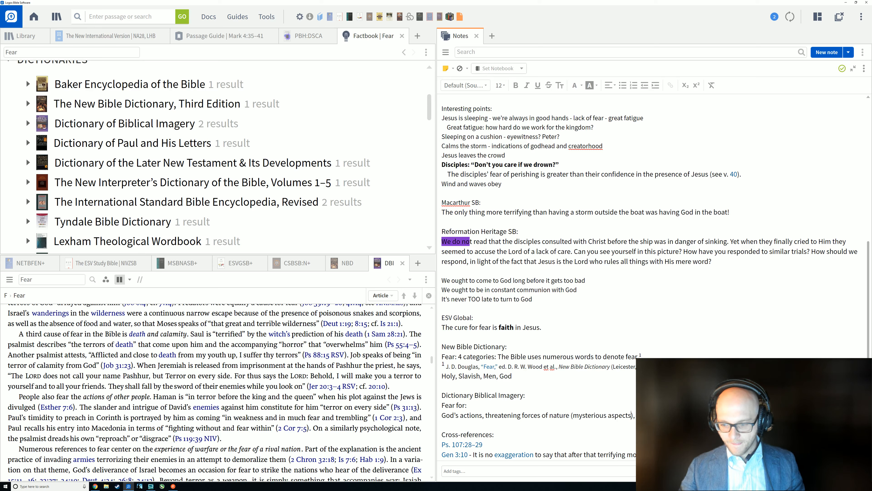
pyautogui.press('BackSpace')
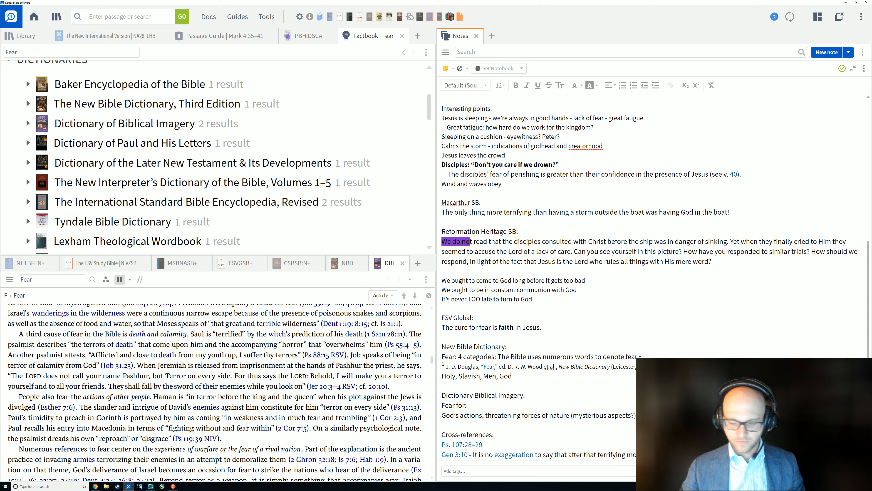
pyautogui.write(',')
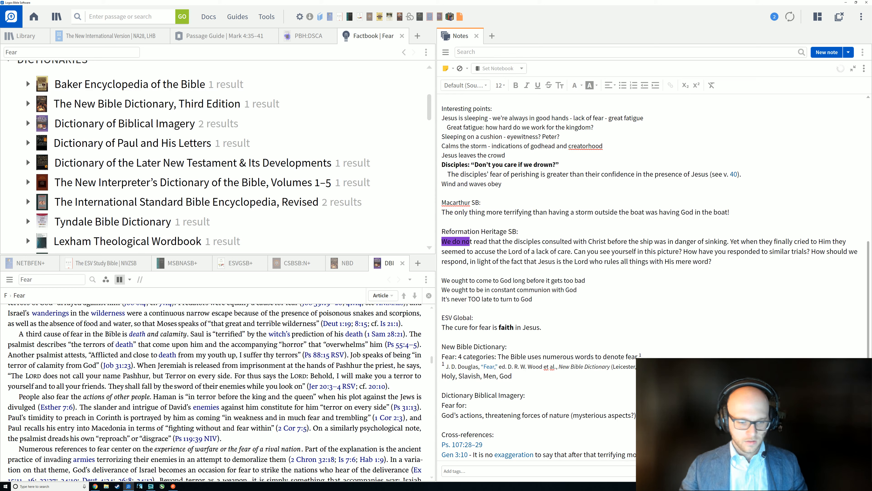
# Read the paragraph on warfare and rival nations, and add "nation," to the end of the note's list of fears.
pyautogui.moveTo(282, 429)
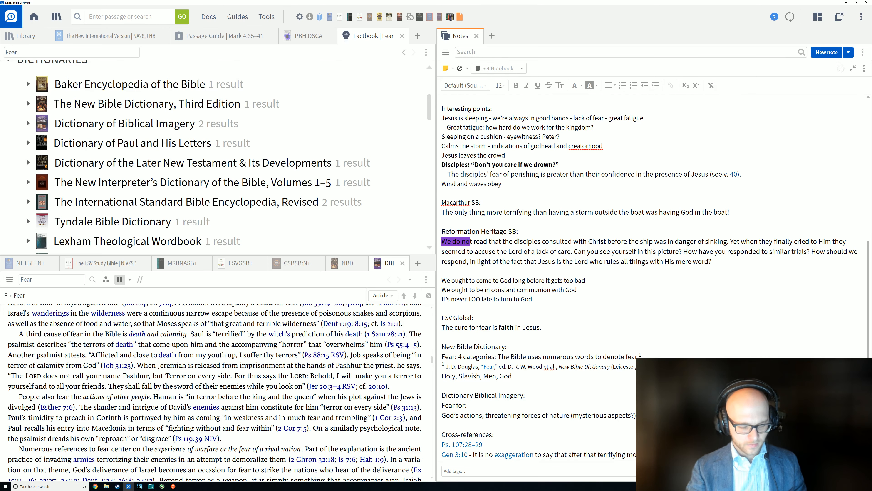
pyautogui.scroll(-3, 207, 442)
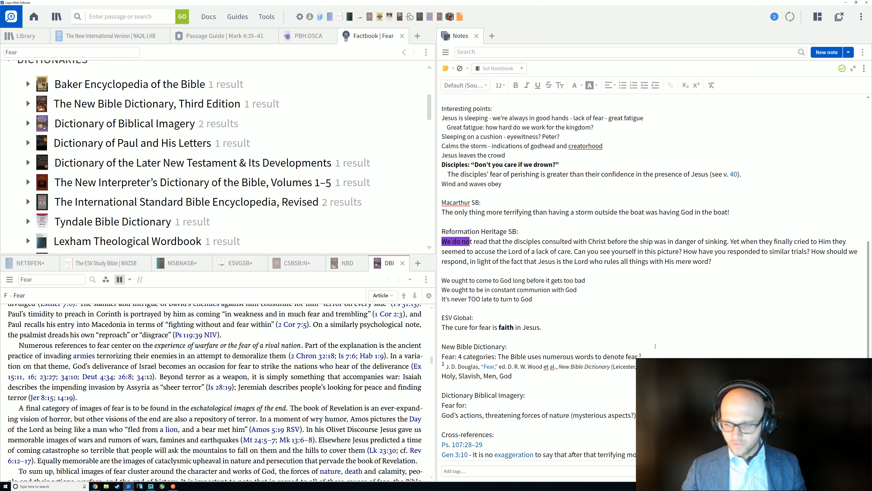
pyautogui.click(653, 415)
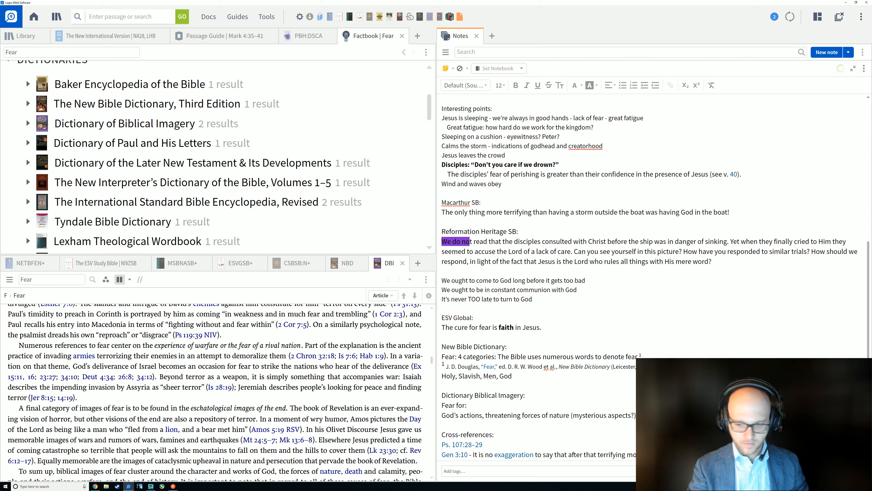
pyautogui.write('nation,')
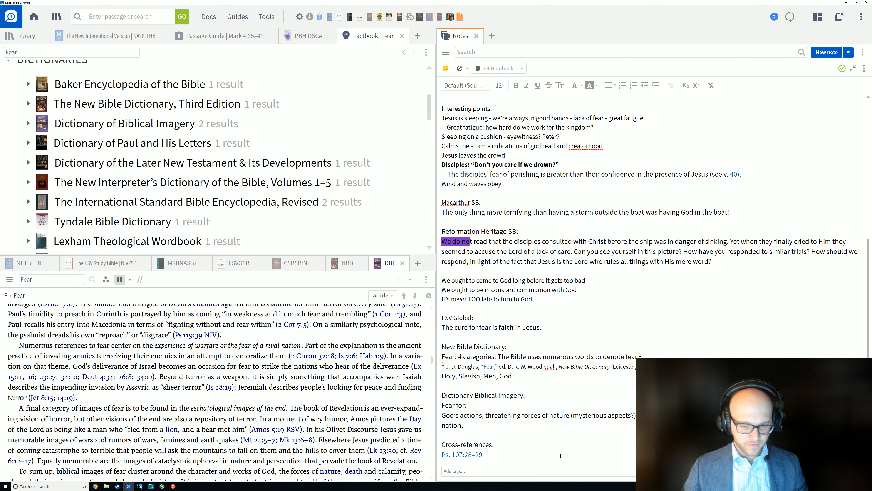
# Finish the note's list of fears with "eschatological imagery of the end times" after "nation,".
pyautogui.write(' esc')
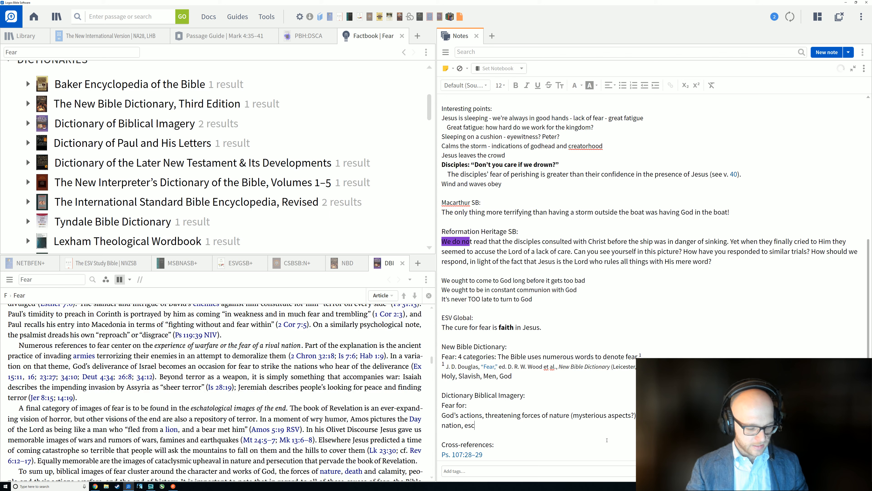
pyautogui.write('hata')
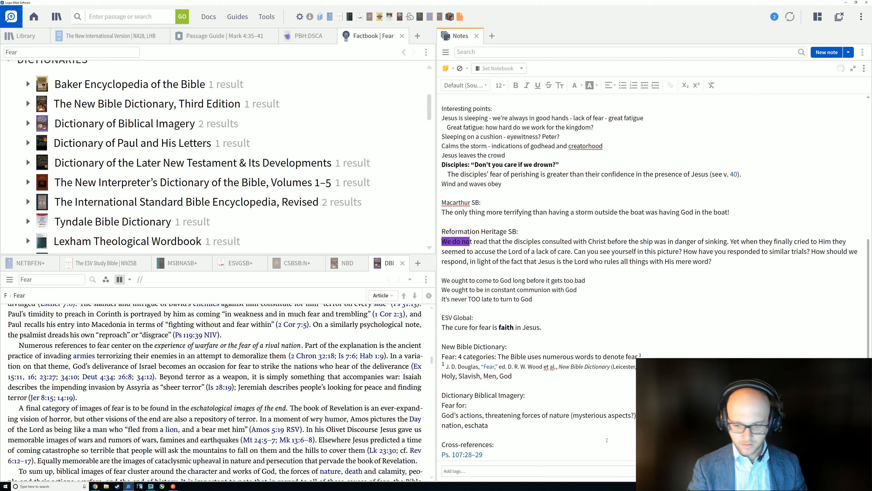
pyautogui.press('BackSpace')
pyautogui.write('olog')
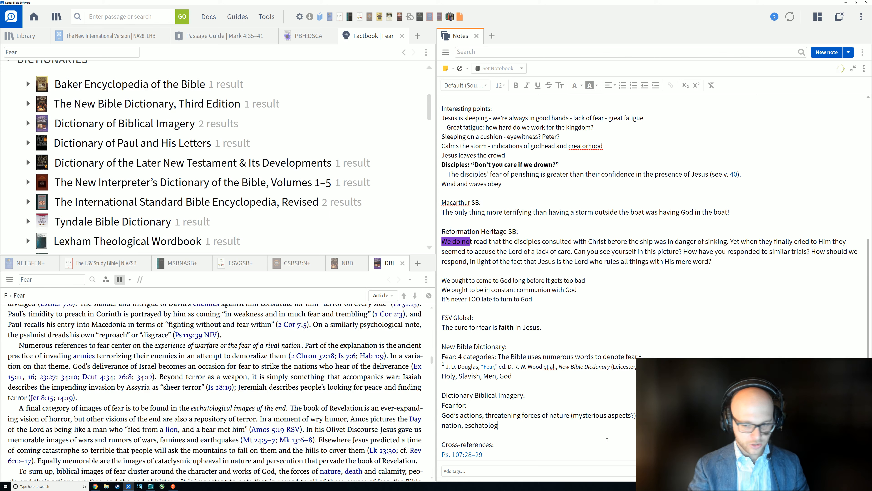
pyautogui.write('ical im')
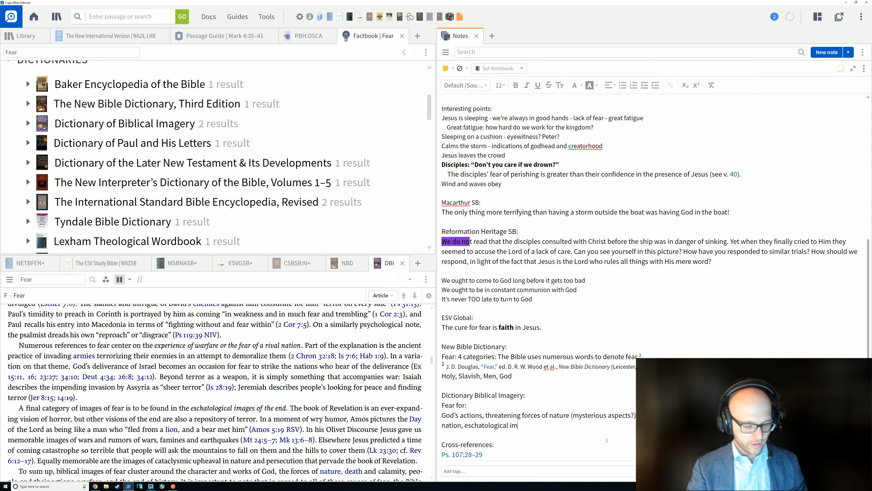
pyautogui.write('agery ')
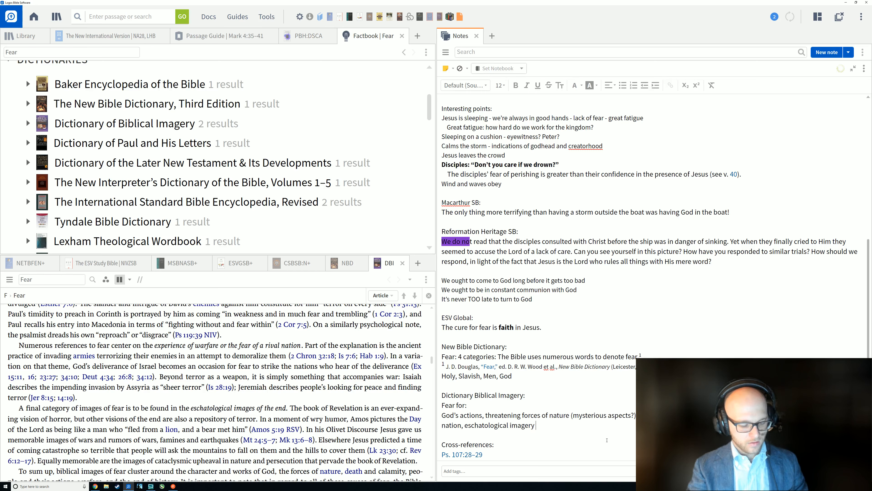
pyautogui.write('of the end t')
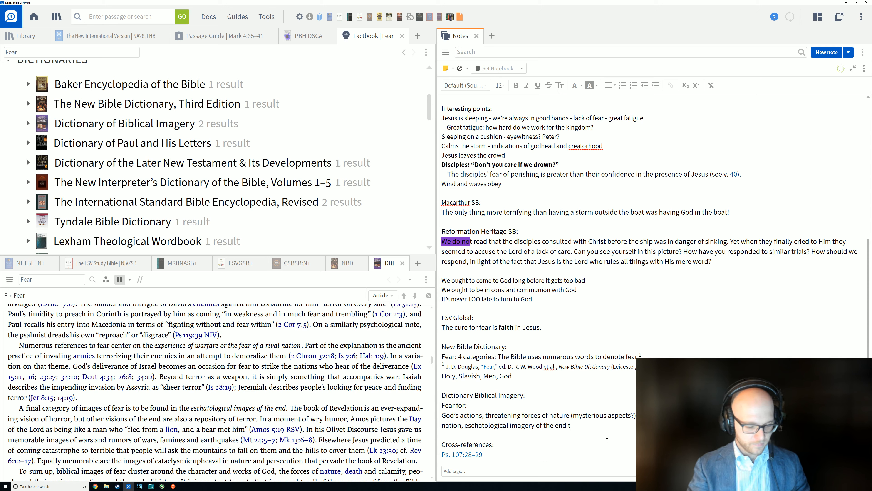
pyautogui.write('imes')
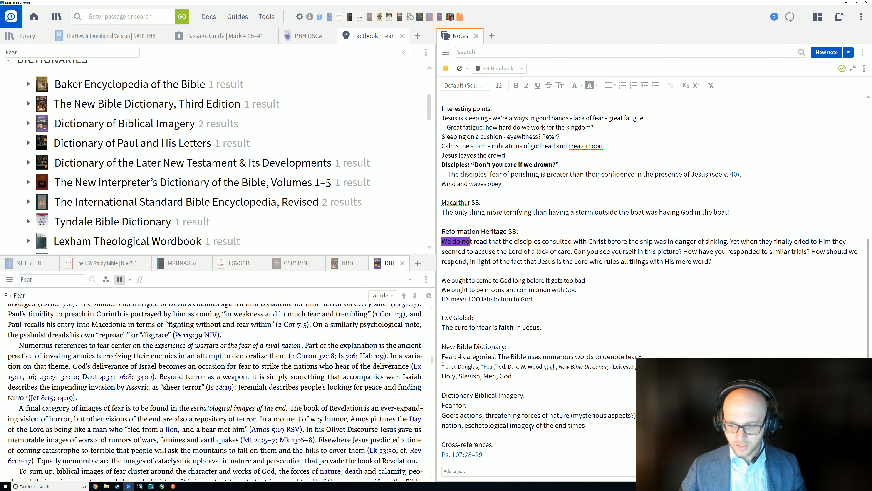
pyautogui.scroll(-2, 123, 412)
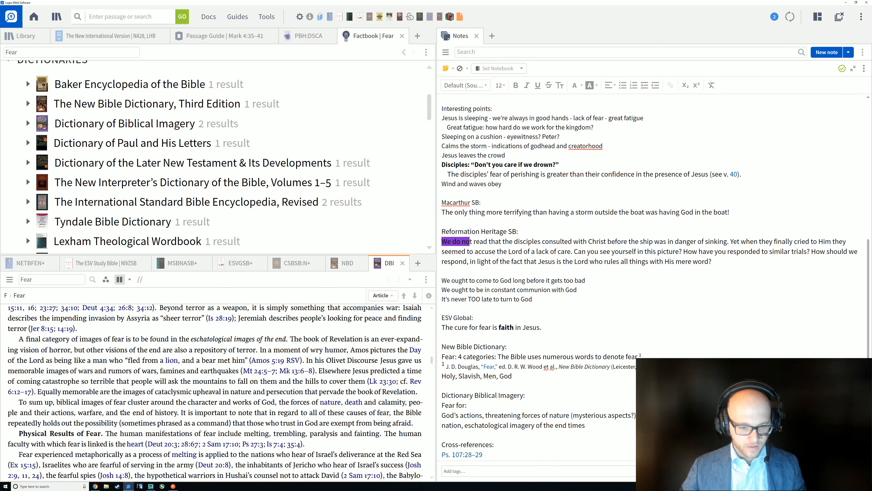
# Find the "To sum up" paragraph on biblical images of fear, and turn on Copy Citations in the program settings.
pyautogui.scroll(-1, 22, 418)
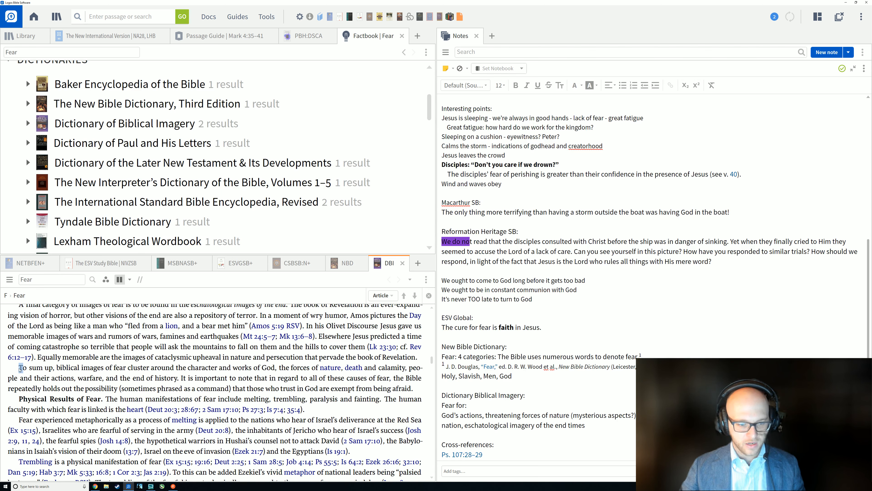
pyautogui.tripleClick(360, 391)
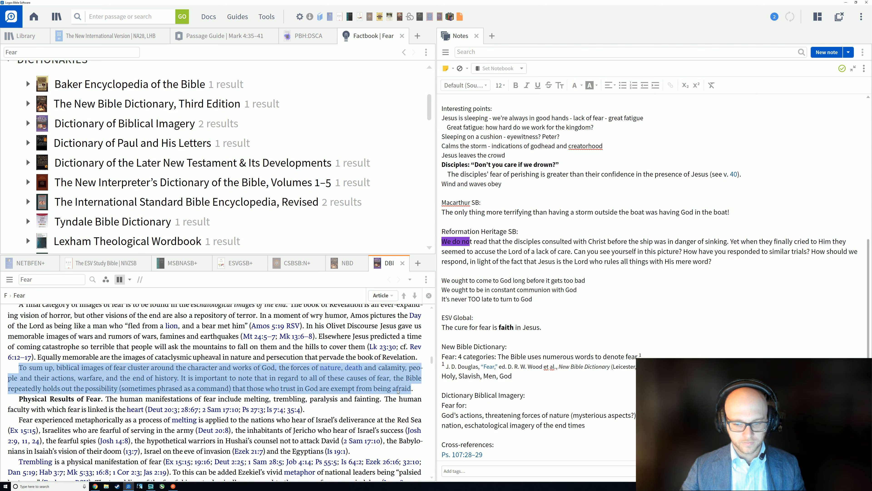
pyautogui.click(300, 17)
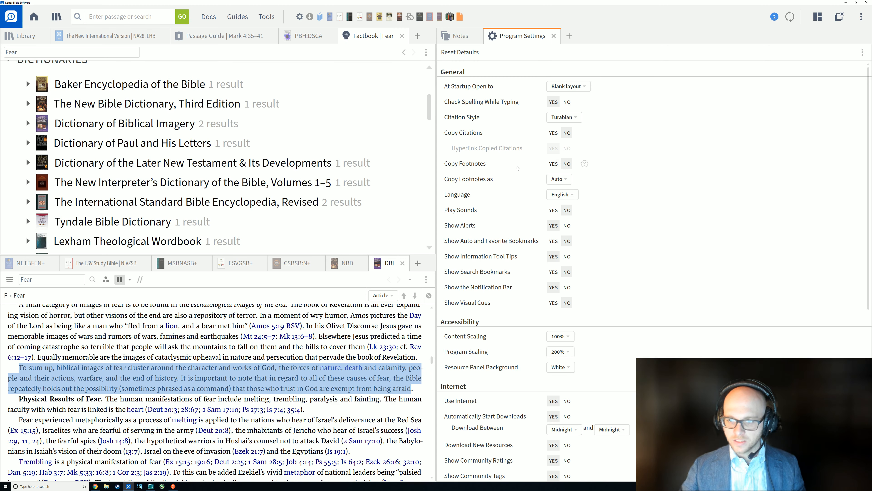
pyautogui.click(553, 36)
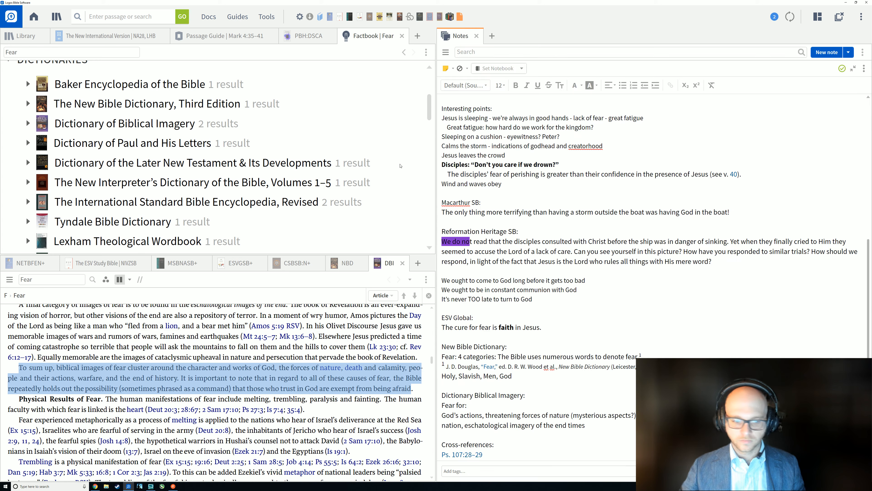
# Copy the "To sum up" paragraph with its citation into the note below the list of fears, adding a blank line after it.
pyautogui.click(105, 346)
pyautogui.moveTo(19, 368); pyautogui.dragTo(412, 390)
pyautogui.hotkey('ctrl', 'c')
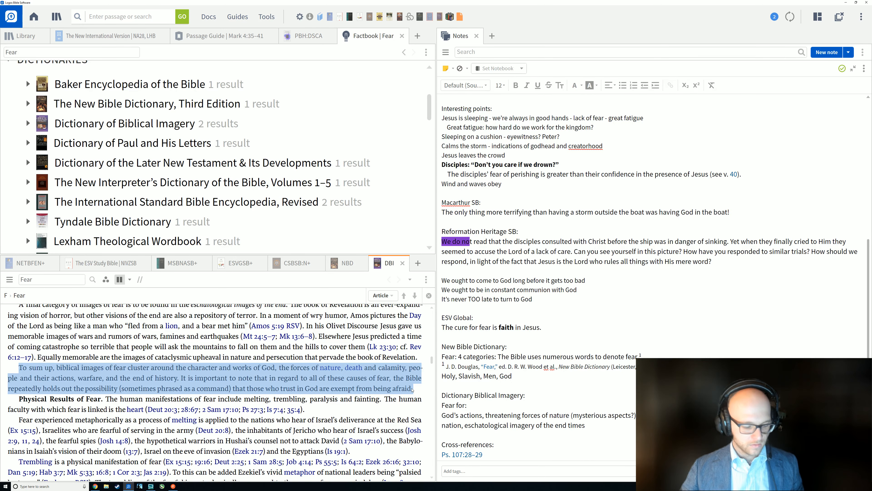
pyautogui.click(573, 436)
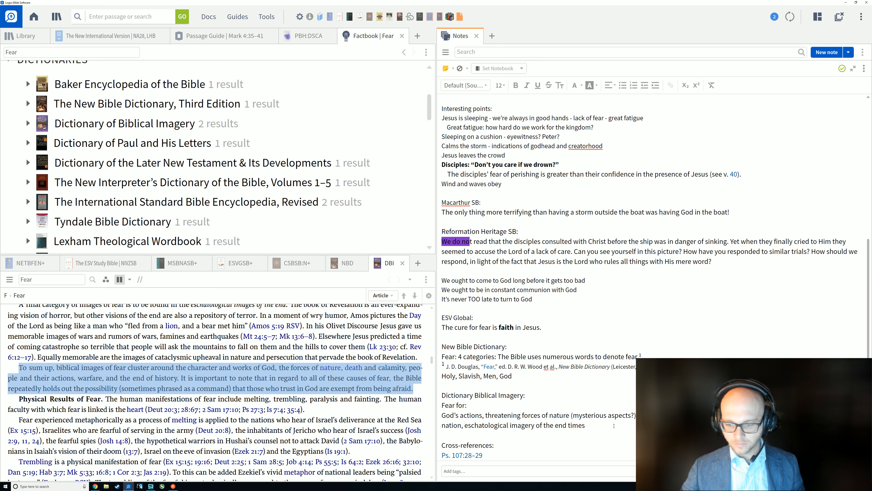
pyautogui.hotkey('ctrl', 'v')
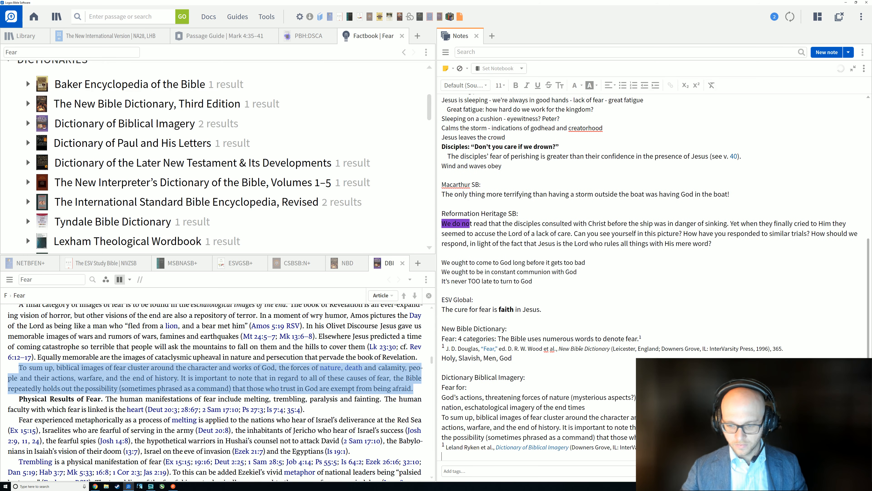
pyautogui.press('Return')
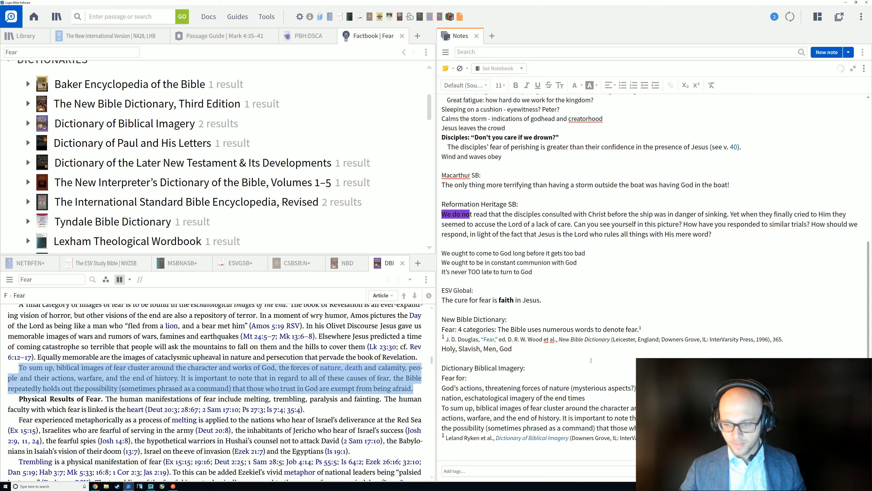
pyautogui.scroll(-1, 535, 393)
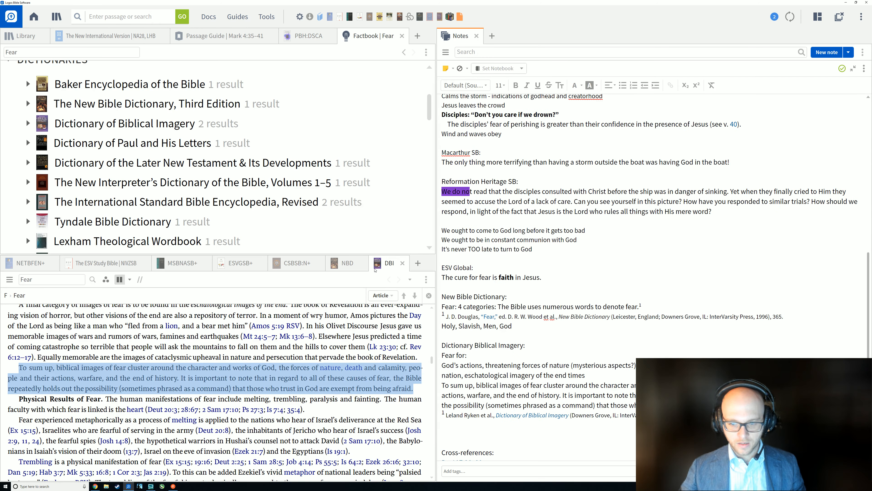
# Check the citation details in the Dictionary of Biblical Imagery's resource information, and return to the article.
pyautogui.click(426, 280)
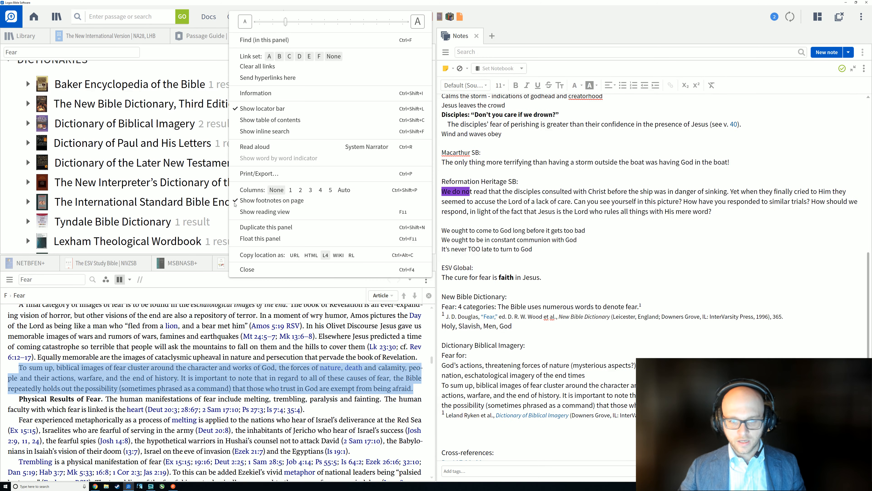
pyautogui.click(277, 99)
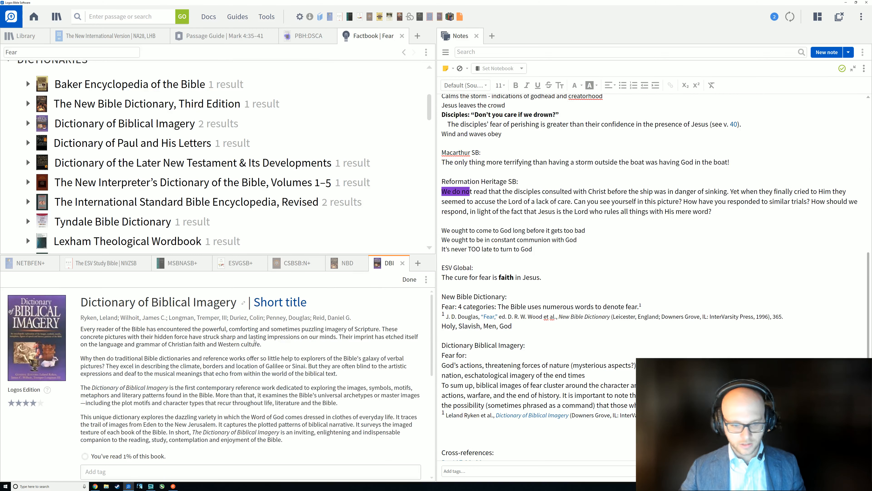
pyautogui.scroll(-5, 195, 378)
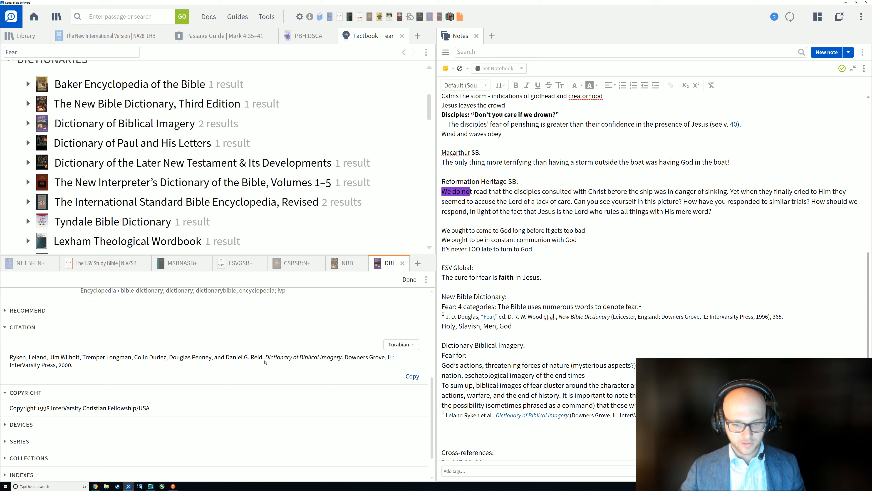
pyautogui.scroll(3, 264, 362)
pyautogui.click(407, 279)
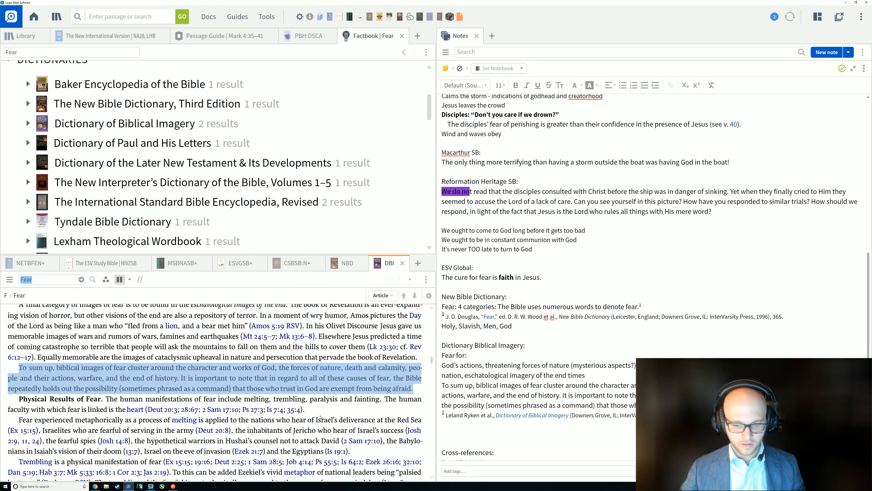
# Skim the rest of the Fear article down to its bibliography, and return to the section on physical results of fear.
pyautogui.click(308, 380)
pyautogui.scroll(-5, 213, 394)
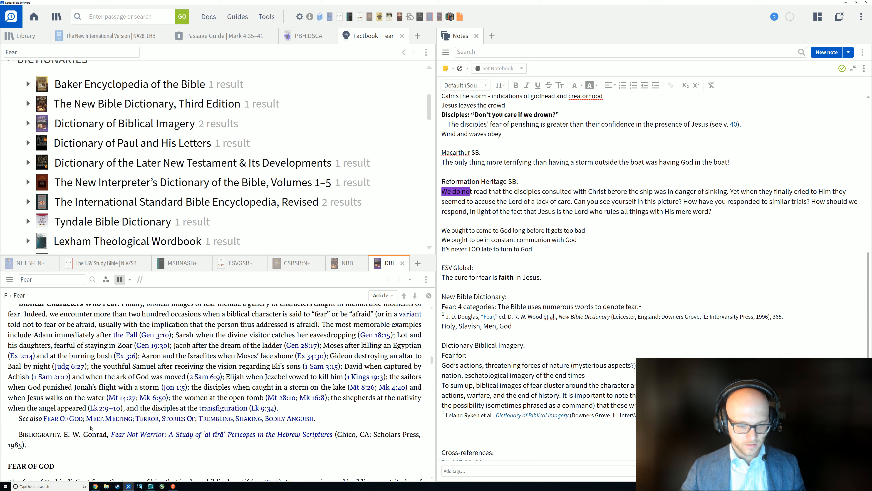
pyautogui.scroll(-1, 91, 428)
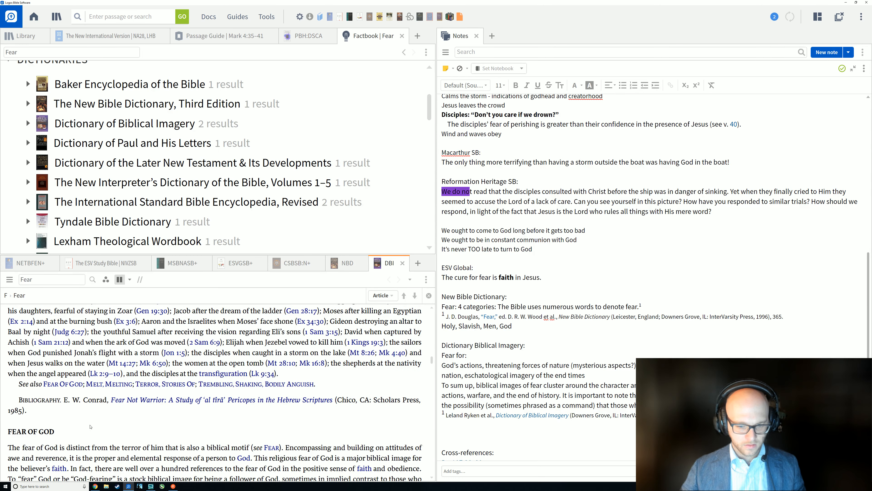
pyautogui.scroll(4, 272, 429)
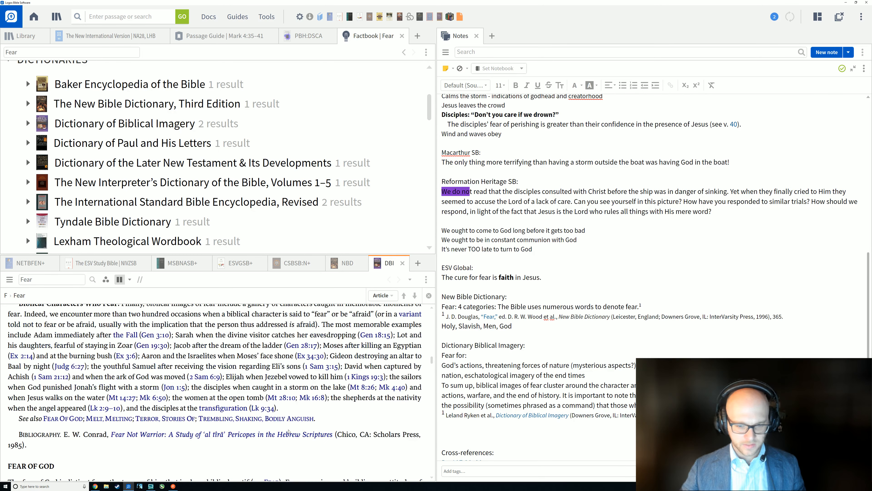
pyautogui.scroll(-3, 303, 432)
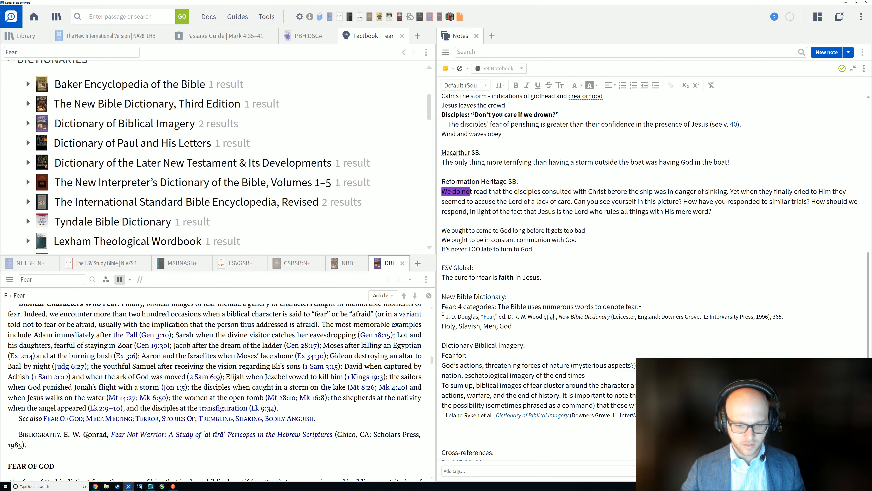
pyautogui.scroll(5, 141, 436)
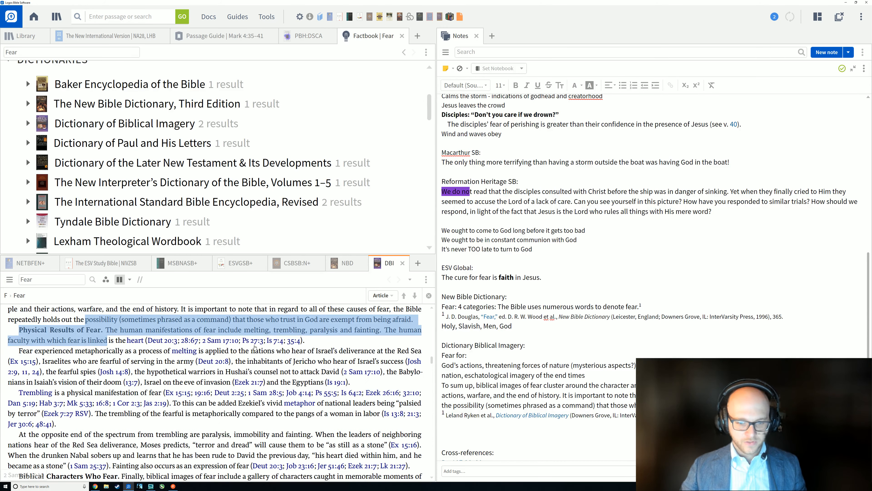
pyautogui.click(328, 343)
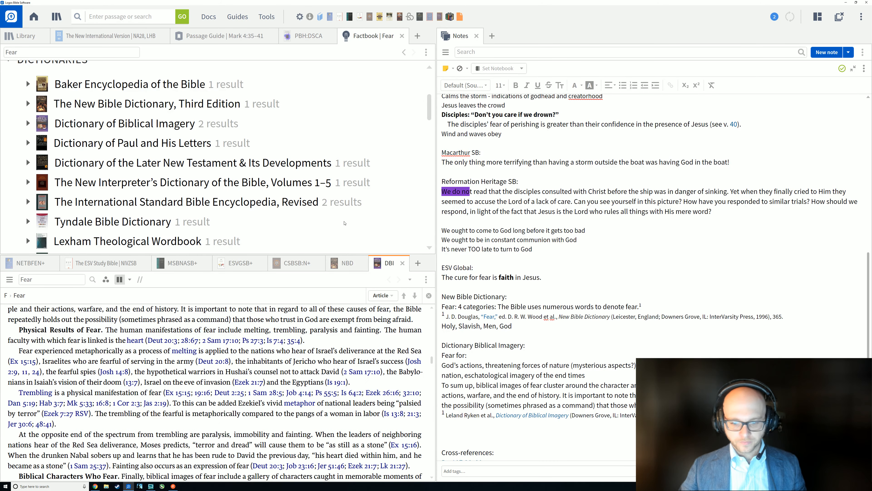
# Turn off Copy Citations in the program settings and return to the note.
pyautogui.click(521, 429)
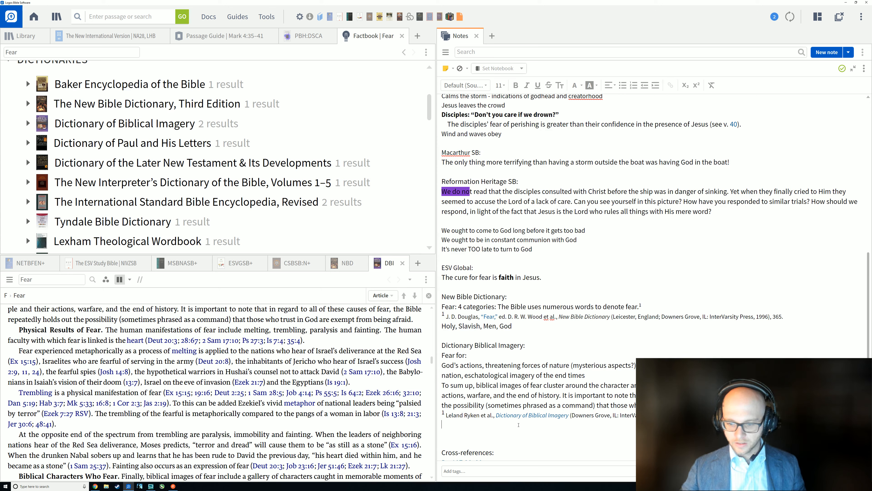
pyautogui.click(306, 19)
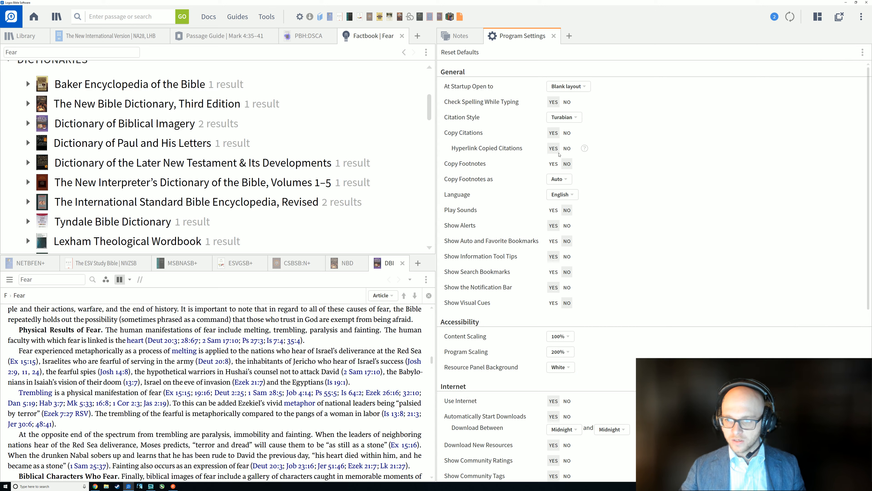
pyautogui.click(567, 134)
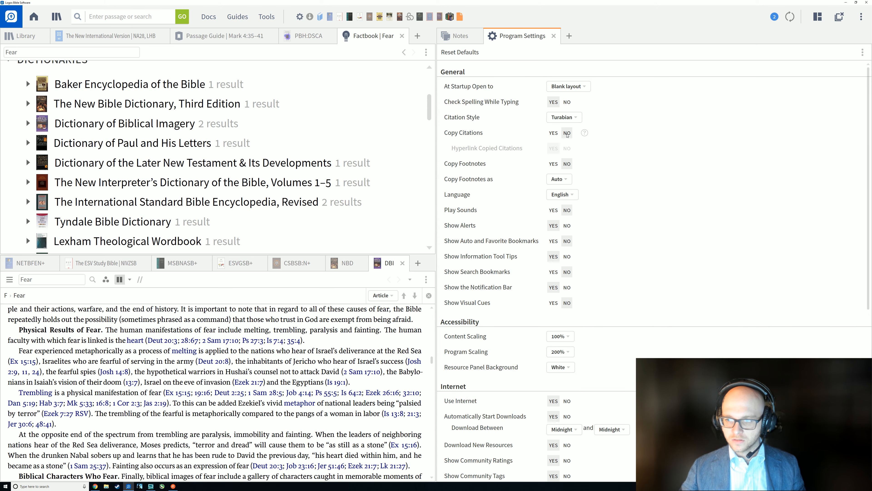
pyautogui.click(553, 36)
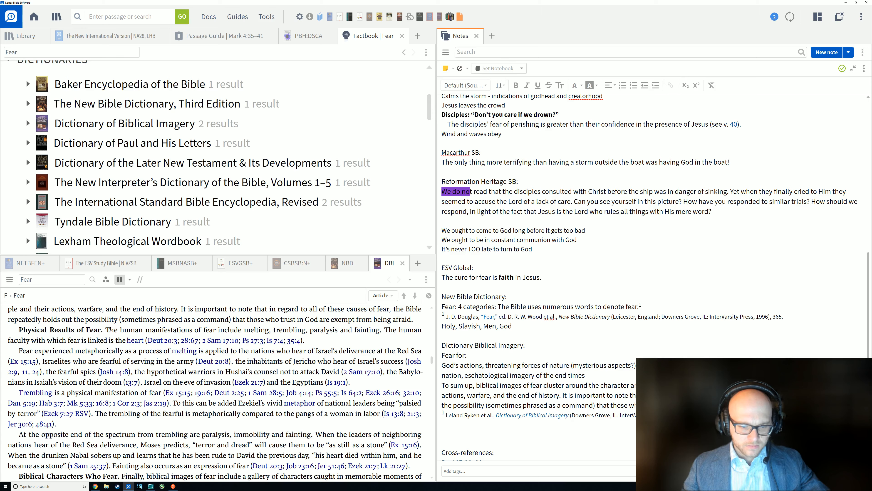
# Copy the passage from "The human manifestations of fear" through "is the heart" into the note below the Dictionary of Biblical Imagery citation.
pyautogui.moveTo(109, 330); pyautogui.dragTo(144, 343)
pyautogui.hotkey('ctrl', 'c')
pyautogui.click(513, 426)
pyautogui.hotkey('ctrl', 'v')
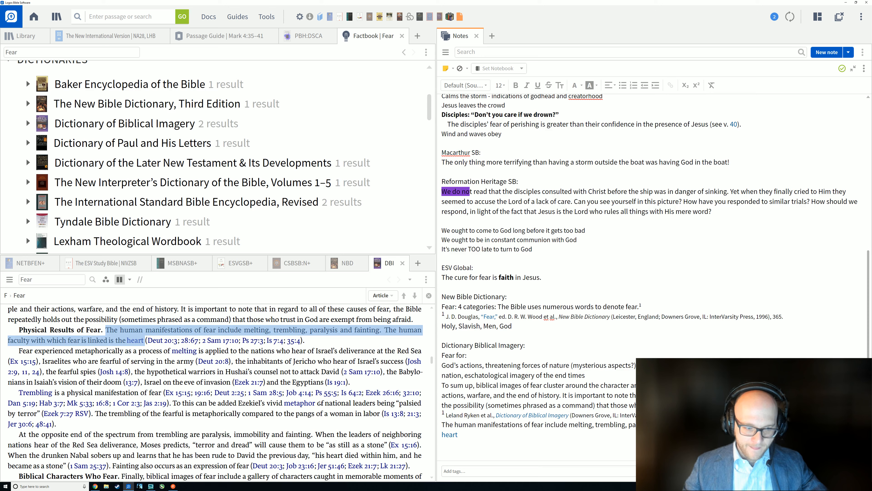
# Read on to Biblical Characters Who Fear, and copy "Indeed, we encounter more than two hundred occasions" through "or be 'afraid'" into the note.
pyautogui.scroll(-1, 319, 403)
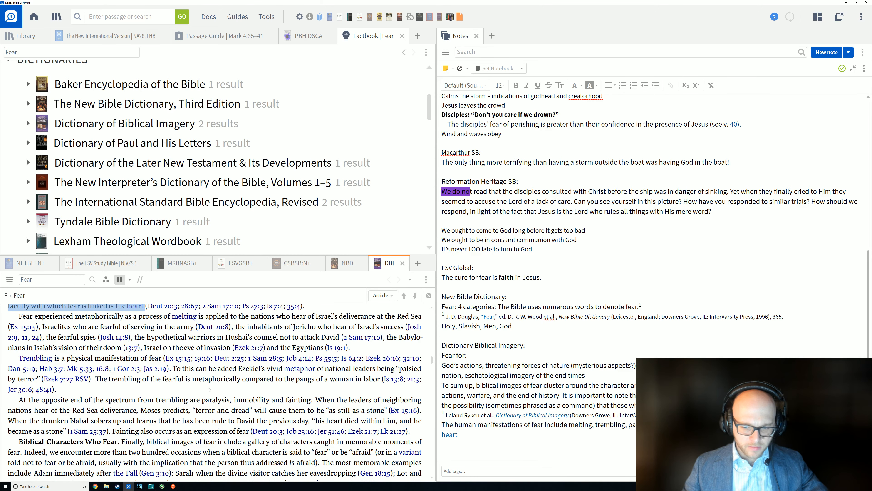
pyautogui.scroll(-1, 209, 390)
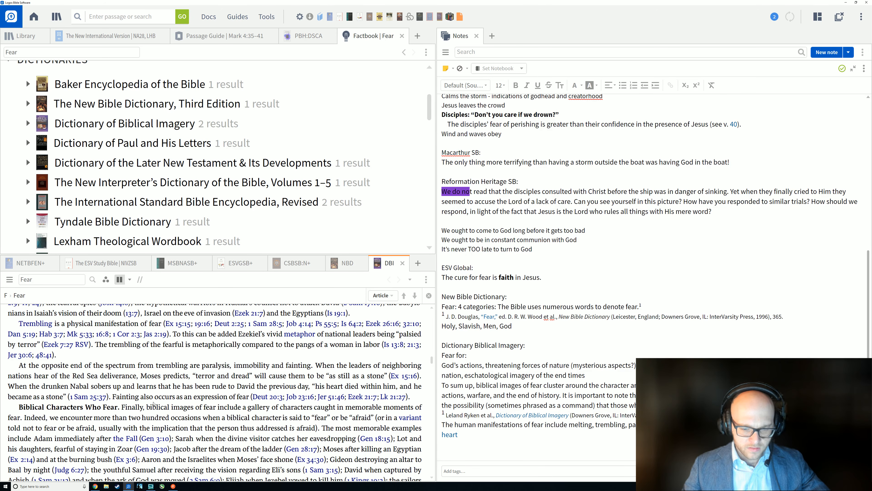
pyautogui.scroll(-3, 193, 401)
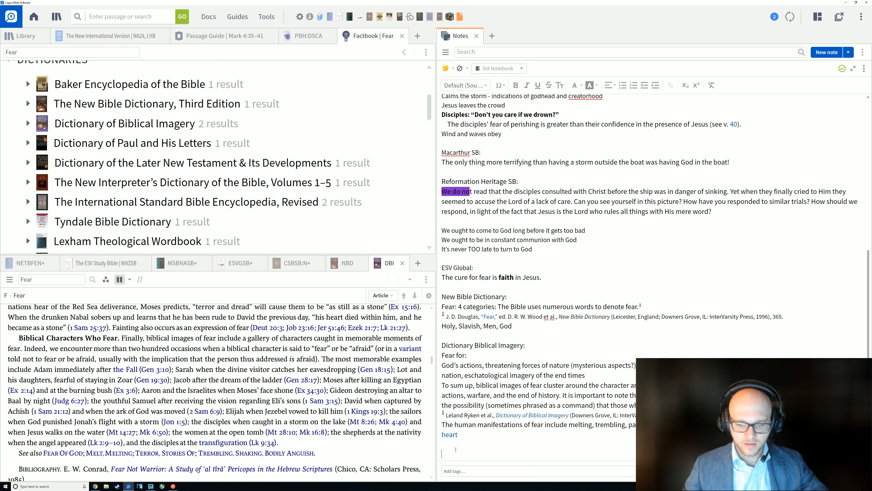
pyautogui.moveTo(25, 349); pyautogui.dragTo(374, 354)
pyautogui.hotkey('ctrl', 'c')
pyautogui.click(513, 444)
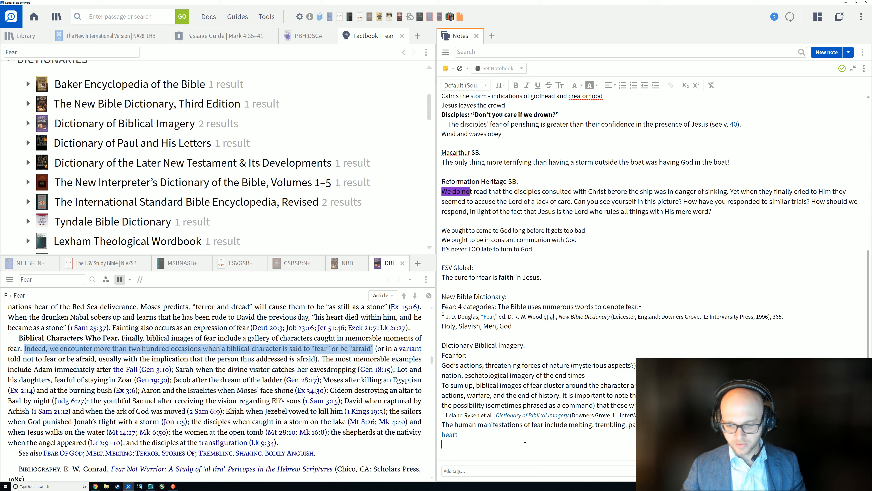
pyautogui.hotkey('ctrl', 'v')
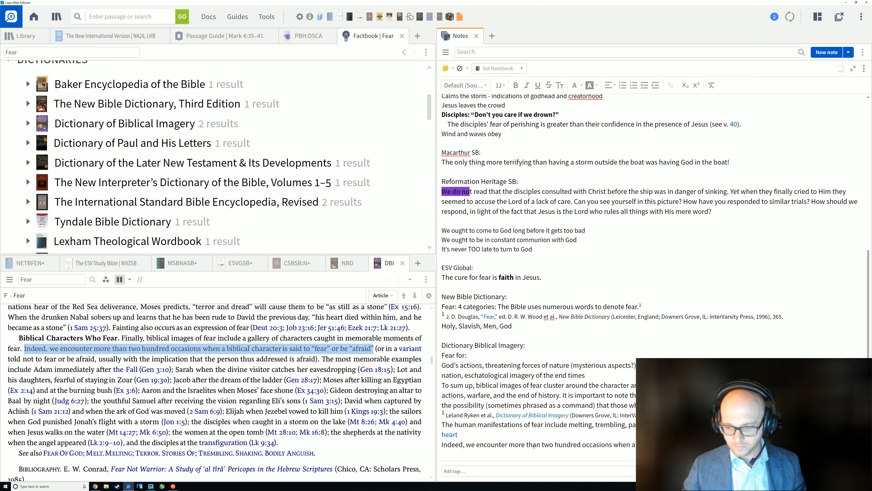
# Bold "more than two hundred occasions" in the note, and add a blank line above the cross-references.
pyautogui.moveTo(509, 445); pyautogui.dragTo(614, 445)
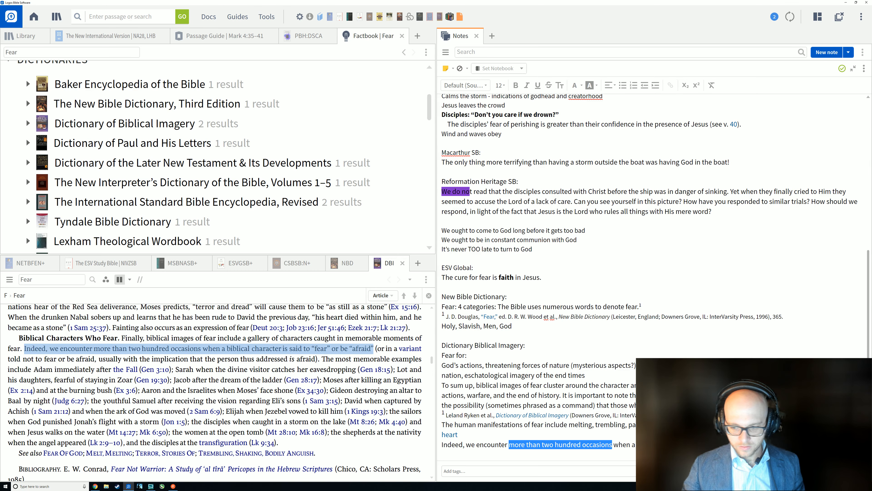
pyautogui.hotkey('ctrl', 'b')
pyautogui.press('Right')
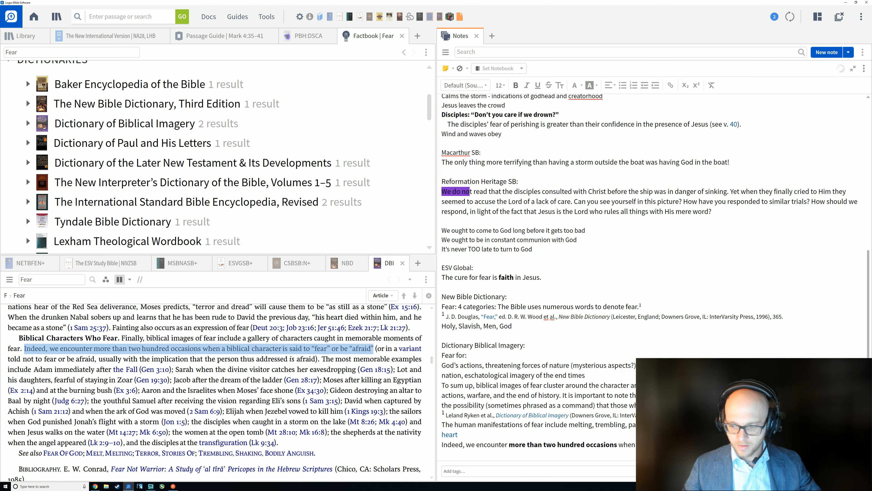
pyautogui.scroll(-3, 655, 278)
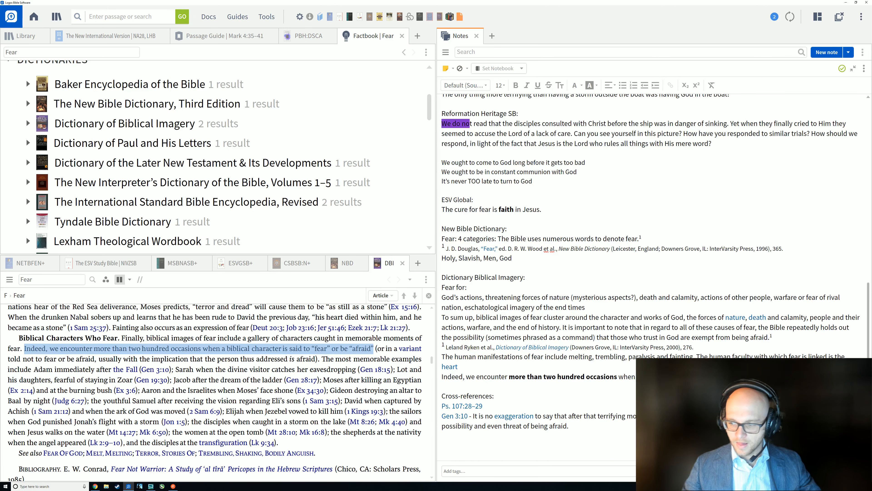
pyautogui.press('Return')
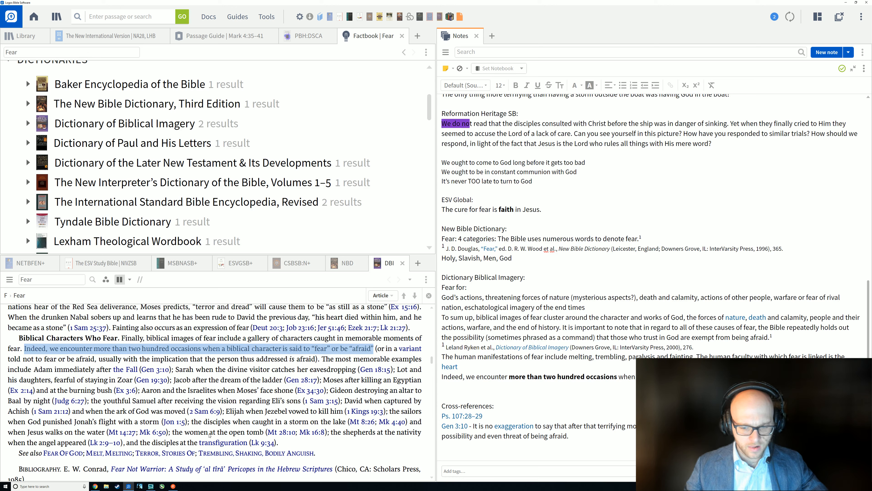
# Examine the end of the Fear article, including the biblical characters who fear, the related topics and the following Fear of God entry.
pyautogui.scroll(-2, 220, 426)
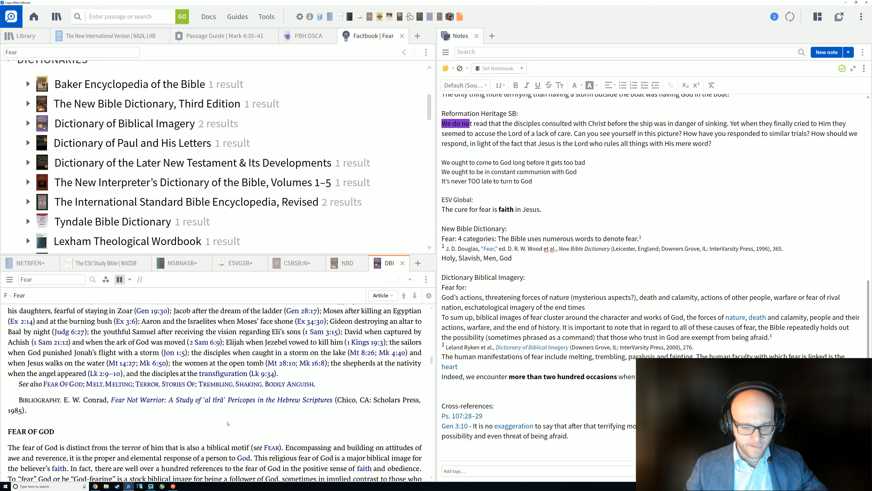
pyautogui.scroll(1, 267, 425)
pyautogui.scroll(-1, 296, 427)
pyautogui.scroll(-1, 321, 430)
pyautogui.scroll(1, 321, 430)
pyautogui.scroll(4, 323, 433)
pyautogui.scroll(-2, 328, 445)
pyautogui.click(330, 449)
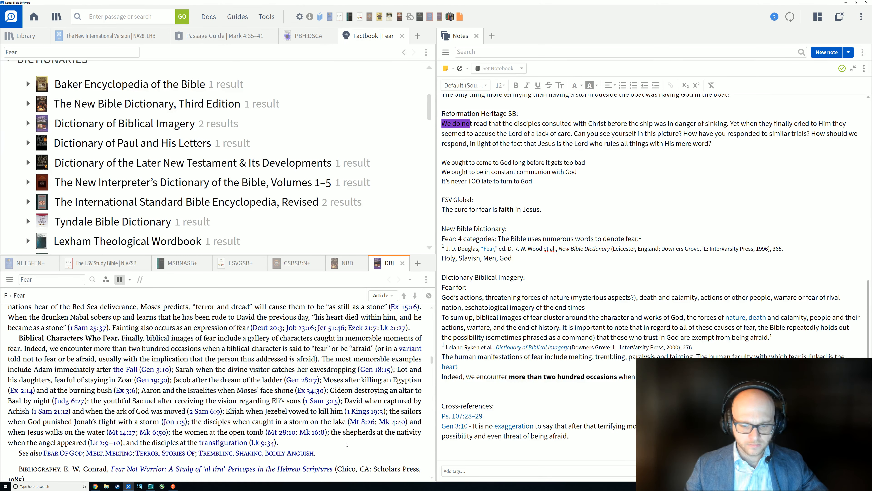
# Review the note from the cross-references up to the FCF and Proposition sections, and back down to the Dictionary Biblical Imagery quotations.
pyautogui.scroll(-1, 347, 436)
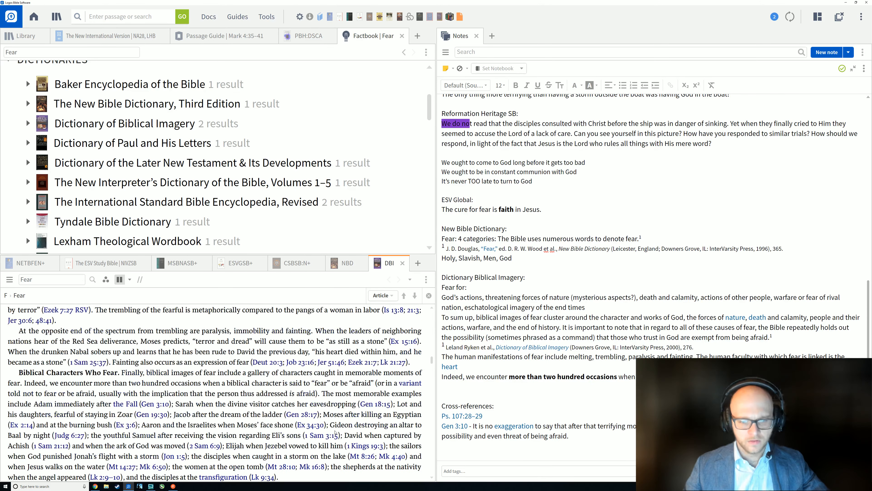
pyautogui.click(540, 391)
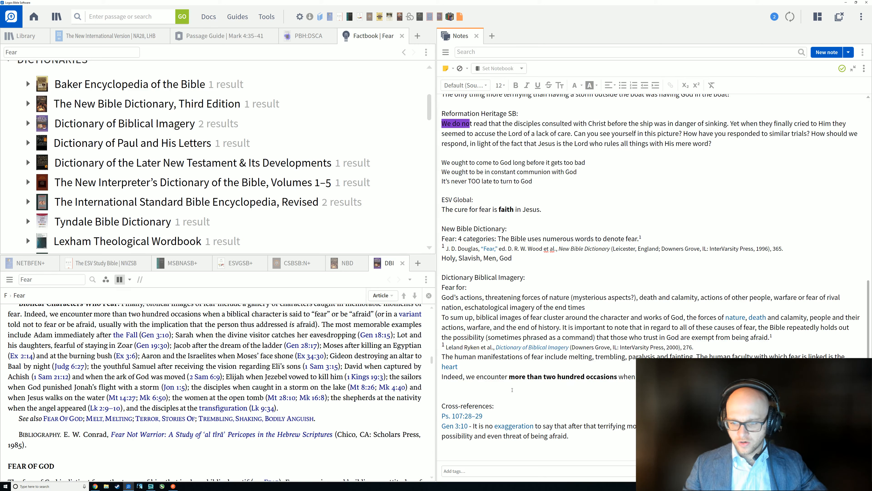
pyautogui.scroll(4, 536, 408)
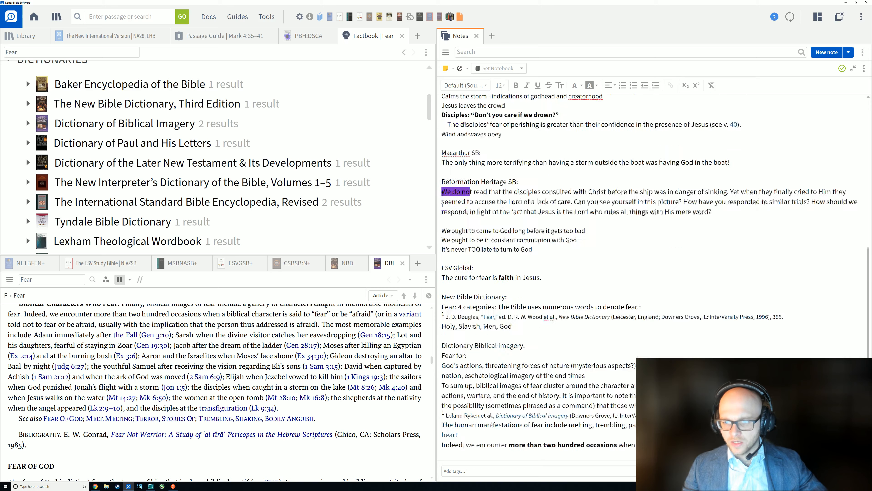
pyautogui.scroll(5, 537, 408)
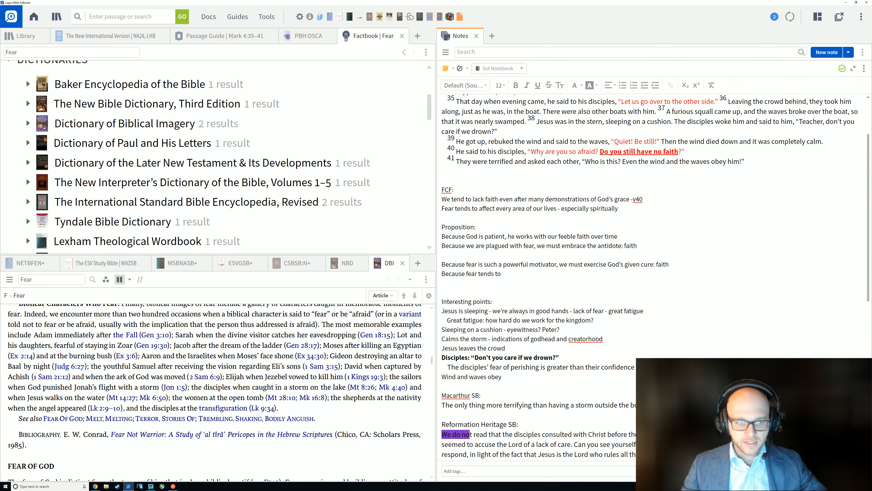
pyautogui.hotkey('alt', 'Tab')
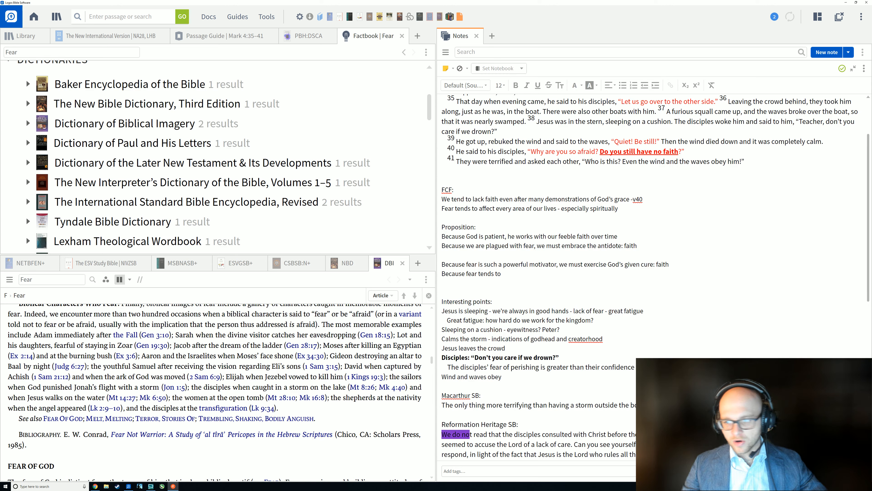
pyautogui.click(620, 208)
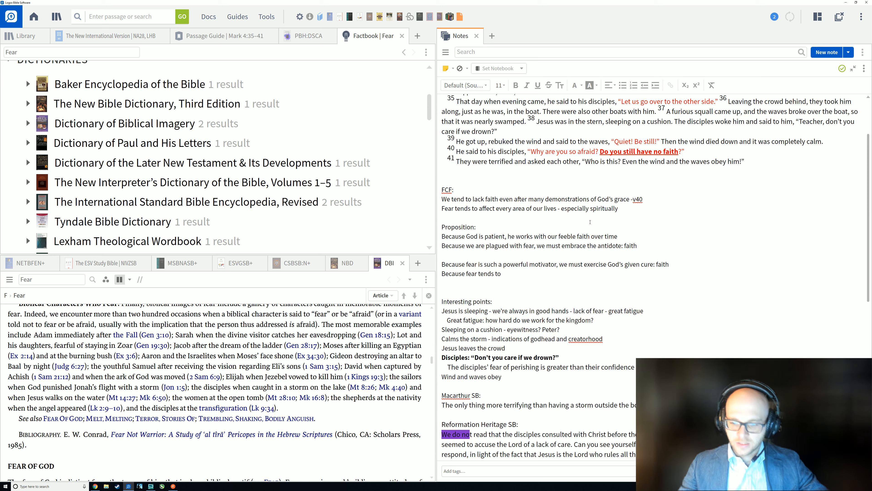
pyautogui.scroll(-5, 625, 305)
pyautogui.scroll(-5, 625, 305)
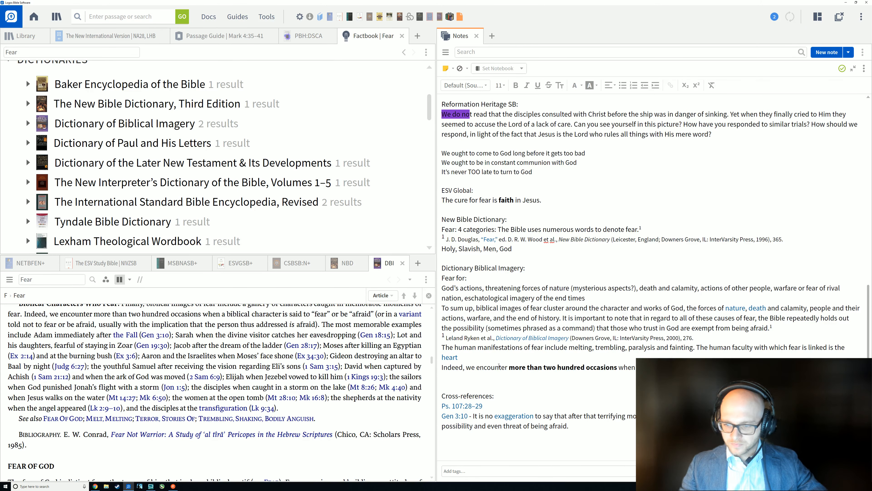
pyautogui.scroll(1, 498, 366)
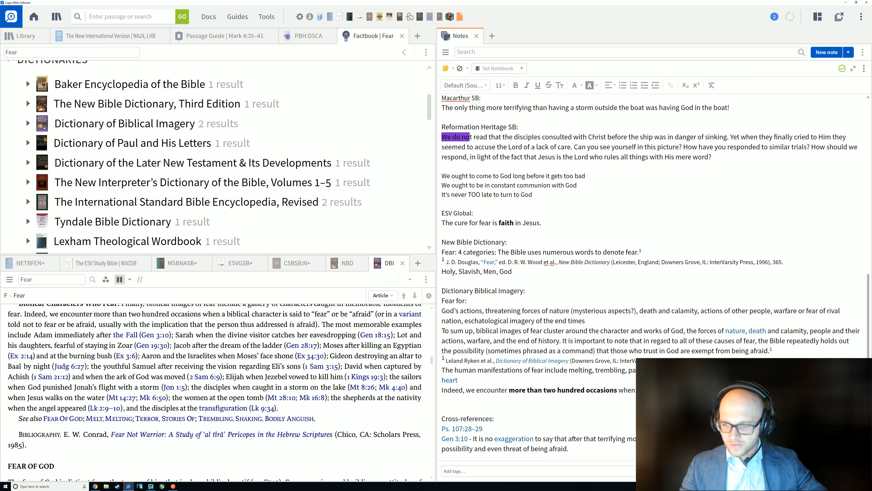
# Bold "the Bible repeatedly holds out" through "exempt from being afraid." in the Dictionary Biblical Imagery quotation, and delete the footnote number after it.
pyautogui.moveTo(442, 331); pyautogui.dragTo(702, 350)
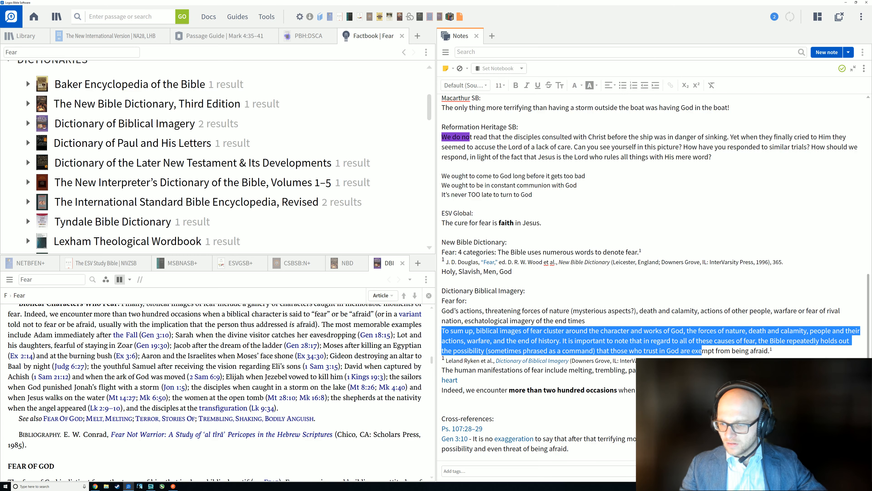
pyautogui.click(660, 340)
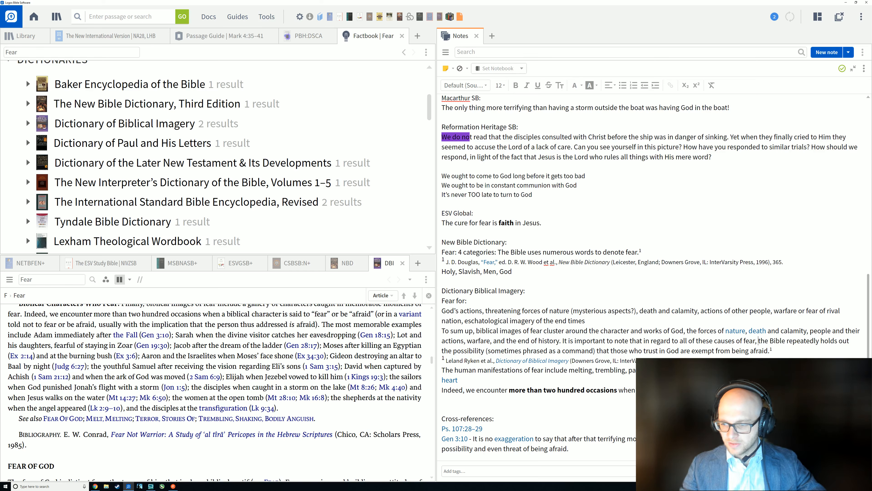
pyautogui.moveTo(758, 340)
pyautogui.mouseDown()
pyautogui.moveTo(759, 350)
pyautogui.moveTo(642, 350)
pyautogui.moveTo(764, 350)
pyautogui.mouseUp()
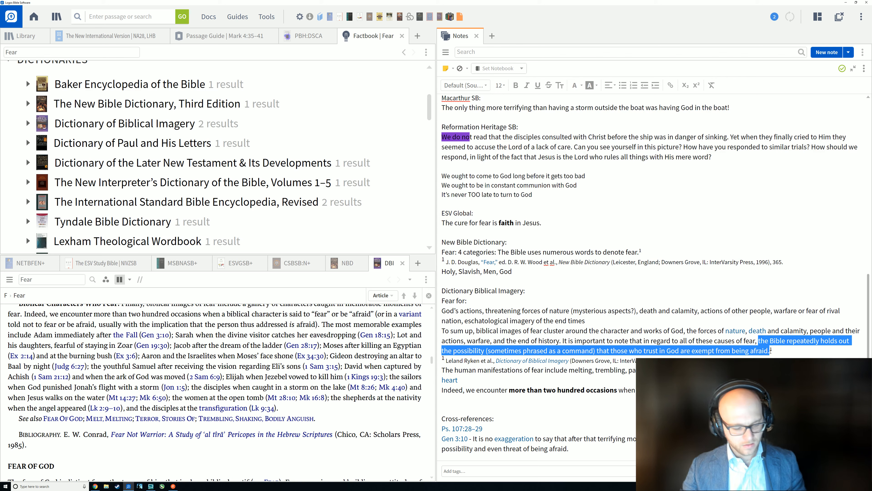
pyautogui.hotkey('ctrl', 'b')
pyautogui.click(797, 358)
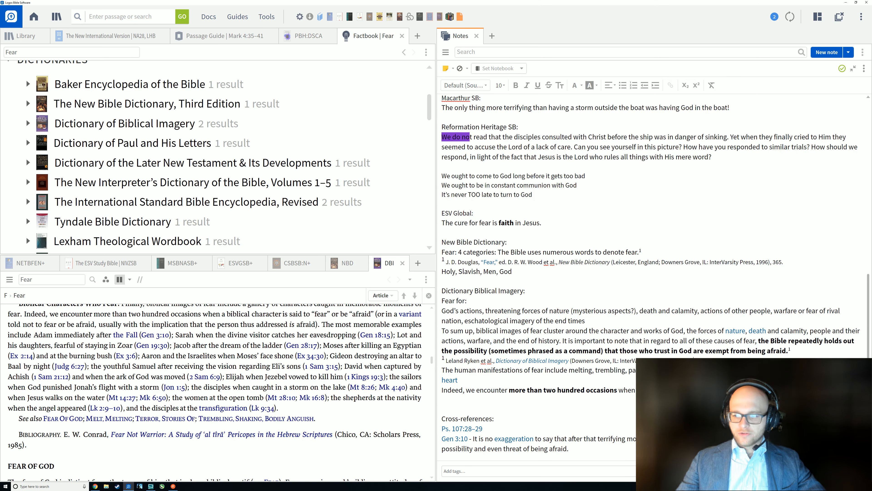
pyautogui.press('BackSpace')
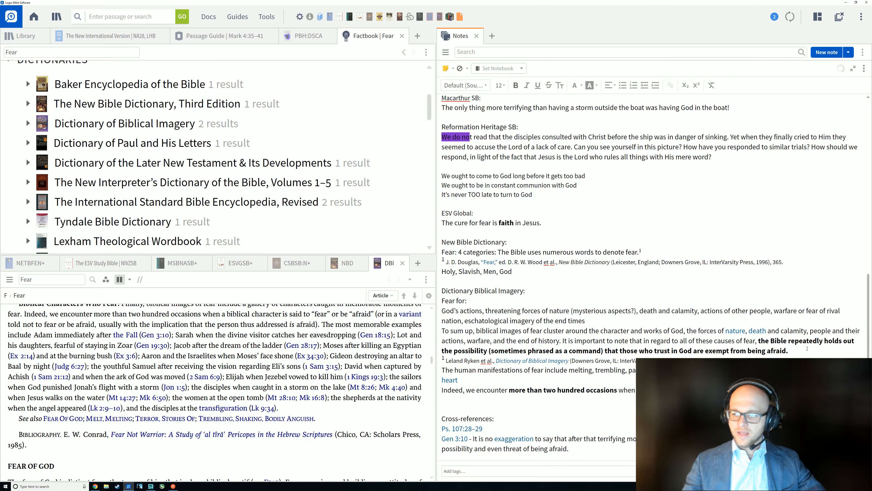
# Remove the extra blank line between "Because fear tends to" and the "Interesting points" heading in the note.
pyautogui.scroll(7, 611, 307)
pyautogui.scroll(4, 611, 307)
pyautogui.scroll(-5, 611, 307)
pyautogui.scroll(2, 611, 307)
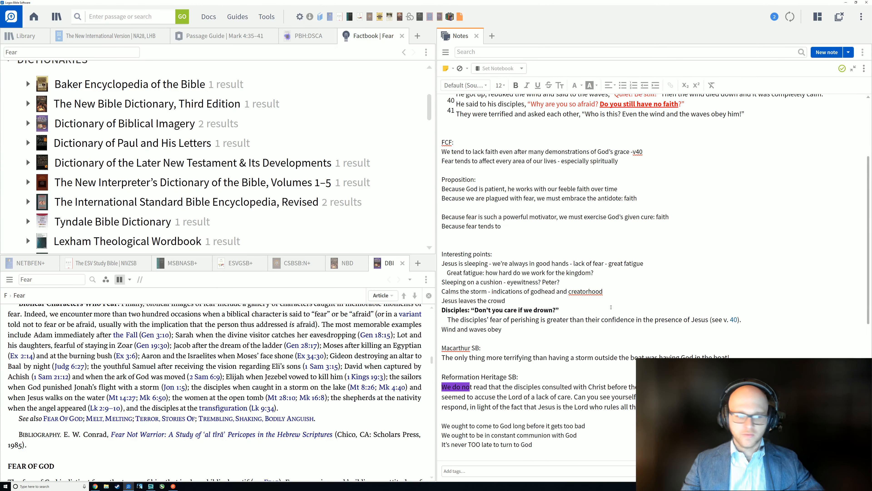
pyautogui.click(468, 236)
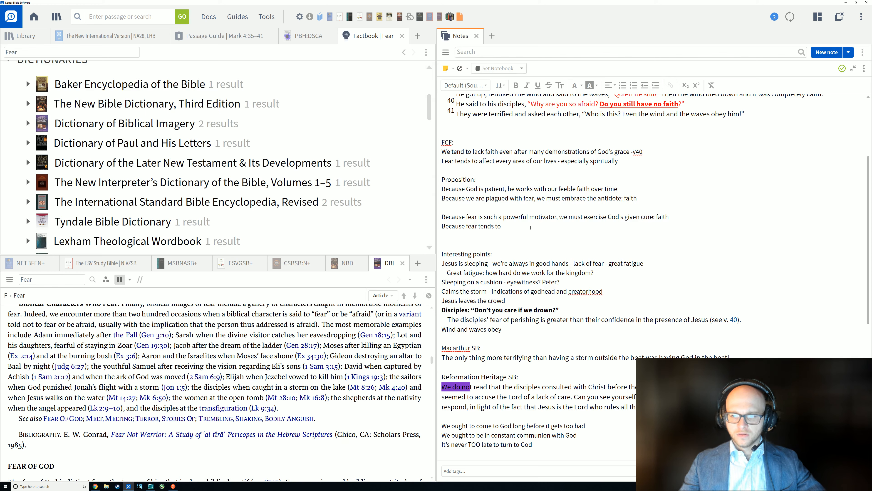
pyautogui.press('Delete')
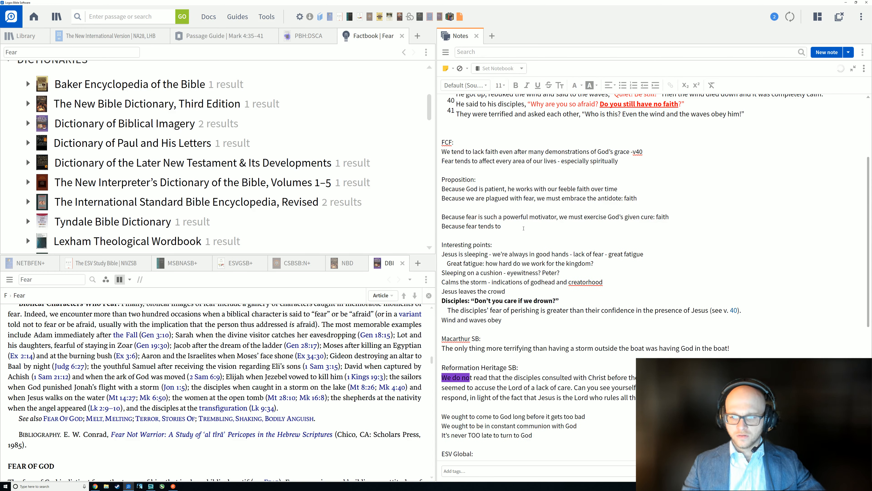
# Reread the unfinished "Because fear tends to" proposition alongside the study Bible insights, dictionary quotations and cross-references collected in the note.
pyautogui.moveTo(509, 225); pyautogui.dragTo(466, 226)
pyautogui.scroll(-3, 517, 356)
pyautogui.scroll(-5, 517, 357)
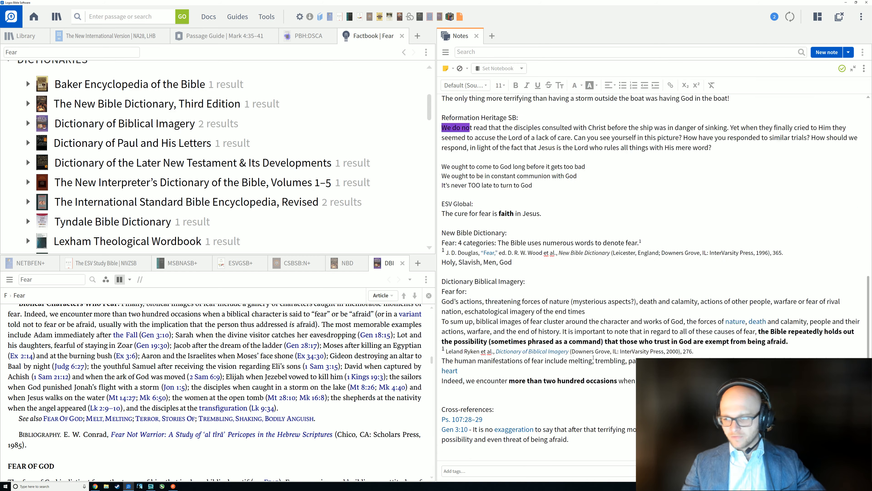
pyautogui.scroll(5, 697, 354)
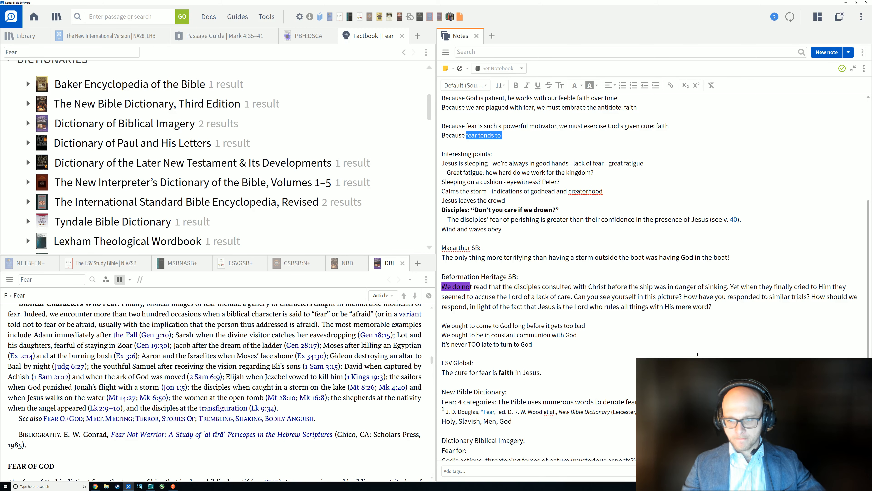
pyautogui.scroll(-3, 698, 353)
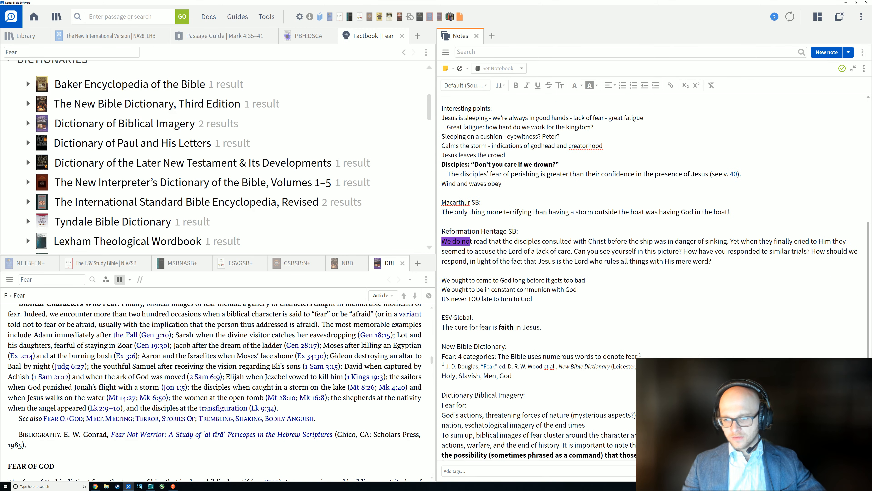
pyautogui.scroll(-3, 699, 356)
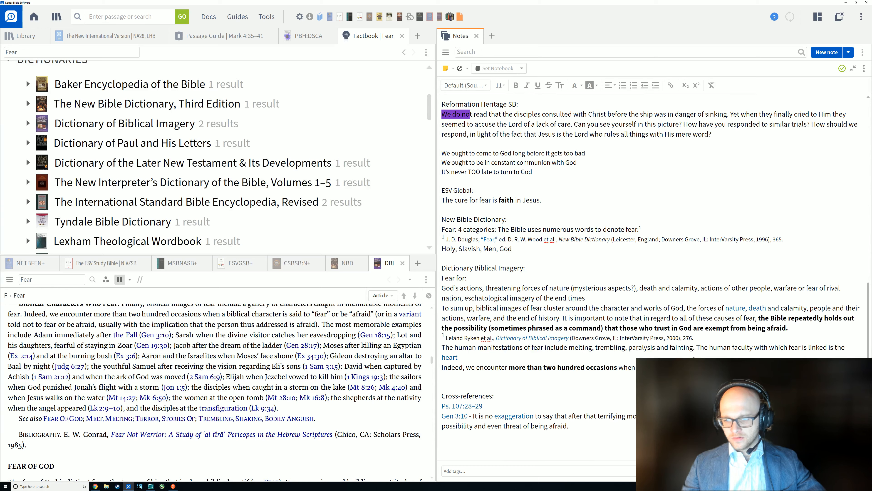
pyautogui.scroll(1, 313, 405)
pyautogui.scroll(3, 312, 405)
pyautogui.scroll(-4, 311, 403)
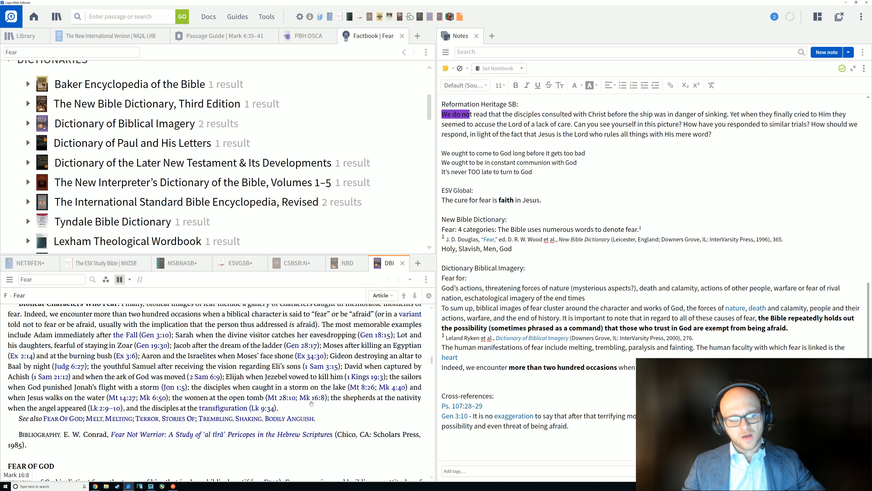
# Add a "Fear:" heading below "Because fear tends to", separated by a blank line, with the line "God doesn't WANT us to be afraid?" under it.
pyautogui.scroll(1, 311, 403)
pyautogui.scroll(5, 533, 382)
pyautogui.scroll(2, 532, 382)
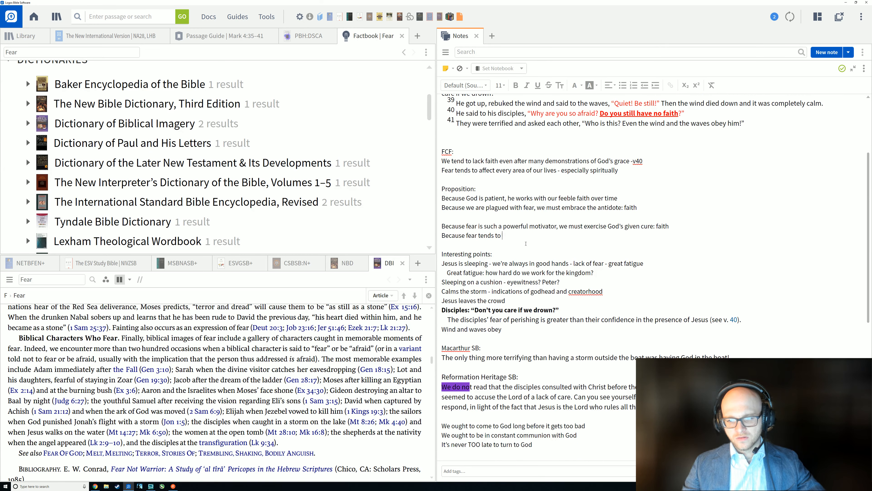
pyautogui.press('Return')
pyautogui.press('Return')
pyautogui.write('Fear:')
pyautogui.press('Return')
pyautogui.write("God doesn't WANT us to")
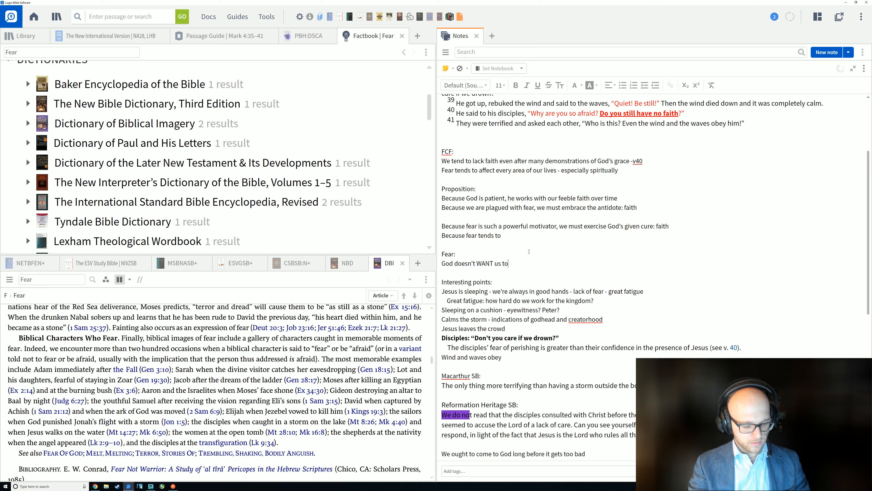
pyautogui.write(' be afraid?')
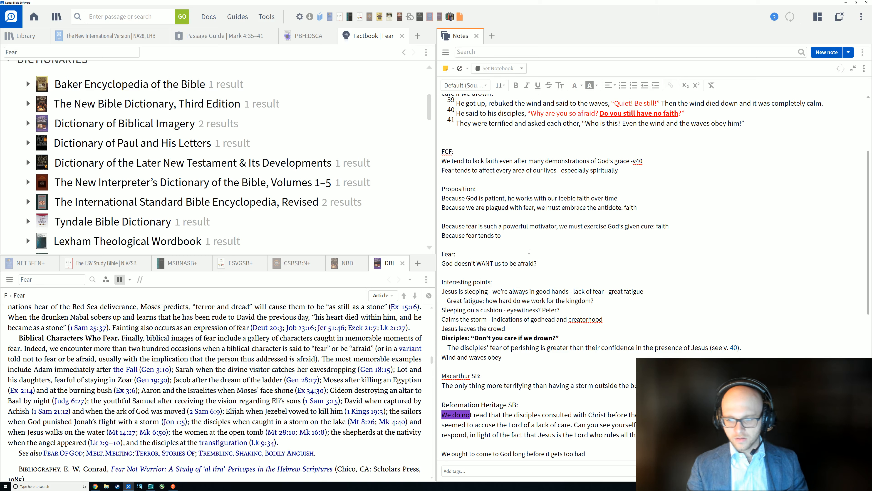
# Add a second line under the Fear heading: "God doesn't want us to be negatively affected BY fear?".
pyautogui.press('Return')
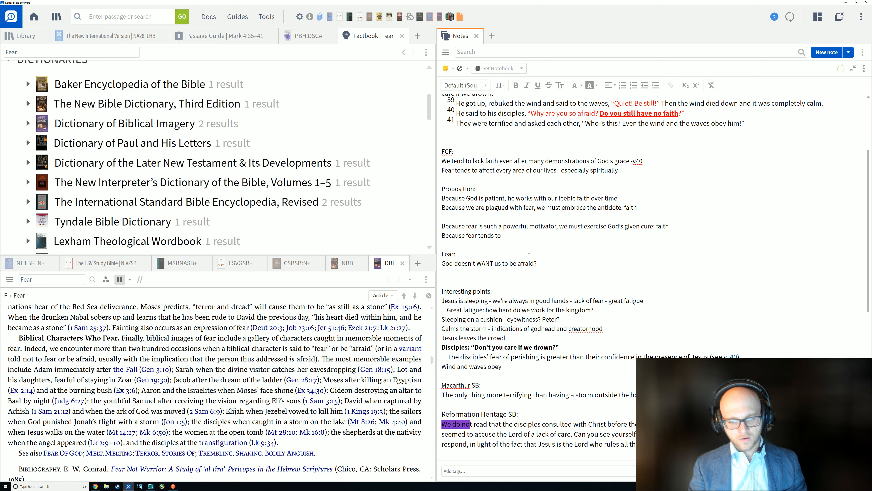
pyautogui.write('God doe')
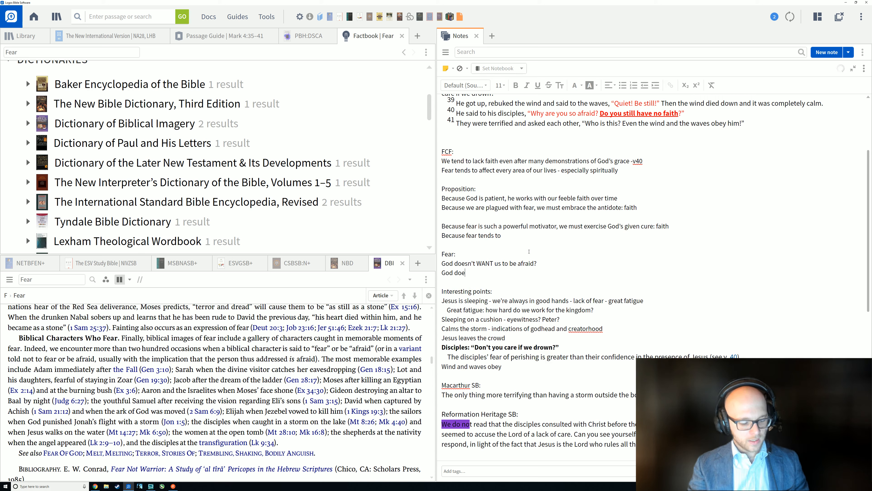
pyautogui.write("sn't want us to be ")
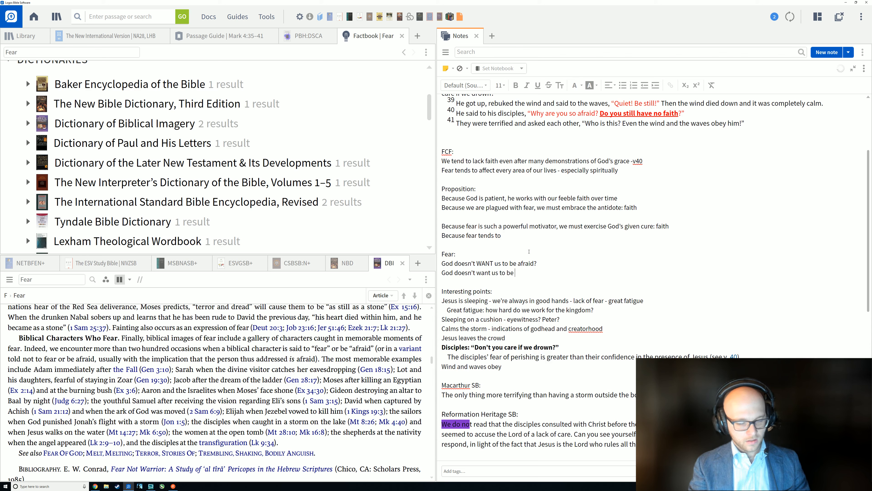
pyautogui.write('negativel')
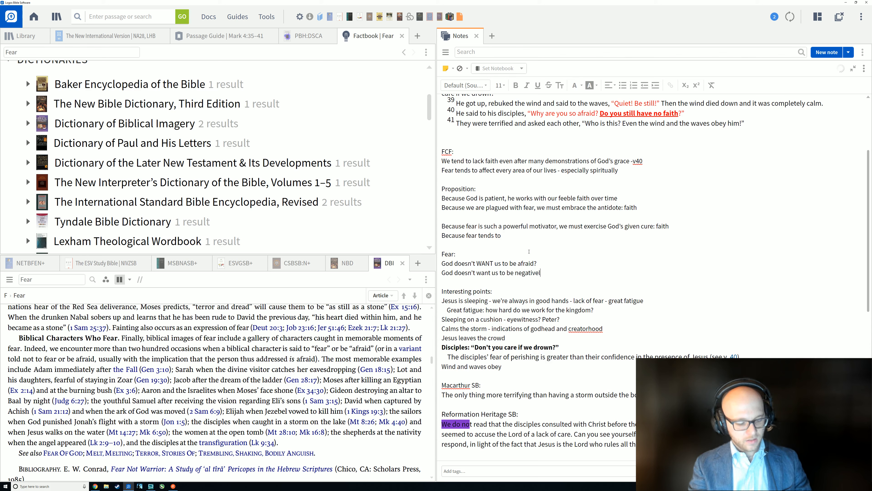
pyautogui.write('y afffected BY fear?')
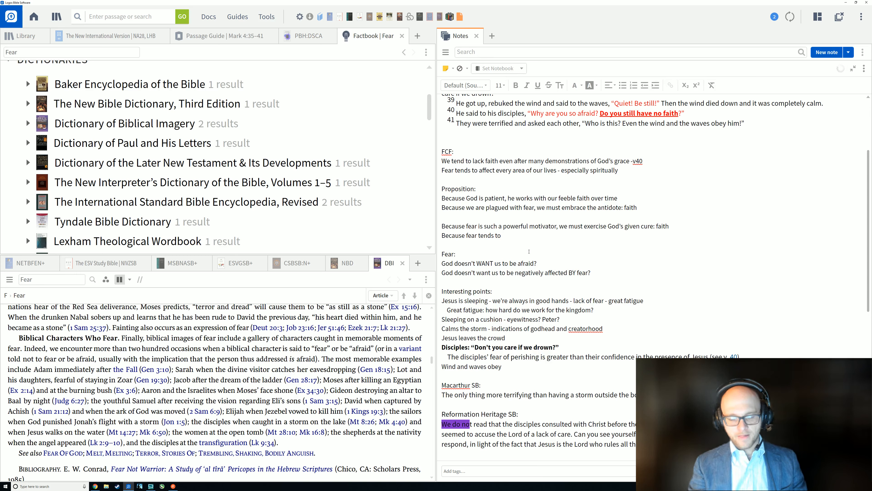
# Append "- Emotional" to the first Fear line and "- Action oriented - fear STOPS us from doing what we should be" to the second.
pyautogui.click(563, 262)
pyautogui.write('-Emotional')
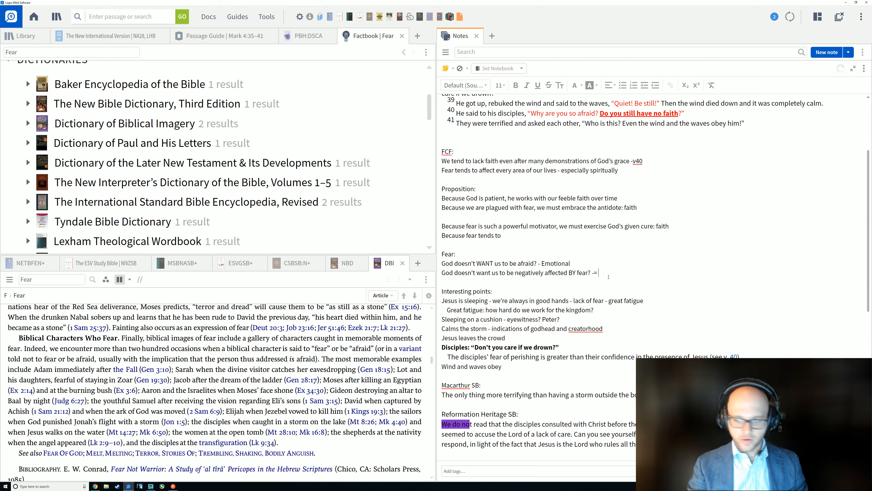
pyautogui.press('BackSpace')
pyautogui.write('Act')
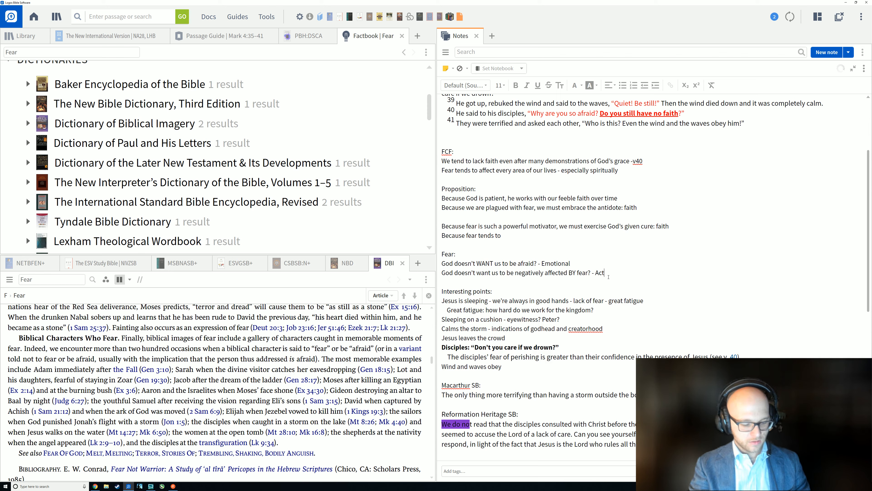
pyautogui.write('ion oriented ')
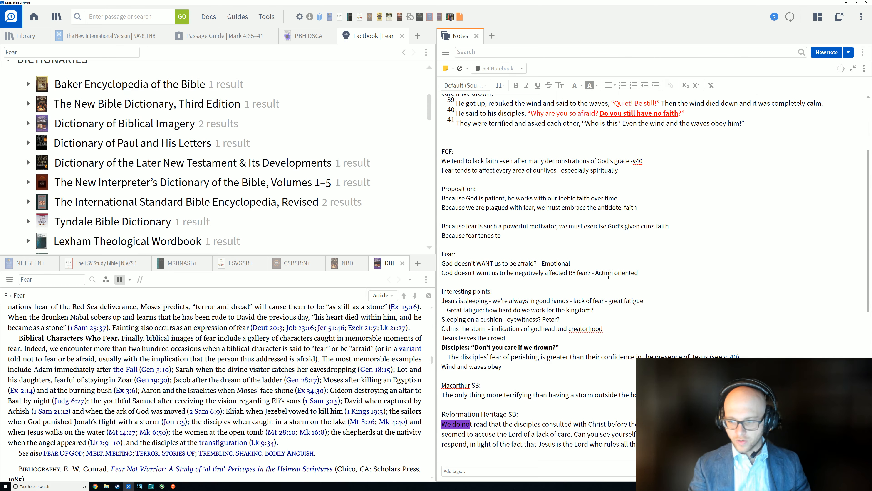
pyautogui.write('- fe')
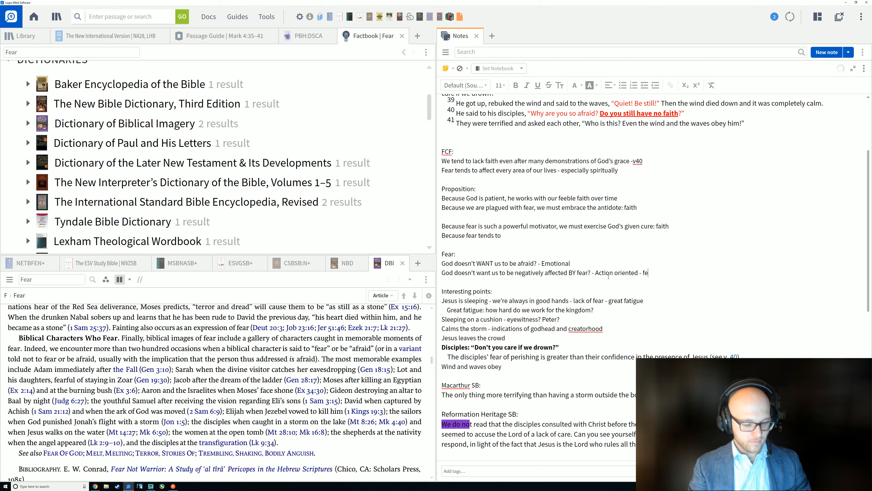
pyautogui.write('ar STOPS us from doing what we should be')
pyautogui.scroll(-2, 635, 264)
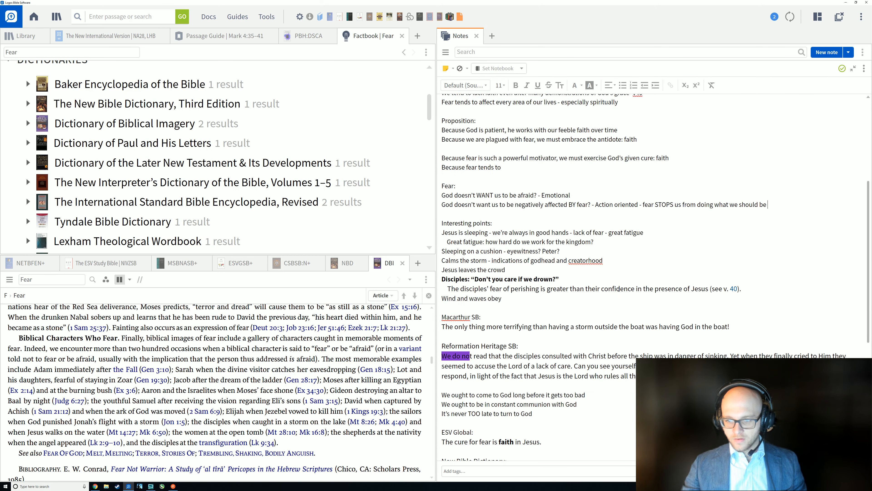
pyautogui.scroll(-10, 614, 310)
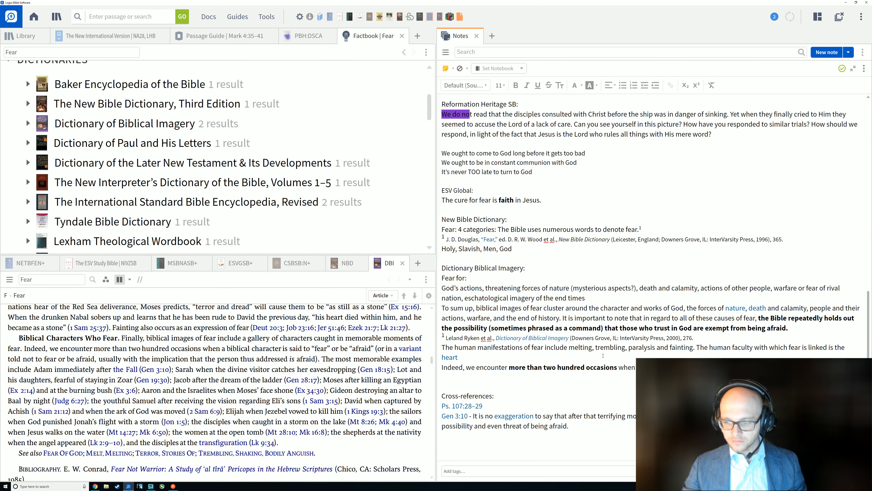
# Append "and psychological" after "Emotional" on the first line under the Fear heading in the note.
pyautogui.scroll(5, 603, 354)
pyautogui.scroll(2, 600, 354)
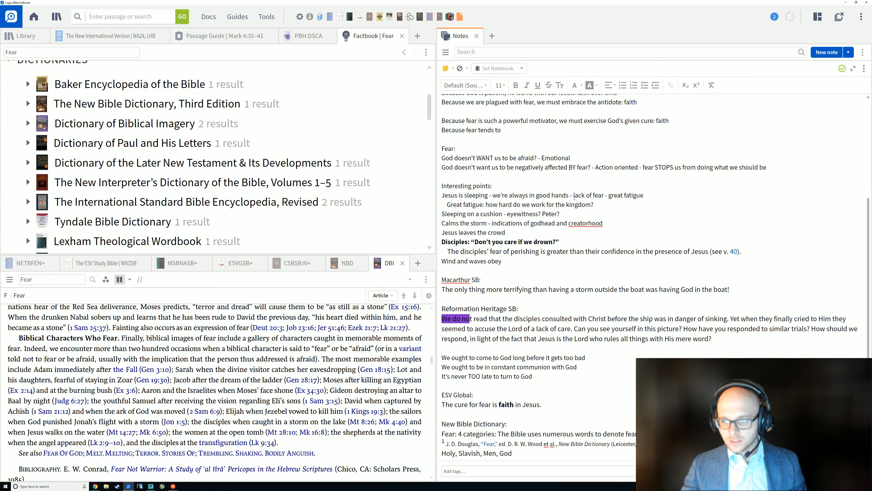
pyautogui.write('a')
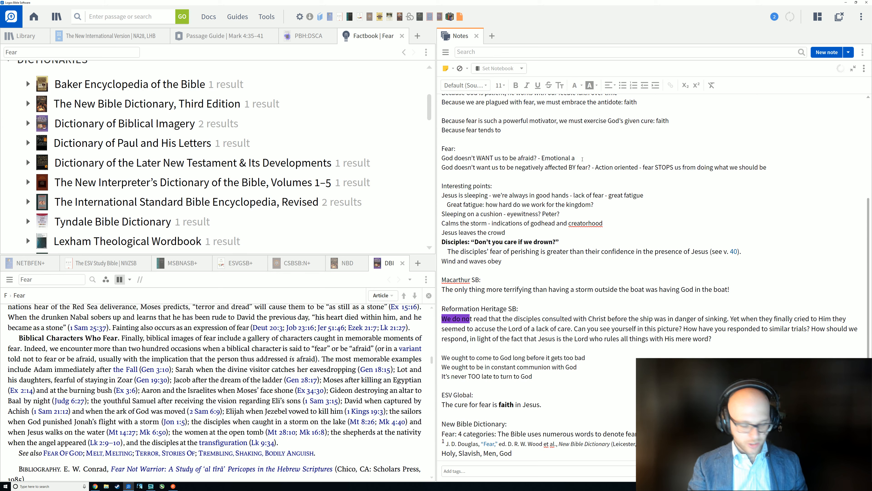
pyautogui.write('nd psychological')
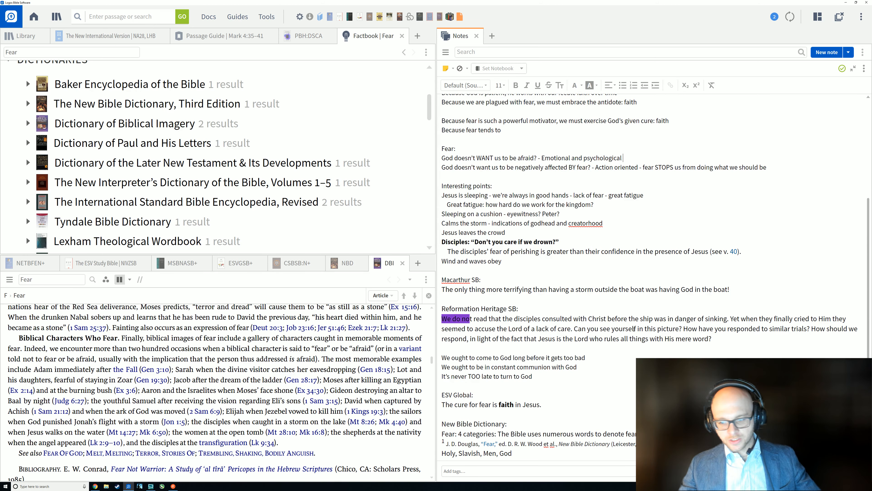
# Review the note's propositions, interesting points, study Bible insights and dictionary quotations for wording to complete the last proposition.
pyautogui.scroll(-6, 600, 314)
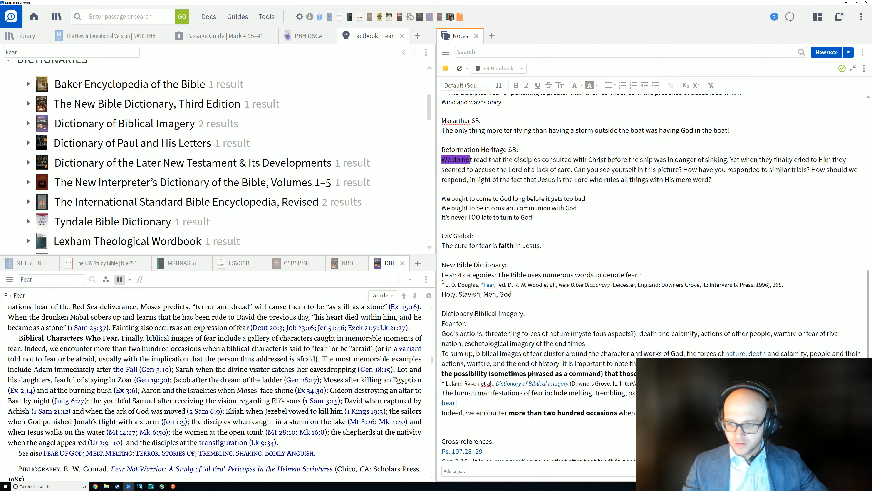
pyautogui.scroll(1, 608, 309)
pyautogui.scroll(-1, 607, 313)
pyautogui.scroll(1, 606, 318)
pyautogui.scroll(2, 606, 318)
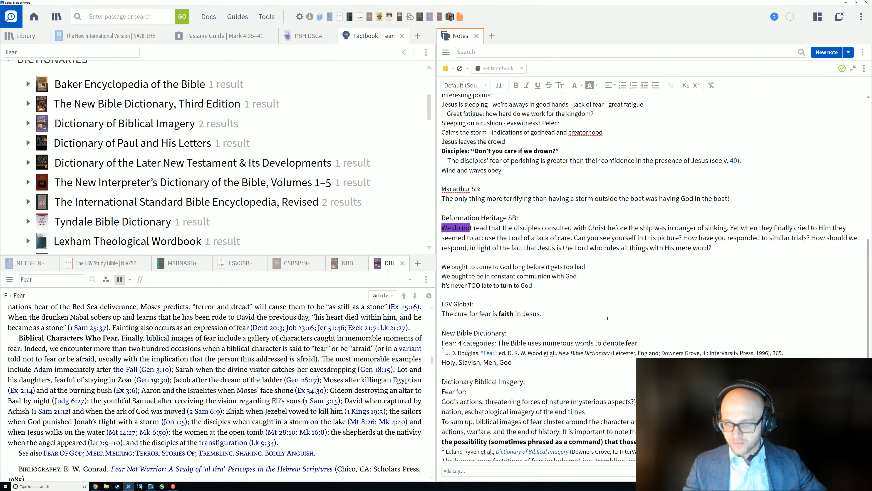
pyautogui.scroll(4, 607, 318)
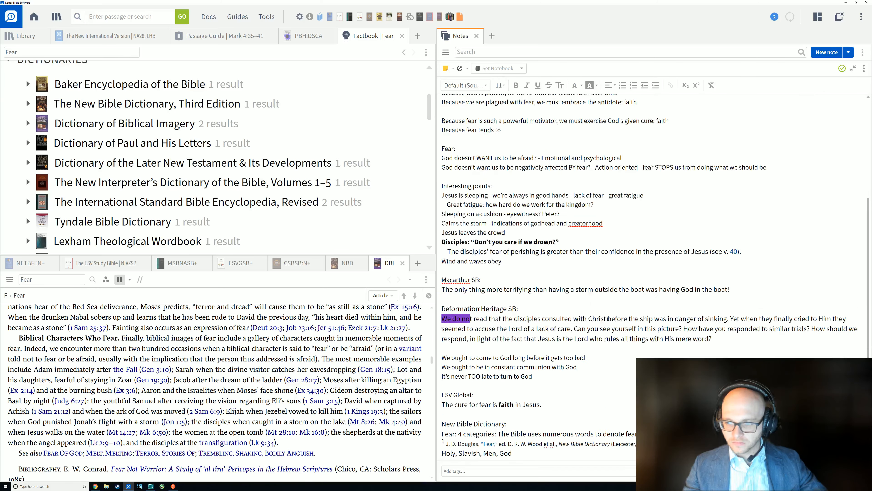
pyautogui.scroll(1, 608, 319)
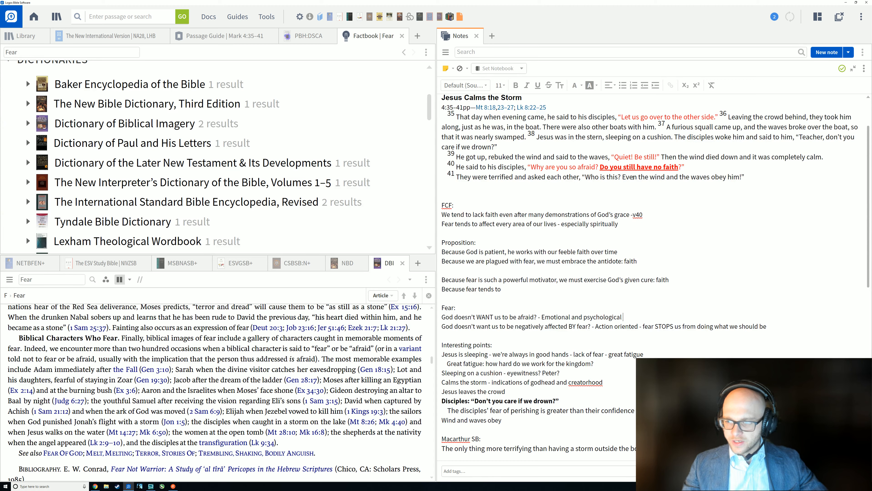
pyautogui.scroll(-8, 621, 246)
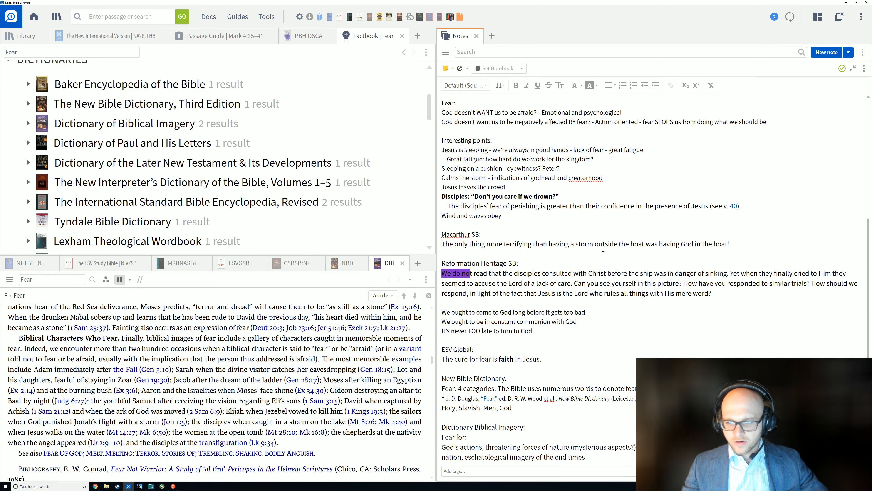
pyautogui.scroll(-5, 598, 264)
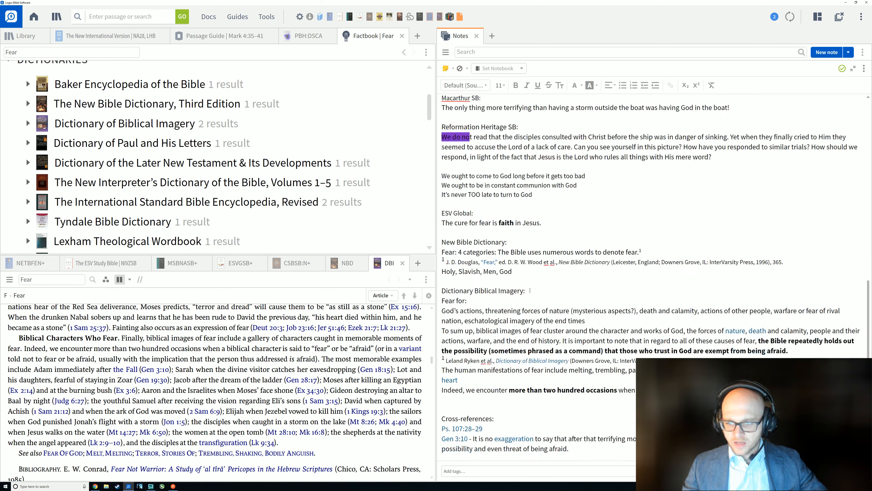
pyautogui.scroll(7, 529, 289)
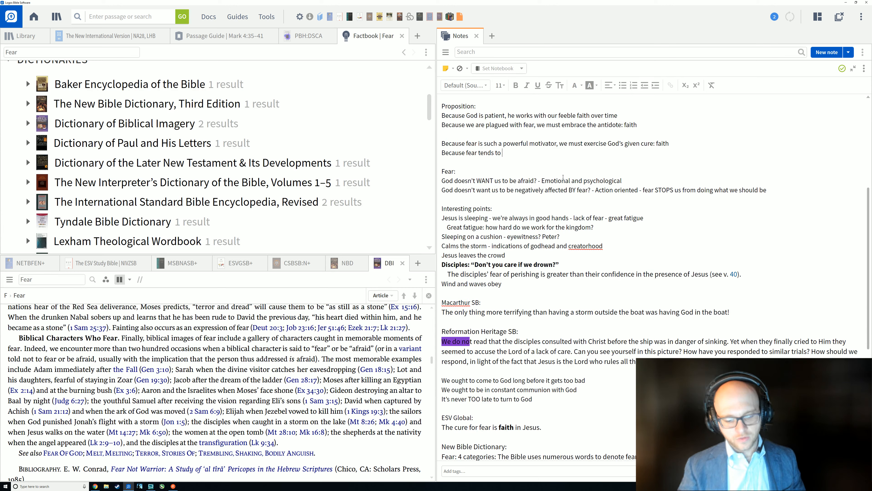
# Remove "fear tends to" from the last proposition, keeping only "Because".
pyautogui.press('BackSpace')
pyautogui.press('BackSpace')
pyautogui.press('BackSpace')
pyautogui.press('BackSpace')
pyautogui.press('BackSpace')
pyautogui.press('BackSpace')
pyautogui.press('BackSpace')
pyautogui.press('BackSpace')
pyautogui.press('BackSpace')
pyautogui.press('BackSpace')
pyautogui.press('BackSpace')
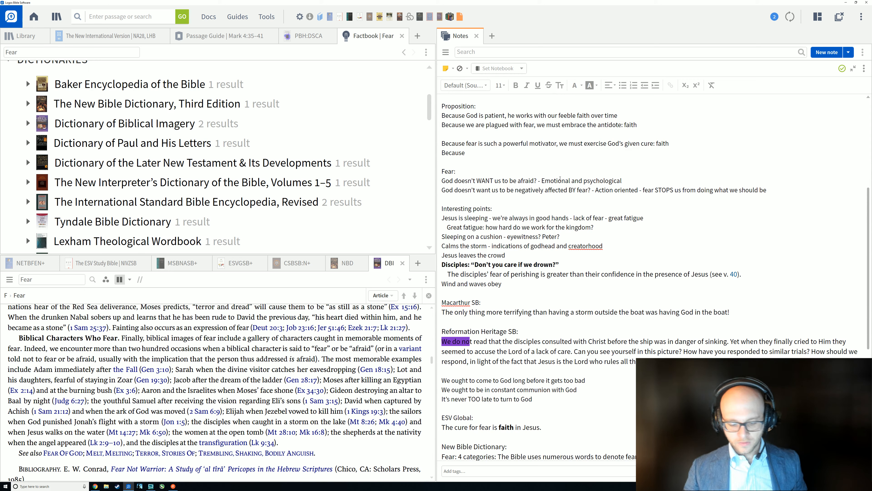
pyautogui.write('God')
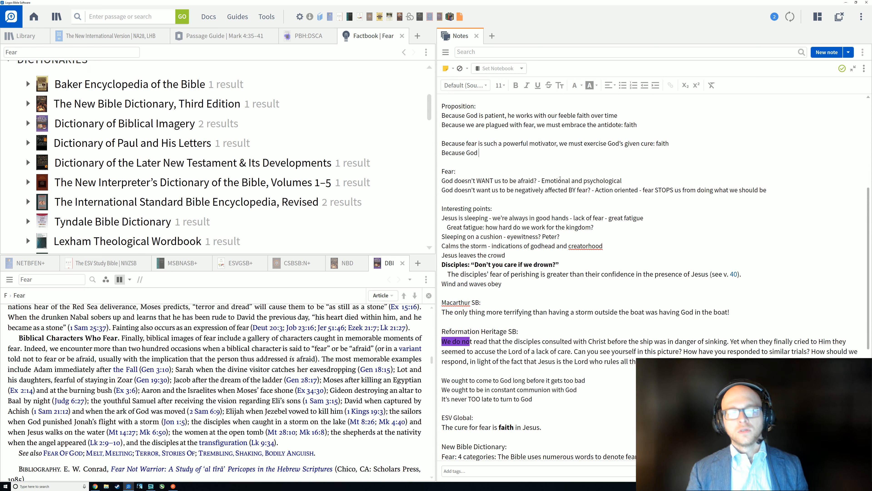
pyautogui.press('BackSpace')
pyautogui.write("'d people")
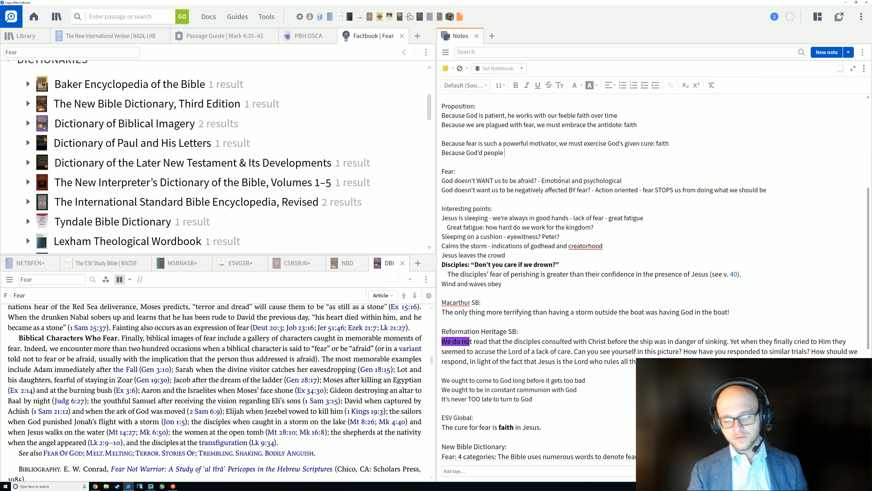
pyautogui.press('BackSpace')
pyautogui.press('BackSpace')
pyautogui.press('BackSpace')
pyautogui.press('BackSpace')
pyautogui.press('BackSpace')
pyautogui.press('BackSpace')
pyautogui.press('BackSpace')
pyautogui.press('BackSpace')
pyautogui.press('BackSpace')
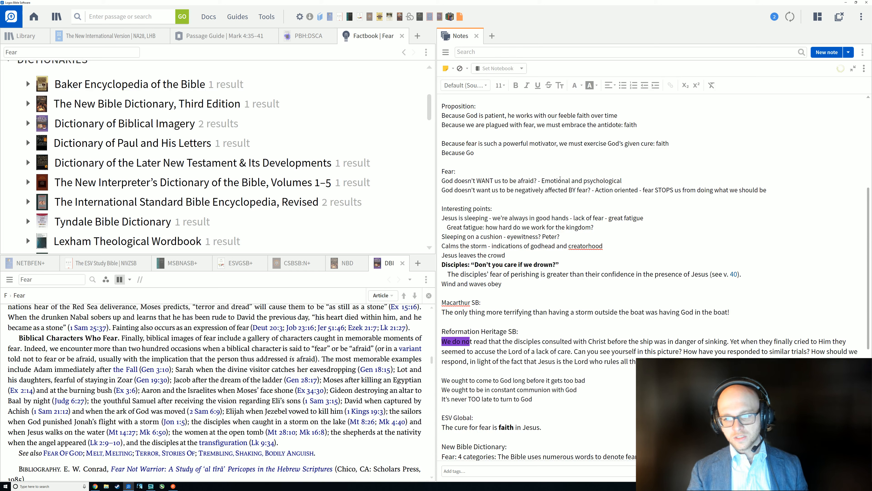
pyautogui.press('BackSpace')
pyautogui.press('BackSpace')
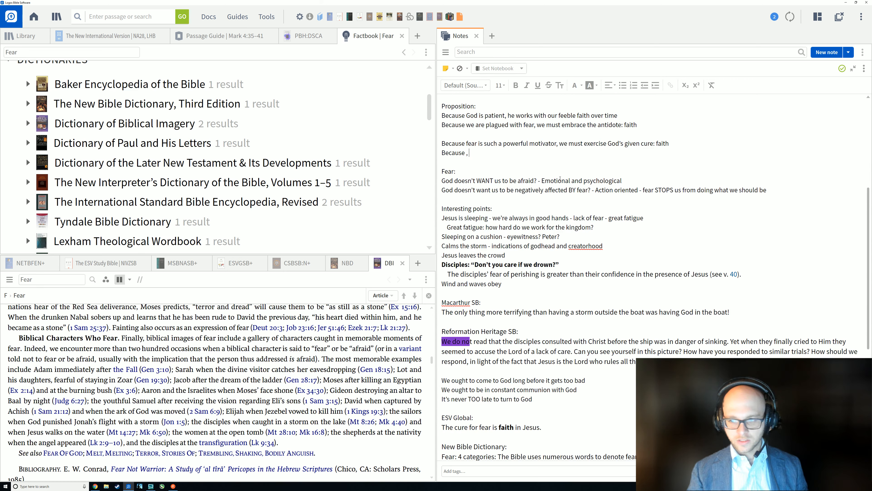
# Continue the last proposition after "Because" with ", we must exercise faith to cast out fear", leaving the reason before the comma open.
pyautogui.write('we must ')
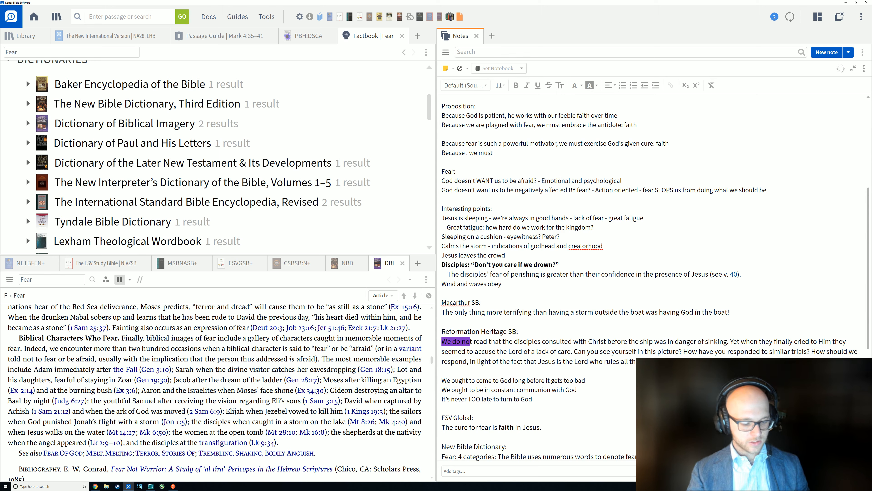
pyautogui.write('exercis')
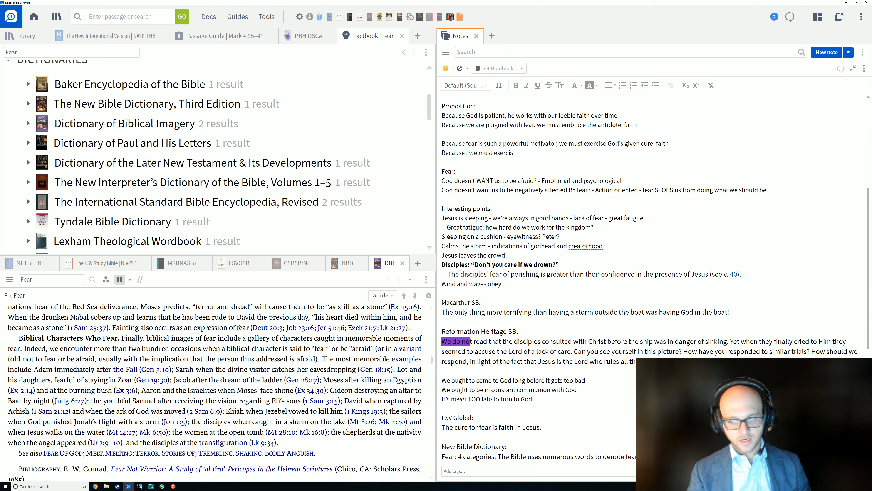
pyautogui.write('e faith to')
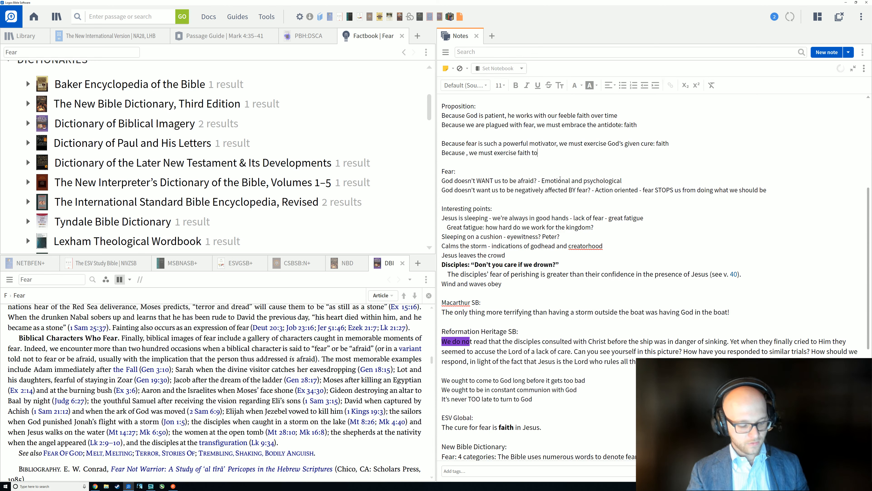
pyautogui.write(' cast out fear')
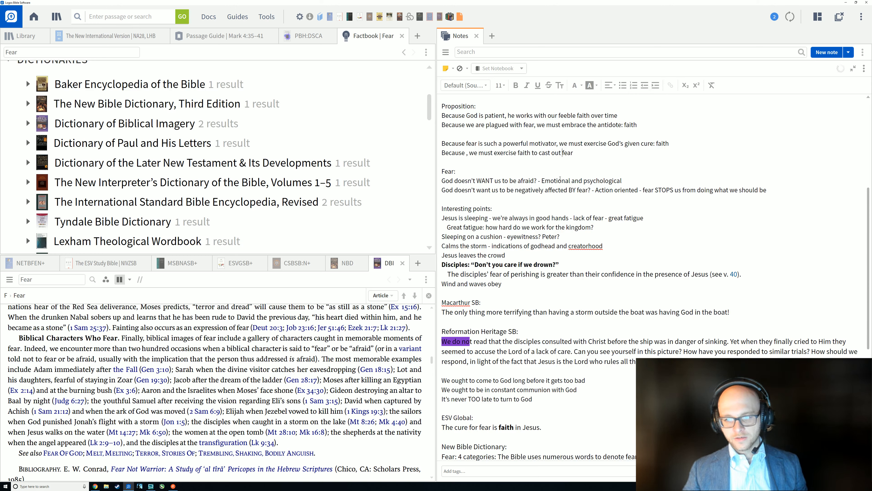
pyautogui.hotkey('ctrl', 'Left')
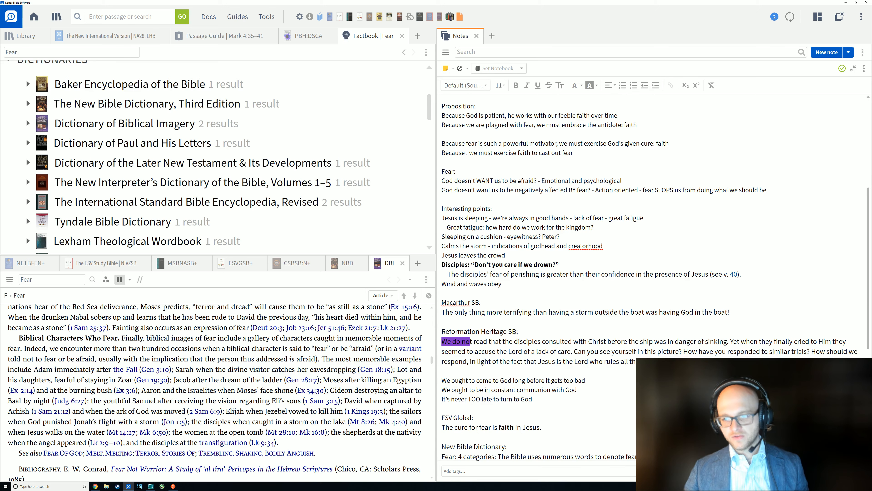
pyautogui.hotkey('ctrl', 'shift', 'Left')
pyautogui.hotkey('ctrl', 'shift', 'Left')
pyautogui.hotkey('ctrl', 'shift', 'Left')
pyautogui.hotkey('ctrl', 'shift', 'Left')
pyautogui.hotkey('ctrl', 'shift', 'Left')
pyautogui.hotkey('ctrl', 'shift', 'Left')
pyautogui.hotkey('ctrl', 'shift', 'Left')
pyautogui.hotkey('ctrl', 'shift', 'Left')
pyautogui.hotkey('ctrl', 'shift', 'Left')
pyautogui.hotkey('ctrl', 'shift', 'Left')
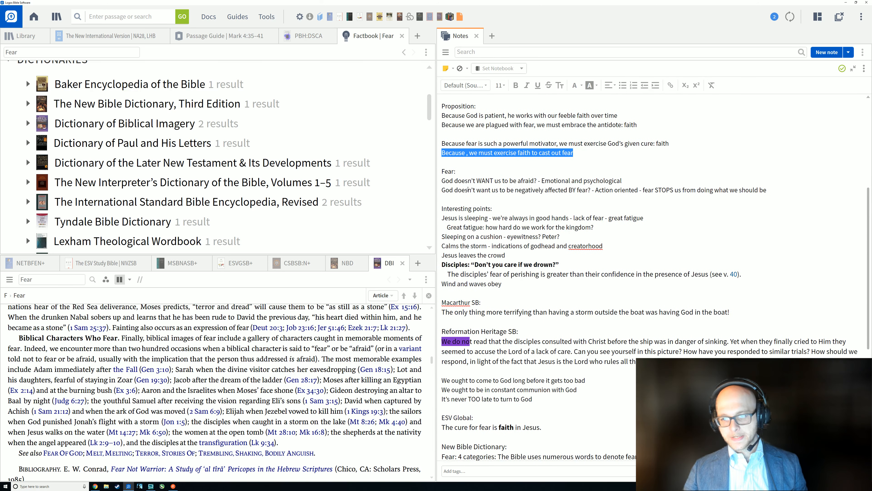
# Insert the reason "fear is emotionally and physically detrimental" between "Because" and the comma in the last proposition.
pyautogui.click(466, 154)
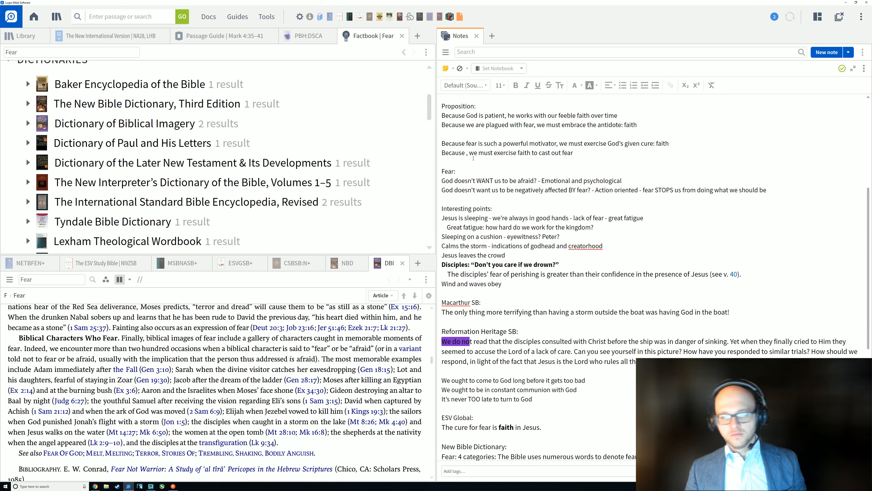
pyautogui.write('f')
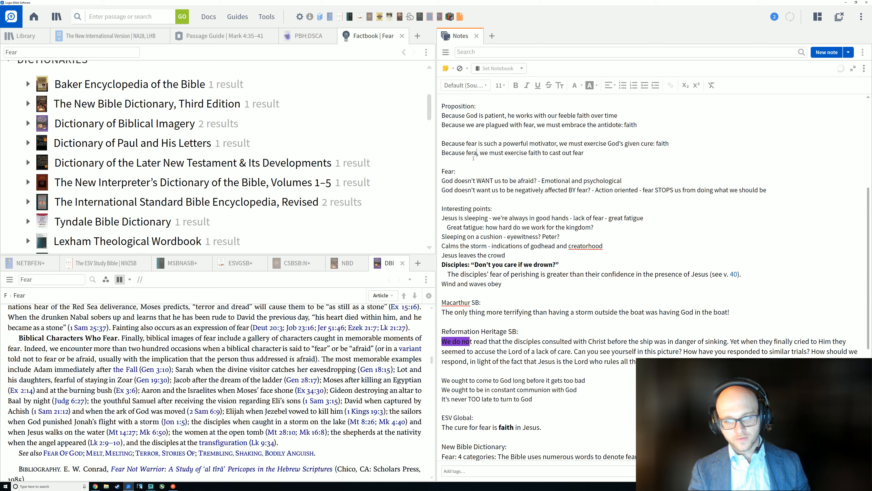
pyautogui.write('ear')
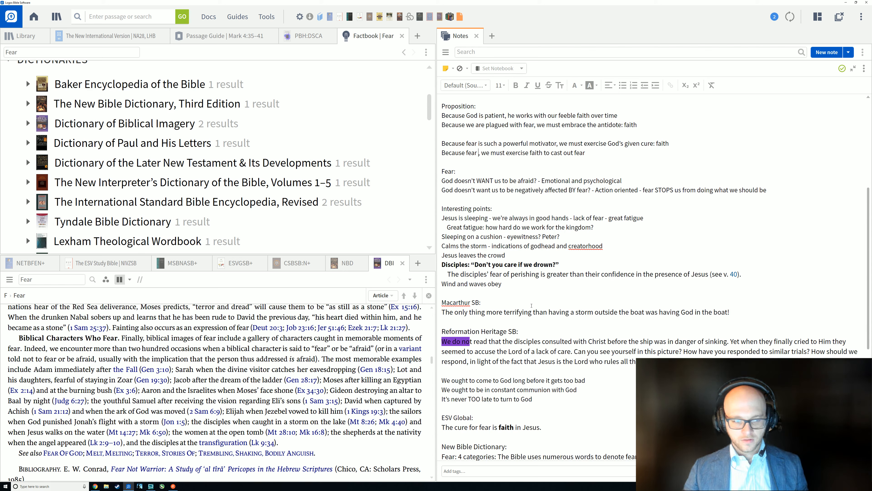
pyautogui.write('is emotioann')
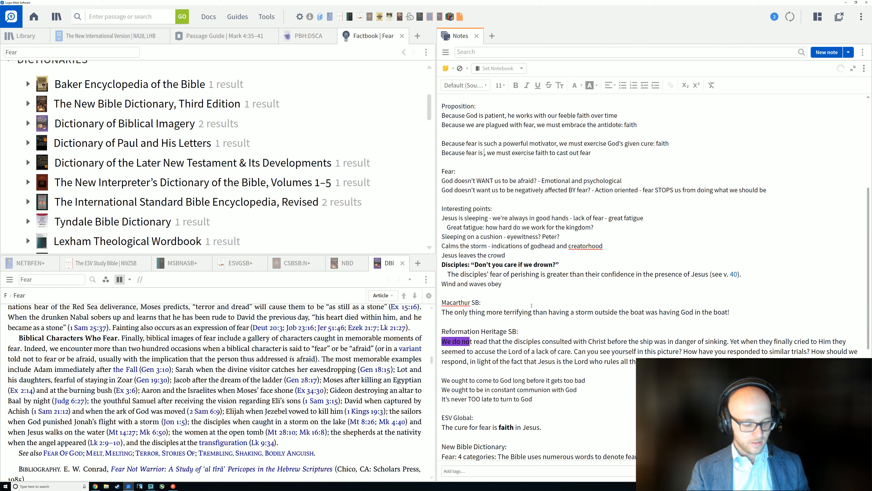
pyautogui.press('BackSpace')
pyautogui.press('BackSpace')
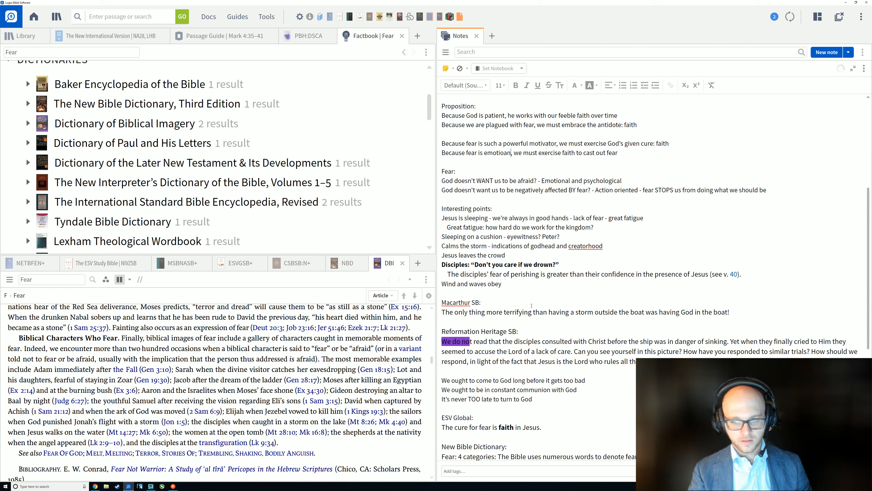
pyautogui.write('ny')
pyautogui.press('BackSpace')
pyautogui.press('BackSpace')
pyautogui.press('BackSpace')
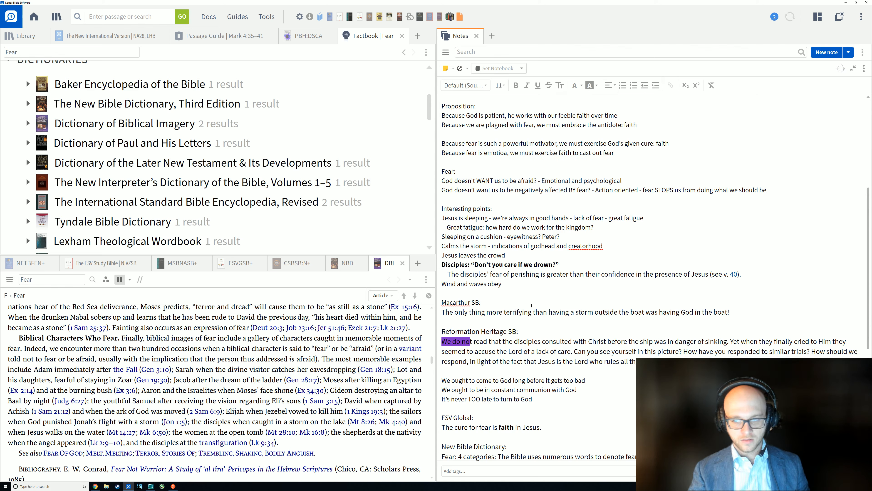
pyautogui.write('nally and ')
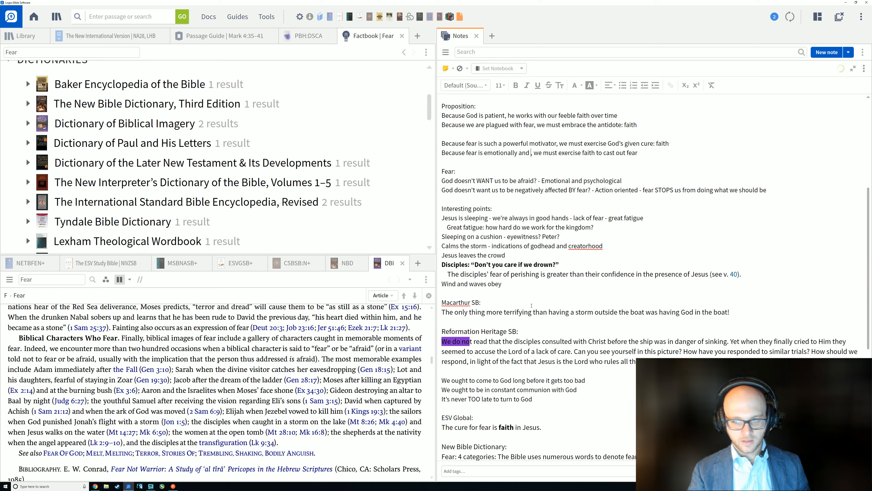
pyautogui.write('physicva')
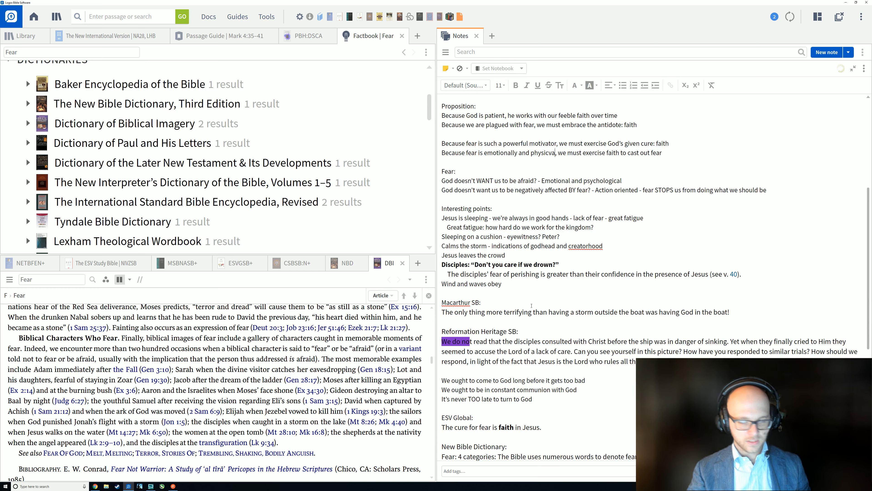
pyautogui.press('BackSpace')
pyautogui.press('BackSpace')
pyautogui.write('a')
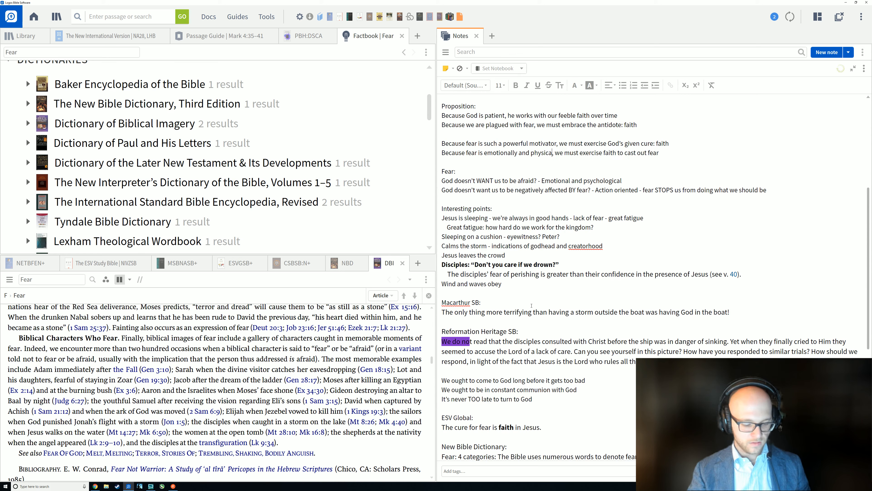
pyautogui.write('lly detrimental')
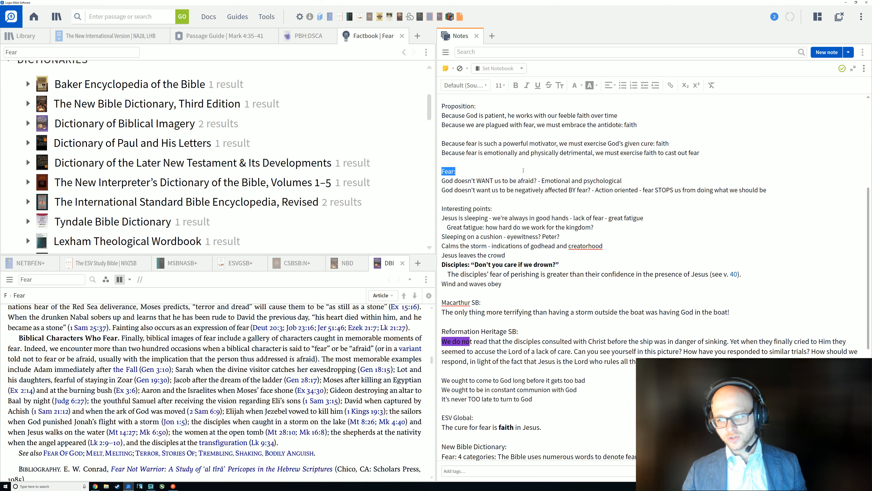
# Reread the note from the Mark 4:35–41 text through the FCF, propositions, Fear lines and study Bible insights.
pyautogui.scroll(-6, 558, 208)
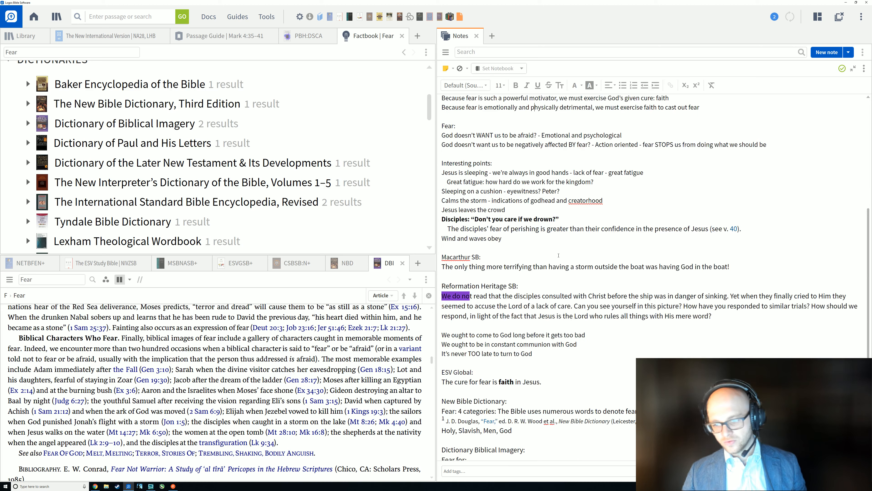
pyautogui.scroll(-4, 557, 262)
pyautogui.scroll(10, 550, 247)
pyautogui.scroll(7, 540, 232)
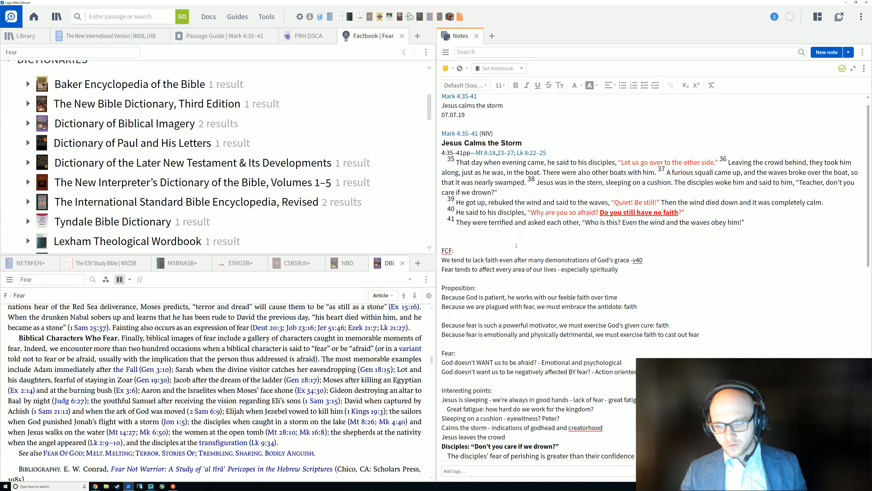
pyautogui.moveTo(489, 223); pyautogui.dragTo(514, 223)
pyautogui.click(524, 242)
pyautogui.scroll(-5, 527, 250)
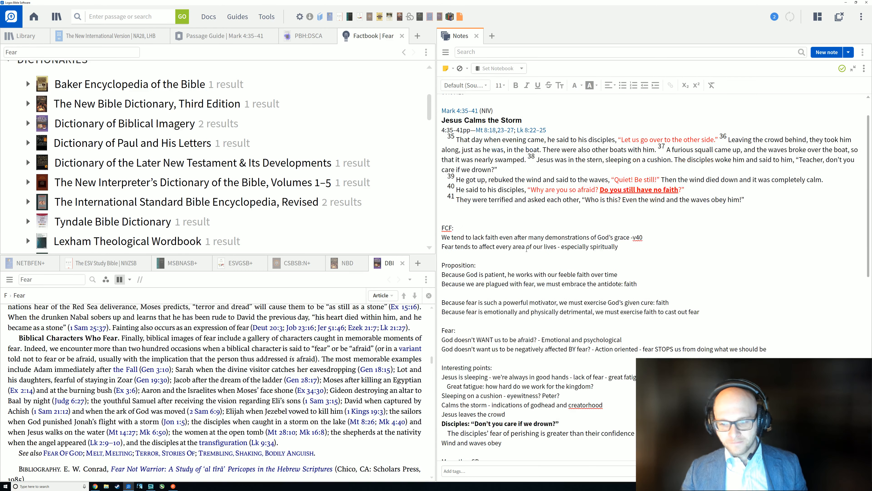
pyautogui.scroll(-2, 527, 250)
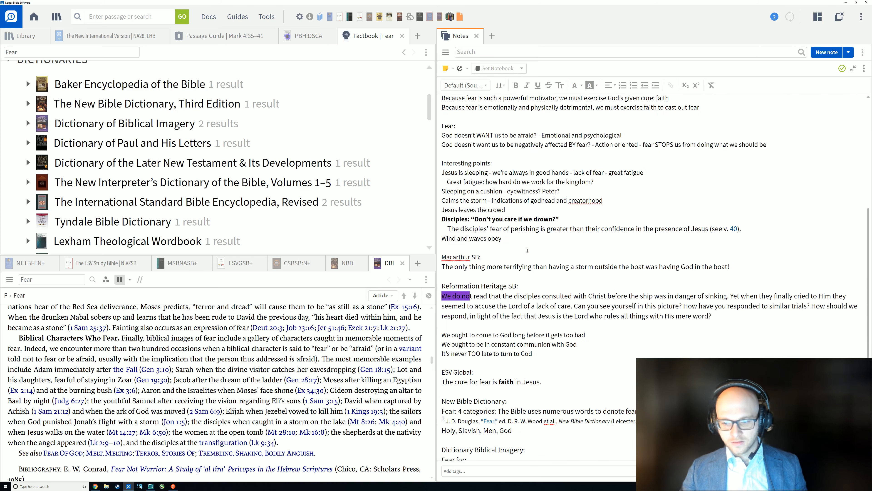
# Review the note's study Bible insights, dictionary excerpts and cross-references alongside the Dictionary of Biblical Imagery article on fear.
pyautogui.scroll(-2, 526, 256)
pyautogui.scroll(-1, 527, 256)
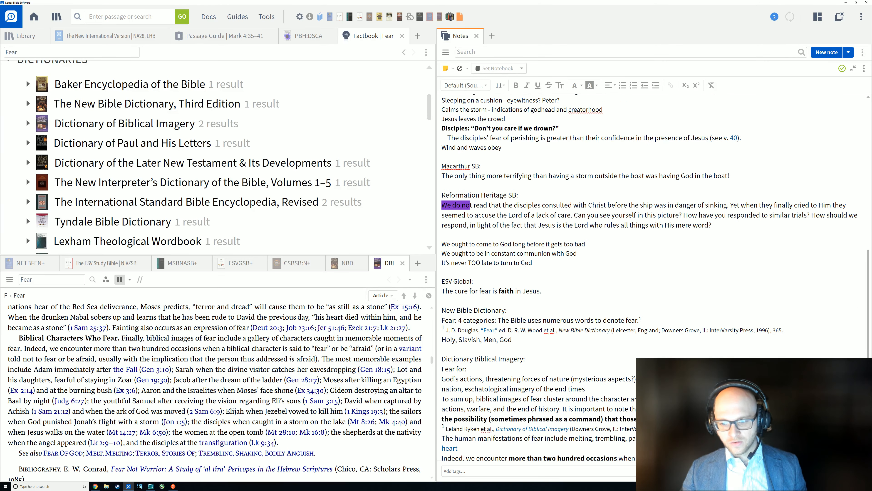
pyautogui.scroll(-1, 529, 261)
pyautogui.scroll(2, 531, 267)
pyautogui.scroll(-1, 533, 274)
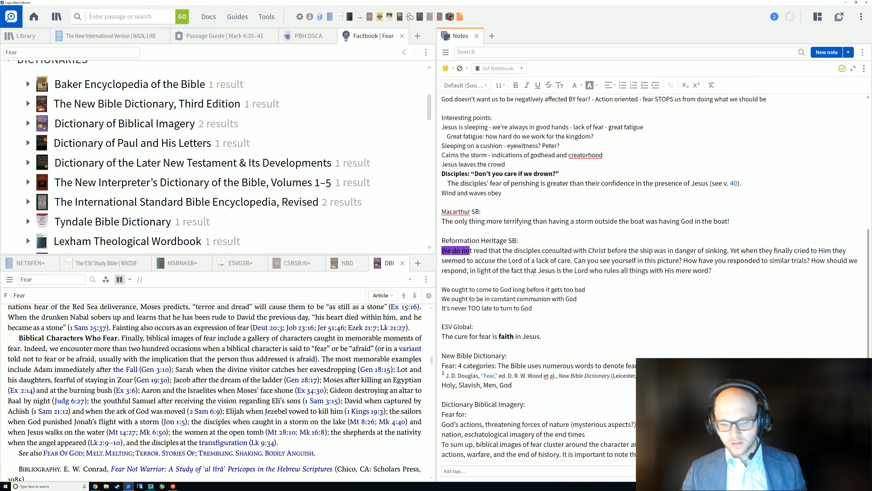
pyautogui.scroll(-1, 296, 418)
pyautogui.scroll(-2, 296, 418)
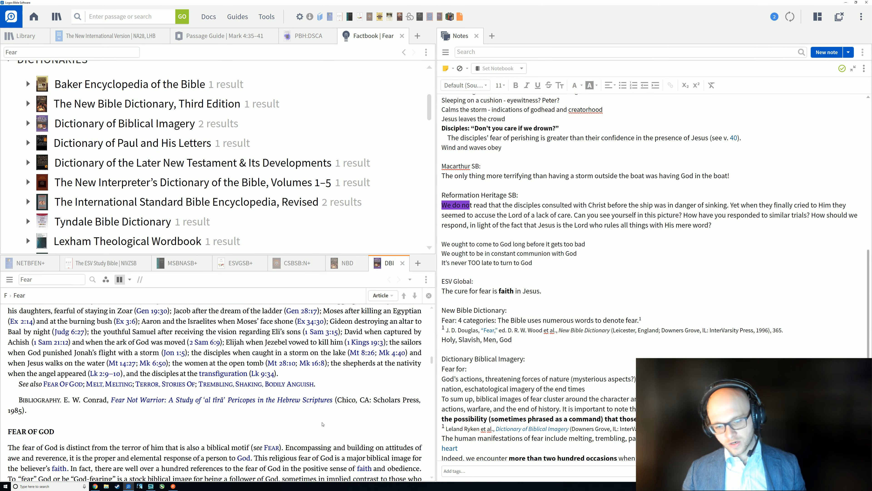
pyautogui.moveTo(323, 406)
pyautogui.scroll(2, 326, 412)
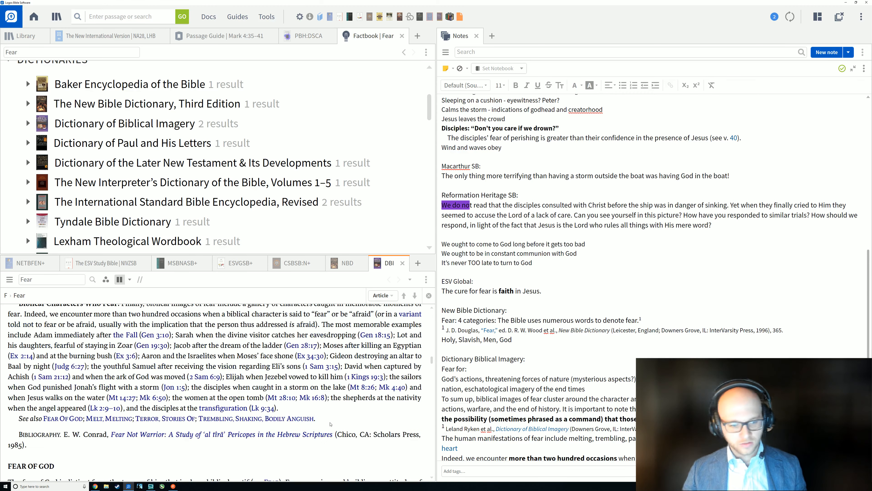
pyautogui.scroll(3, 193, 387)
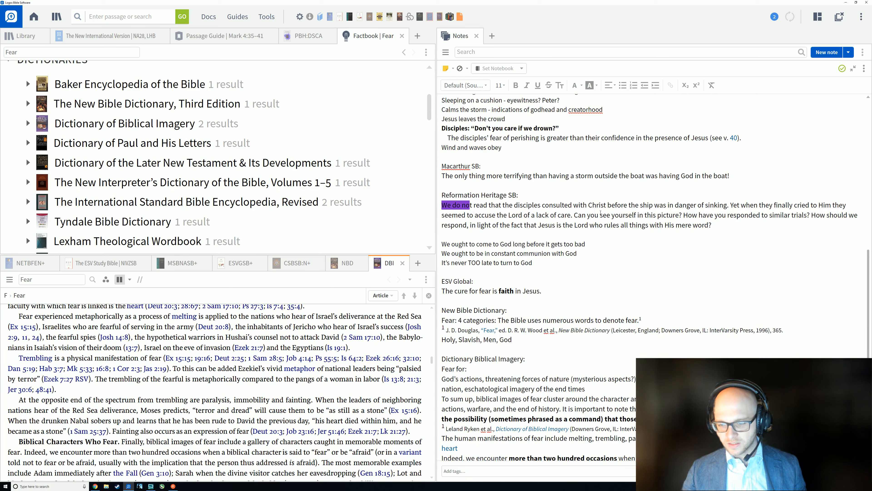
pyautogui.click(599, 268)
pyautogui.scroll(-2, 599, 267)
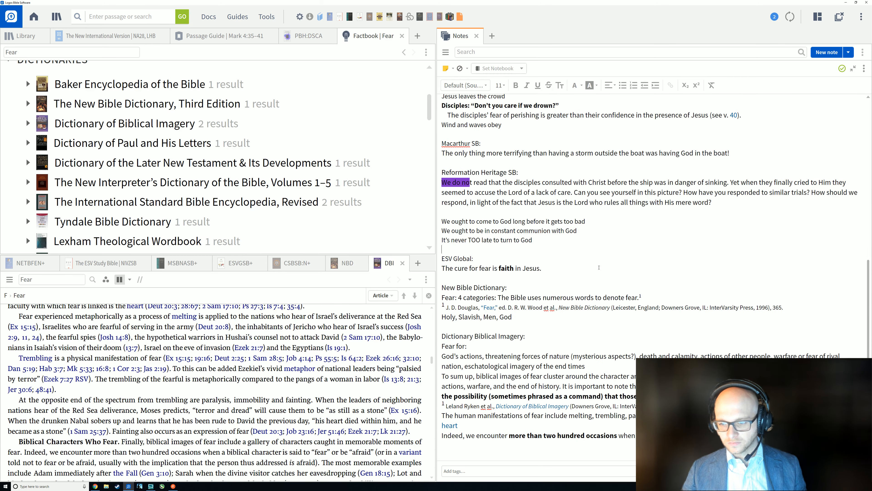
pyautogui.scroll(-2, 599, 268)
pyautogui.scroll(-3, 599, 267)
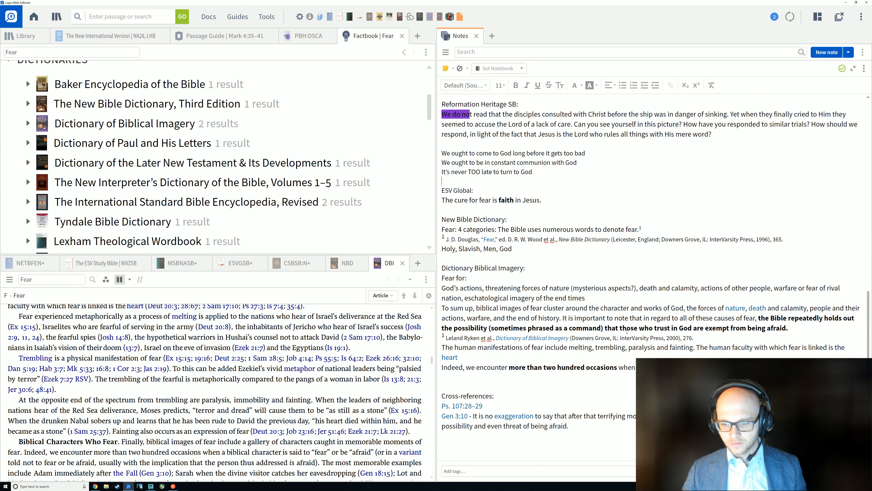
pyautogui.click(606, 261)
# Copy "we must exercise faith to cast out fear" onto its own line below the last proposition, keeping a blank line before the Fear heading.
pyautogui.scroll(18, 605, 262)
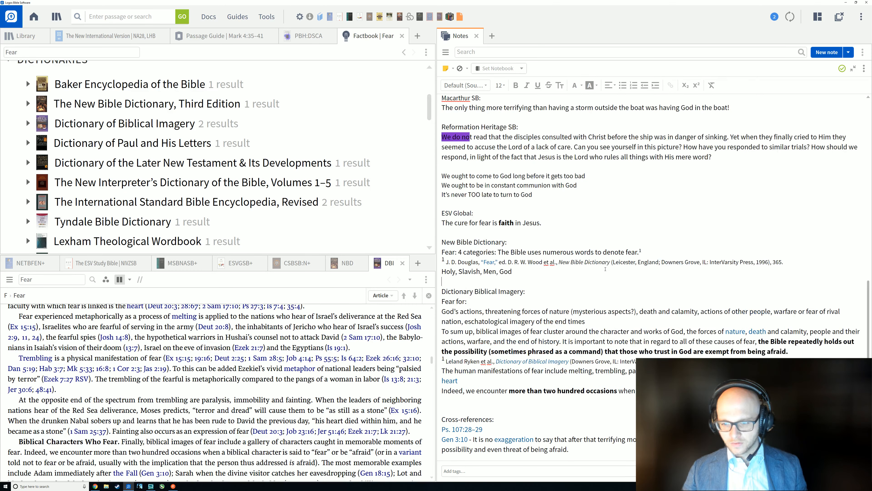
pyautogui.scroll(1, 590, 279)
pyautogui.scroll(-1, 529, 276)
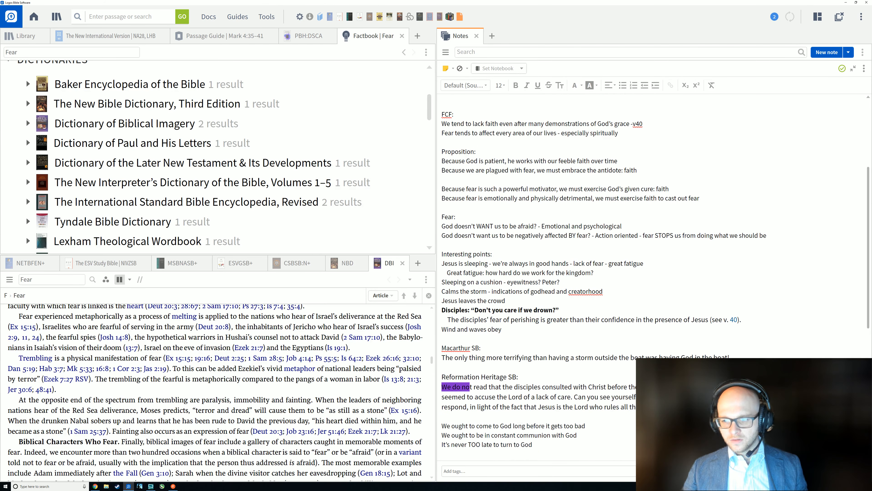
pyautogui.moveTo(597, 198); pyautogui.dragTo(701, 199)
pyautogui.hotkey('ctrl', 'c')
pyautogui.click(529, 208)
pyautogui.hotkey('ctrl', 'v')
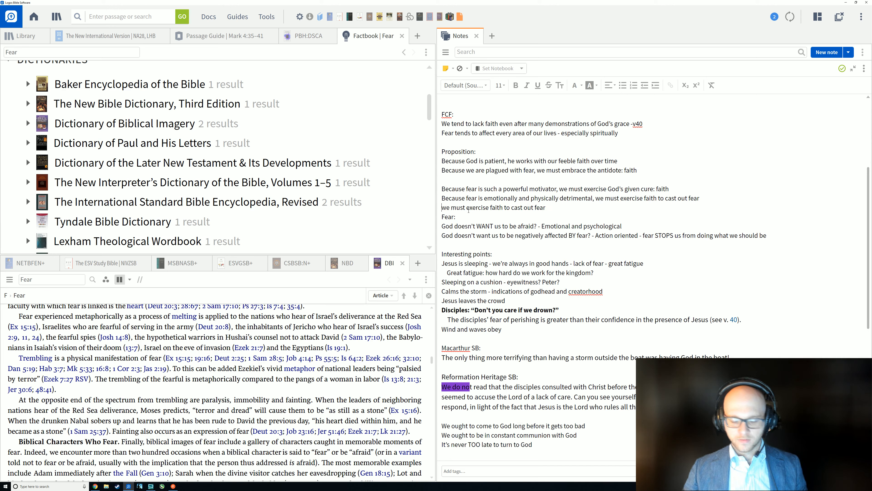
pyautogui.click(442, 208)
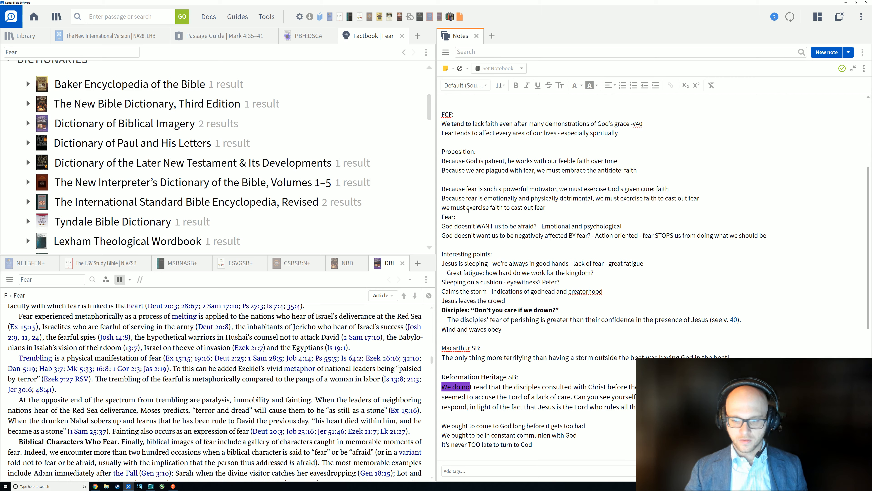
pyautogui.press('Return')
pyautogui.press('Up')
pyautogui.press('Up')
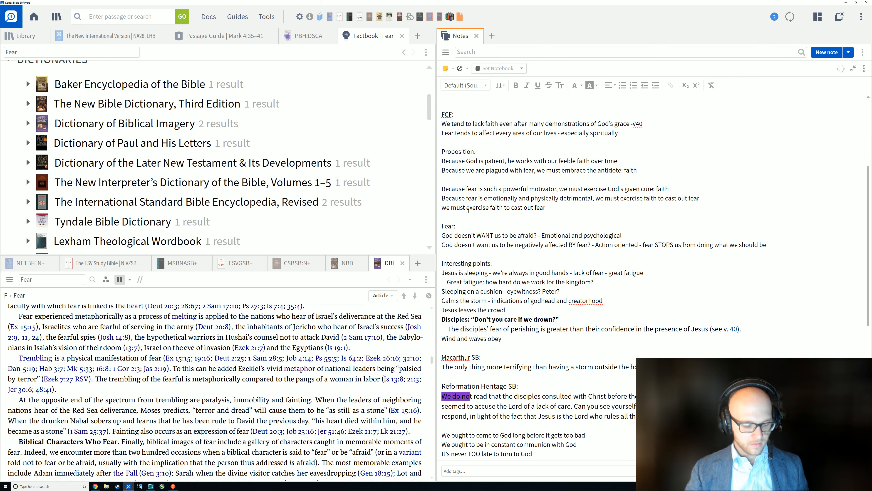
# Begin the copied line with "Because God does not want us to fear," and reword its ending to "cast it out".
pyautogui.write('Because ')
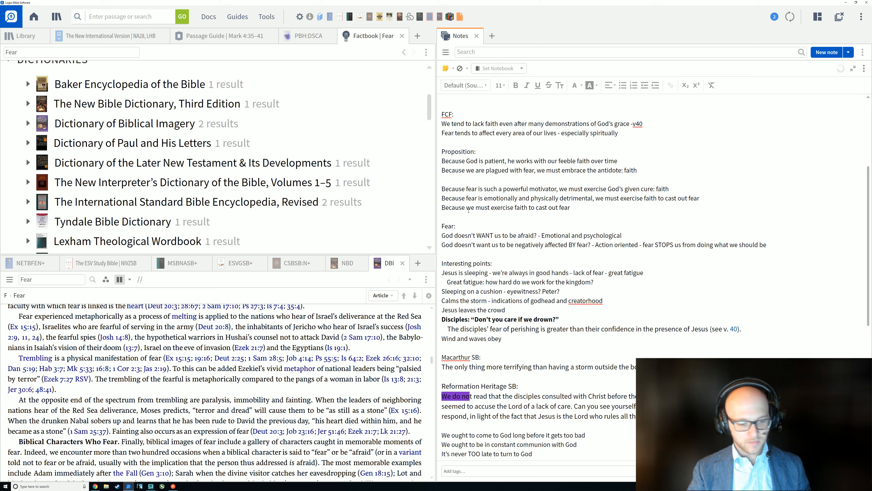
pyautogui.write('God does not want us to fear,')
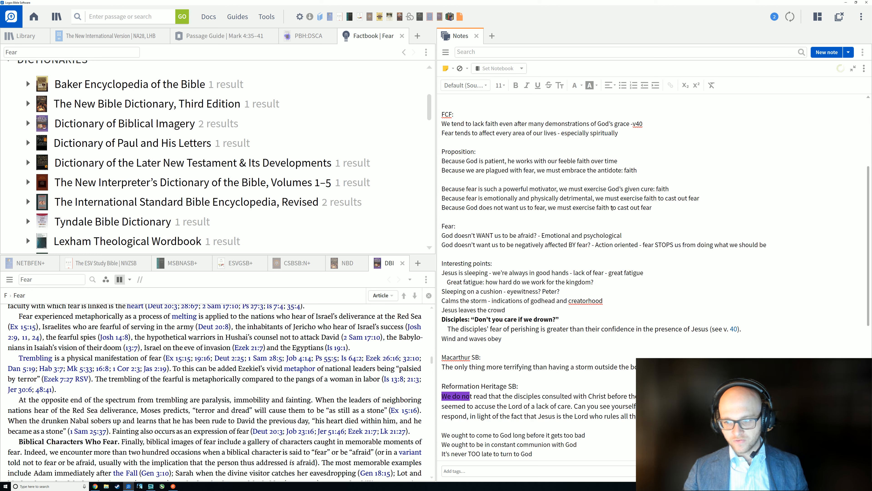
pyautogui.hotkey('shift', 'End')
pyautogui.write('it out')
# Bold the proposition about God not wanting us to fear and separate it from the one above with a blank line.
pyautogui.moveTo(645, 208); pyautogui.dragTo(429, 210)
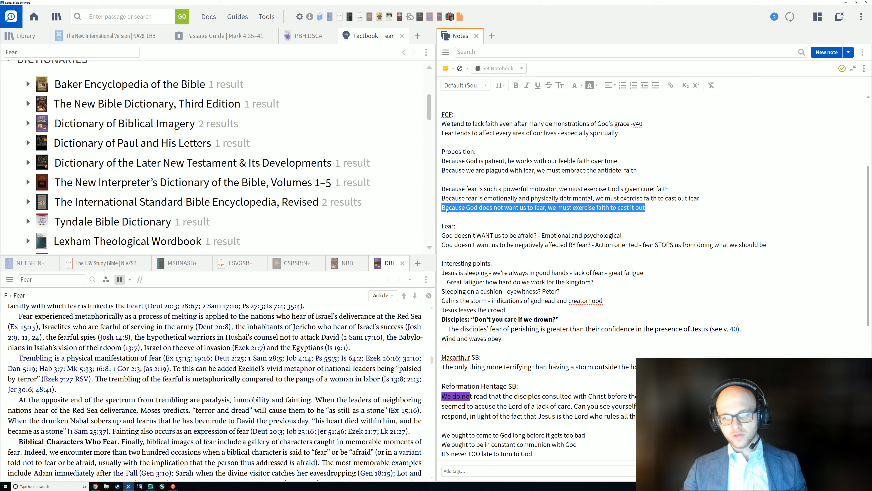
pyautogui.click(525, 216)
pyautogui.hotkey('shift', 'End')
pyautogui.hotkey('shift', 'Left')
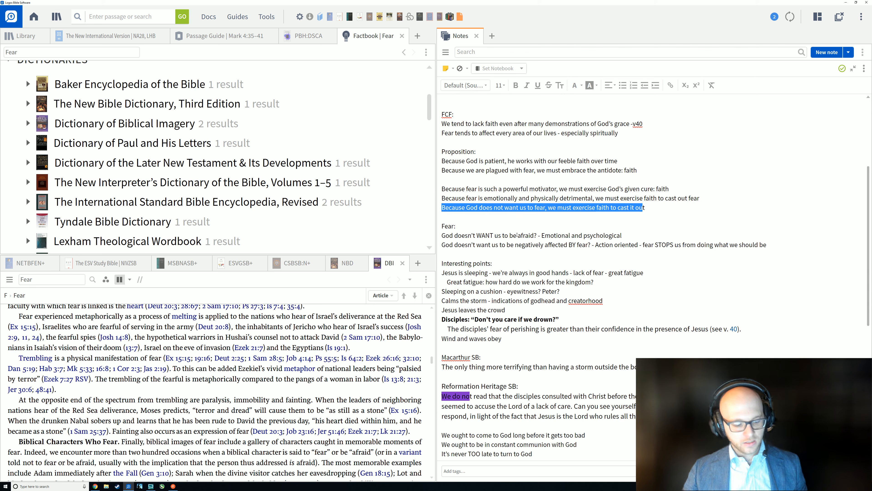
pyautogui.hotkey('ctrl', 'b')
pyautogui.click(554, 222)
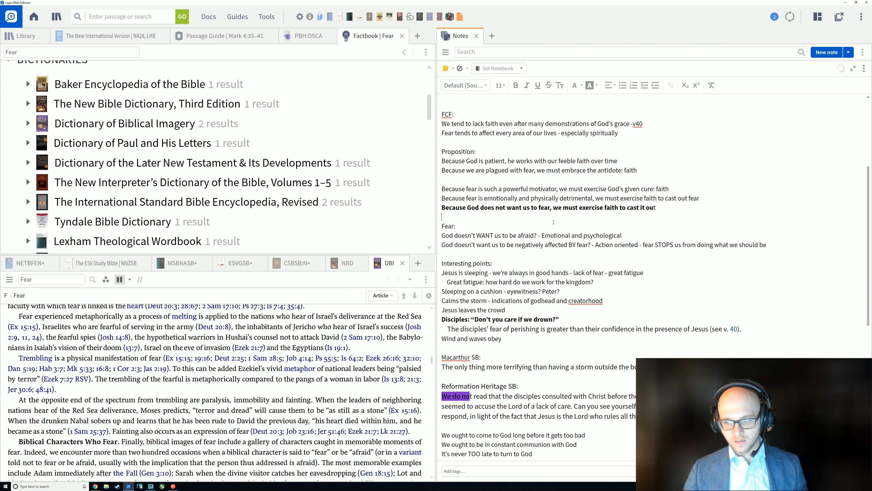
pyautogui.click(709, 199)
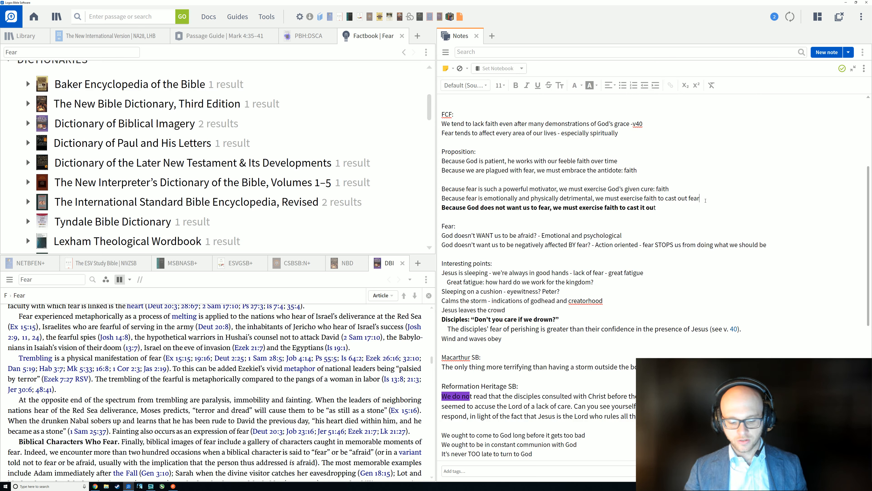
pyautogui.press('Return')
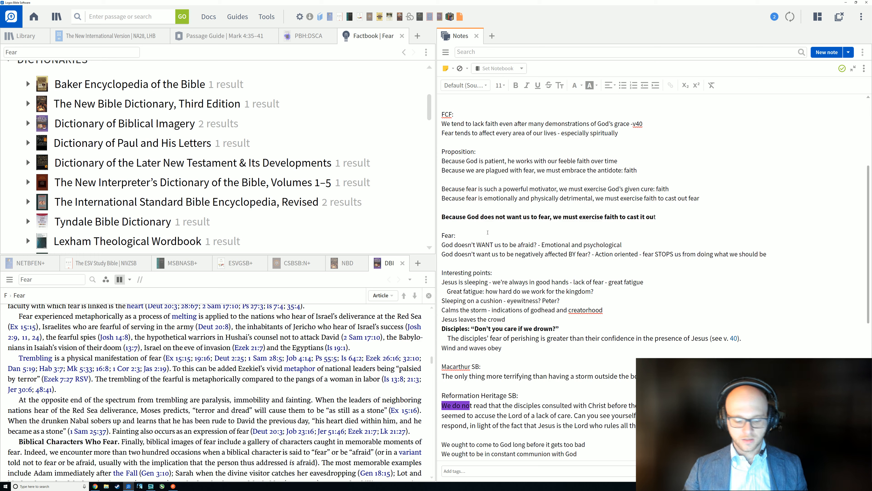
# Add the question "Why doesn't he want us to fear?" directly below the bold proposition.
pyautogui.press('Return')
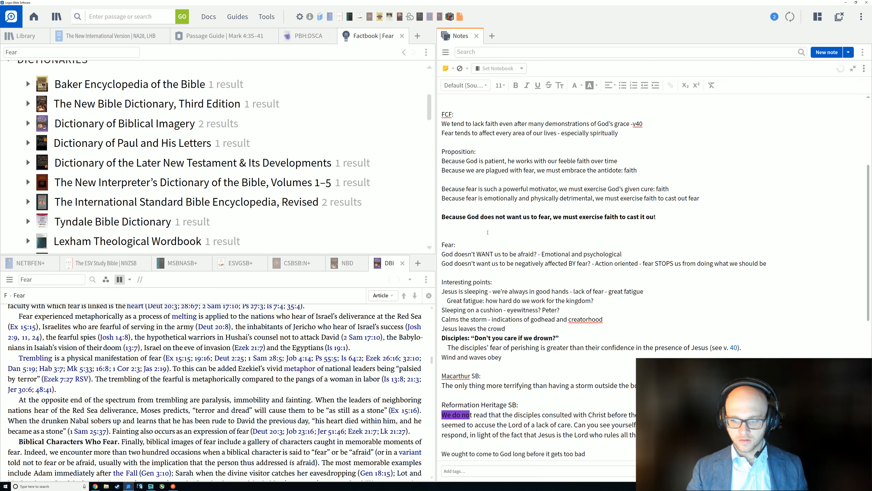
pyautogui.write("Why doesn't hed")
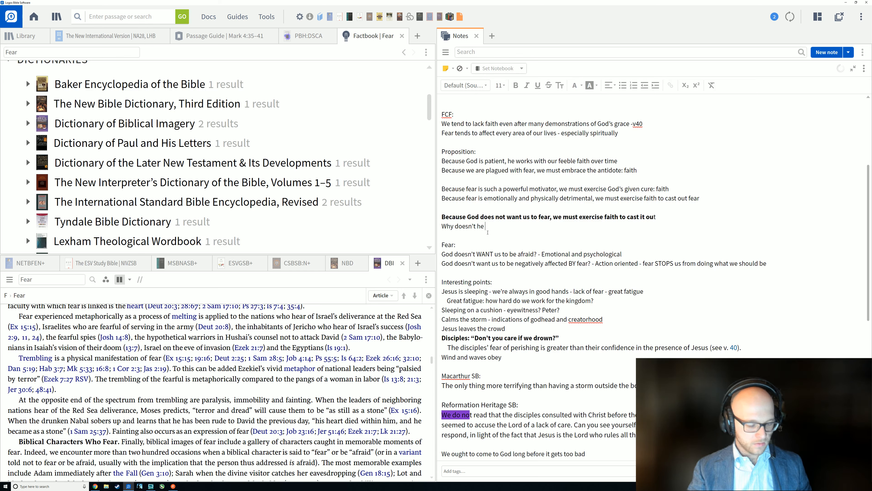
pyautogui.write('want us to fear?')
pyautogui.press('Return')
# List two indented answers under the question: "-Emotionally draining" and "-Physically harmful".
pyautogui.press('Tab')
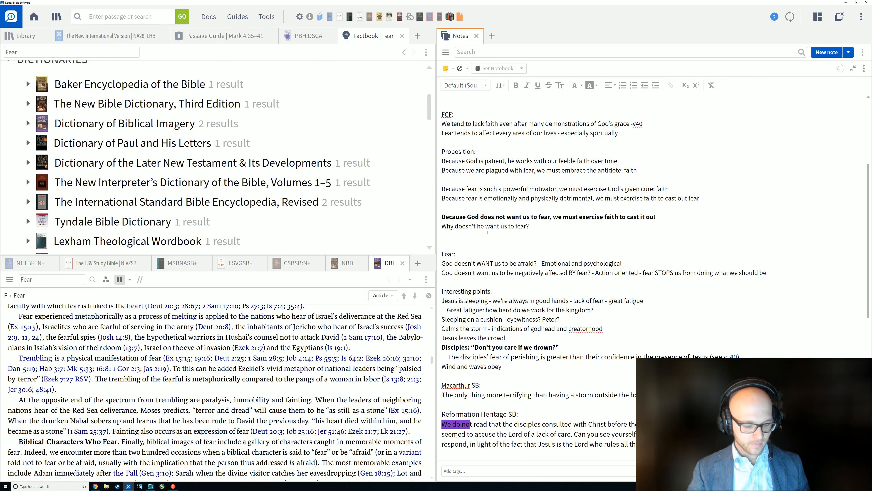
pyautogui.write('-Emotionally draining')
pyautogui.press('Return')
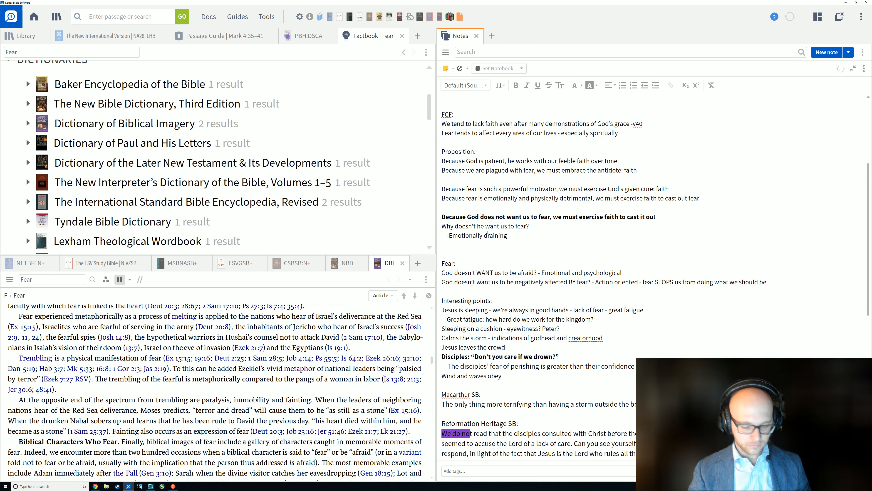
pyautogui.write('-')
pyautogui.press('BackSpace')
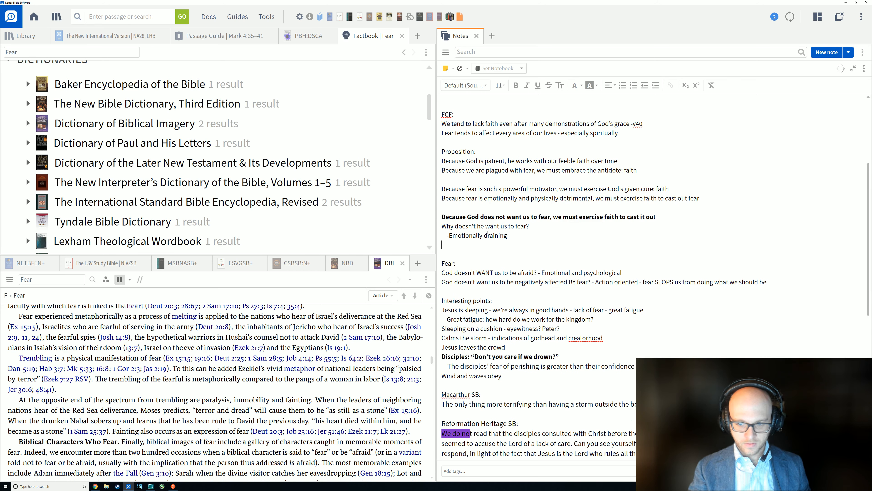
pyautogui.press('BackSpace')
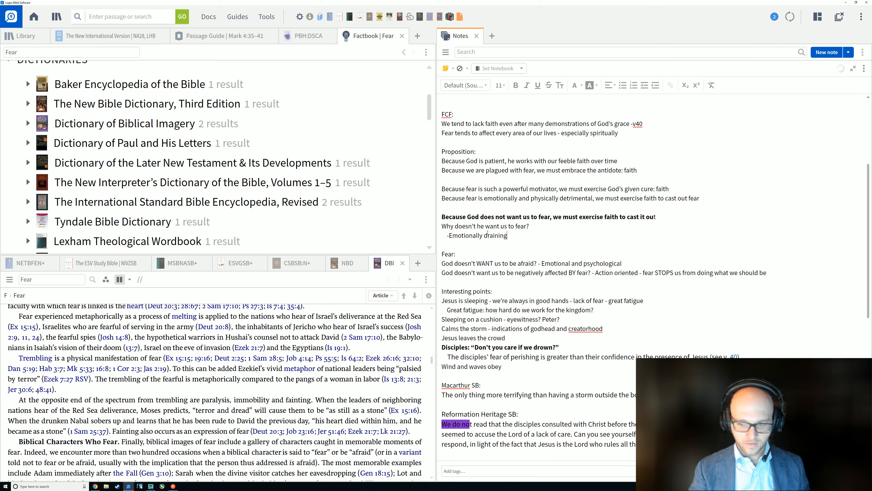
pyautogui.press('Return')
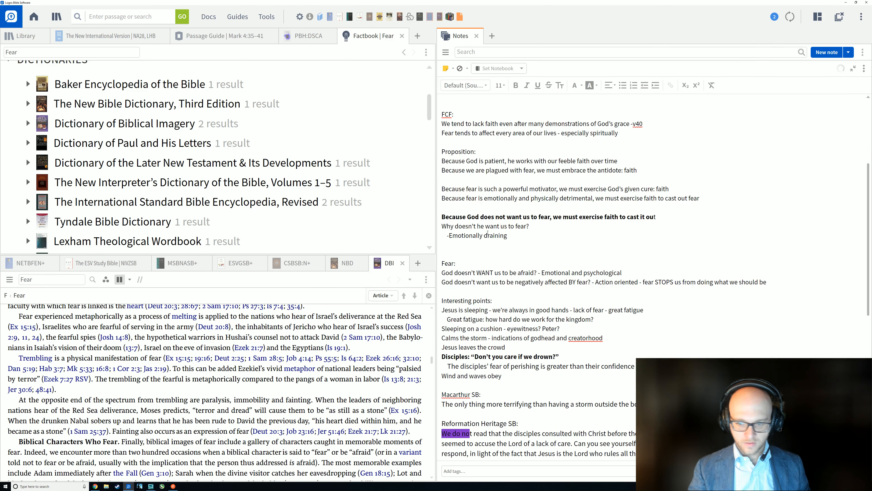
pyautogui.write('-')
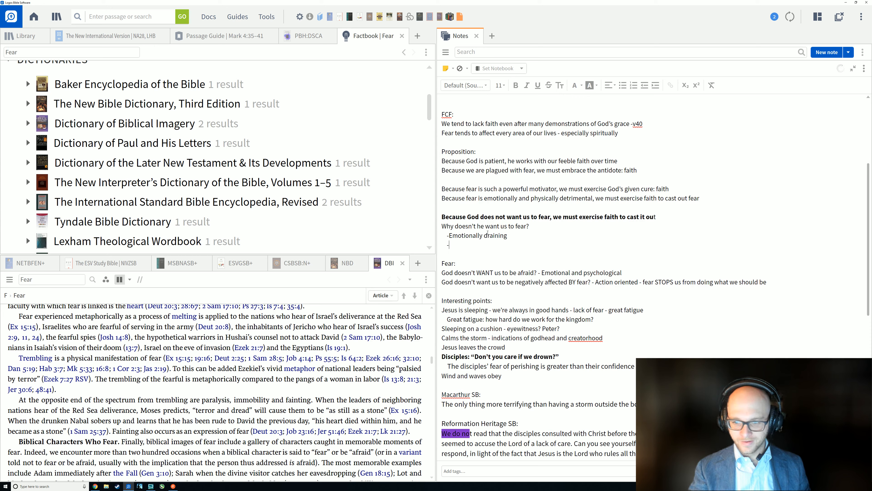
pyautogui.write('Physically')
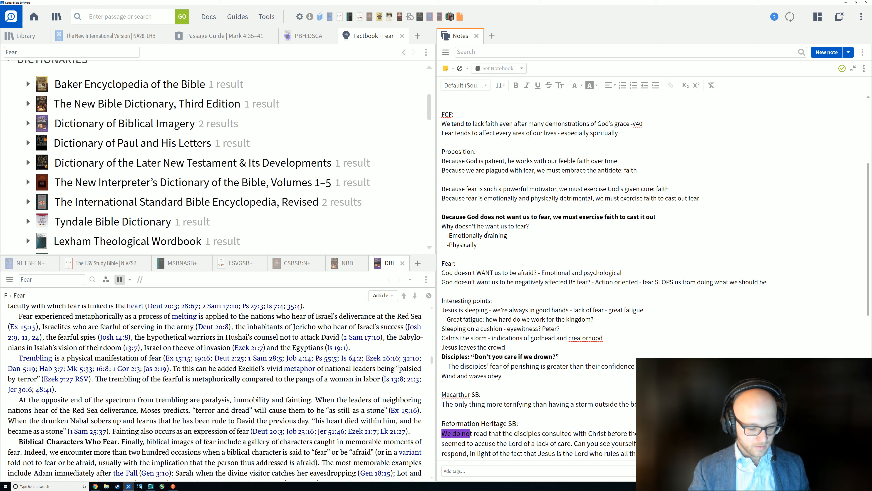
pyautogui.write(' harmful')
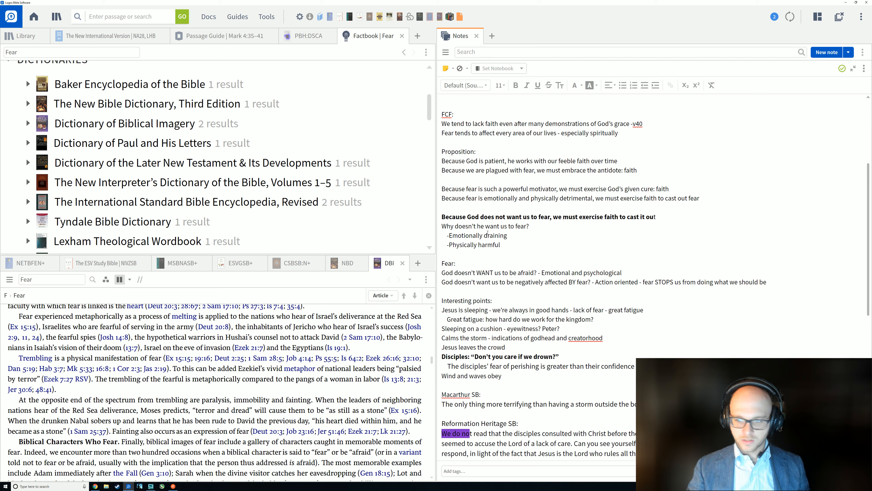
# Add the unindented question "Is there a sense in which we SHOULD fear?" below the two answers.
pyautogui.press('Return')
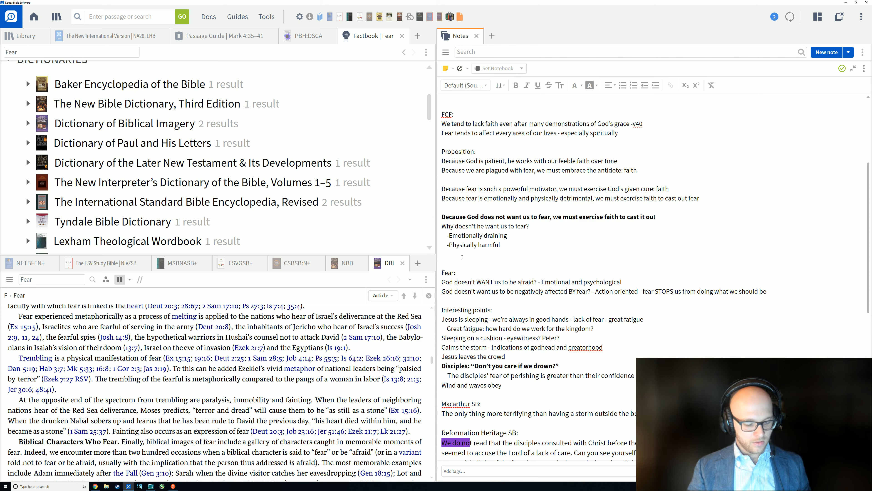
pyautogui.write('Is there')
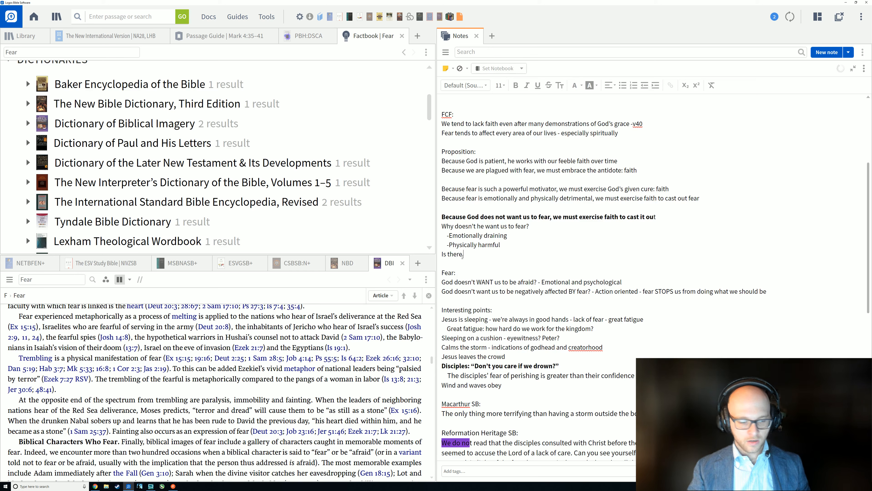
pyautogui.write(' a sense ')
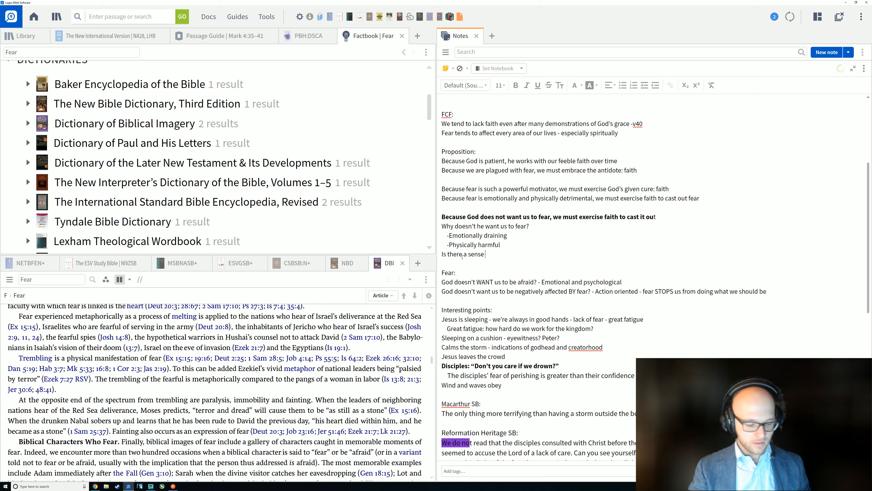
pyautogui.write('in which we ')
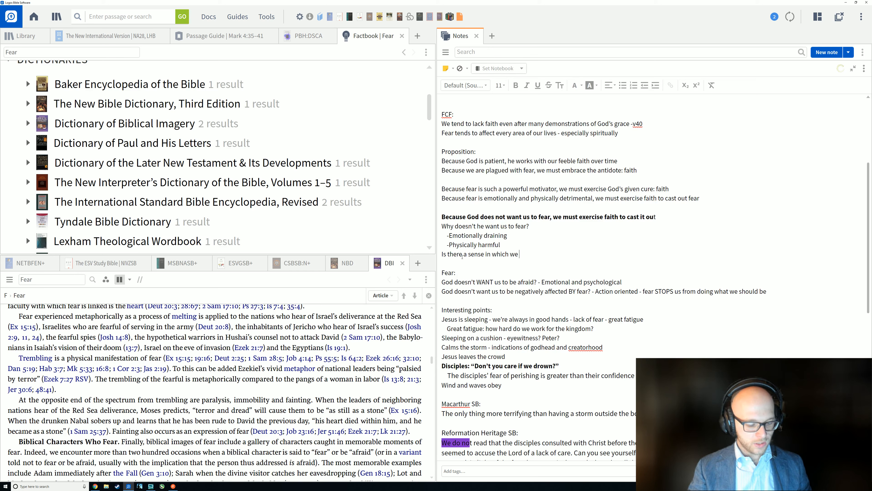
pyautogui.write('SHOULD')
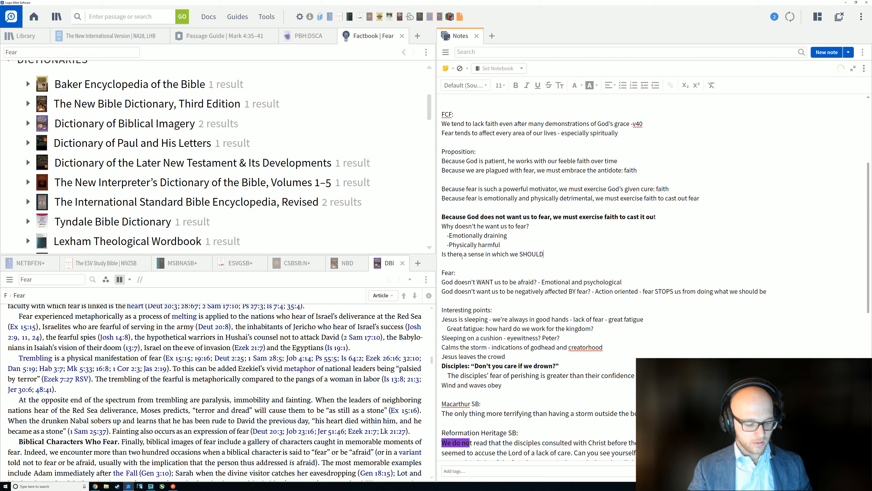
pyautogui.write(' fear?')
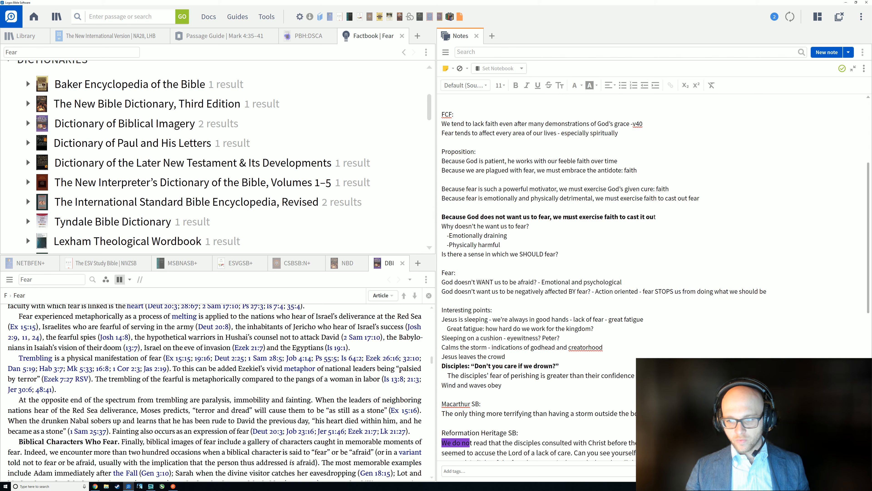
# Bold the last letter of the proposition "Because God does not want us to fear, we must exercise faith to cast it out".
pyautogui.click(636, 219)
pyautogui.press('End')
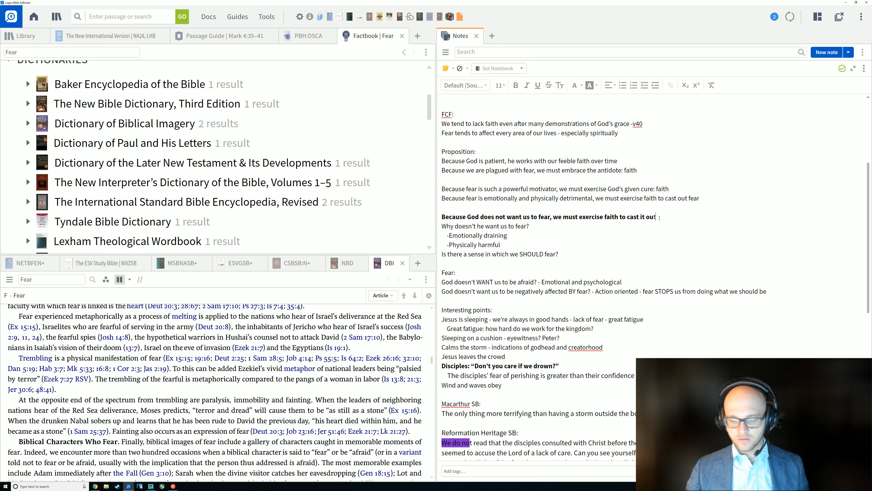
pyautogui.hotkey('shift', 'Left')
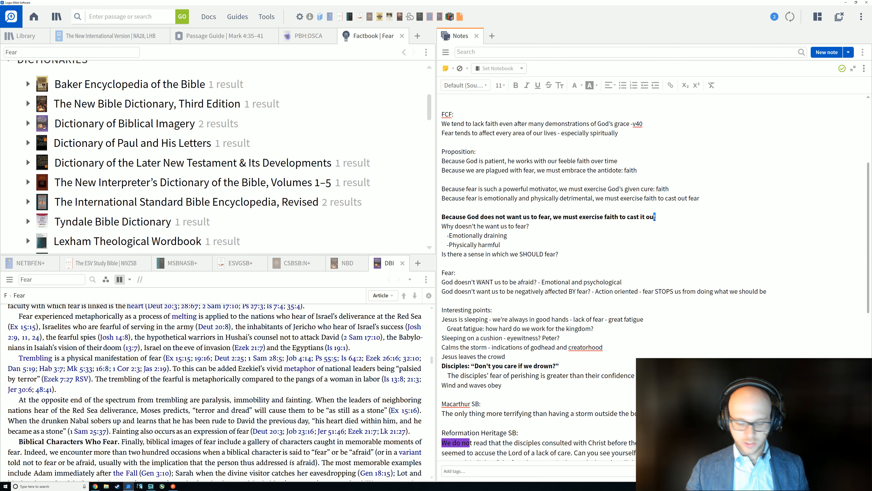
pyautogui.hotkey('ctrl', 'b')
pyautogui.click(639, 227)
# Reread the two questions beneath the bold proposition, about why God doesn't want us to fear and whether we SHOULD fear.
pyautogui.scroll(1, 637, 250)
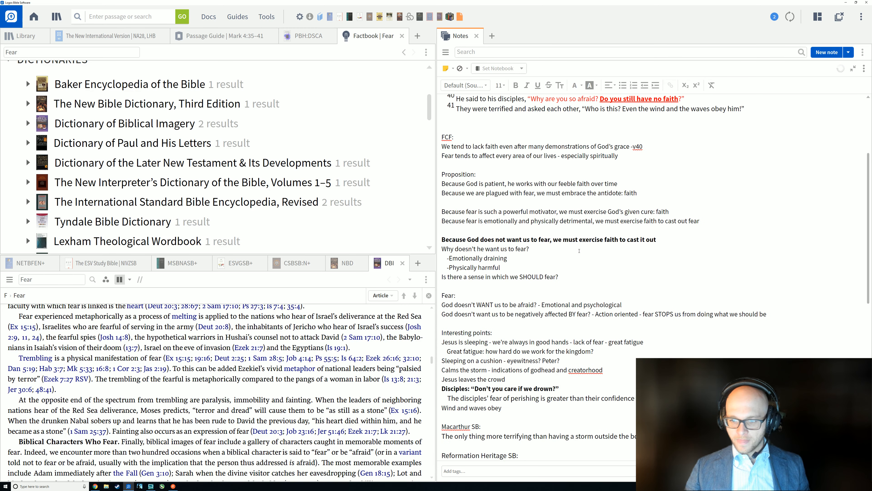
pyautogui.scroll(-1, 579, 250)
pyautogui.hotkey('shift', 'Left')
pyautogui.hotkey('shift', 'Left')
pyautogui.hotkey('shift', 'Left')
pyautogui.hotkey('shift', 'Left')
pyautogui.hotkey('shift', 'Left')
pyautogui.hotkey('shift', 'Left')
pyautogui.hotkey('shift', 'Left')
pyautogui.hotkey('shift', 'Left')
pyautogui.hotkey('shift', 'Left')
pyautogui.hotkey('shift', 'Left')
pyautogui.hotkey('shift', 'Left')
pyautogui.hotkey('shift', 'Left')
pyautogui.hotkey('shift', 'Left')
pyautogui.hotkey('shift', 'Left')
pyautogui.hotkey('shift', 'Left')
pyautogui.hotkey('shift', 'Left')
pyautogui.hotkey('shift', 'Left')
pyautogui.hotkey('shift', 'Left')
pyautogui.hotkey('shift', 'Left')
pyautogui.hotkey('shift', 'Left')
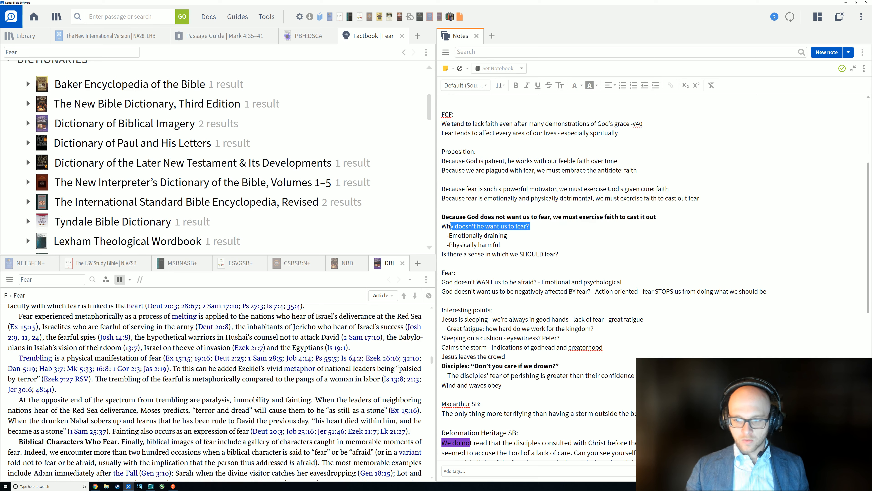
pyautogui.click(511, 281)
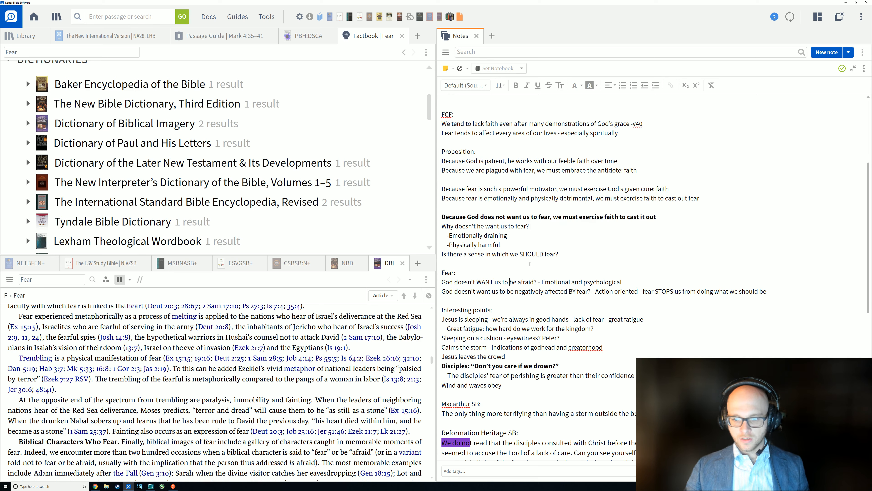
pyautogui.moveTo(564, 254); pyautogui.dragTo(441, 254)
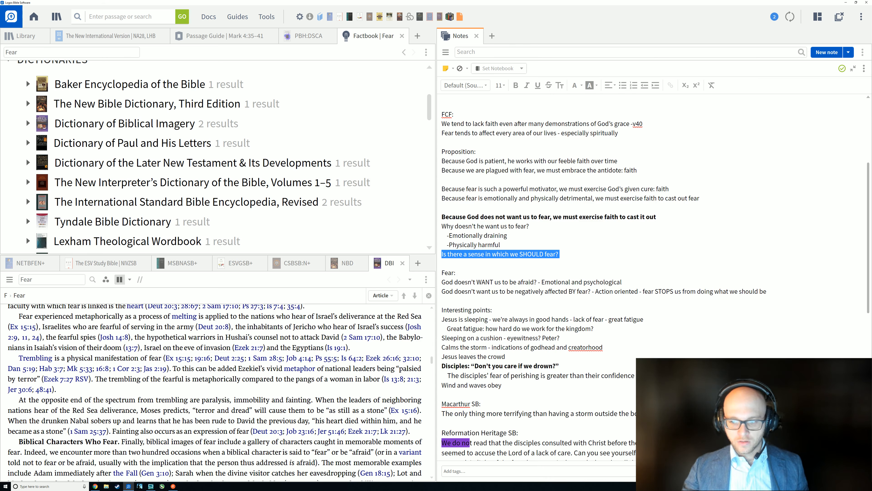
# List three indented answers under "Is there a sense in which we SHOULD fear?": "-Reverence", "-Safety?" and "-Good vs Bad fear?".
pyautogui.click(567, 255)
pyautogui.press('Return')
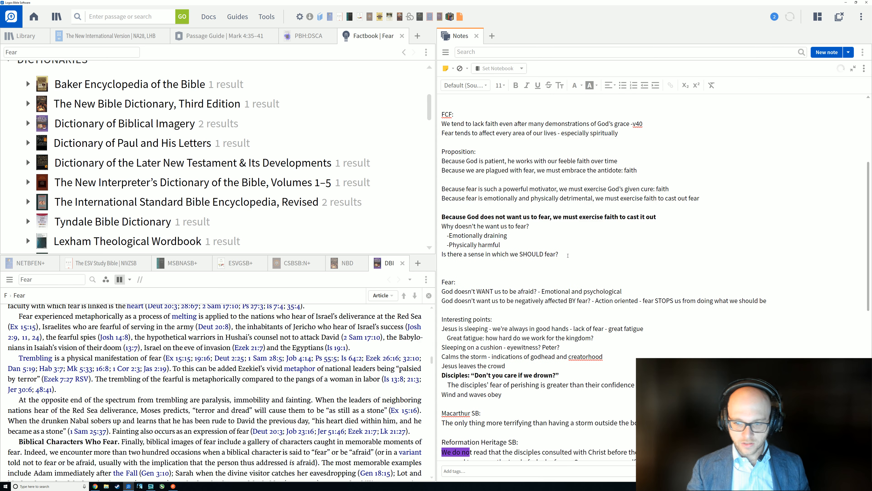
pyautogui.press('Tab')
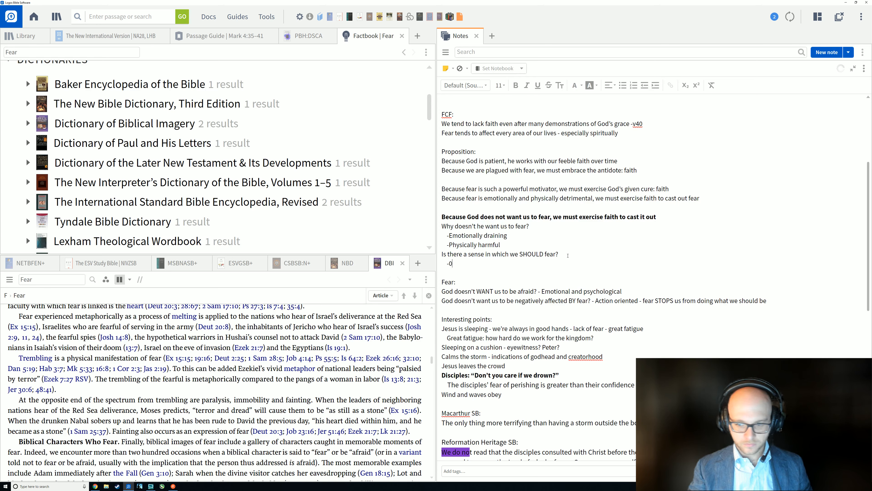
pyautogui.write('-Reverence')
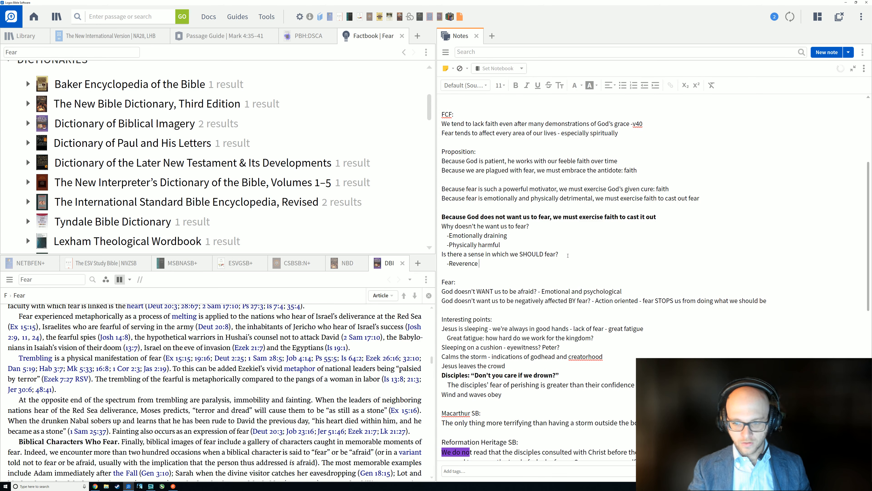
pyautogui.press('Return')
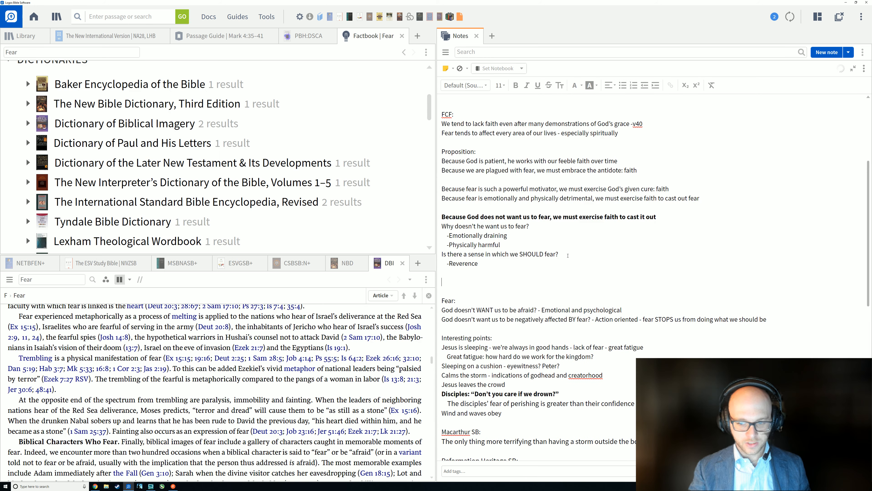
pyautogui.write('-Safety?')
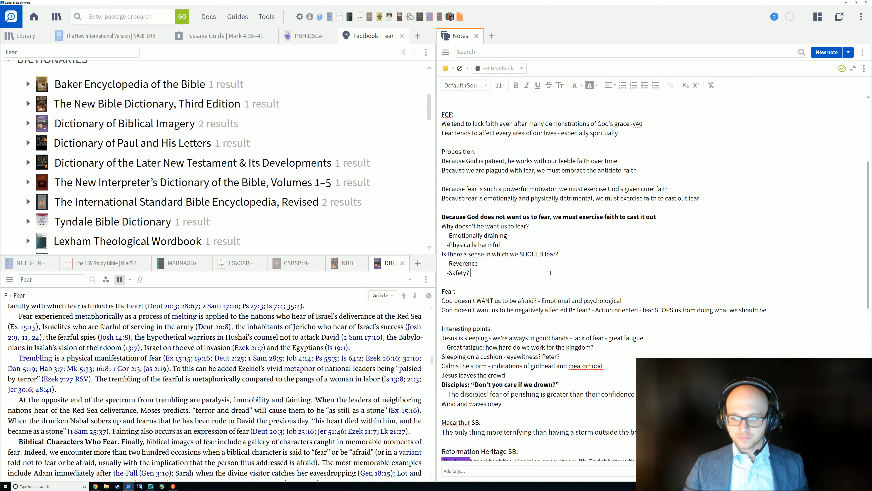
pyautogui.press('Return')
pyautogui.write('-Good vs Bad fear?')
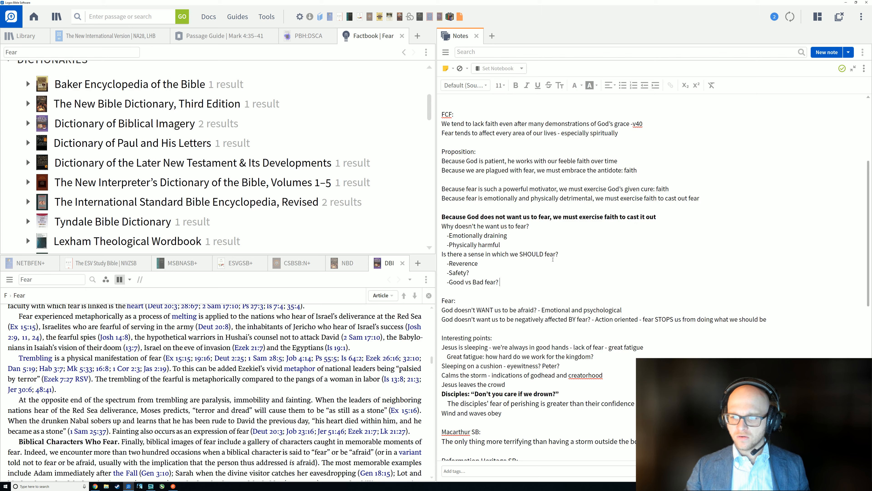
# Add the unindented question "How is faith the cure for fear?" below the "-Good vs Bad fear?" answer.
pyautogui.press('Return')
pyautogui.write('Hopw')
pyautogui.press('BackSpace')
pyautogui.press('BackSpace')
pyautogui.write('w')
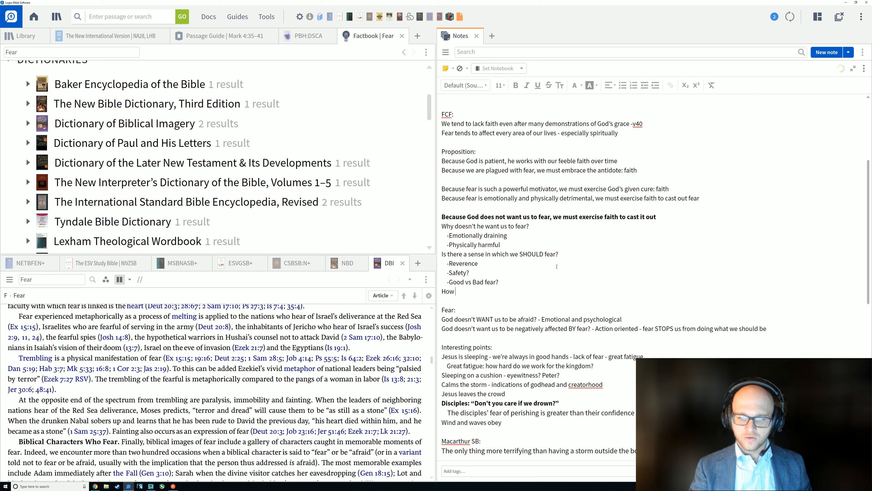
pyautogui.write(' is faith th')
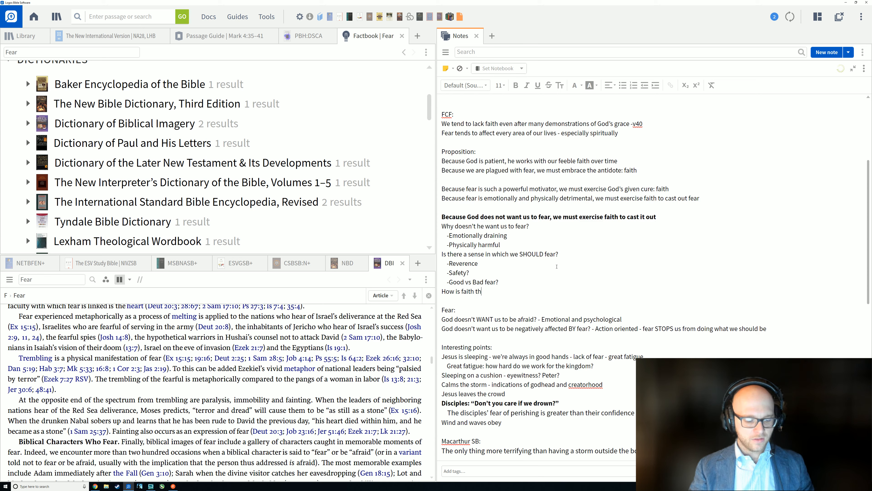
pyautogui.write('e cure for fear?')
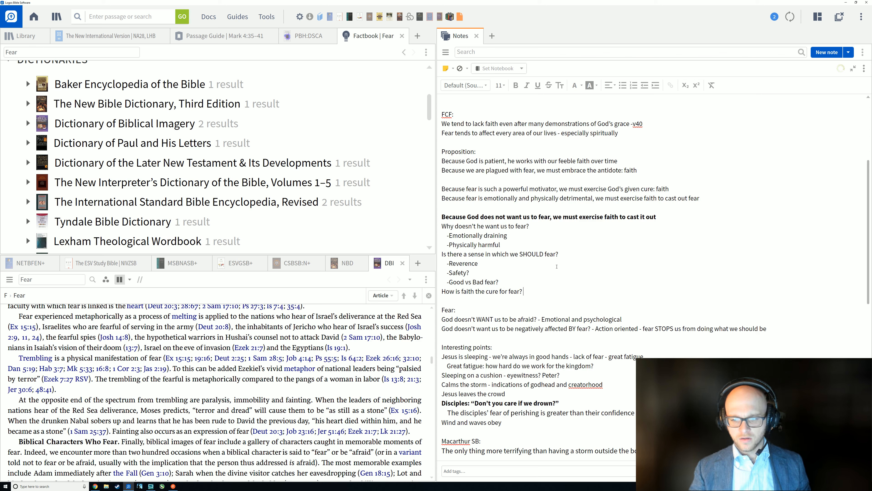
# List three indented answers under the faith question: "-Eternal state?", "-Future orientation" and "-God’s purpose and will for my life".
pyautogui.press('Return')
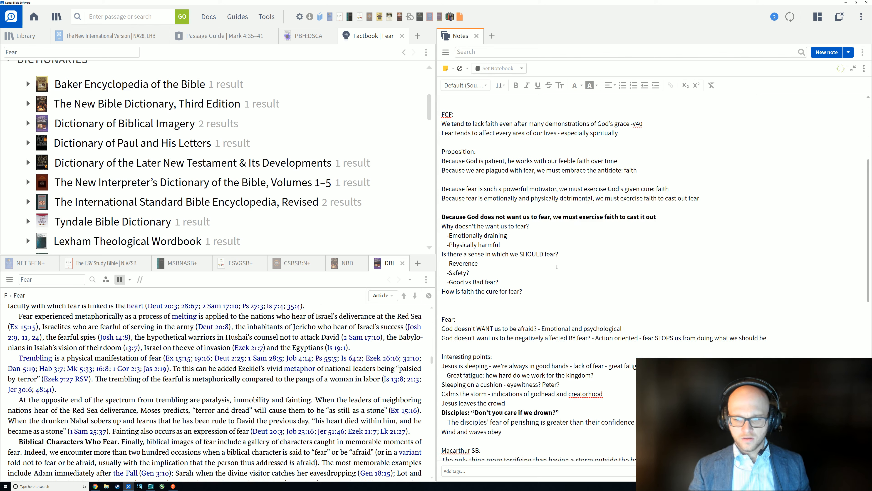
pyautogui.write('-Eter')
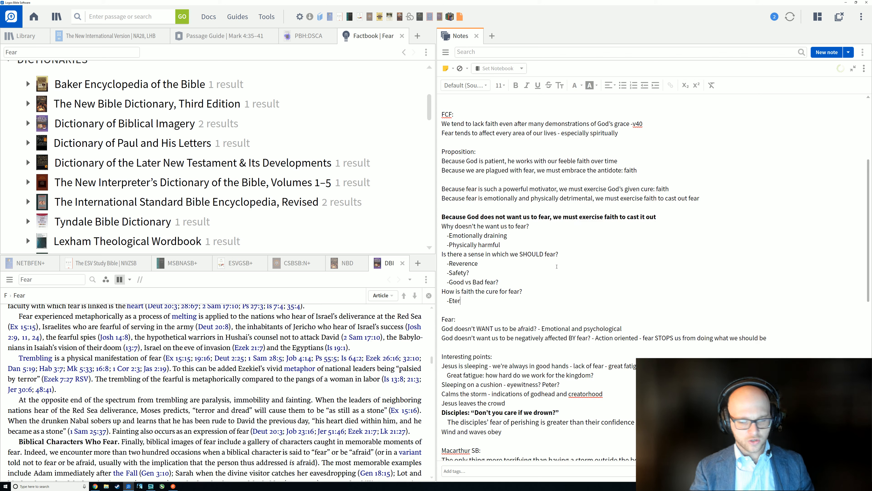
pyautogui.write('nal state?')
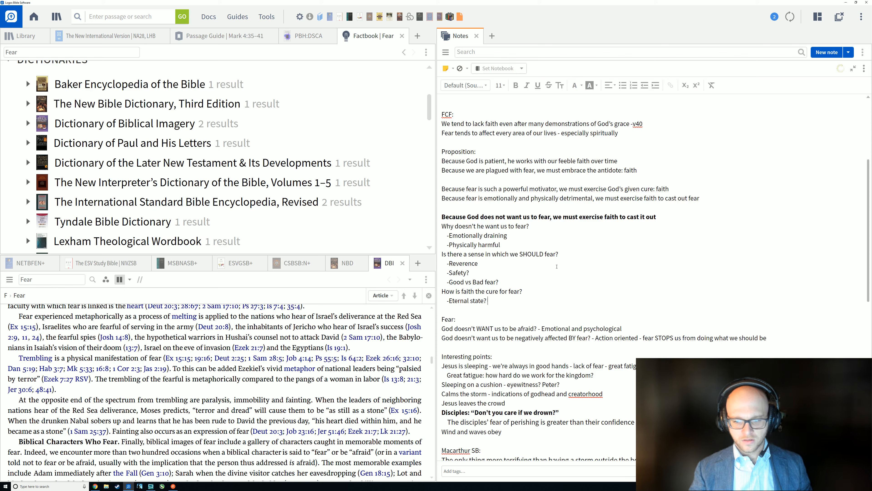
pyautogui.press('Return')
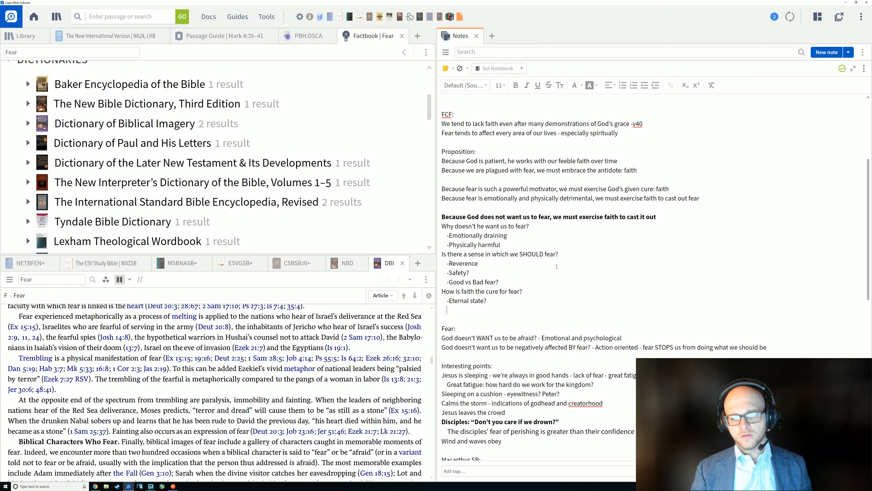
pyautogui.write('-Future orientation')
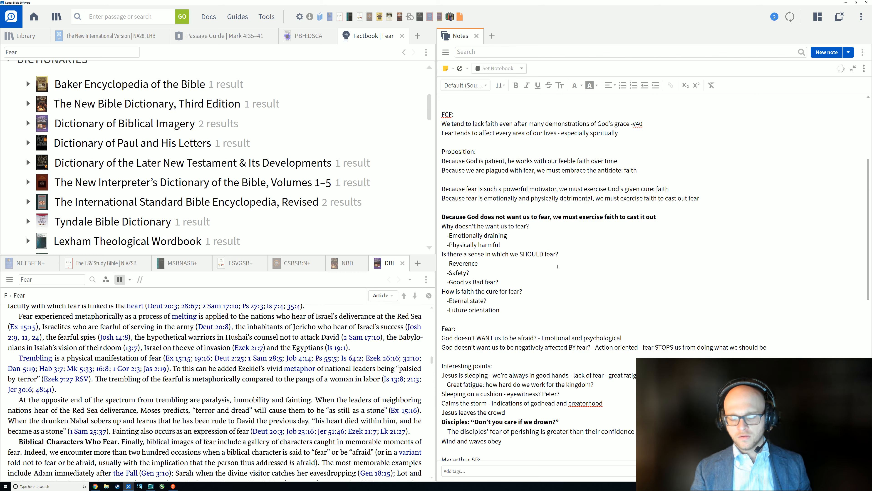
pyautogui.press('Return')
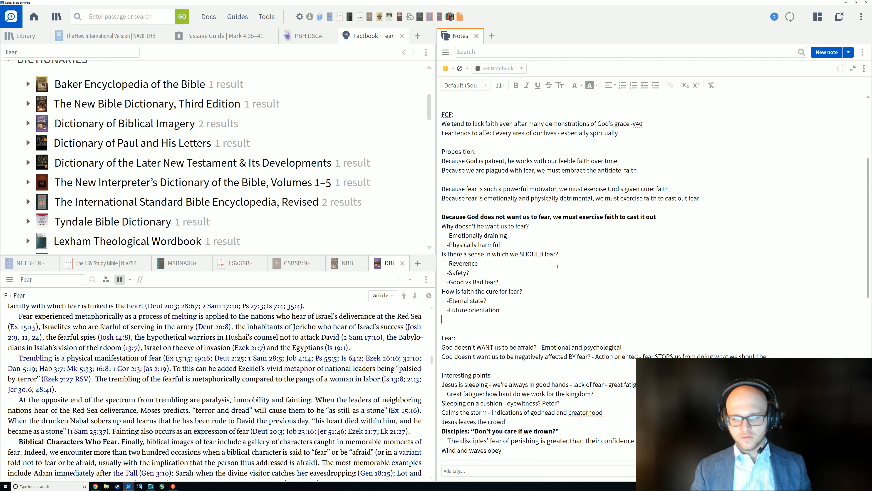
pyautogui.write('-God’s purpose and will for my life')
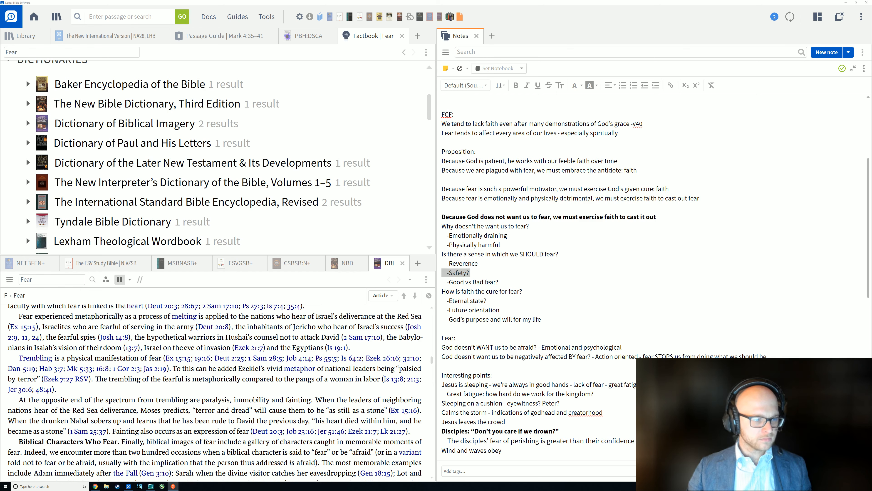